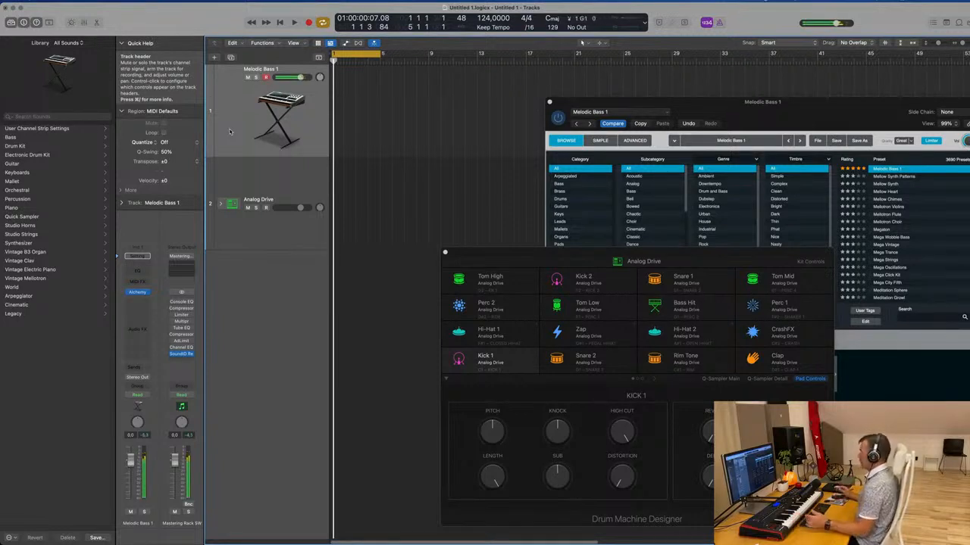
Select the Analog Drive drum track and expand its track stack to show the individual drum sounds.
left_click_drag(680, 254, 660, 235)
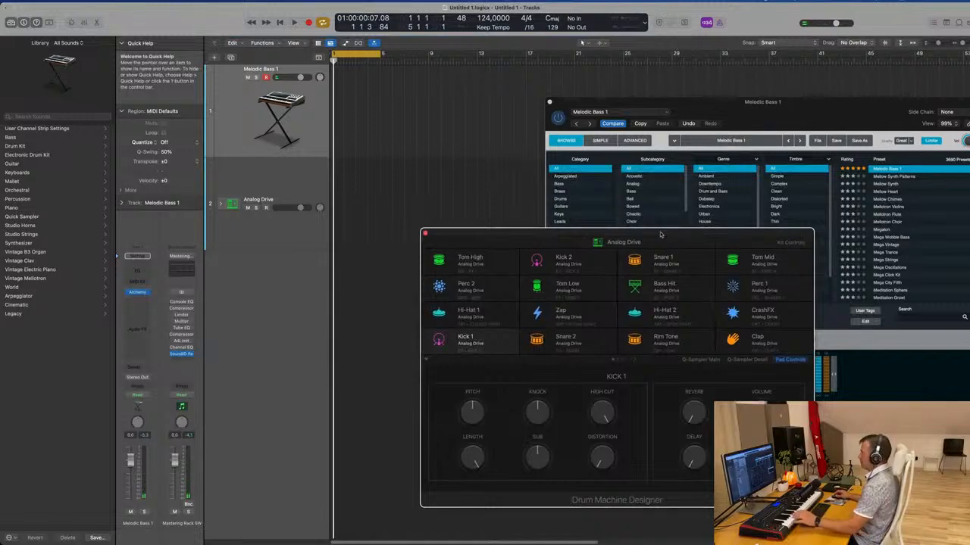
left_click(284, 189)
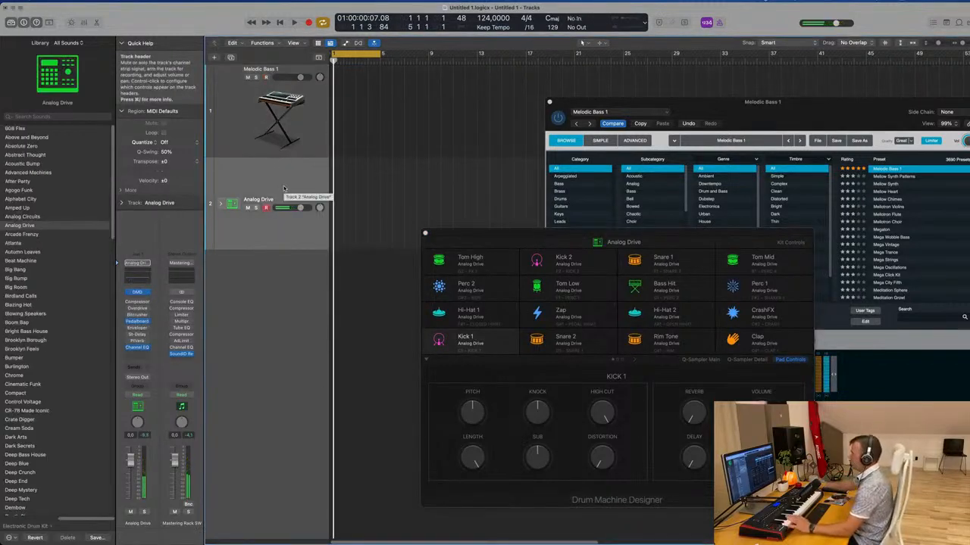
left_click(221, 206)
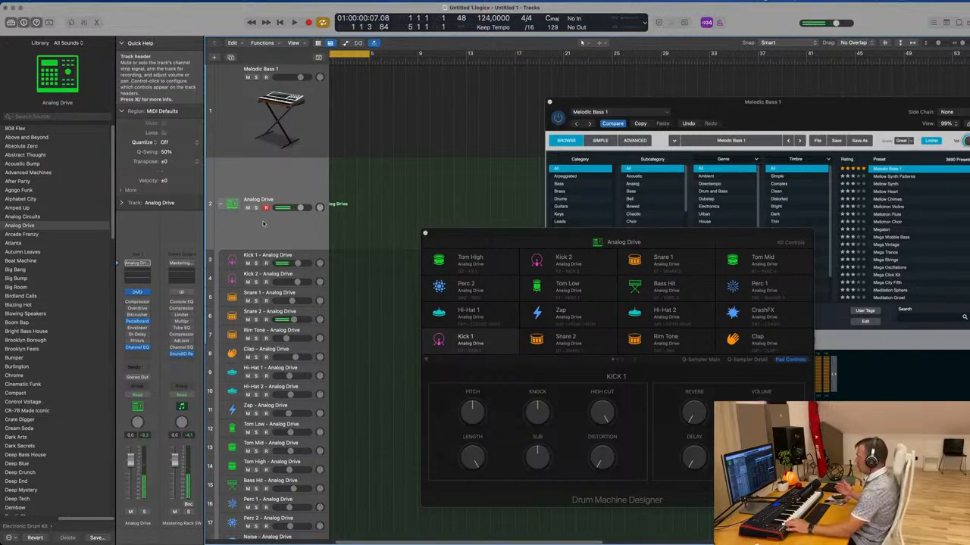
scroll(371, 79, "left", 2)
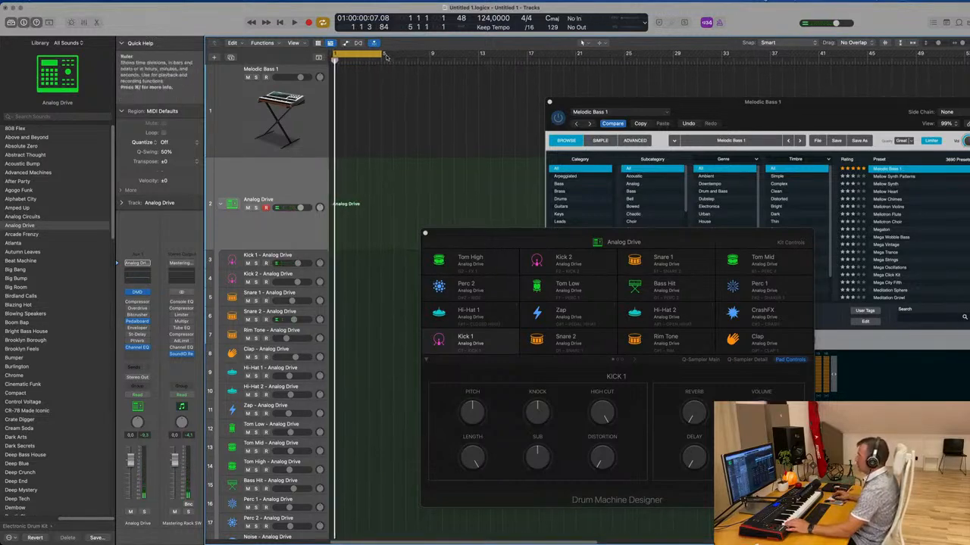
Extend the cycle area to bar 9 and record a short kick and snare pattern on the Analog Drive track.
left_click_drag(385, 57, 430, 57)
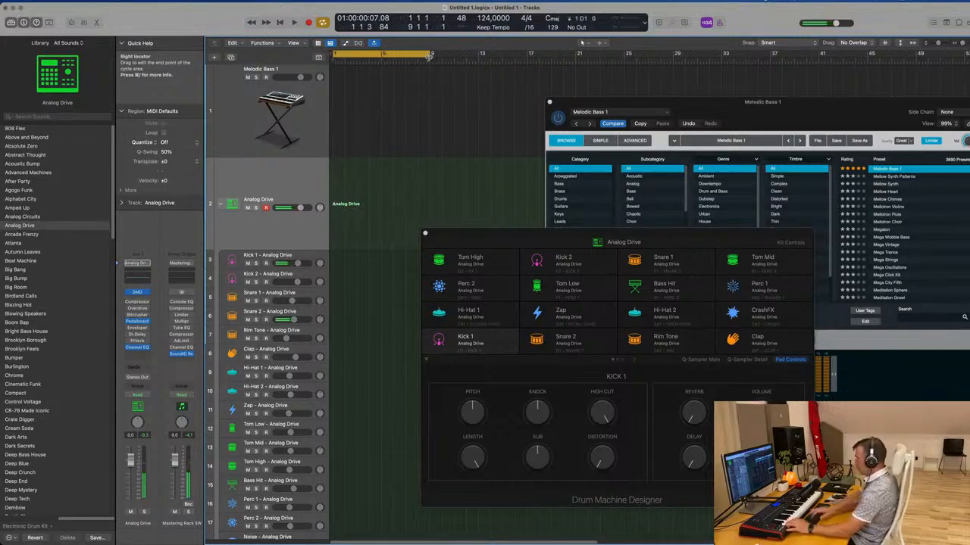
key("space")
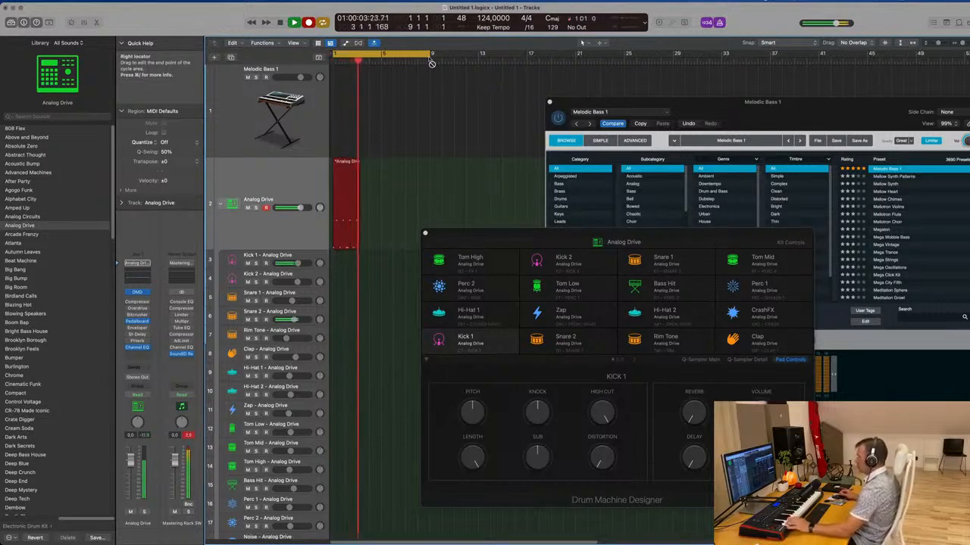
key("space")
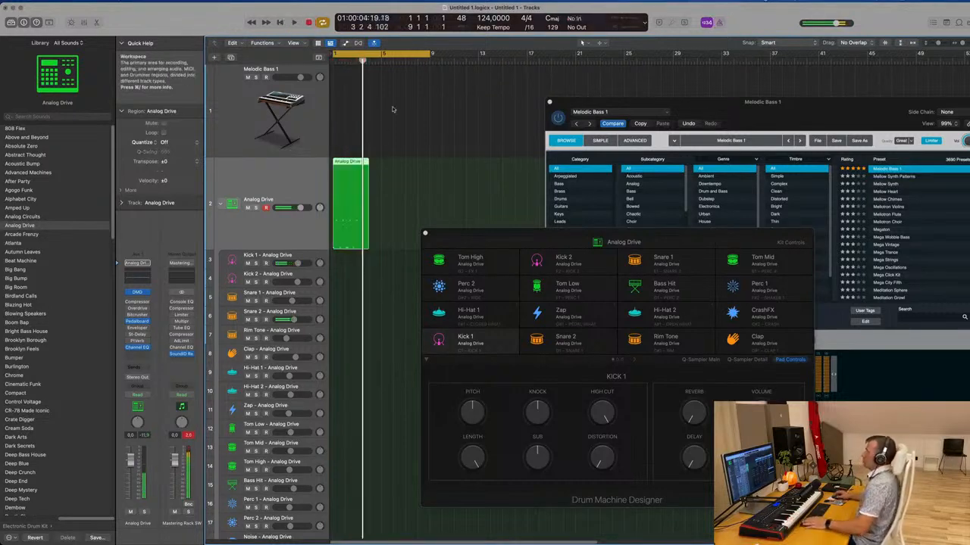
Open the recorded Analog Drive region in the Piano Roll and move the Drum Machine Designer window clear of the notes.
double_click(348, 168)
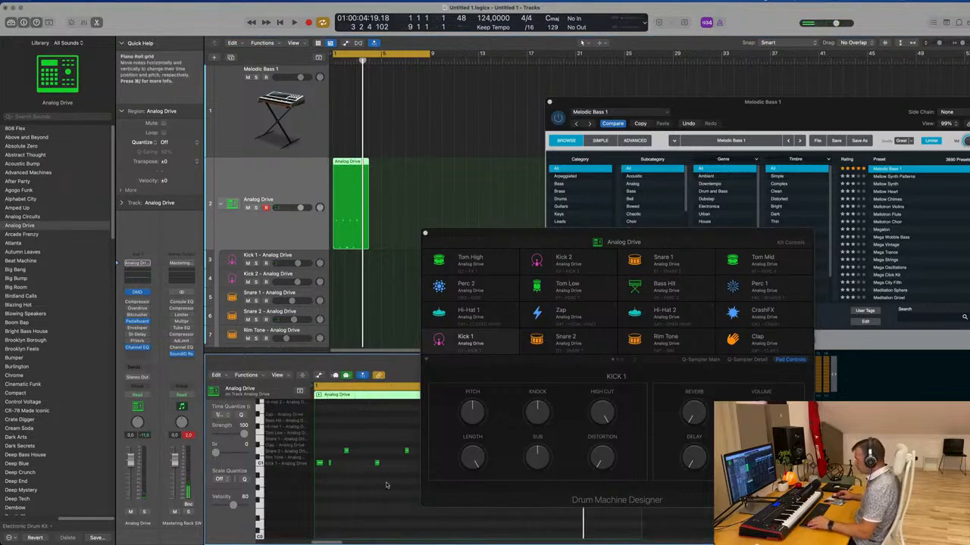
key("space")
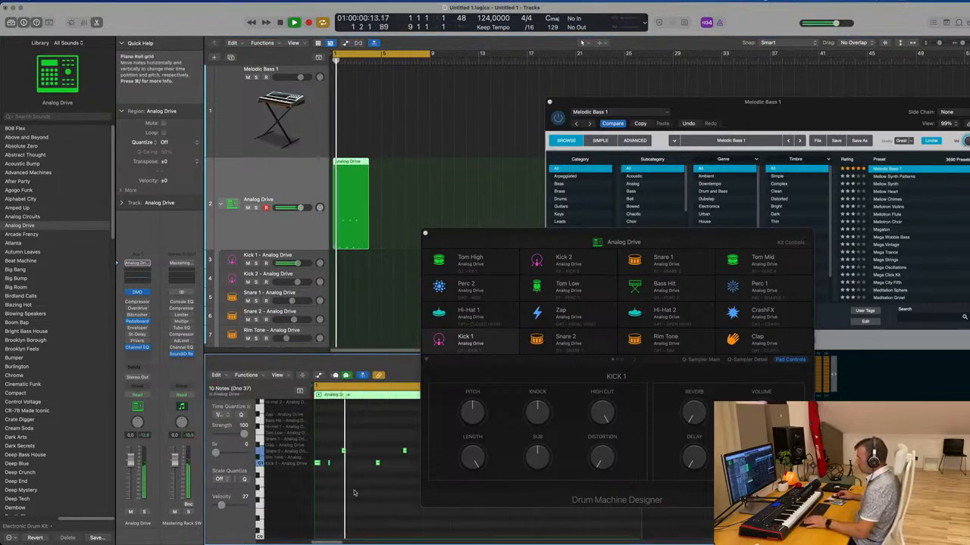
scroll(357, 487, "left", 3)
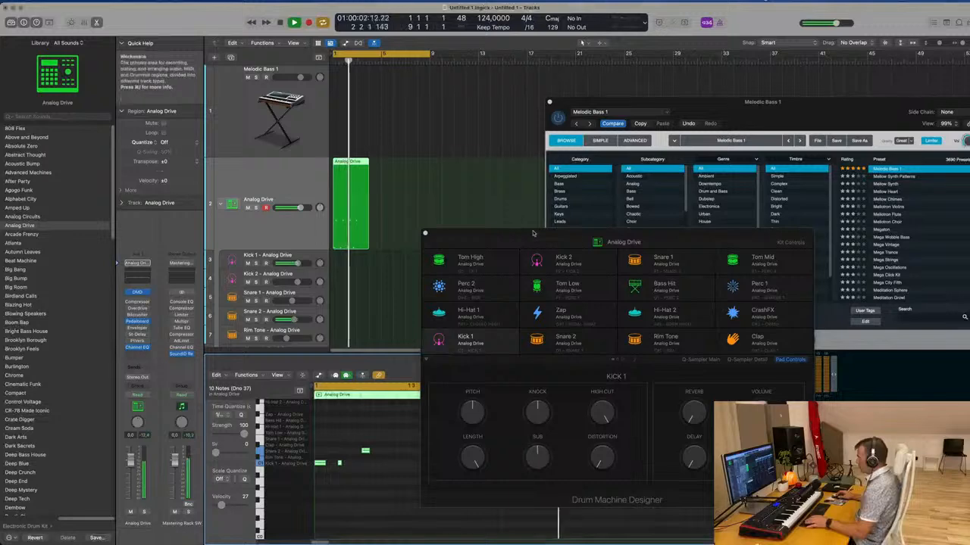
left_click_drag(485, 234, 725, 204)
key("space")
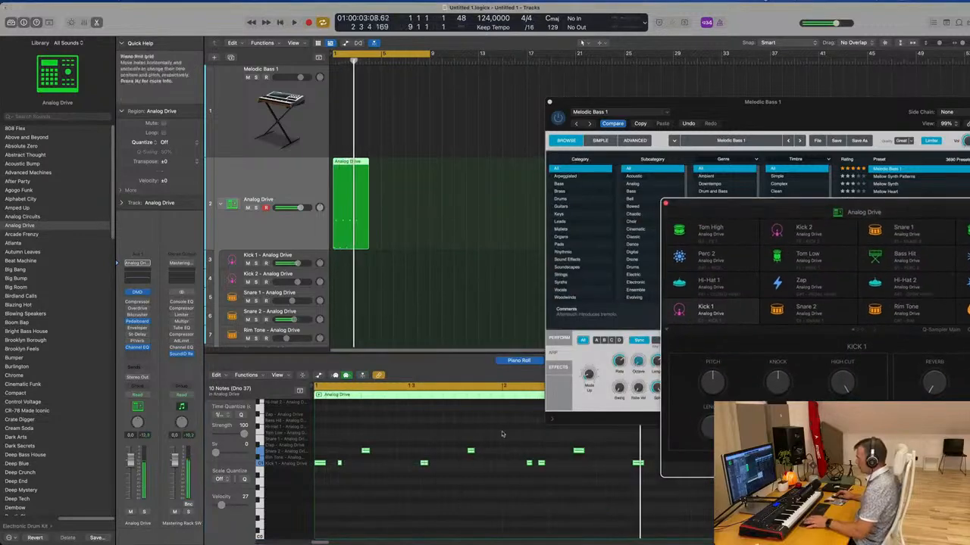
Move the second Kick 1 note to just before the first Snare 2 hit and audition the change.
left_click(340, 464)
left_click(342, 464)
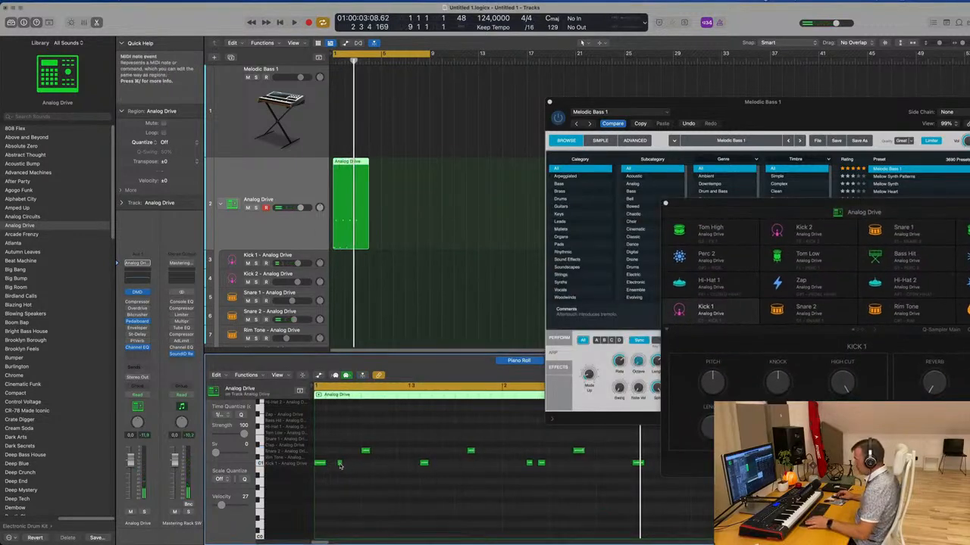
left_click_drag(340, 464, 352, 466)
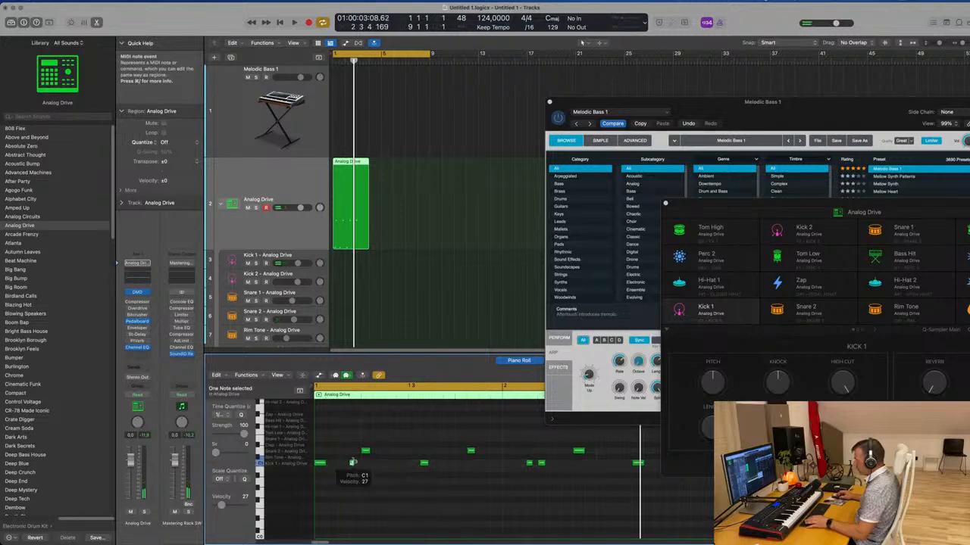
key("space")
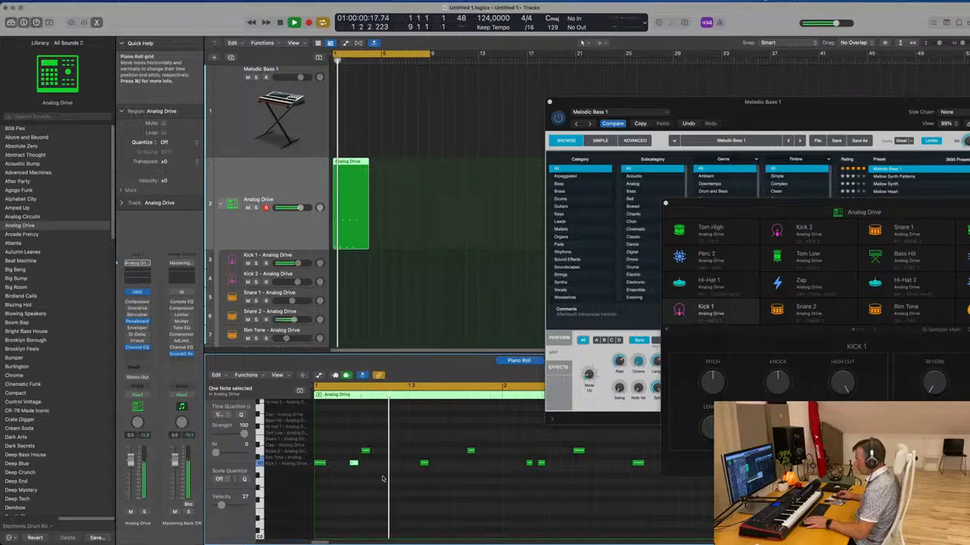
key("space")
Compare the Piano Roll's Collapse Mode with its full list of drum lanes and look through its view options.
scroll(311, 447, "down", 1)
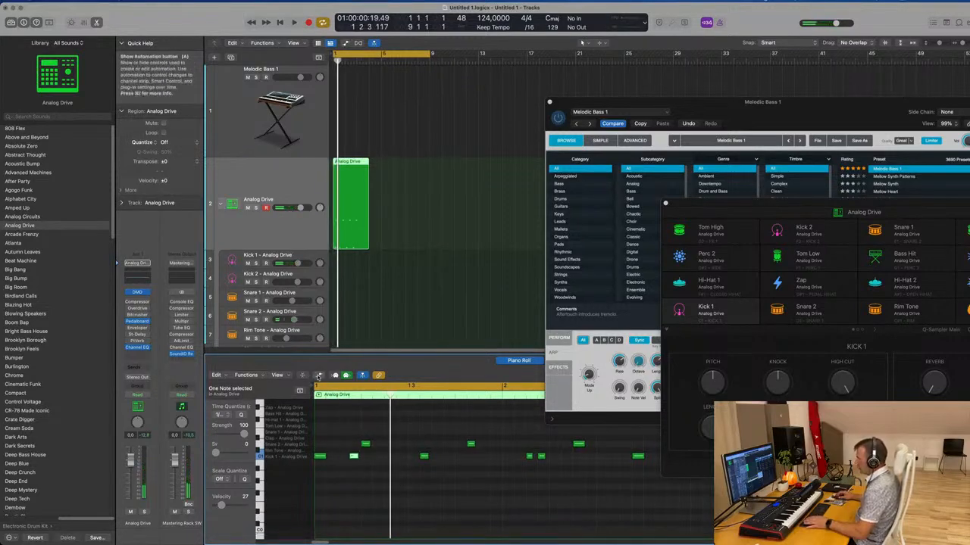
left_click(318, 376)
left_click(302, 376)
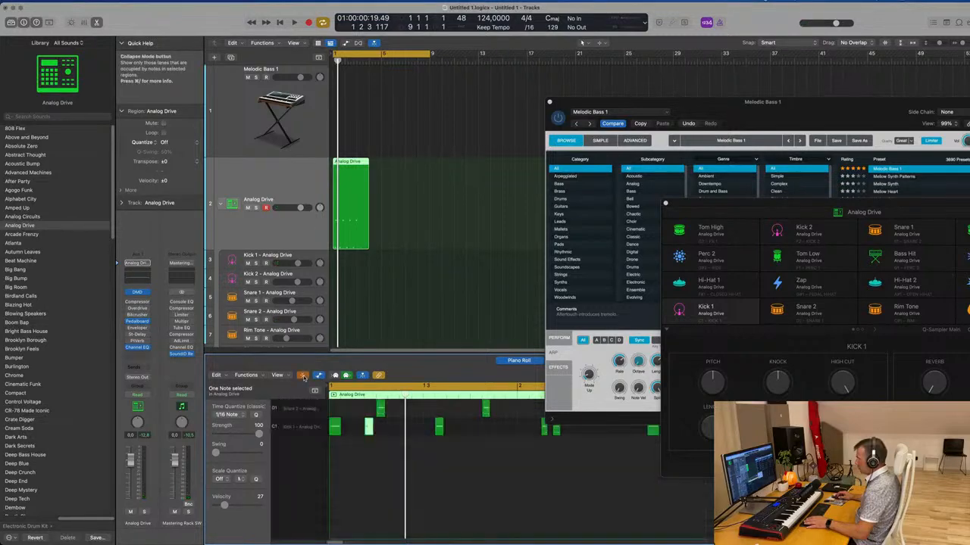
left_click(302, 376)
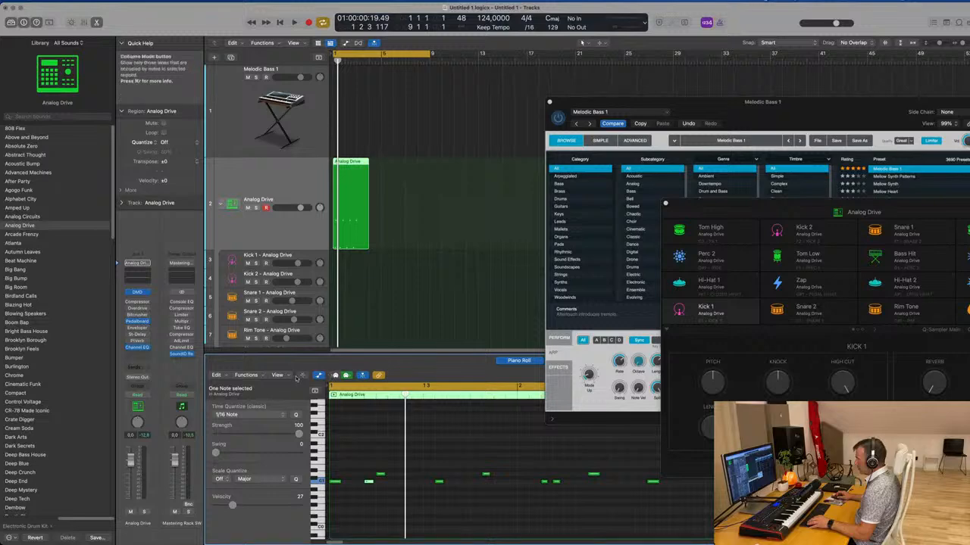
scroll(422, 463, "up", 5)
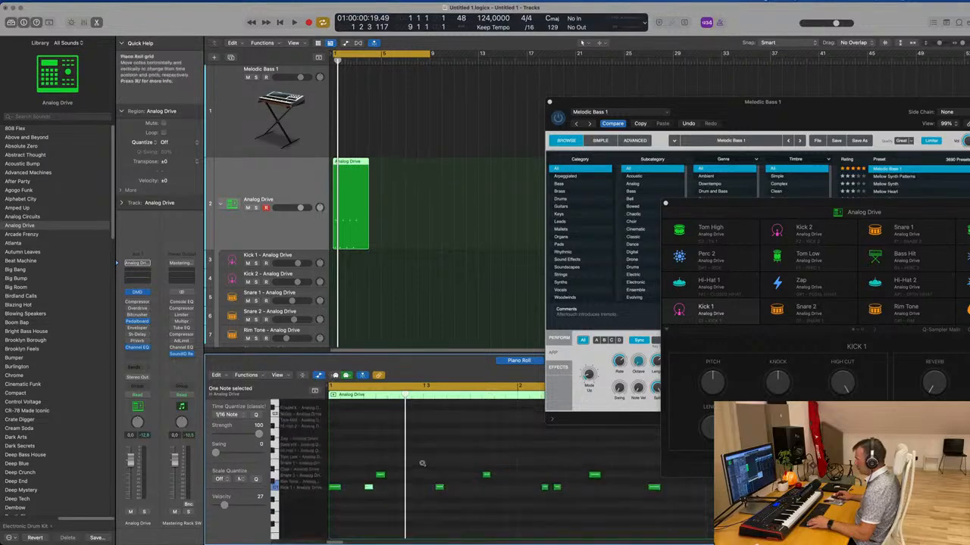
left_click(302, 376)
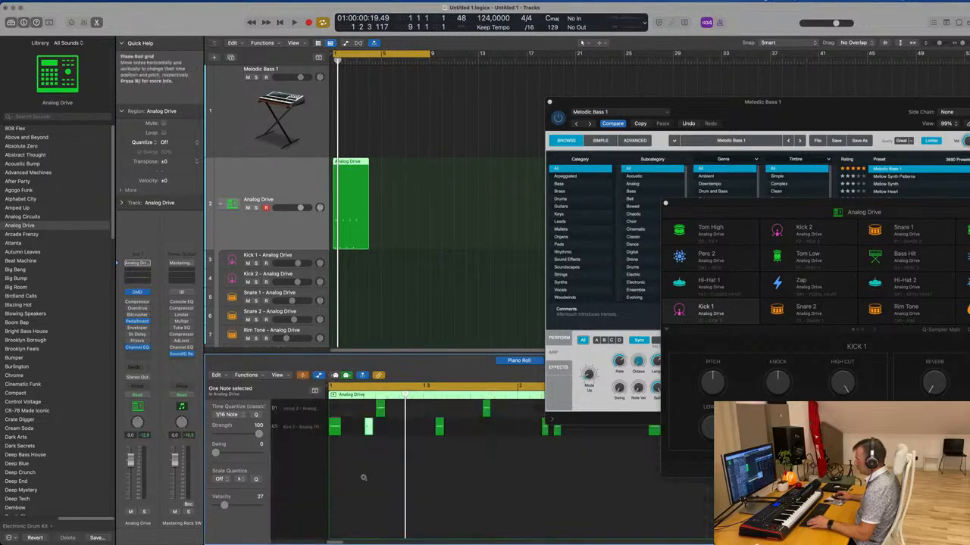
scroll(362, 477, "down", 3)
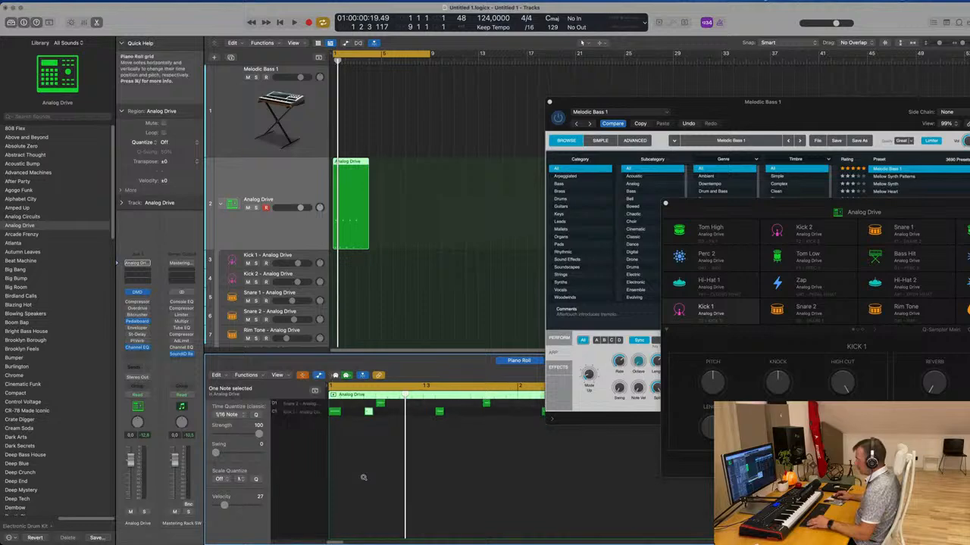
left_click(278, 375)
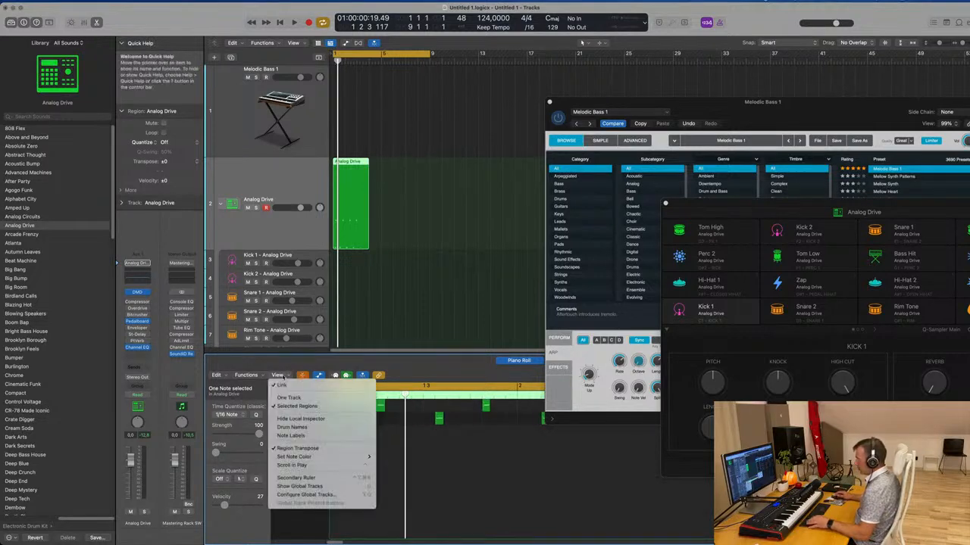
left_click(313, 480)
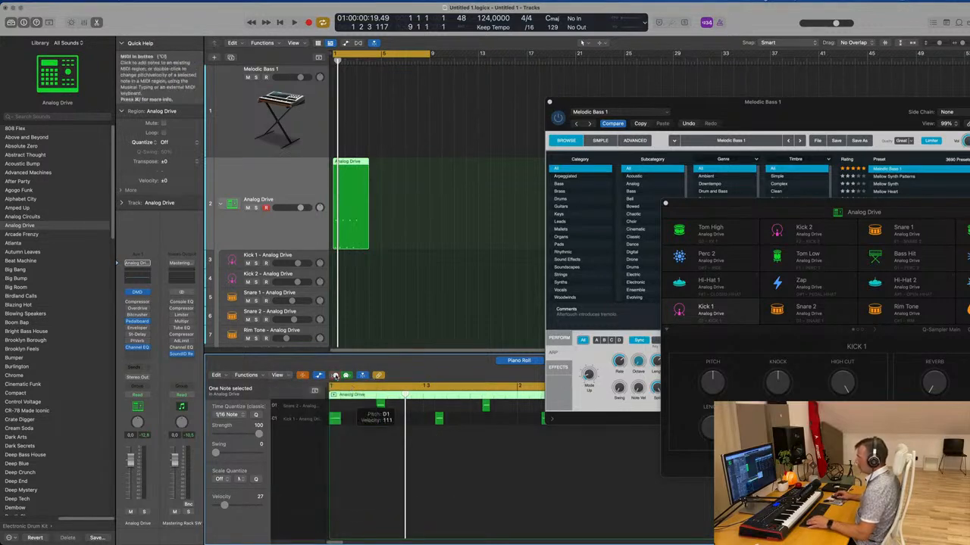
left_click(302, 376)
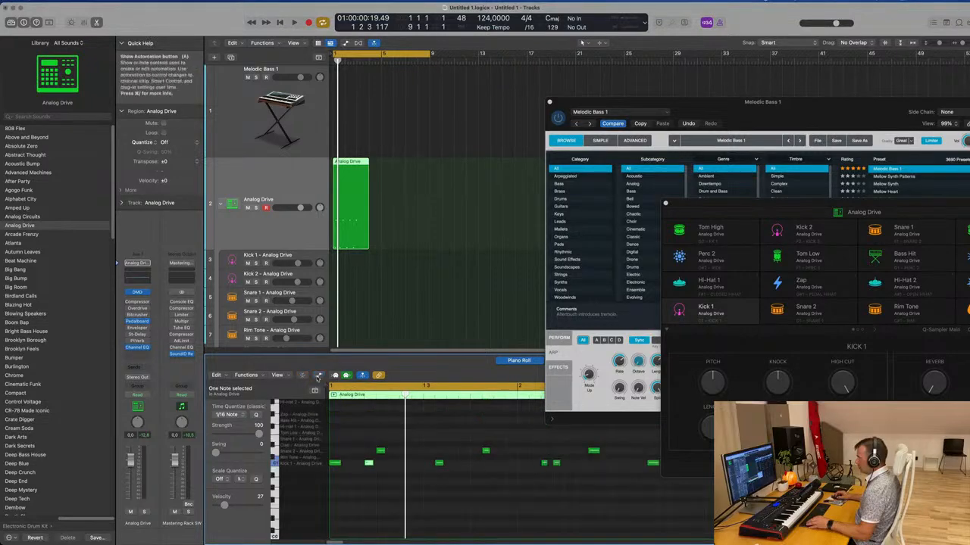
left_click(301, 377)
left_click(302, 376)
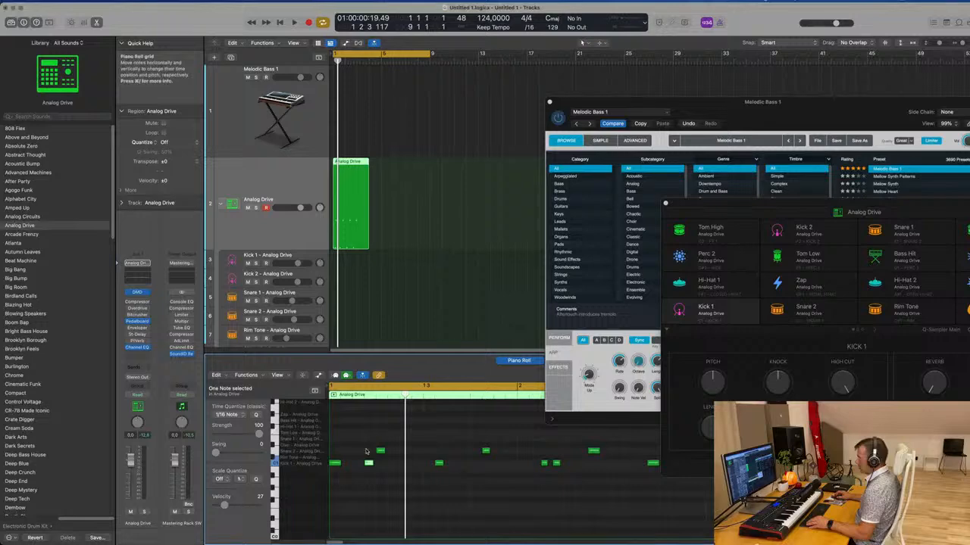
Play back the drum pattern and examine the kick and snare notes of the Analog Drive region in the Piano Roll.
key("space")
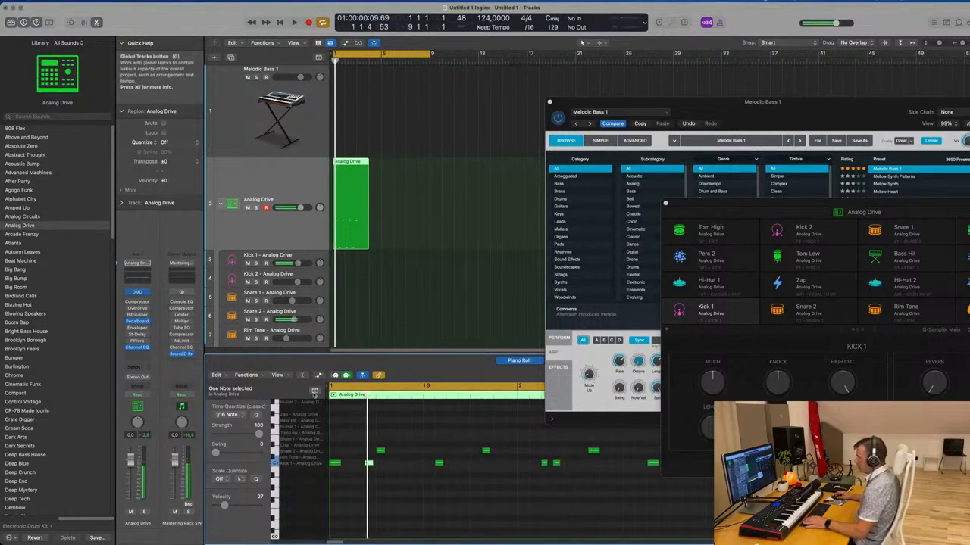
left_click(314, 391)
left_click(314, 391)
scroll(306, 493, "down", 5)
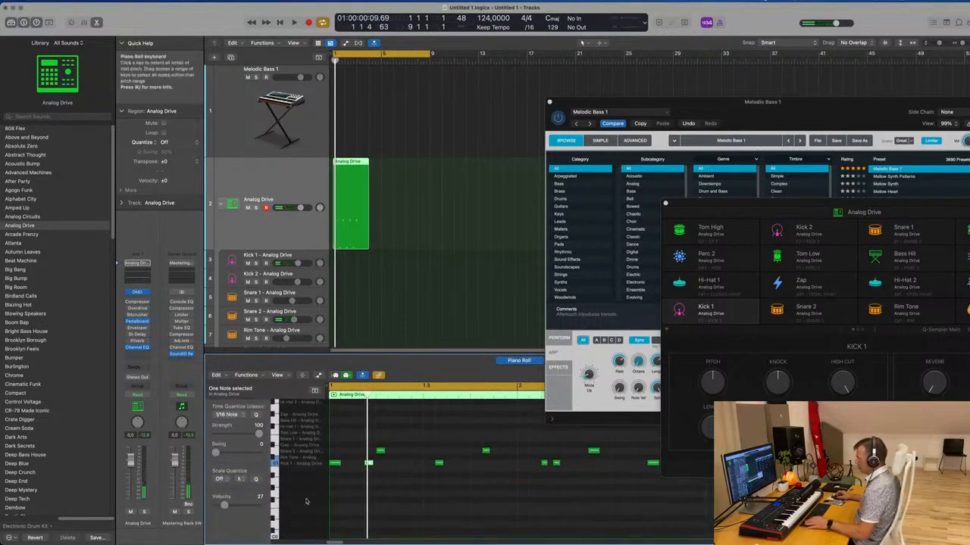
scroll(306, 492, "up", 5)
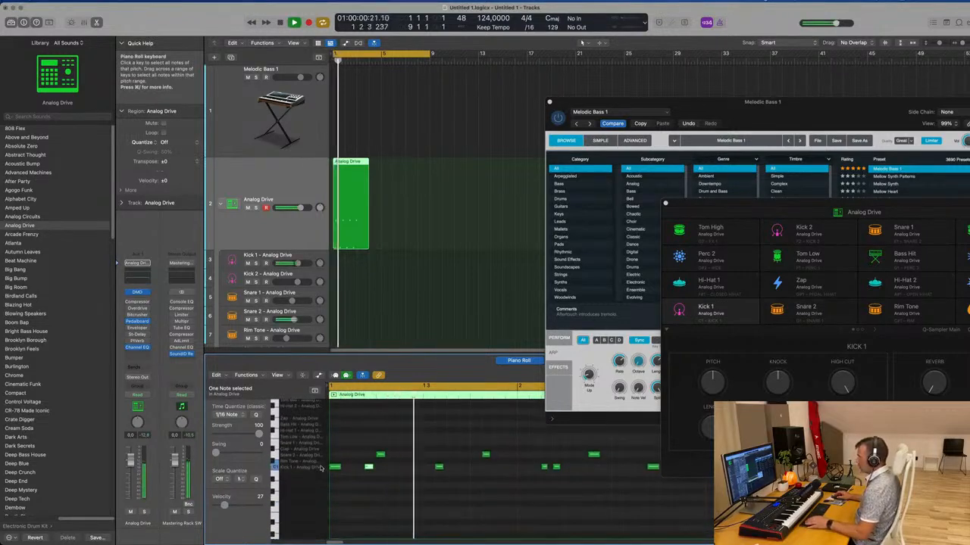
left_click(397, 214)
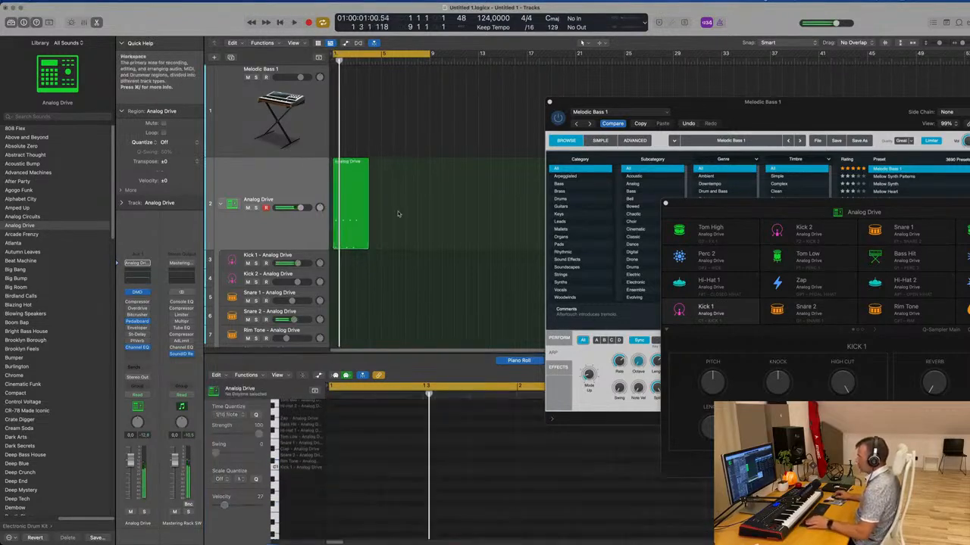
left_click(366, 162)
scroll(413, 408, "down", 5)
key("space")
scroll(400, 440, "up", 3)
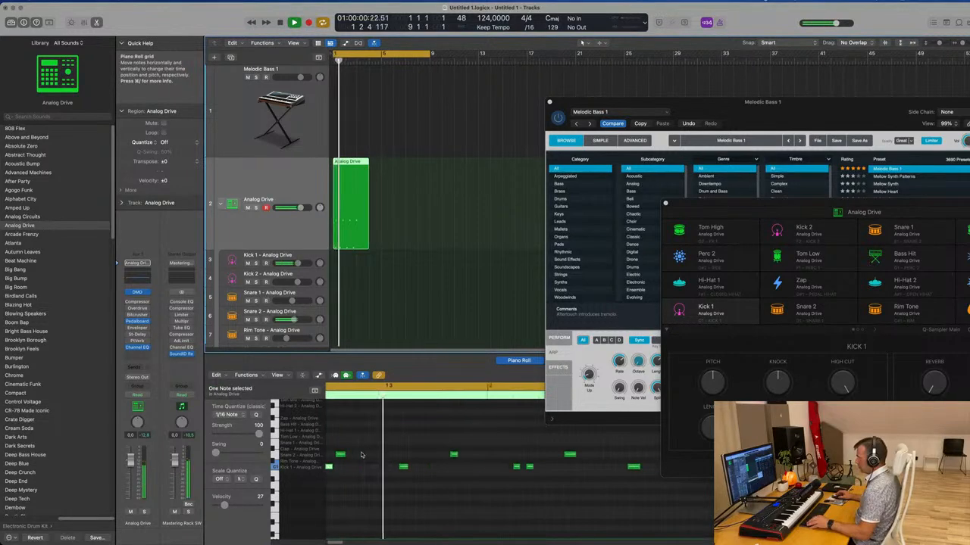
key("space")
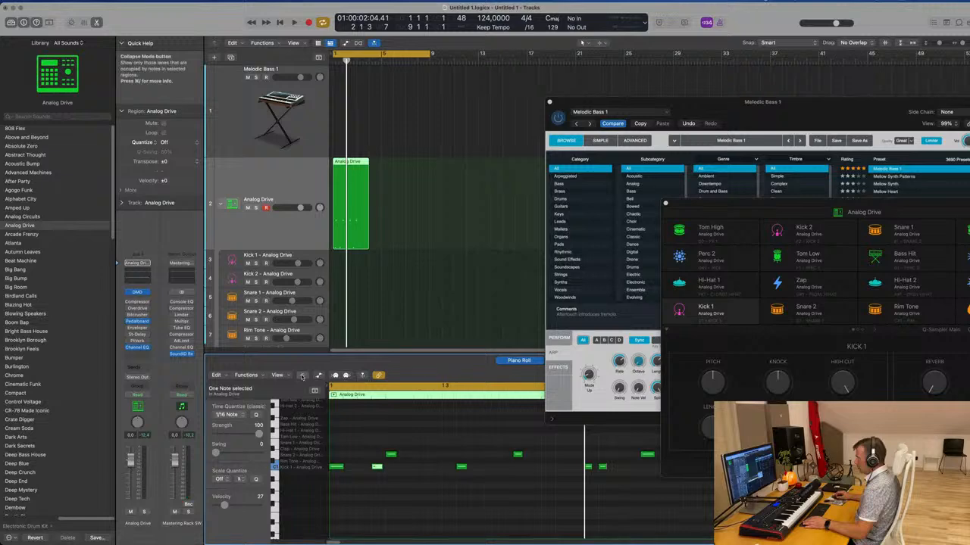
Switch the Piano Roll to Collapse Mode and check its view options for drum name display.
left_click(302, 376)
left_click(302, 375)
left_click(301, 376)
left_click(277, 375)
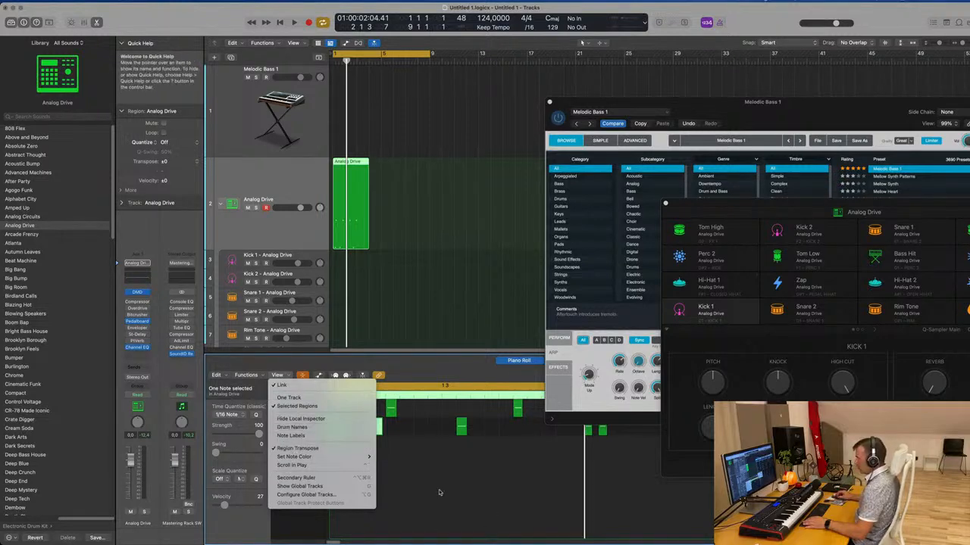
left_click(291, 427)
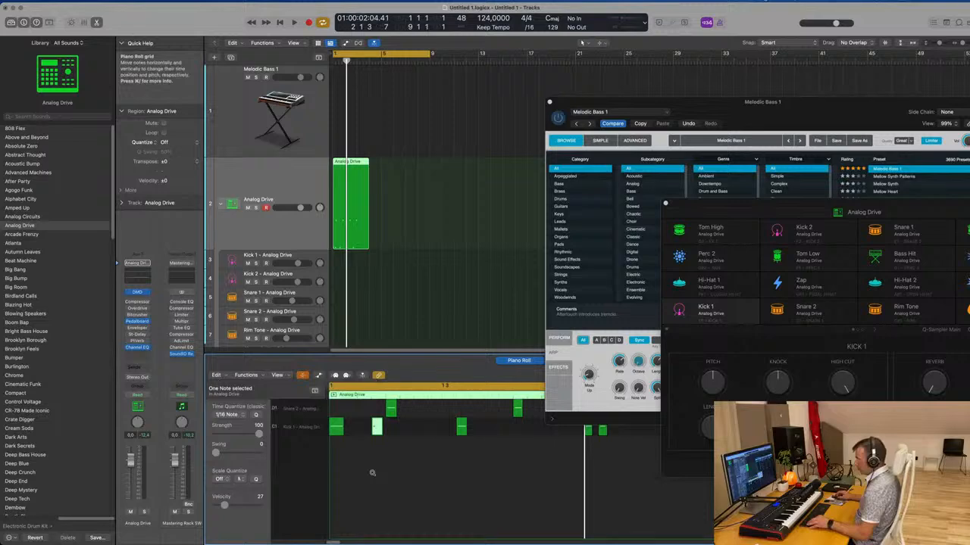
Show the global tracks and the automation area in the Piano Roll, with Collapse Mode turned off.
left_click(314, 393)
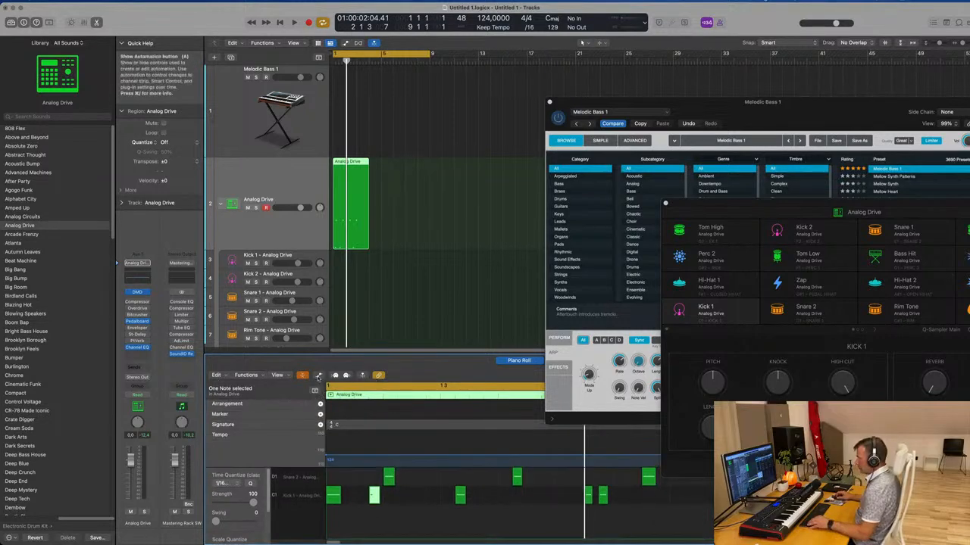
left_click(318, 376)
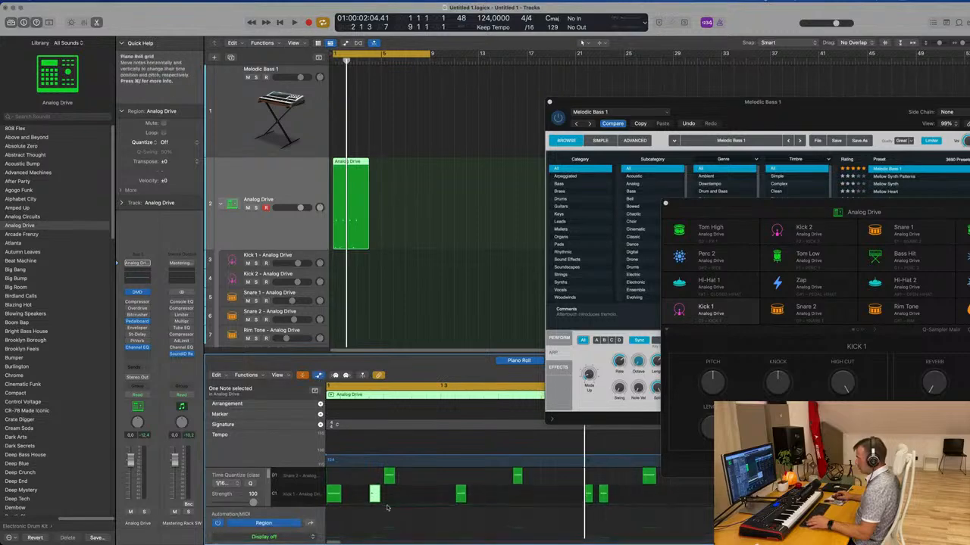
left_click(303, 376)
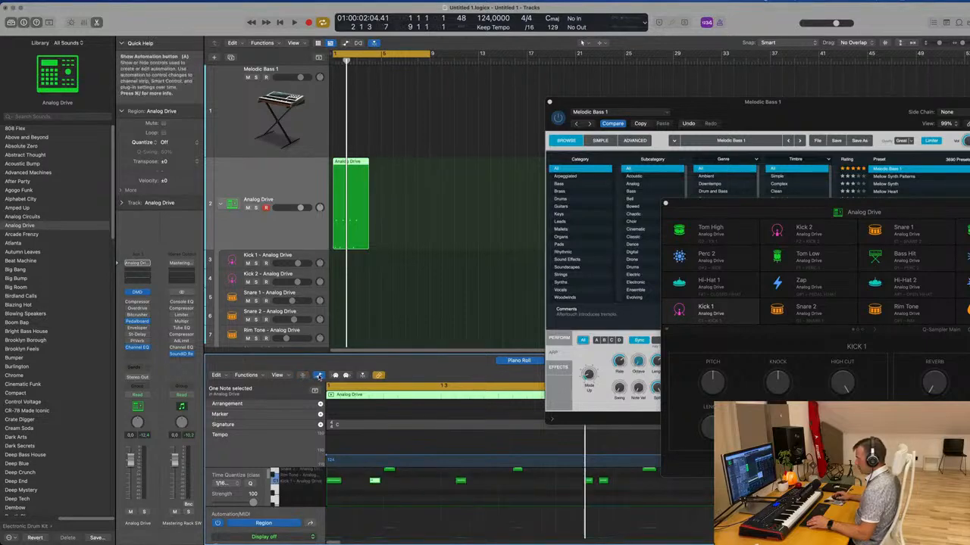
left_click(319, 376)
left_click(319, 376)
Enlarge the Piano Roll pane upward to make room for the Kick 1 and Snare 2 notes above the automation area.
scroll(424, 520, "down", 4)
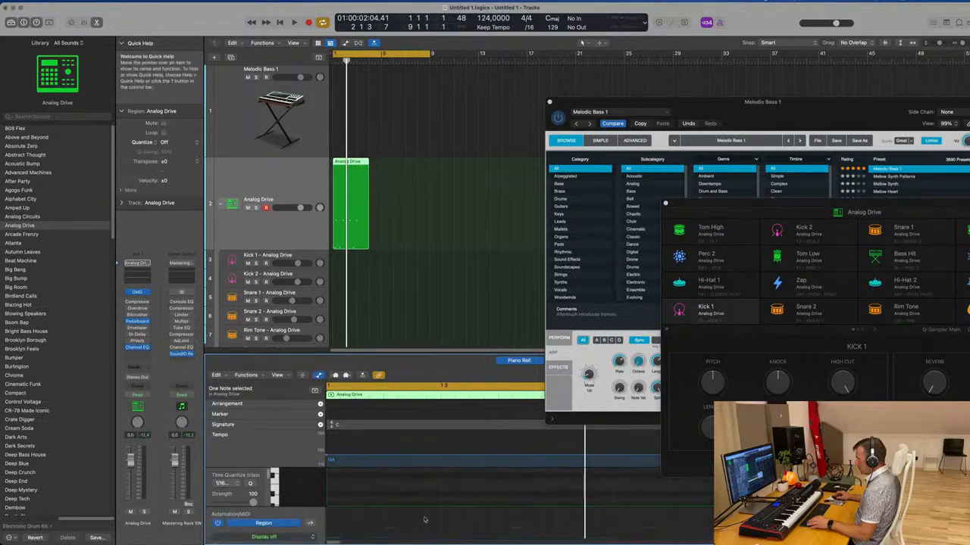
scroll(425, 519, "up", 3)
mouse_move(369, 529)
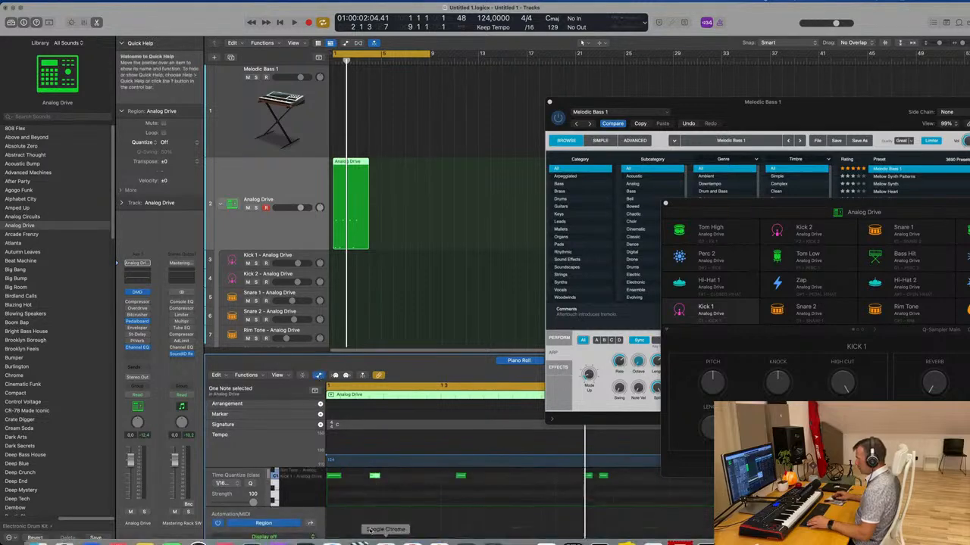
scroll(372, 528, "down", 3)
left_click(375, 537)
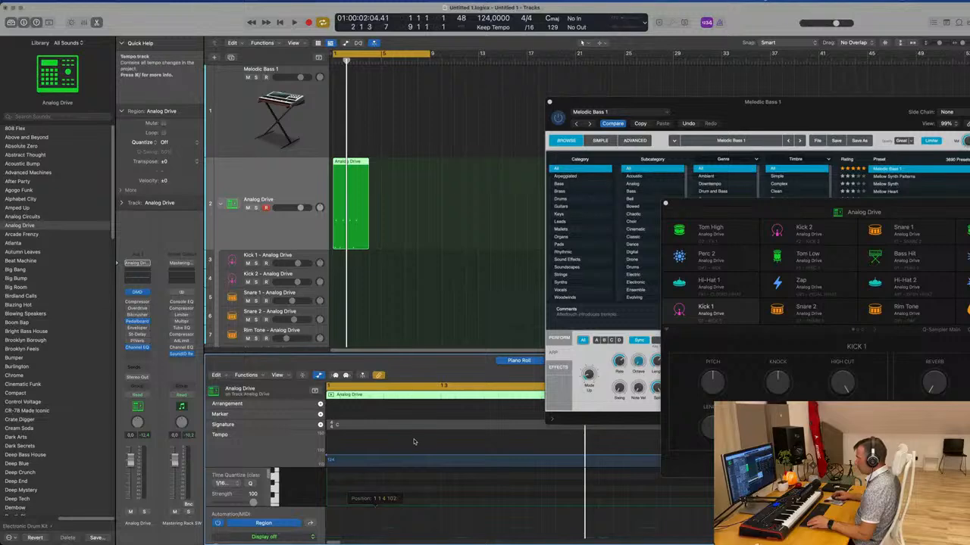
left_click_drag(411, 354, 405, 211)
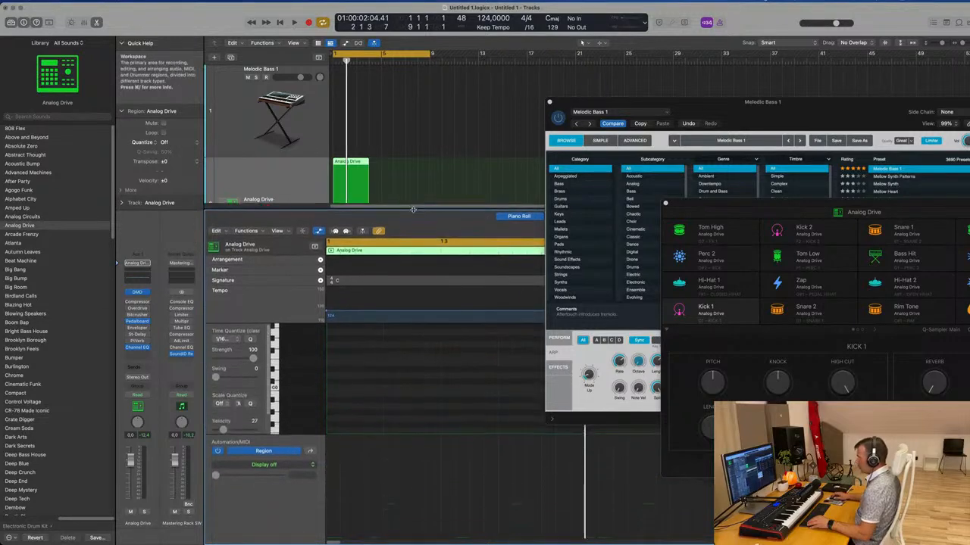
scroll(377, 340, "up", 2)
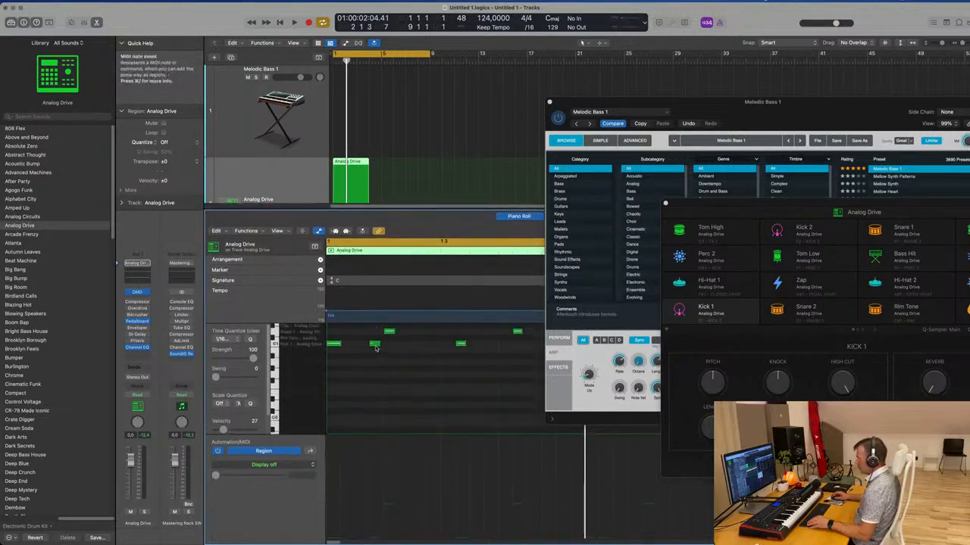
Play back the Analog Drive pattern and examine how its kick and snare notes are placed.
key("space")
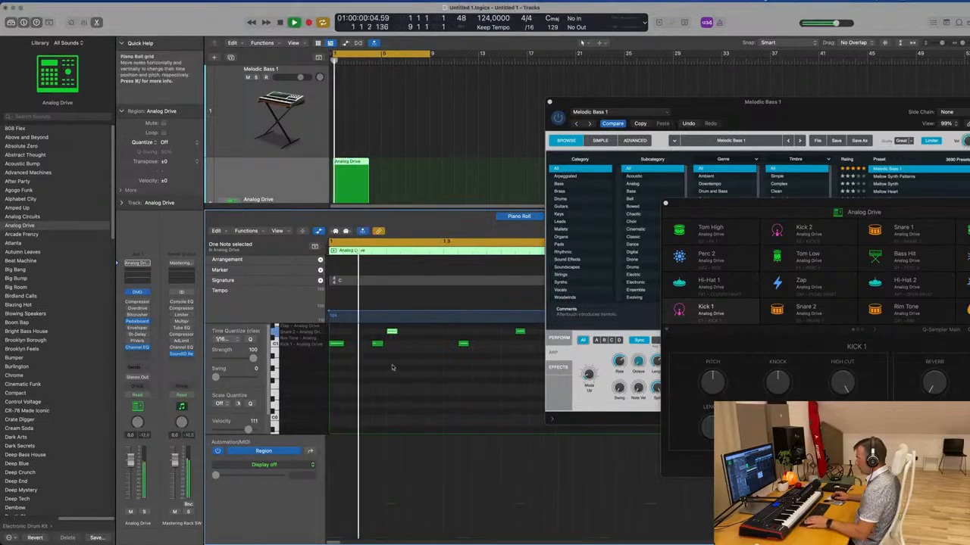
scroll(371, 150, "down", 1)
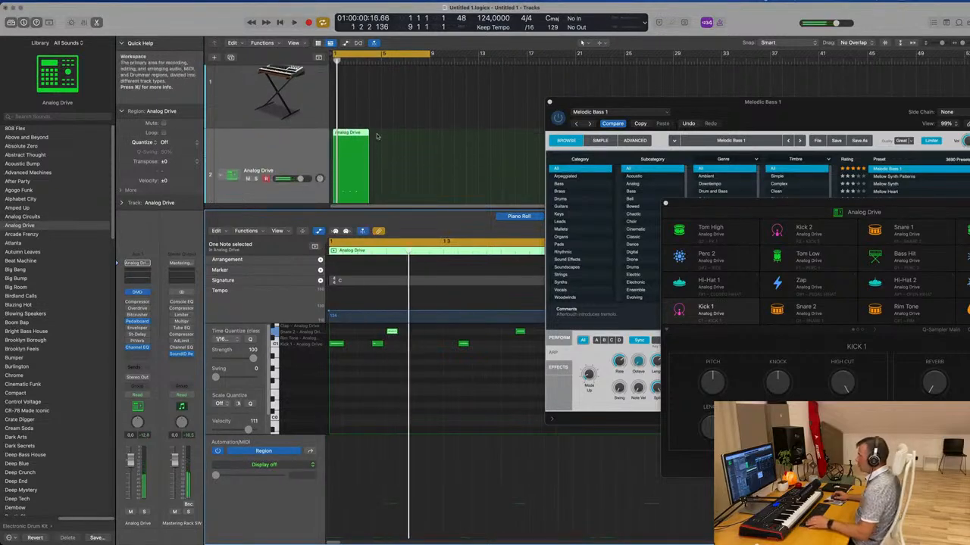
scroll(397, 151, "down", 3)
key("space")
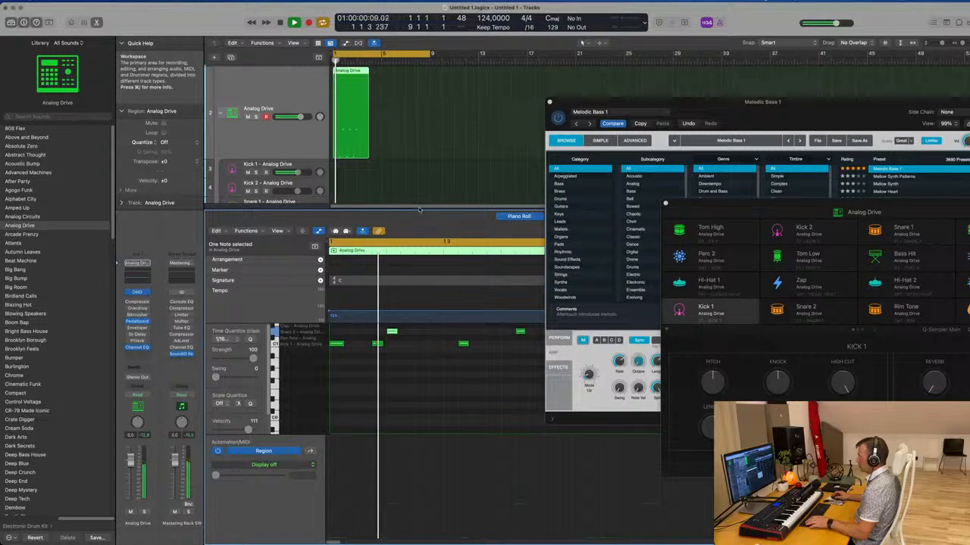
scroll(464, 350, "down", 3)
scroll(472, 352, "down", 3)
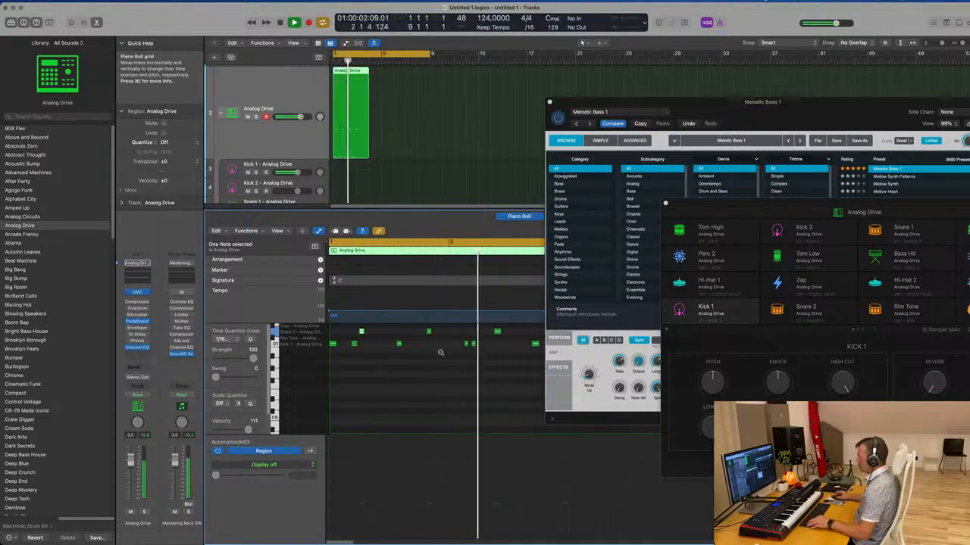
key("space")
Move the first Kick 1 note in bar 2 one sixteenth earlier and audition the pattern.
left_click(440, 350)
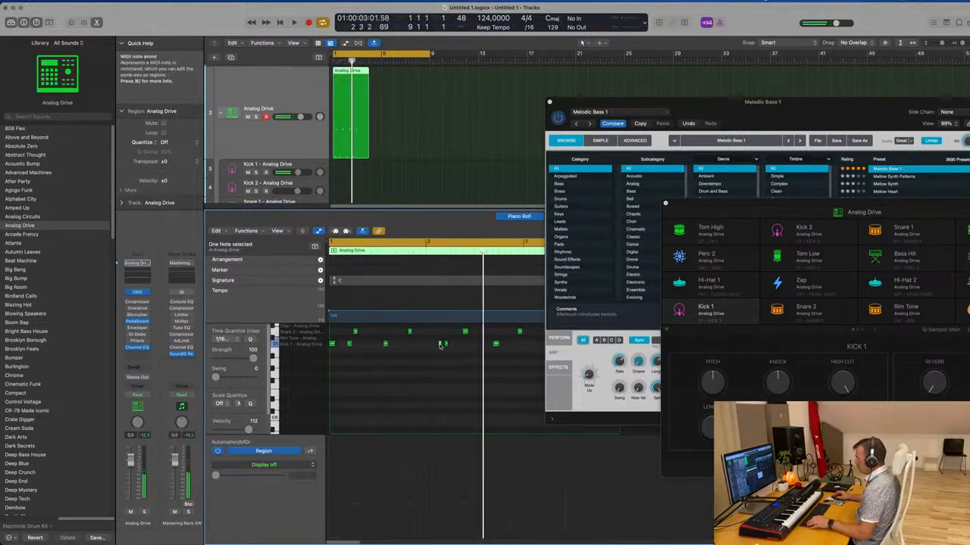
left_click_drag(440, 345, 434, 346)
key("space")
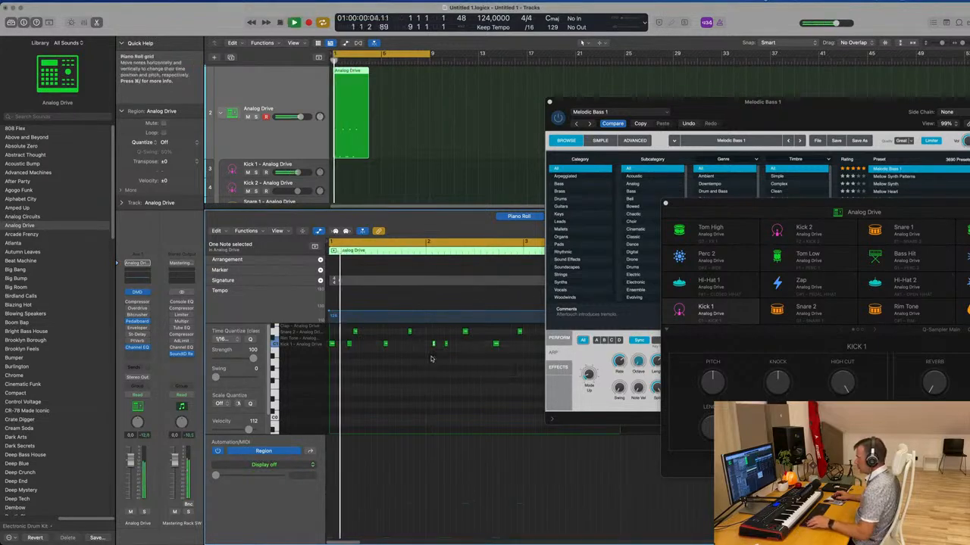
scroll(432, 357, "up", 3)
scroll(432, 357, "down", 3)
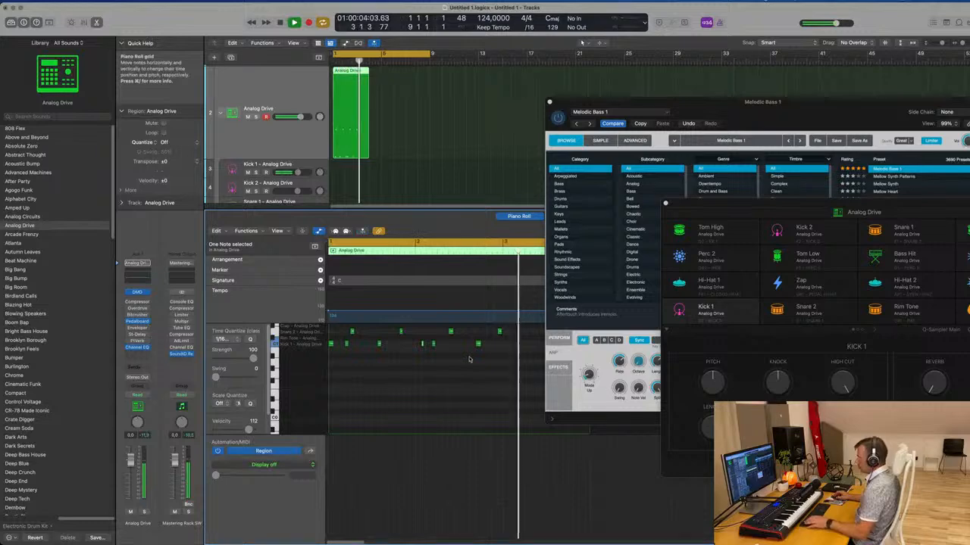
key("space")
Split the Analog Drive region at bar 3 and delete the part after the split.
scroll(360, 103, "up", 5)
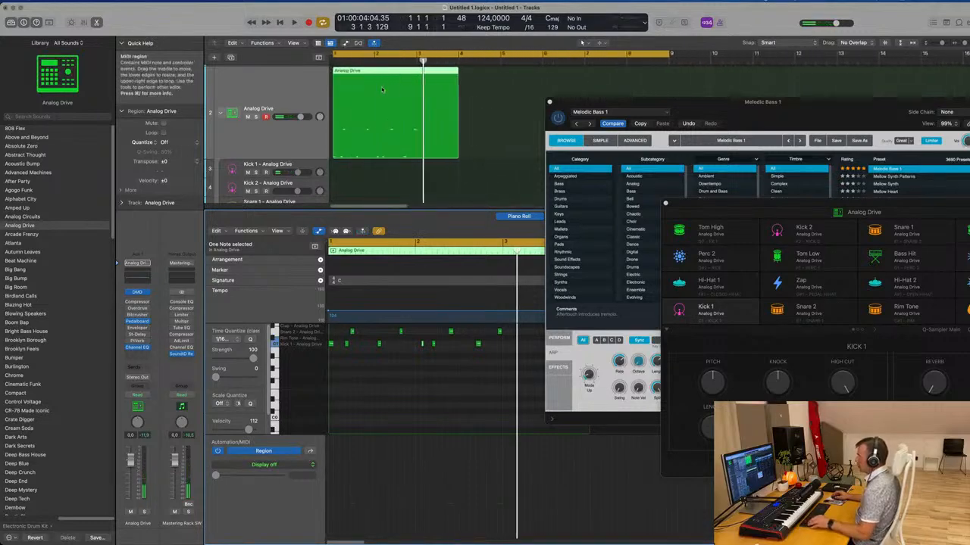
double_click(418, 71, "super")
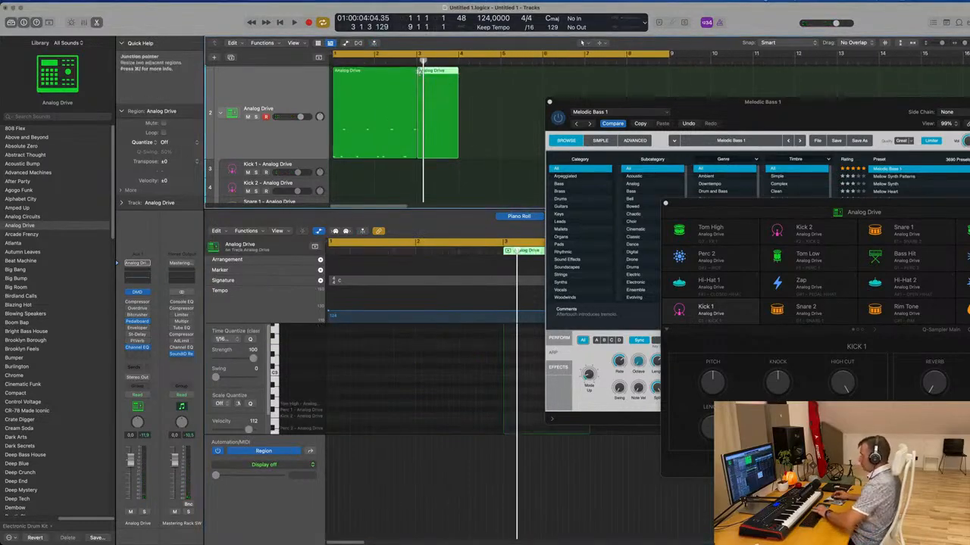
key("Delete")
scroll(394, 131, "down", 1)
scroll(394, 131, "down", 1)
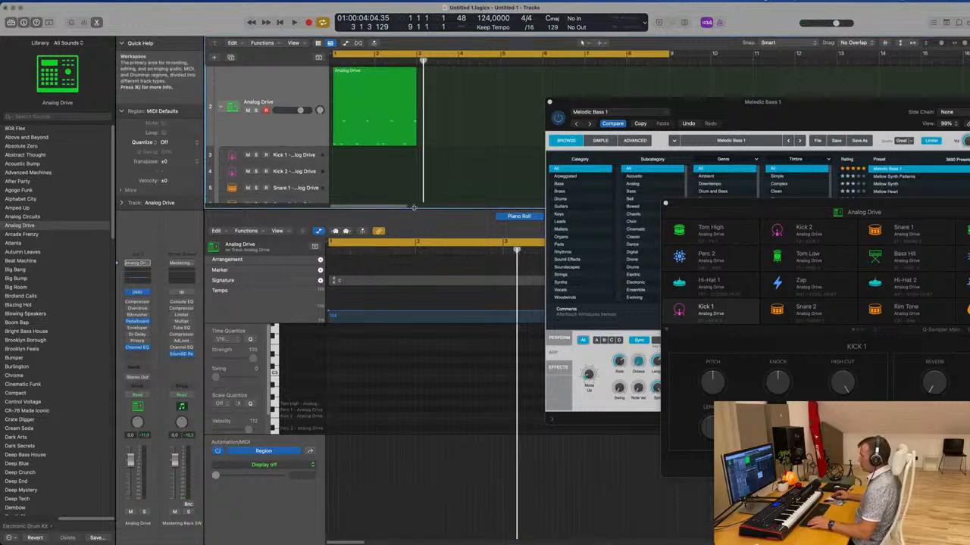
Copy the two-bar Analog Drive region to the Kick 1 track and delete the snare notes from the copy.
left_click_drag(413, 207, 412, 404)
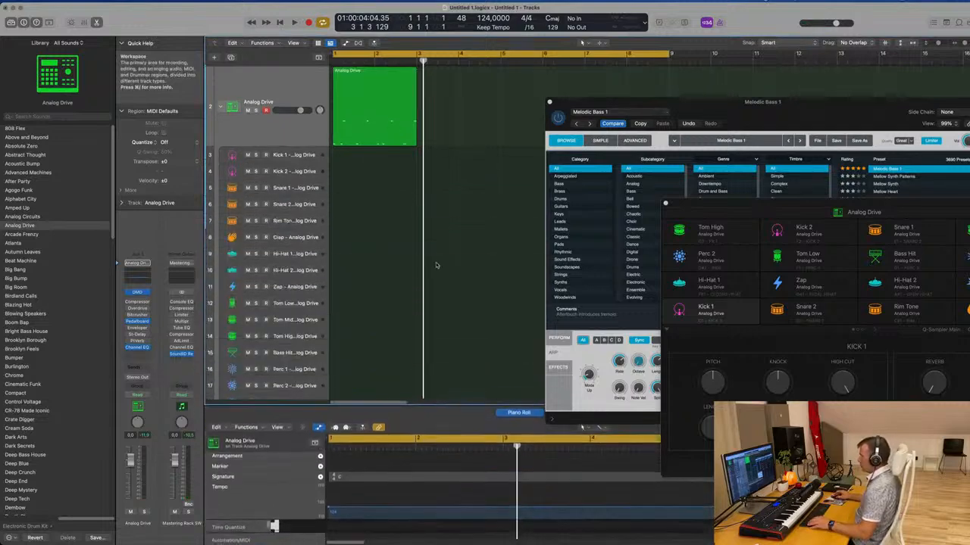
left_click(364, 98)
left_click_drag(364, 98, 341, 161)
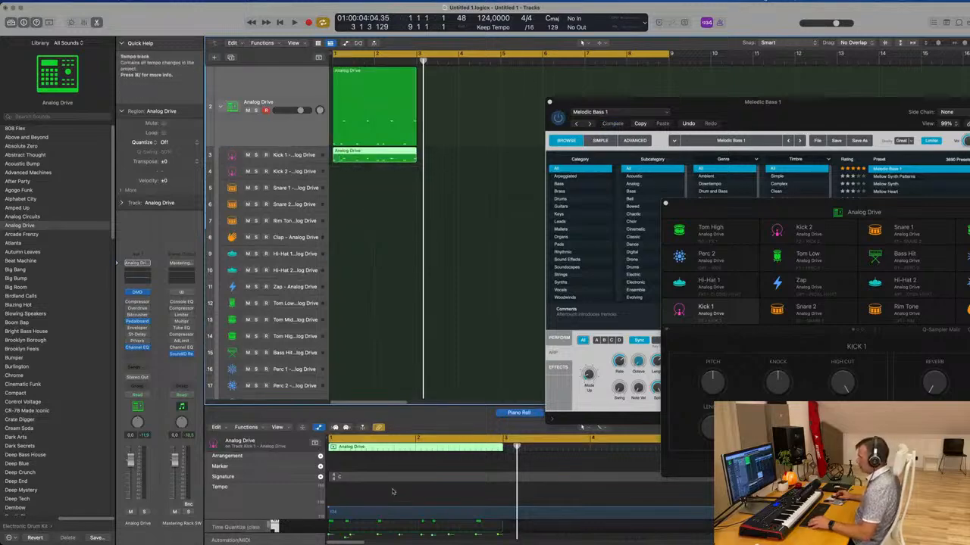
left_click_drag(408, 404, 407, 290)
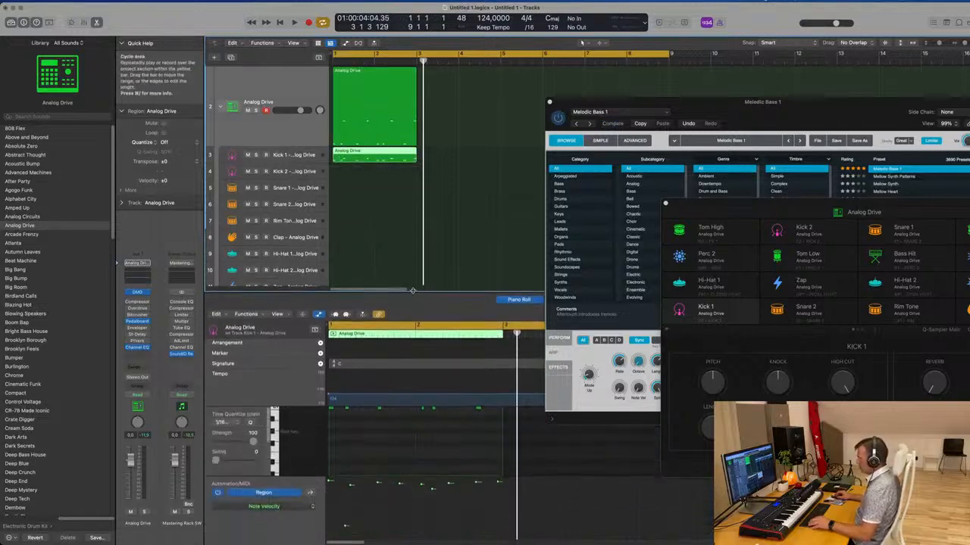
left_click_drag(351, 415, 504, 432)
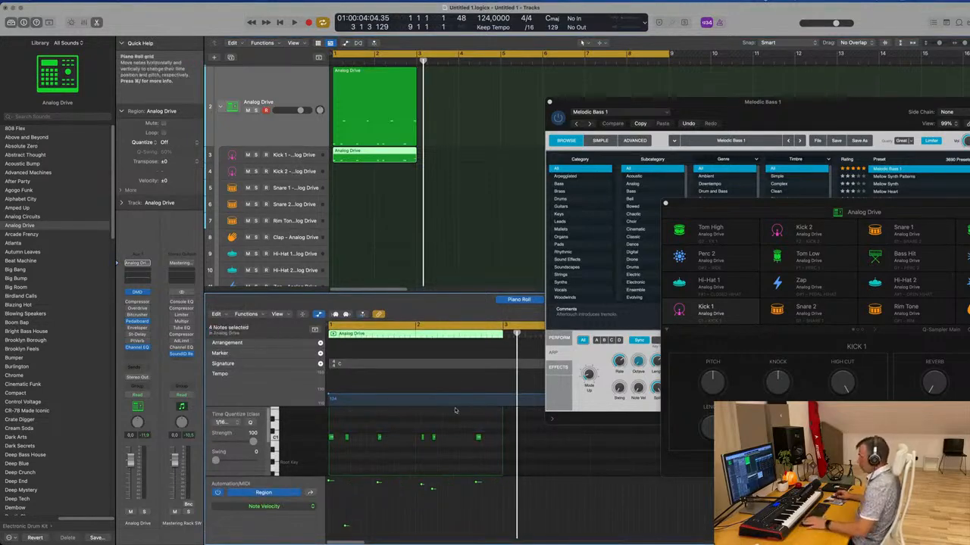
Copy the original region to the Snare 1 track with only its snare notes, and delete the original from the Analog Drive track.
left_click(392, 119)
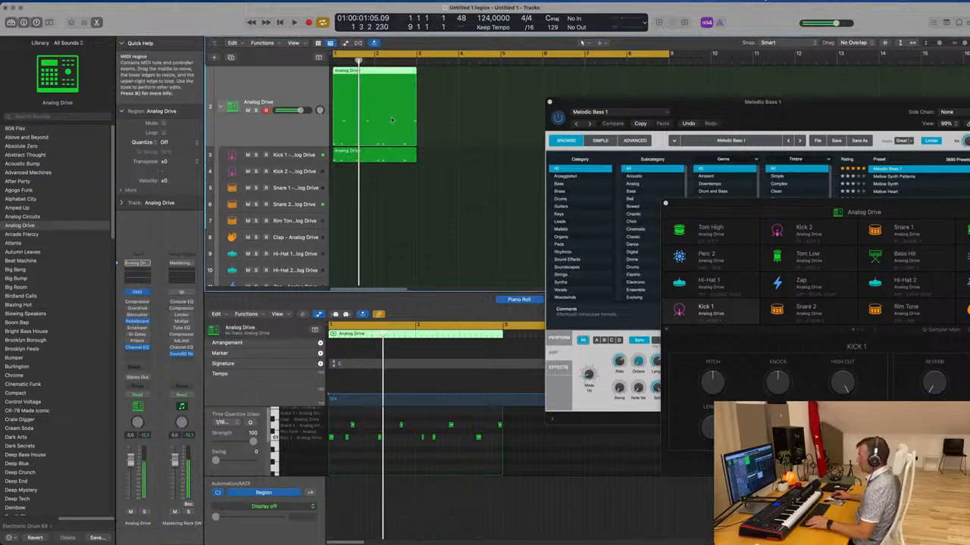
left_click_drag(392, 119, 392, 188)
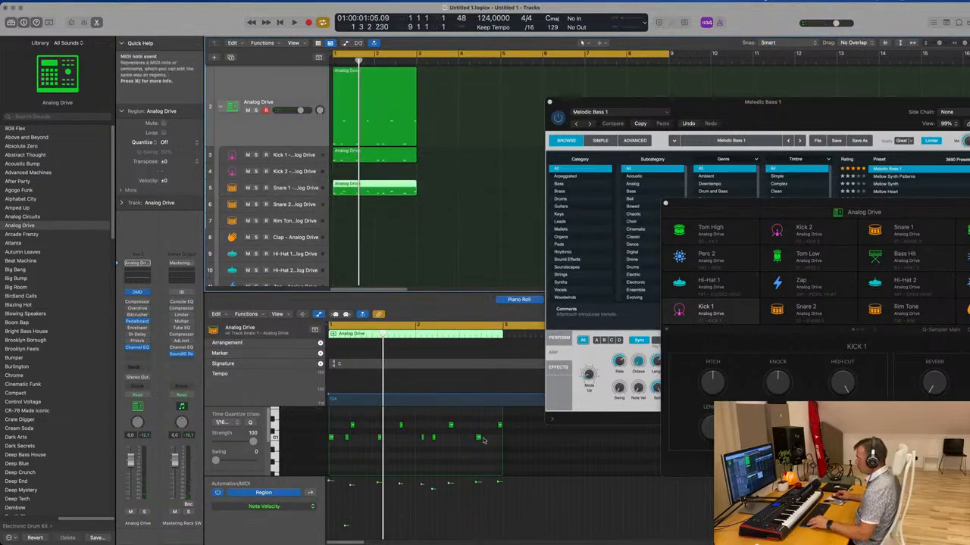
left_click(275, 438)
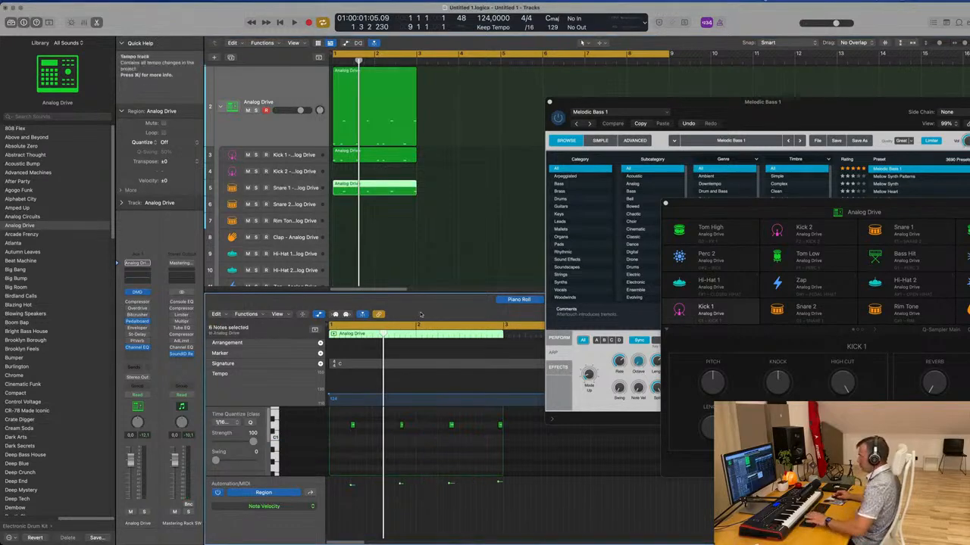
left_click(378, 99)
key("Delete")
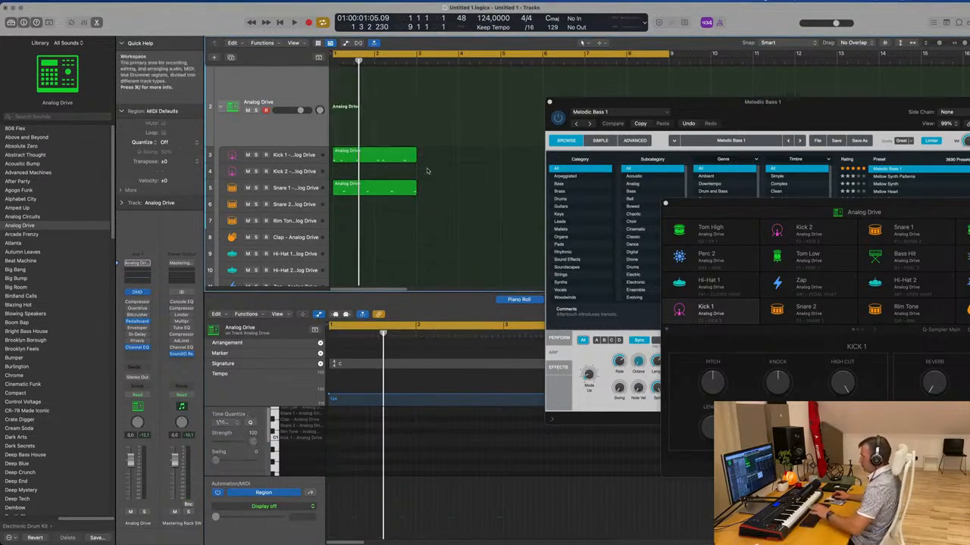
Raise the velocity of the second note in the Kick 1 region to about the first note's level while auditioning.
left_click(400, 156)
key("space")
scroll(380, 440, "up", 3)
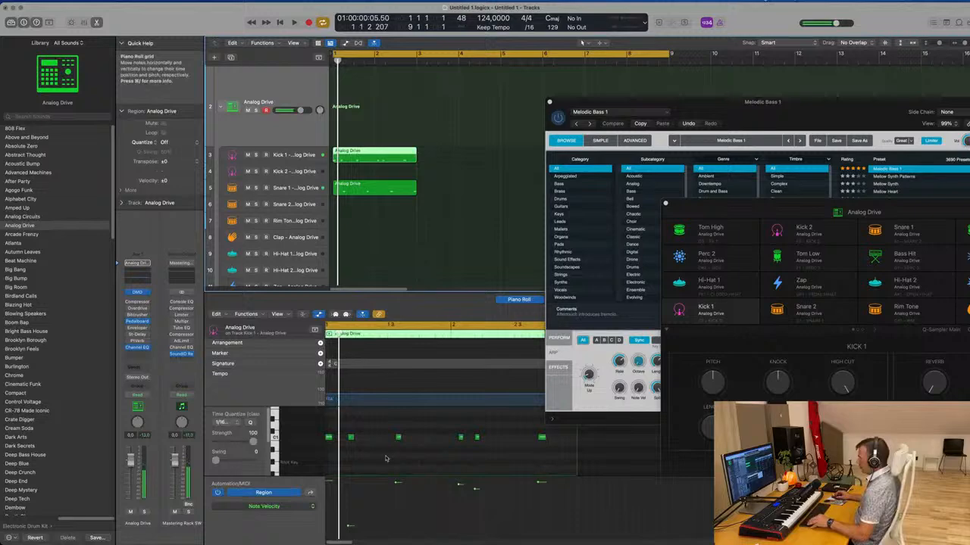
left_click(353, 526)
left_click_drag(353, 525, 354, 500)
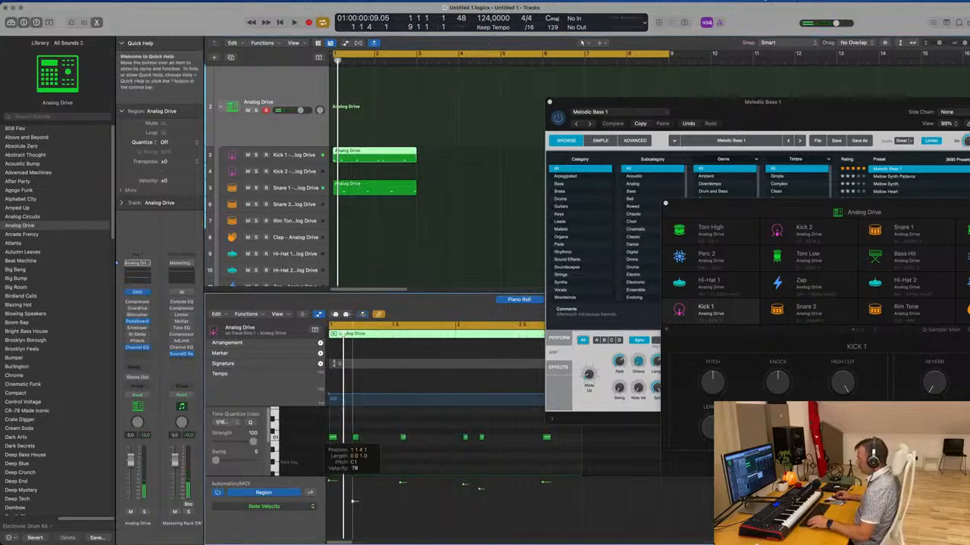
key("space")
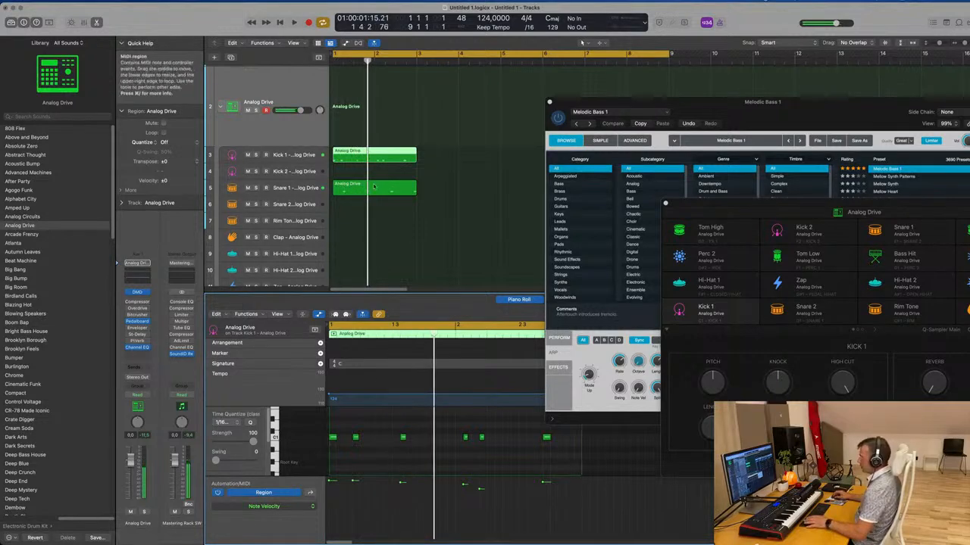
Move the snare region to the Snare 2 track and transpose all its notes up into the octave starting at C3, auditioning the result.
left_click_drag(409, 189, 414, 207)
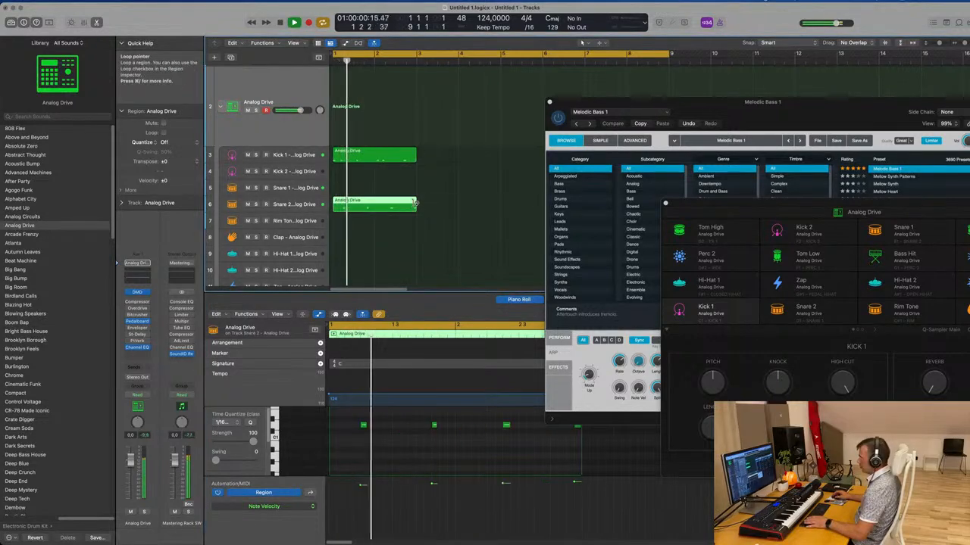
key("space")
key("super+a")
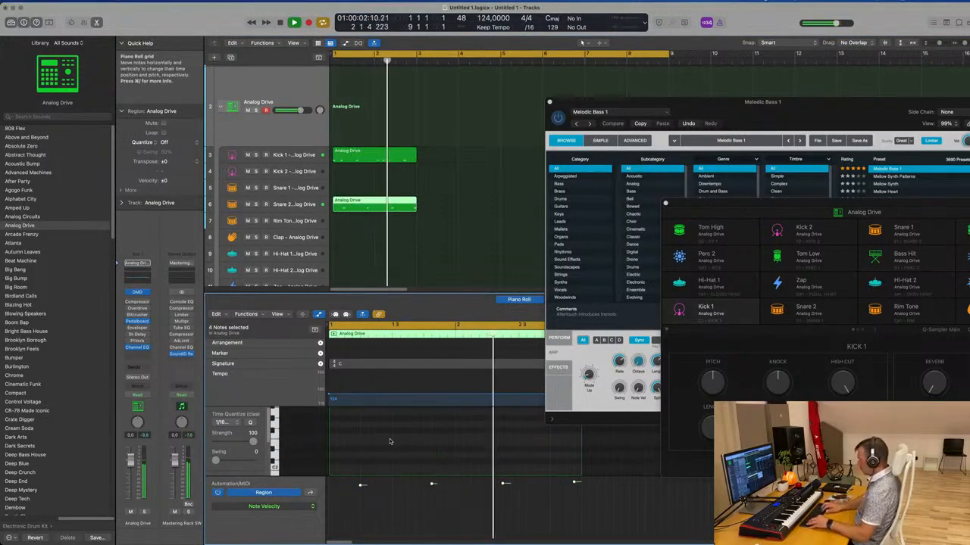
key("space")
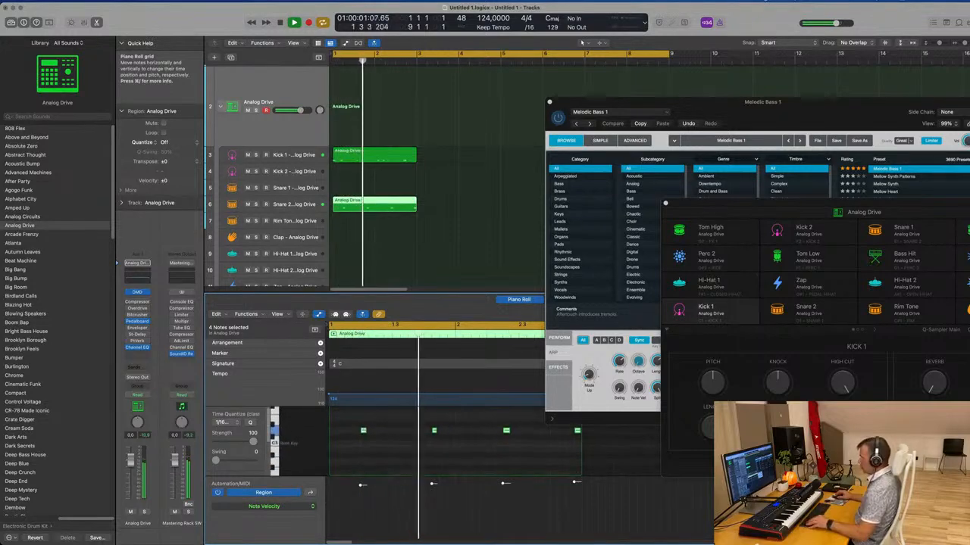
key("space")
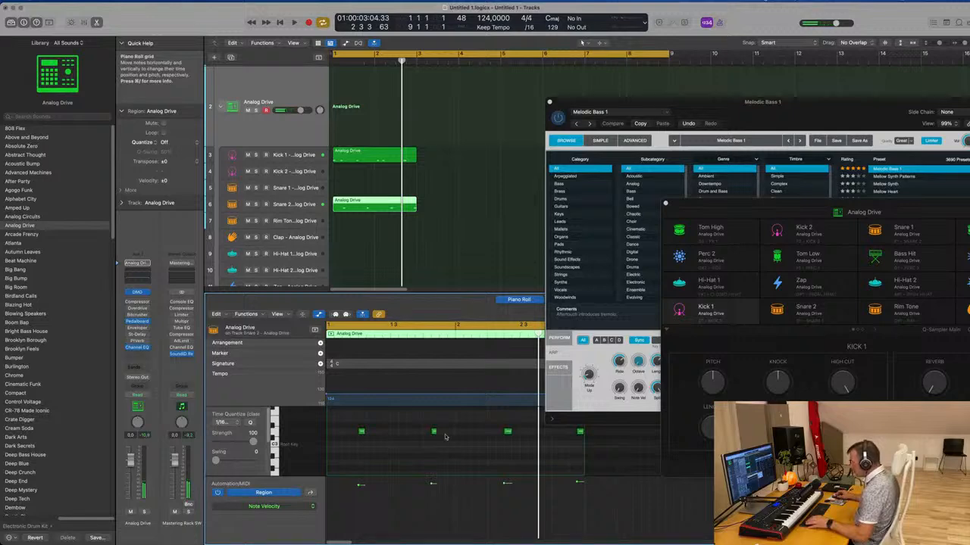
Move the second snare note one sixteenth earlier and the third about two sixteenths earlier, and play back the pattern.
left_click_drag(434, 433, 425, 433)
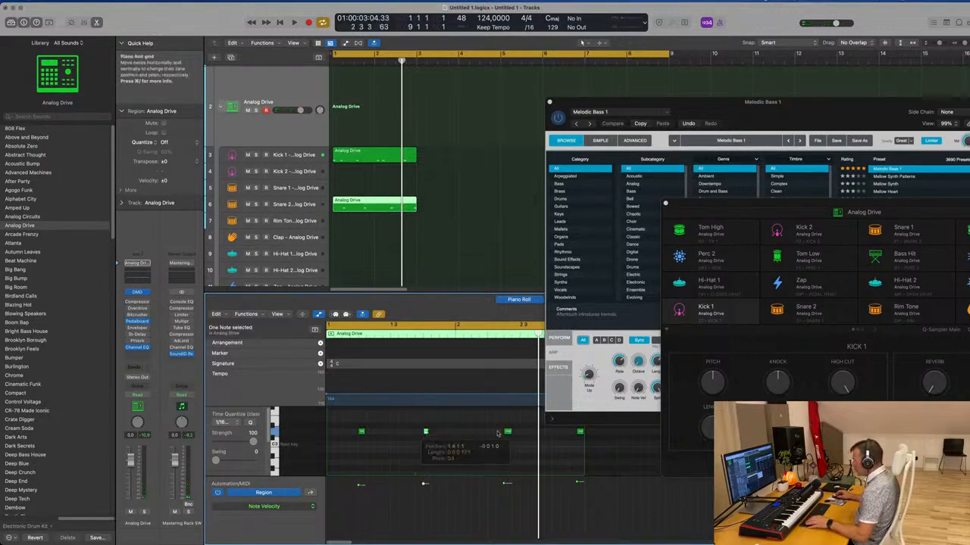
left_click_drag(506, 434, 492, 433)
key("space")
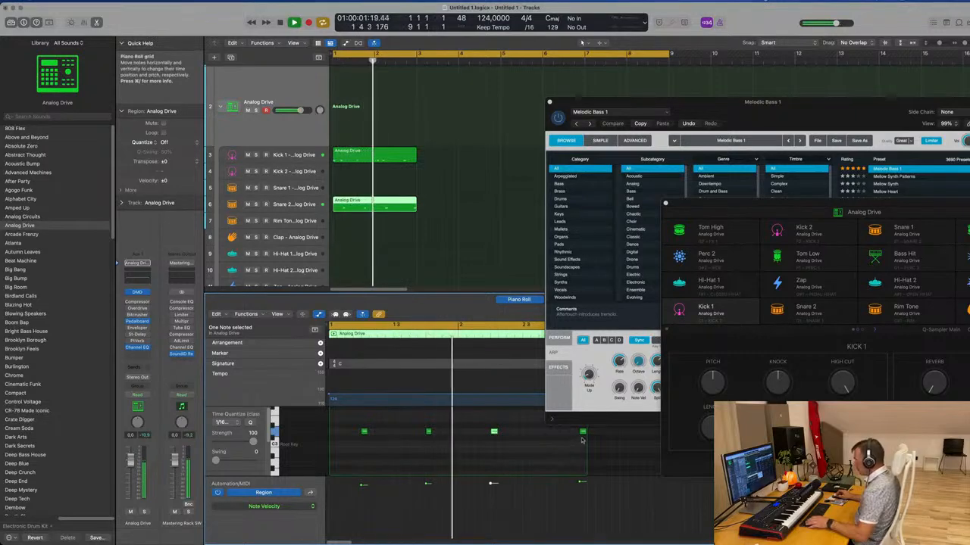
Move the fourth snare note about three sixteenths earlier, onto beat 4 of bar 2, and stop playback.
left_click_drag(582, 433, 558, 434)
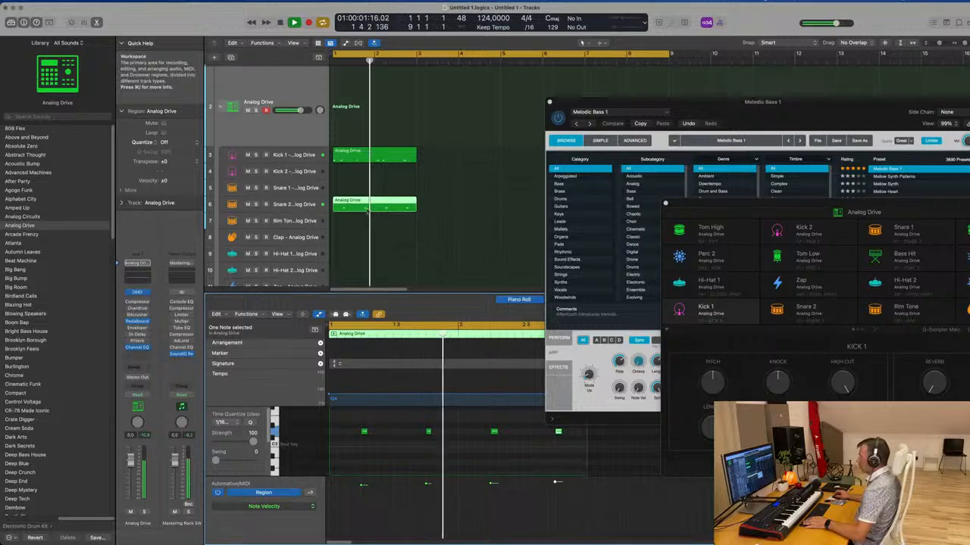
left_click(384, 156)
key("space")
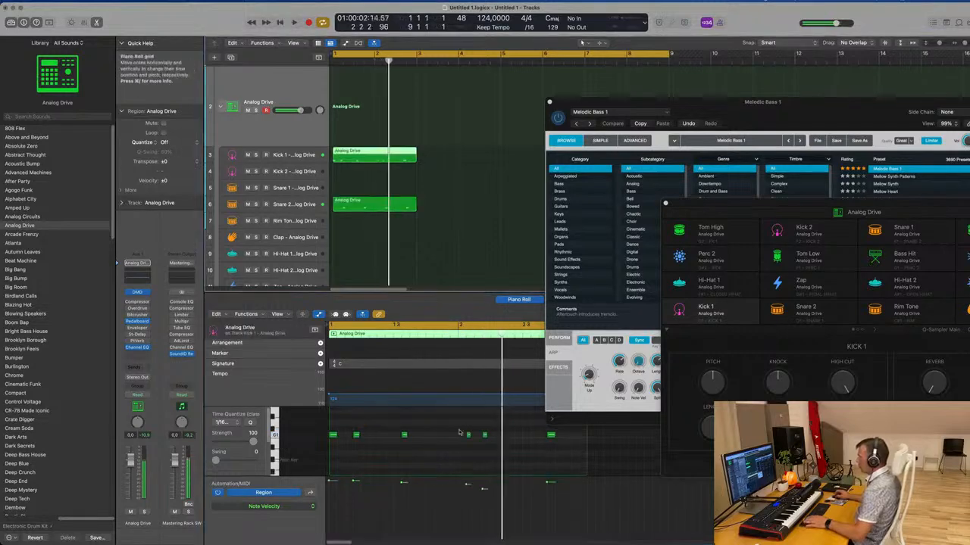
Try to shift all four notes in the Snare 2 region slightly later and audition the pattern.
left_click(382, 205)
left_click_drag(350, 421, 585, 466)
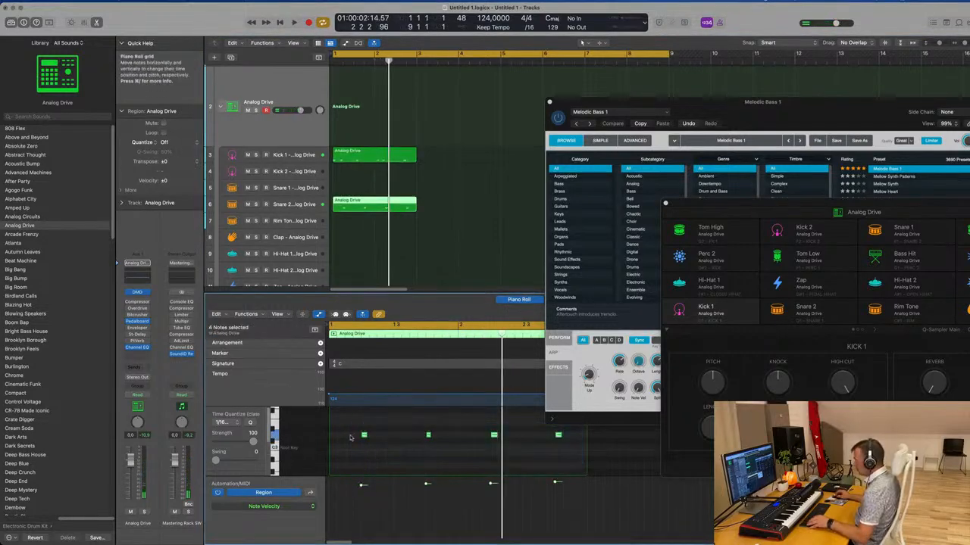
left_click_drag(363, 437, 369, 438)
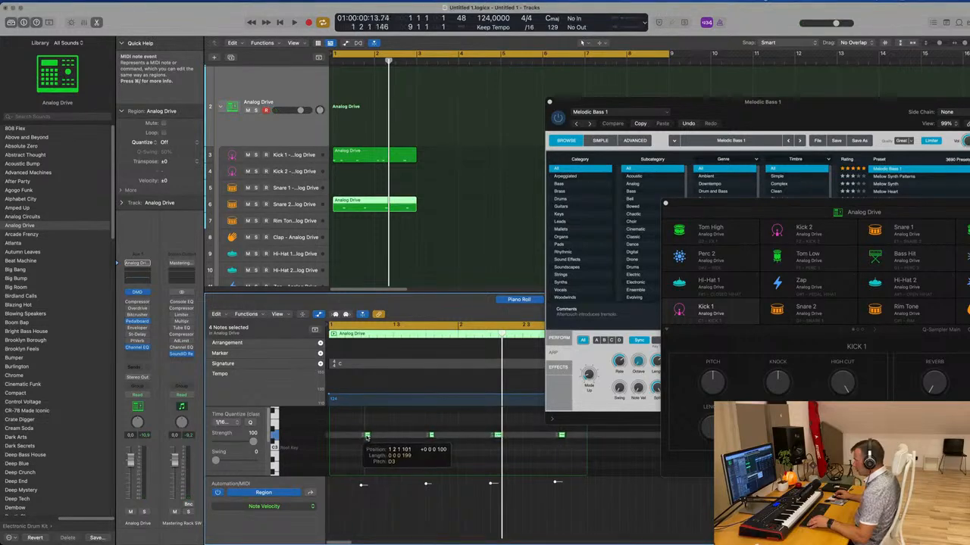
key("space")
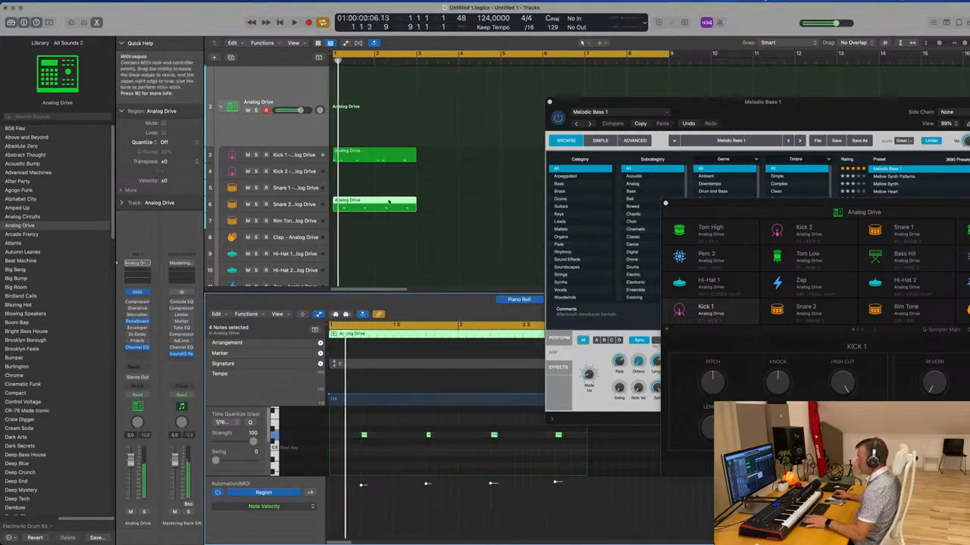
Move the third note in the Kick 1 region about one sixteenth earlier, onto beat 3 of bar 1, auditioning the pattern.
left_click(381, 158)
key("space")
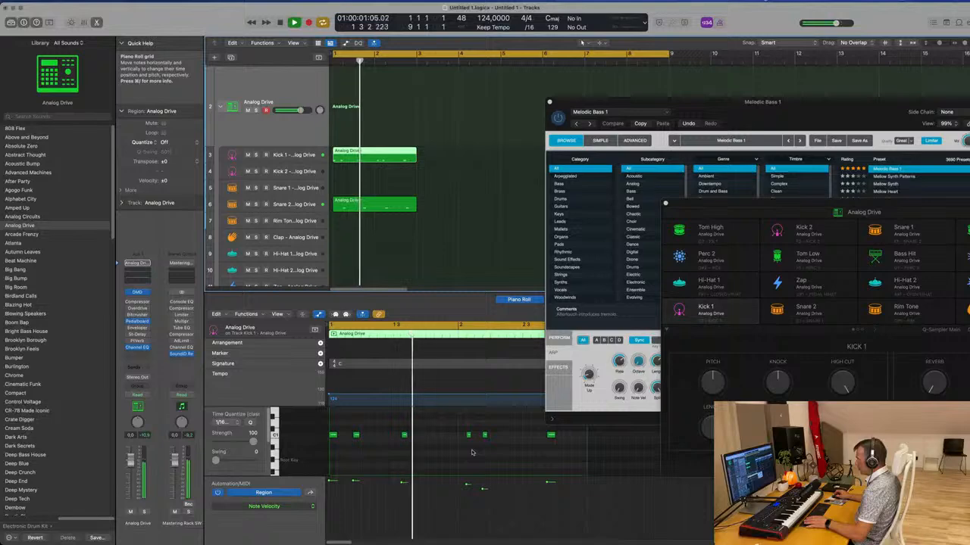
key("space")
left_click_drag(404, 437, 398, 437)
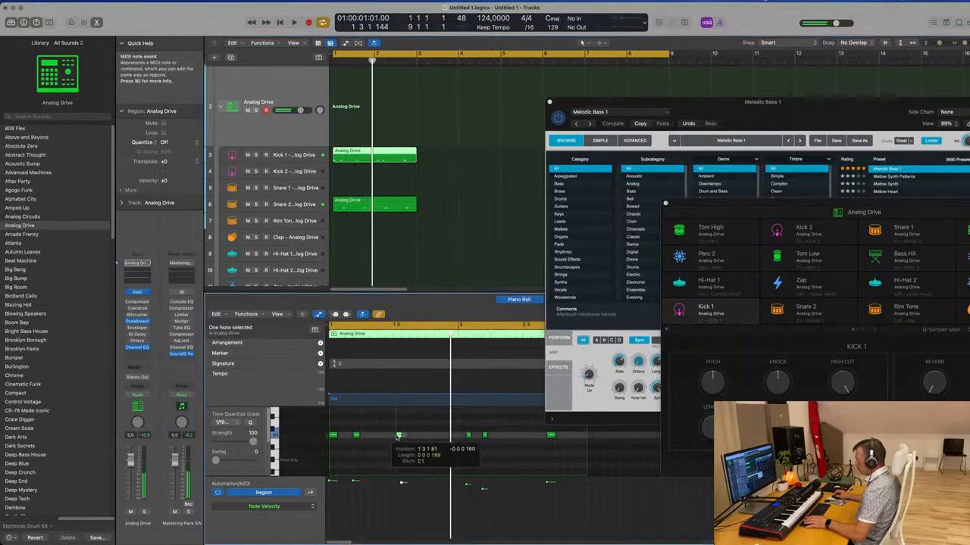
key("space")
Move the fourth and fifth kick notes together one sixteenth earlier and the last kick note one sixteenth earlier, auditioning the pattern.
mouse_move(465, 428)
left_mouse_down()
mouse_move(500, 449)
mouse_move(464, 439)
left_mouse_up()
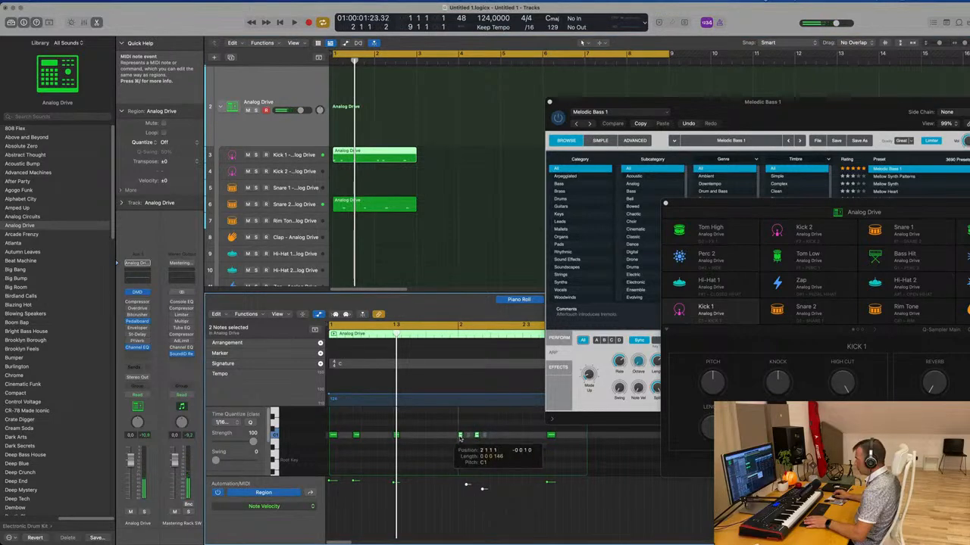
key("space")
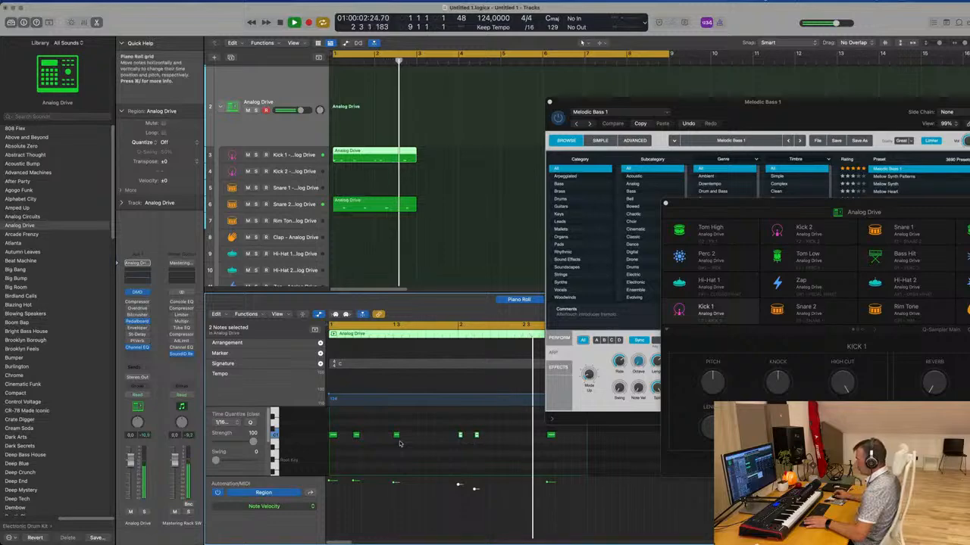
key("space")
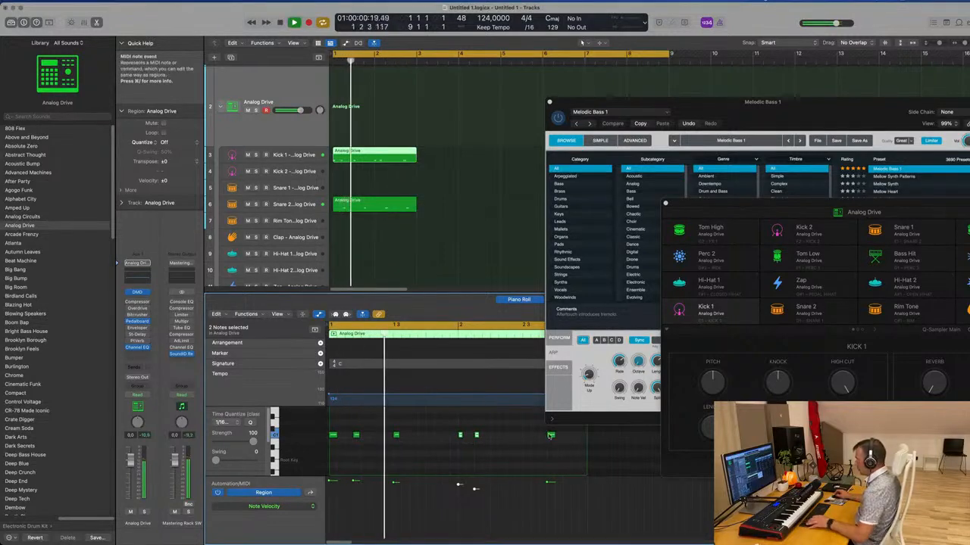
left_click_drag(550, 436, 543, 436)
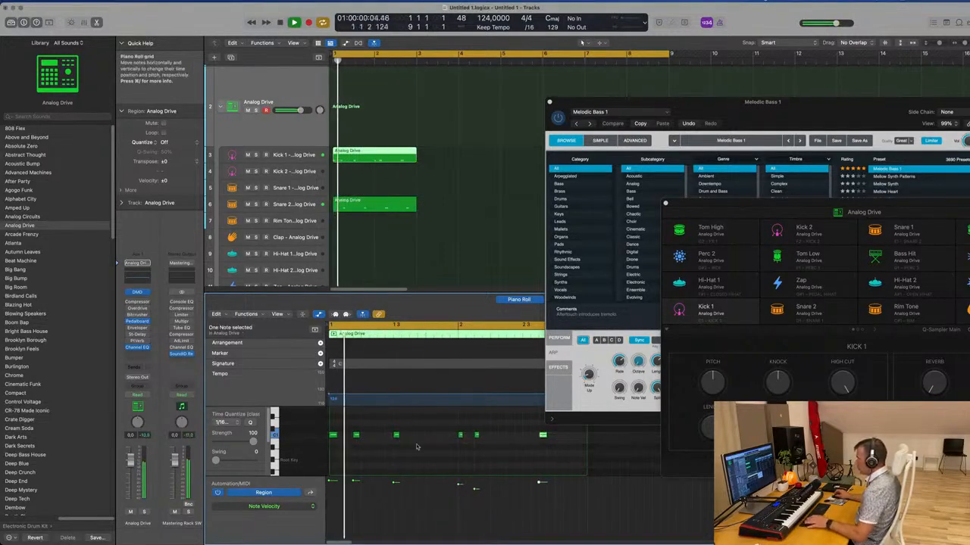
Raise the fifth kick note's velocity to about the fourth's level and slightly lengthen the second through fifth kick notes during playback.
left_click(475, 488)
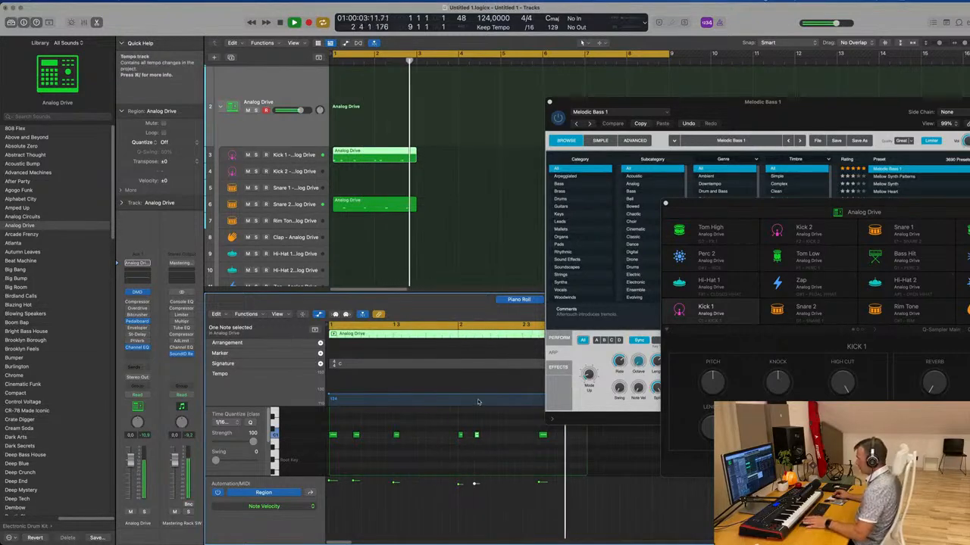
key("space")
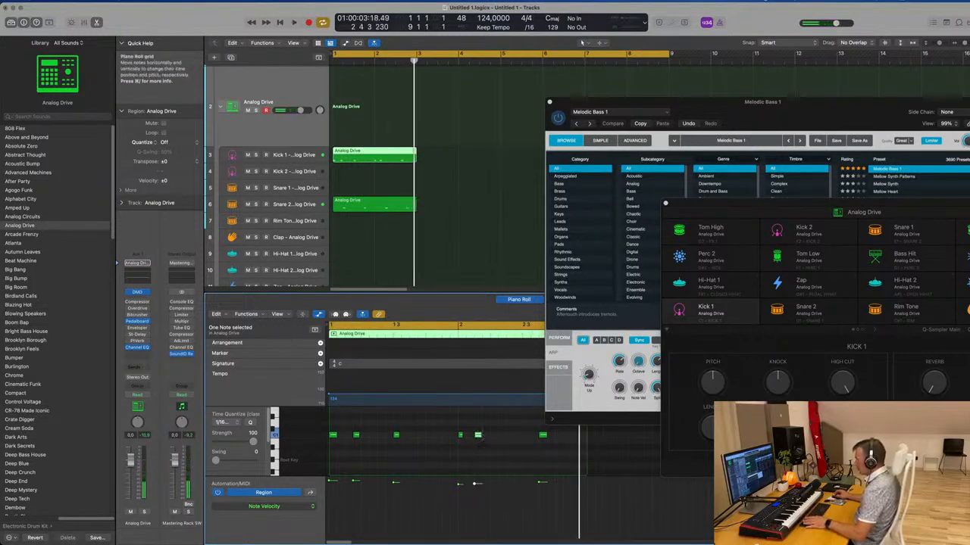
key("space")
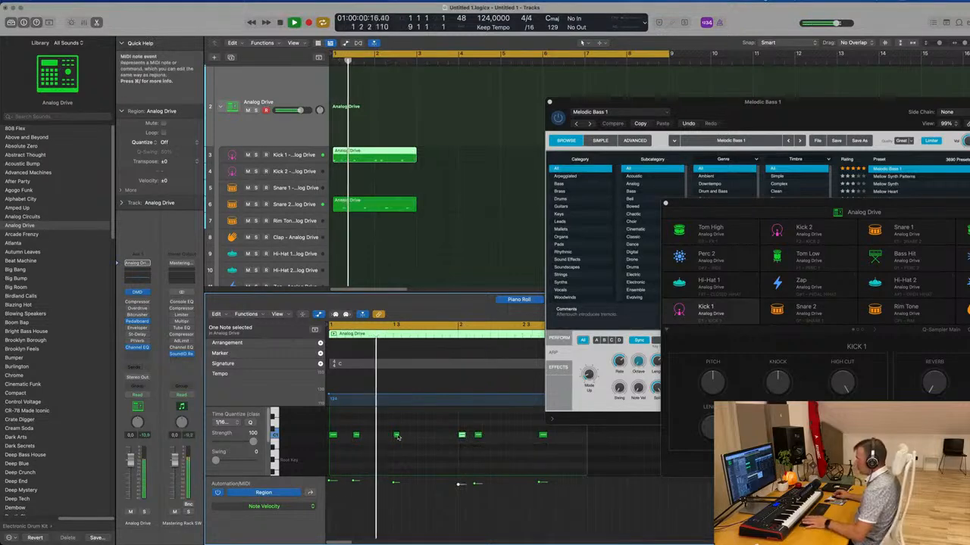
left_click(397, 435)
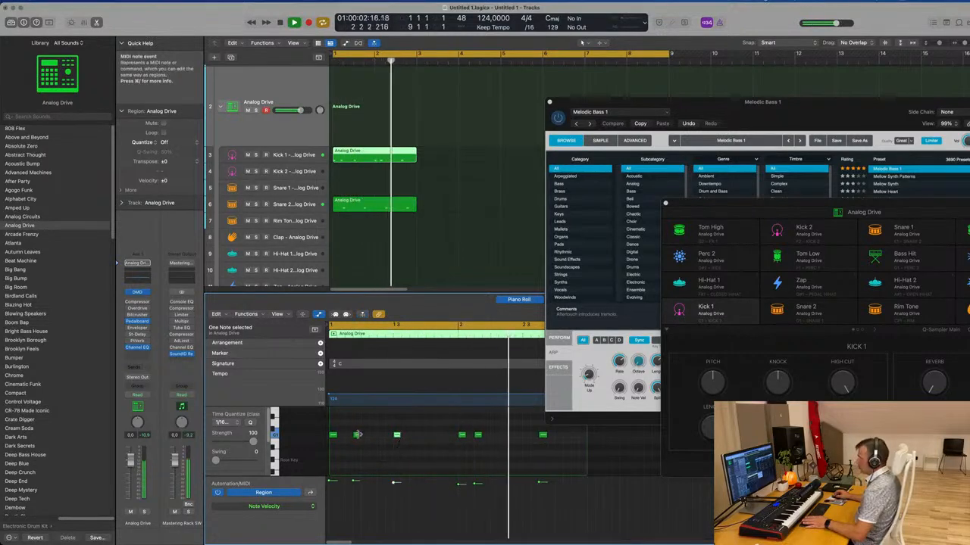
left_click(358, 435)
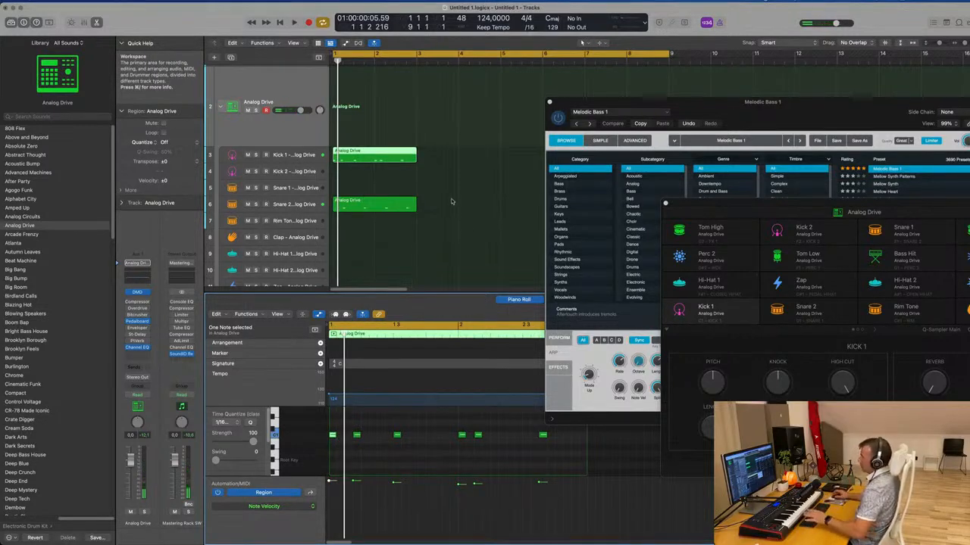
Repeat the Kick 1 and Snare 2 regions once to fill bars 3 and 4, and move the Melodic Bass 1 window aside.
left_click(452, 202)
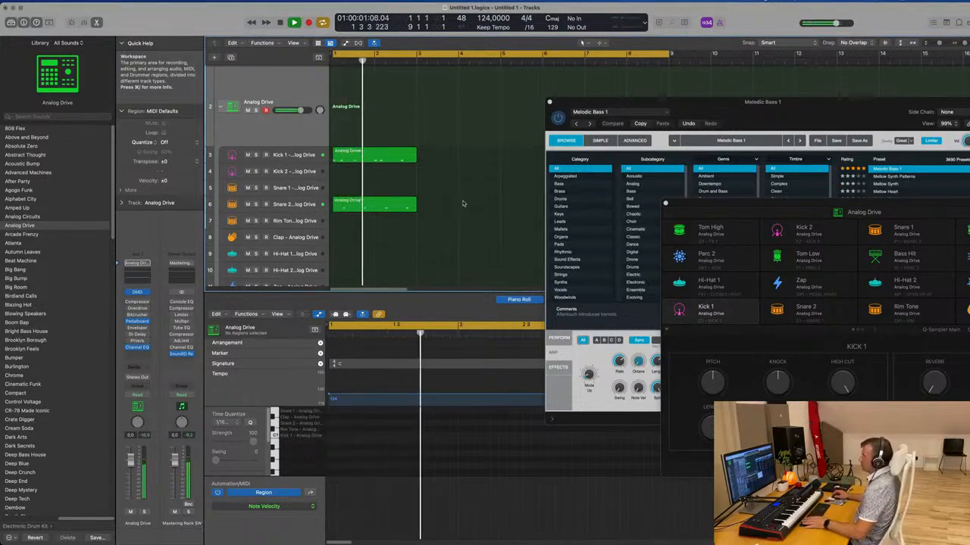
left_click(400, 204)
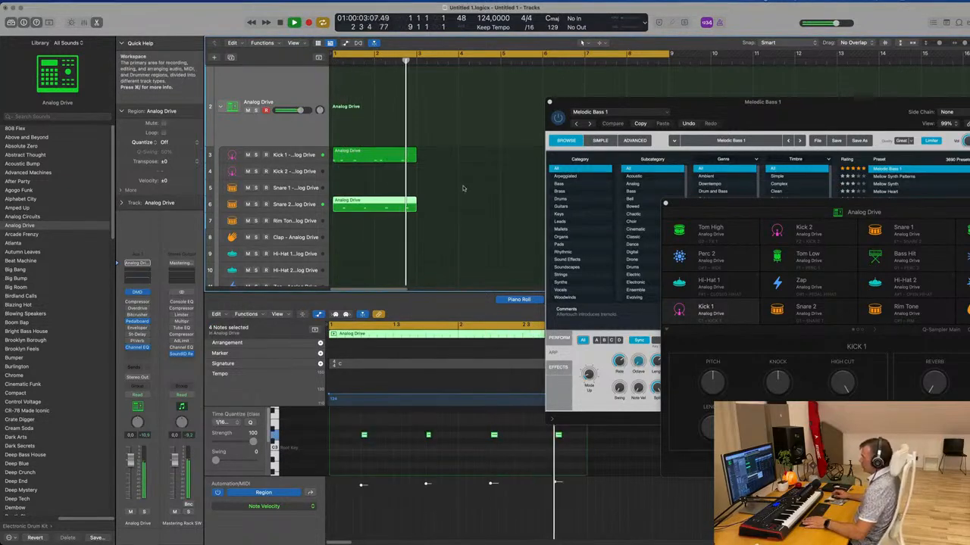
left_click_drag(444, 155, 392, 205)
key("super+r")
left_click_drag(669, 103, 938, 119)
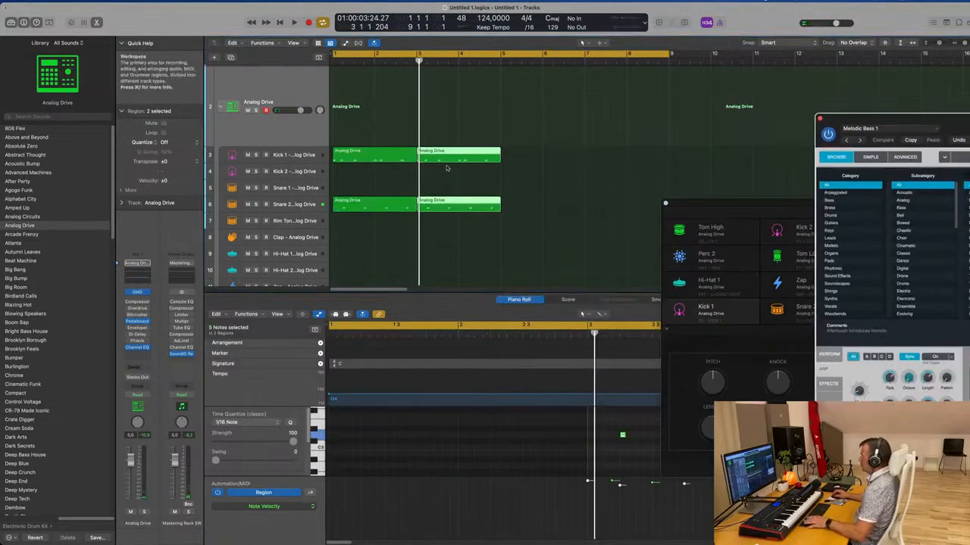
Play back the four-bar pattern, and repeat all four kick and snare regions once to fill bars 5 to 8.
key("space")
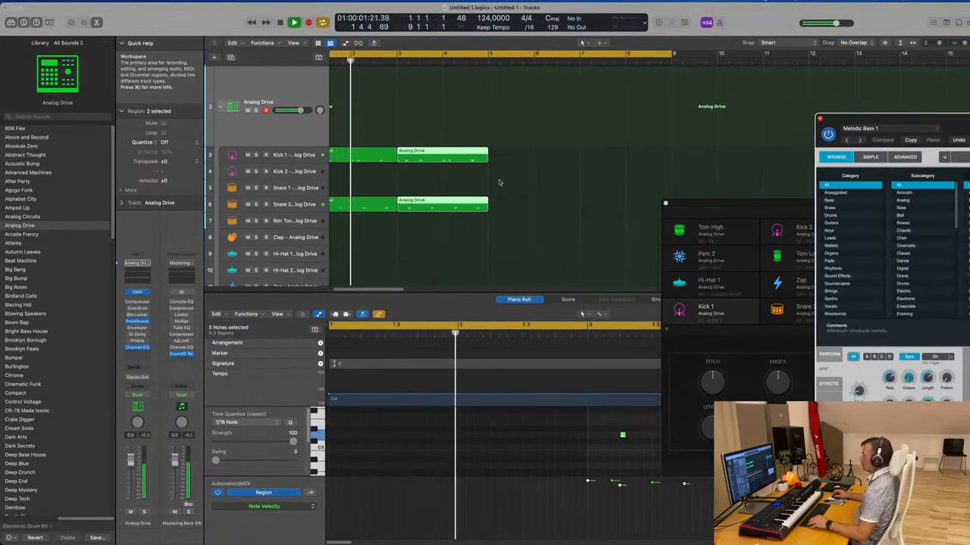
scroll(481, 183, "left", 3)
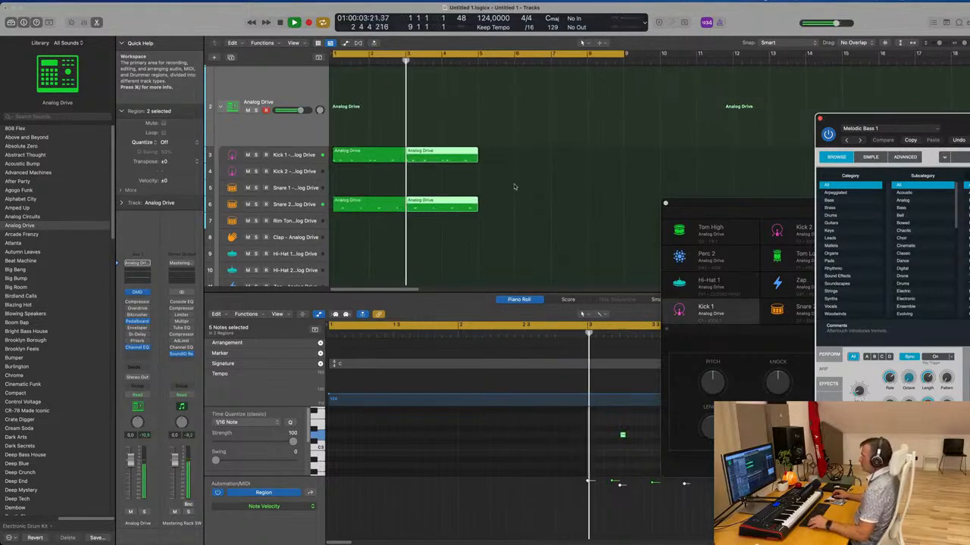
scroll(511, 185, "down", 1)
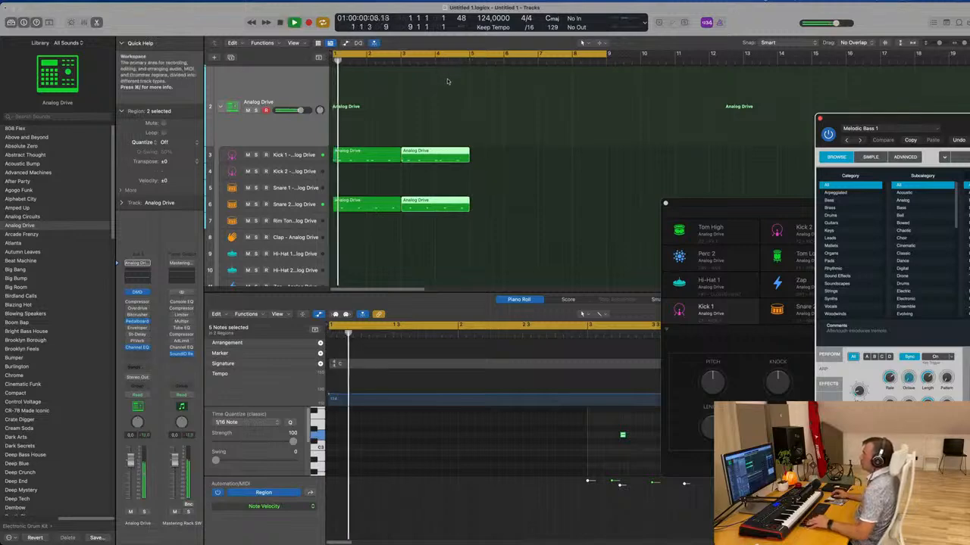
scroll(448, 81, "up", 5)
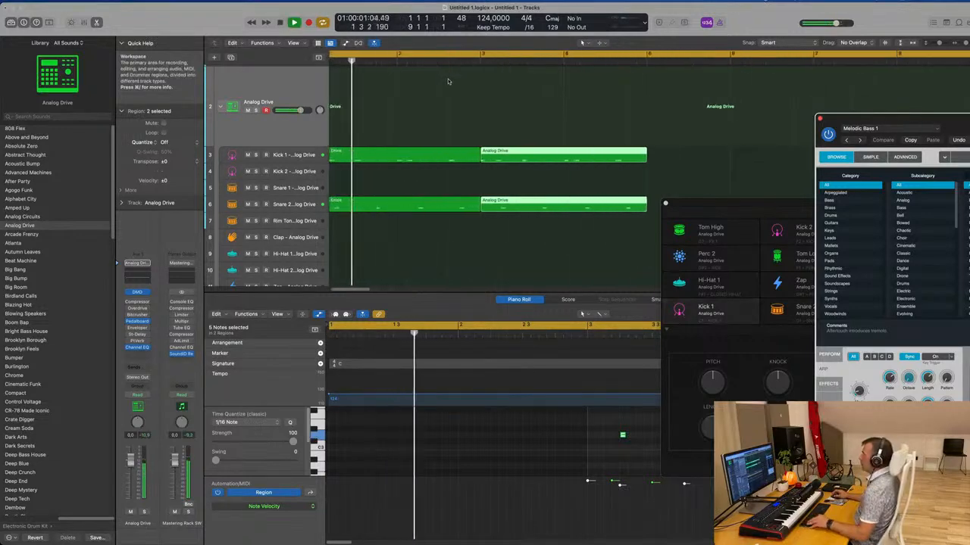
scroll(448, 81, "down", 3)
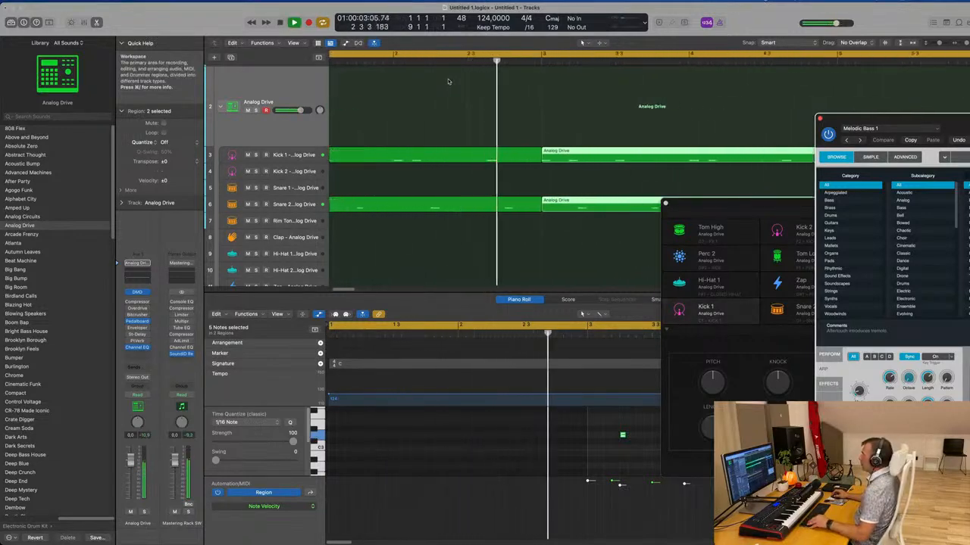
scroll(448, 81, "down", 2)
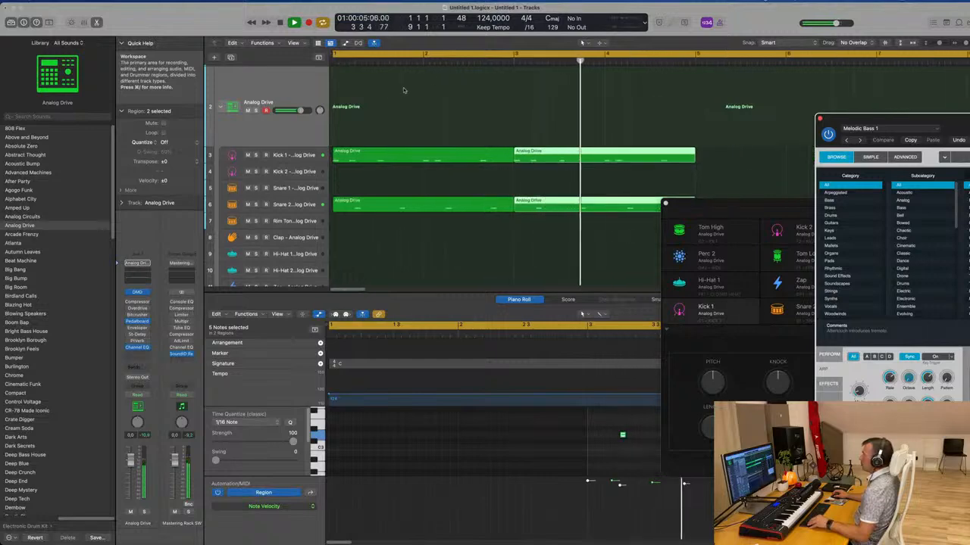
scroll(404, 89, "down", 4)
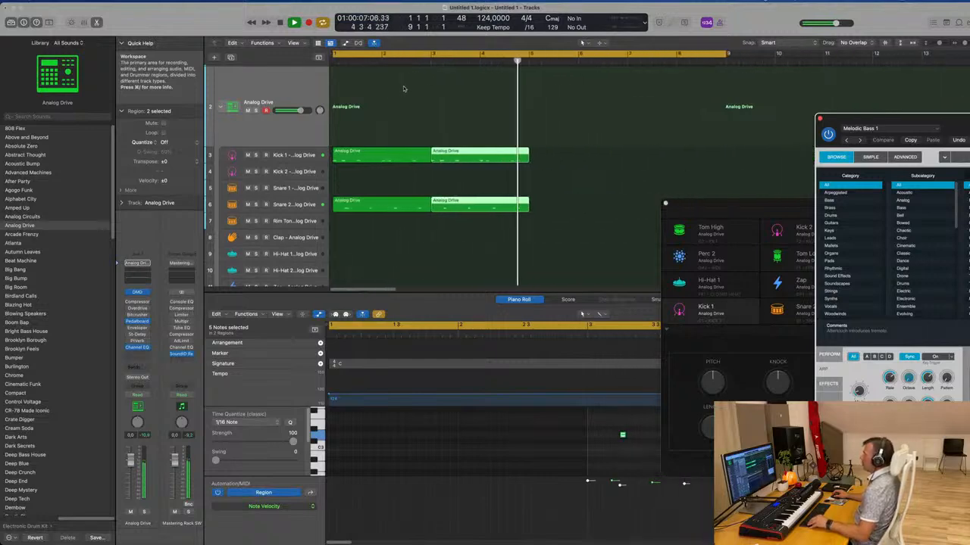
scroll(404, 90, "down", 1)
left_click_drag(385, 130, 451, 199)
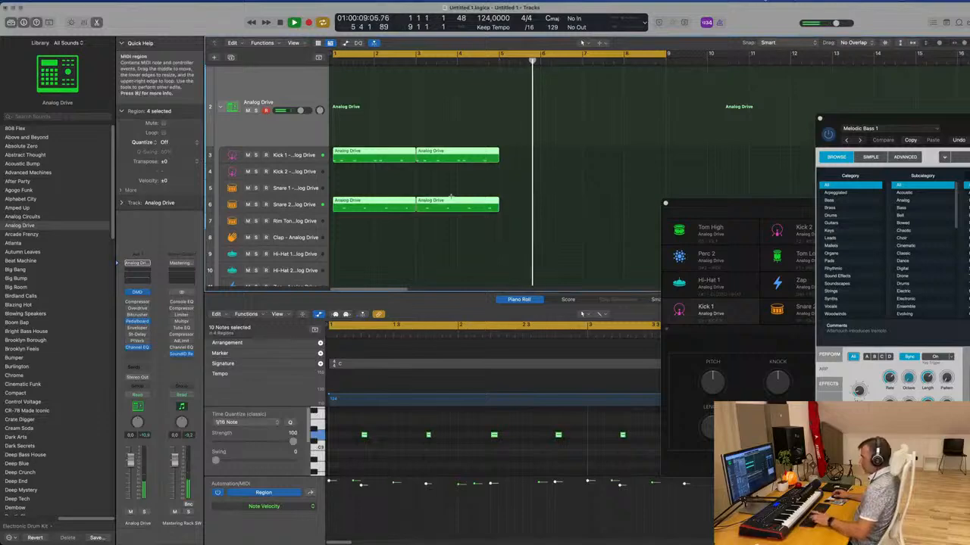
key("super+r")
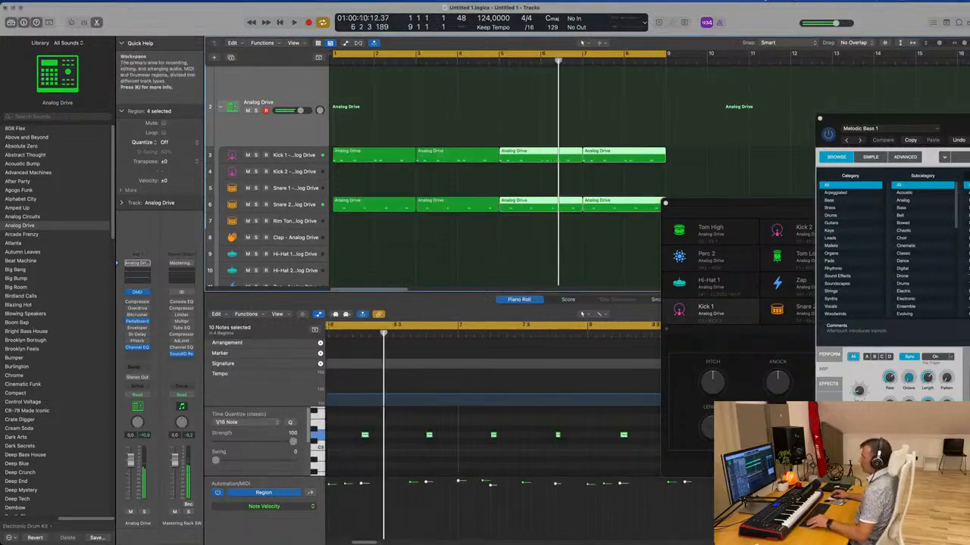
scroll(447, 119, "down", 1)
key("space")
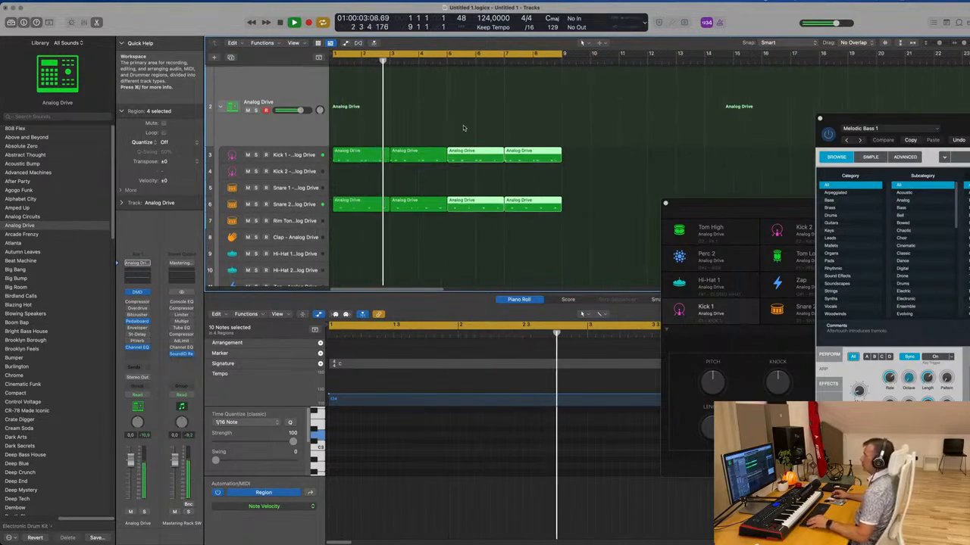
Copy the first Snare 2 region to the Hi-Hat 1 track at bar 1.
scroll(446, 126, "down", 1)
scroll(447, 126, "down", 3)
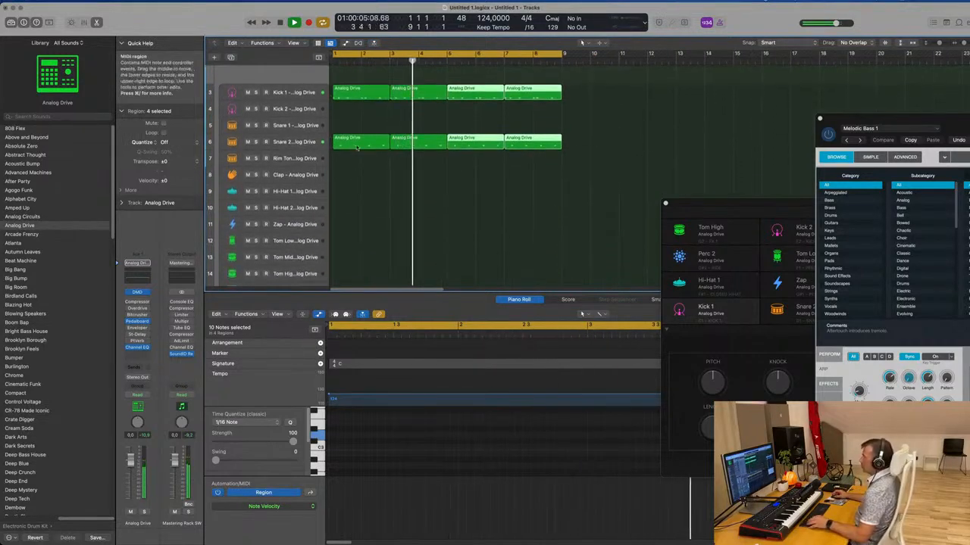
left_click(367, 144)
key("space")
left_click_drag(367, 144, 367, 193)
Shift and duplicate the four hi-hat notes to place one on every off-beat eighth of both bars, and play back the result.
left_click_drag(349, 418, 570, 459)
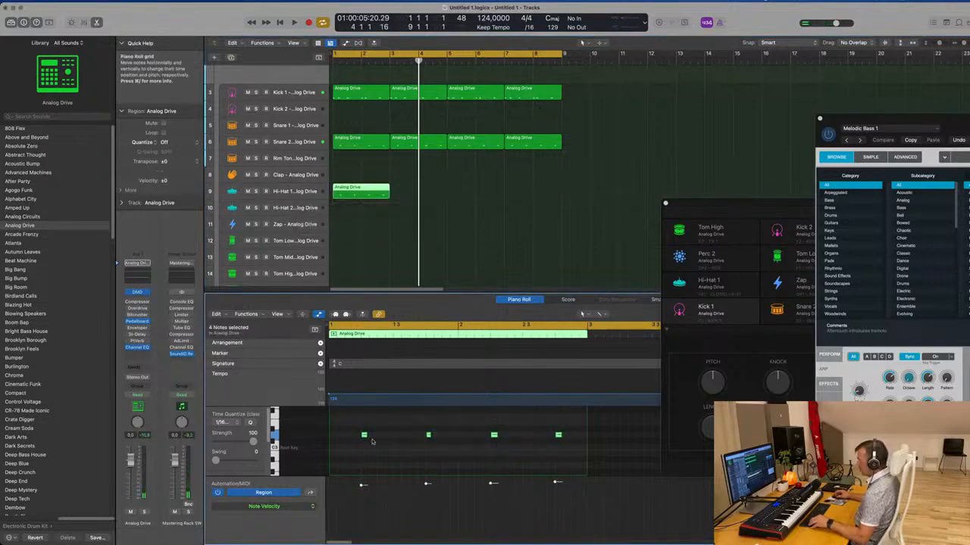
left_click_drag(360, 437, 380, 445)
key("Return")
key("space")
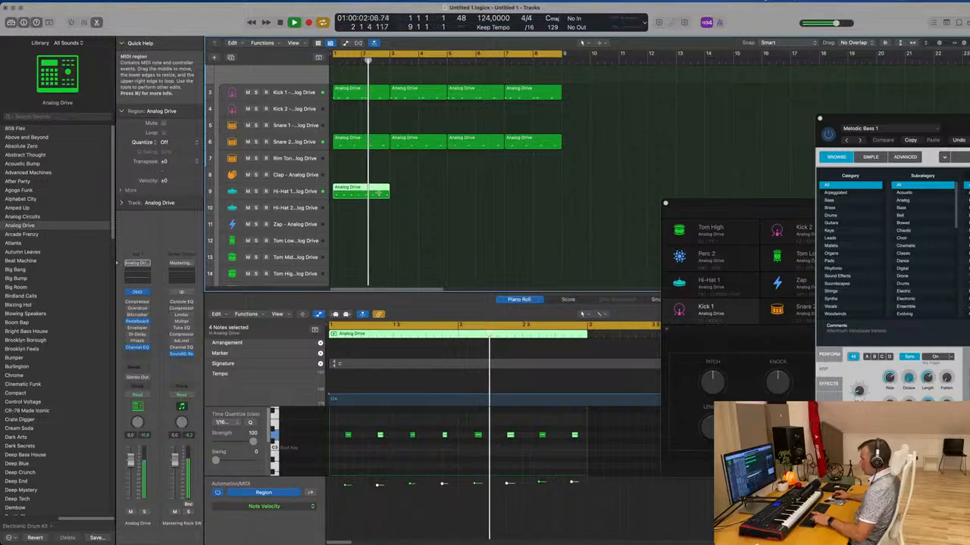
Repeat the Hi-Hat 1 region three times to fill bars 1 to 8, and select all four hi-hat regions.
key("super+r")
key("super+r")
key("super+r")
left_click_drag(404, 191, 365, 194)
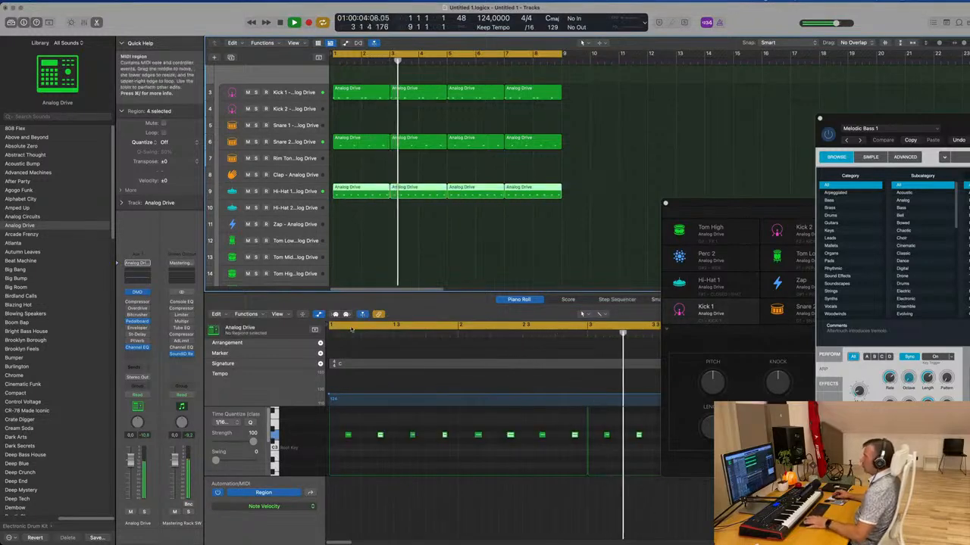
left_click(413, 448)
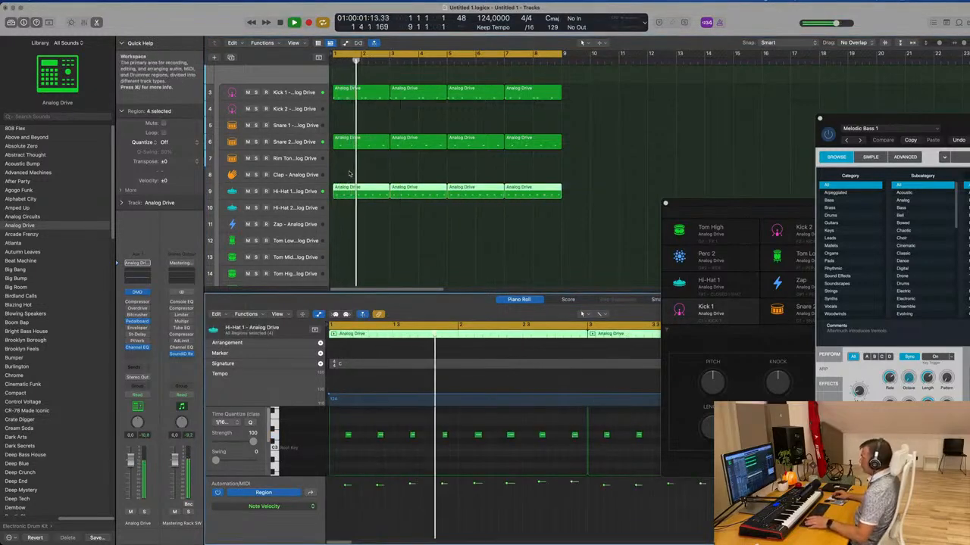
Move the four hi-hat regions to the Hi-Hat 2 track and play back the pattern.
key("space")
left_click_drag(361, 195, 360, 206)
key("space")
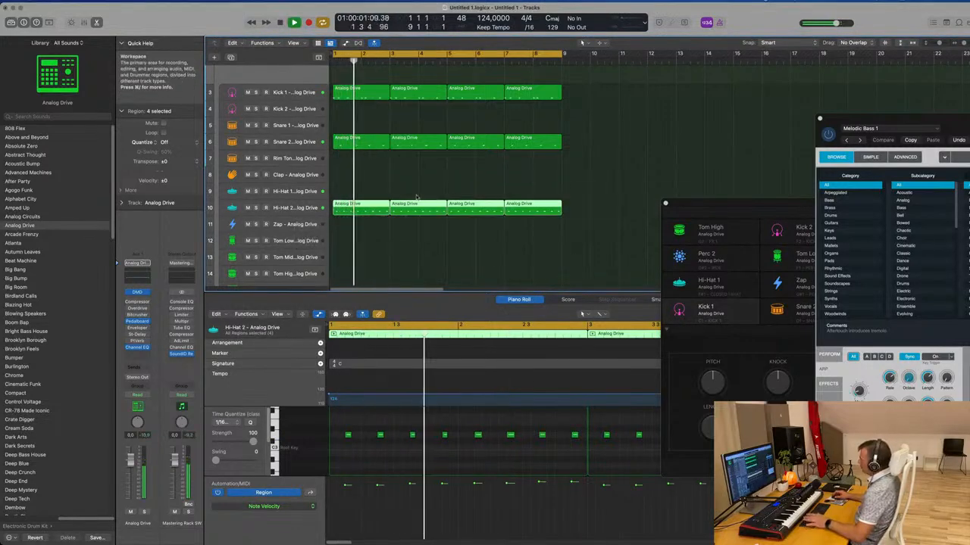
Play back the pattern and copy the first Snare 2 region to the Tom Low track at bar 1.
key("space")
left_click(293, 209)
key("space")
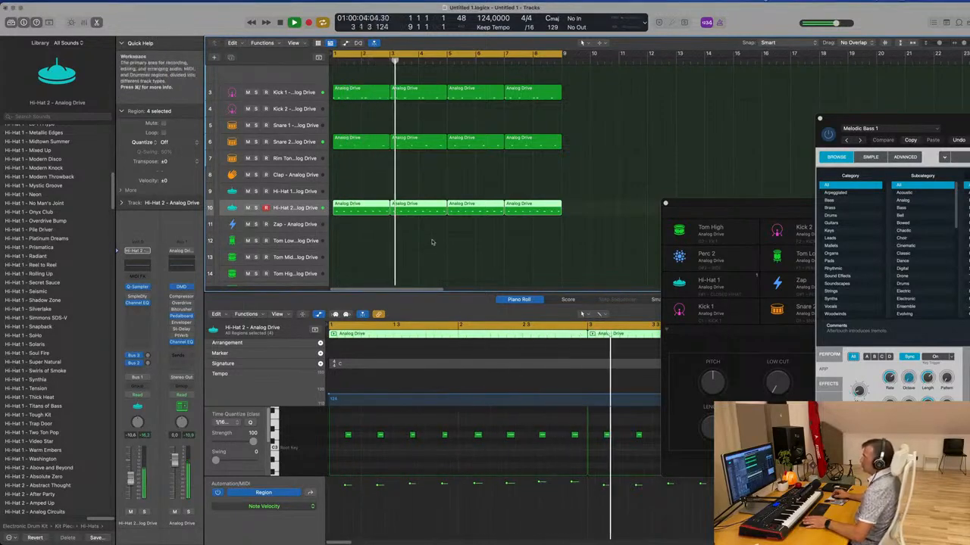
left_click_drag(363, 141, 363, 250)
key("space")
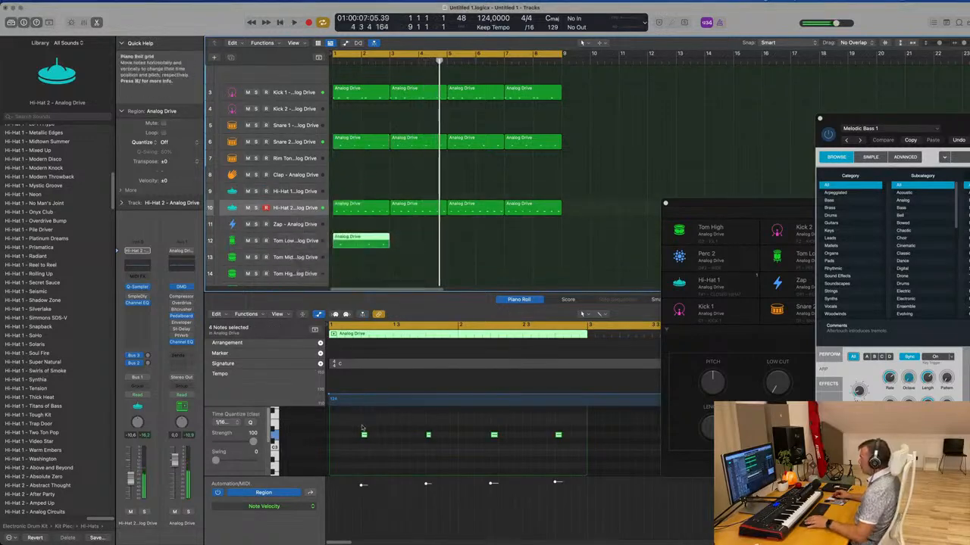
Delete the first and the last two notes of the Tom Low region, leaving the second, and play the pattern from bar 1.
left_click_drag(363, 428, 395, 444)
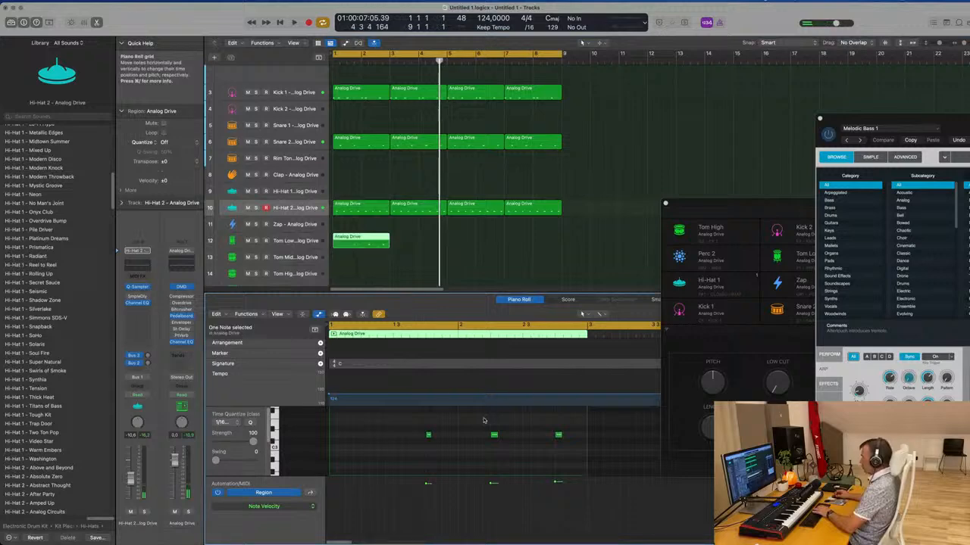
left_click_drag(483, 420, 595, 452)
key("Delete")
key("Return")
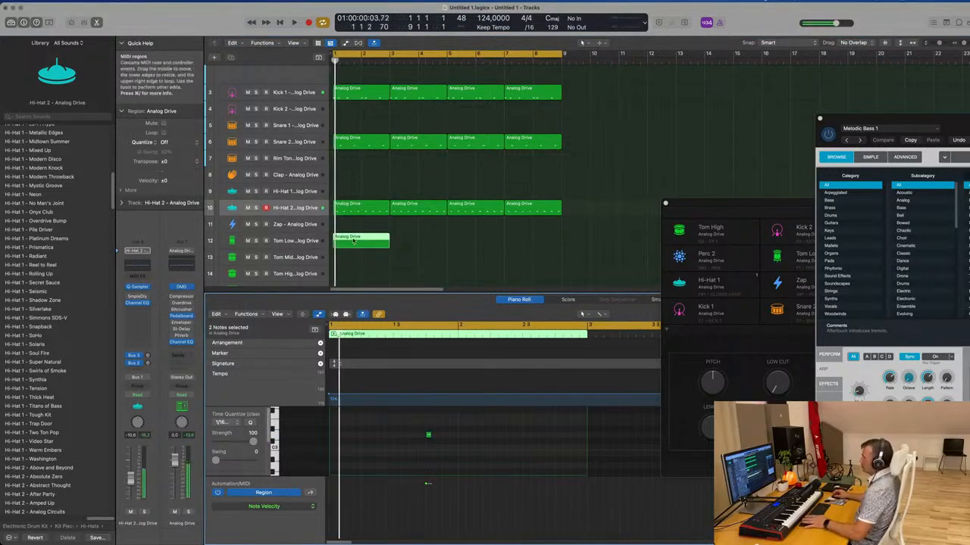
left_click(360, 241)
key("space")
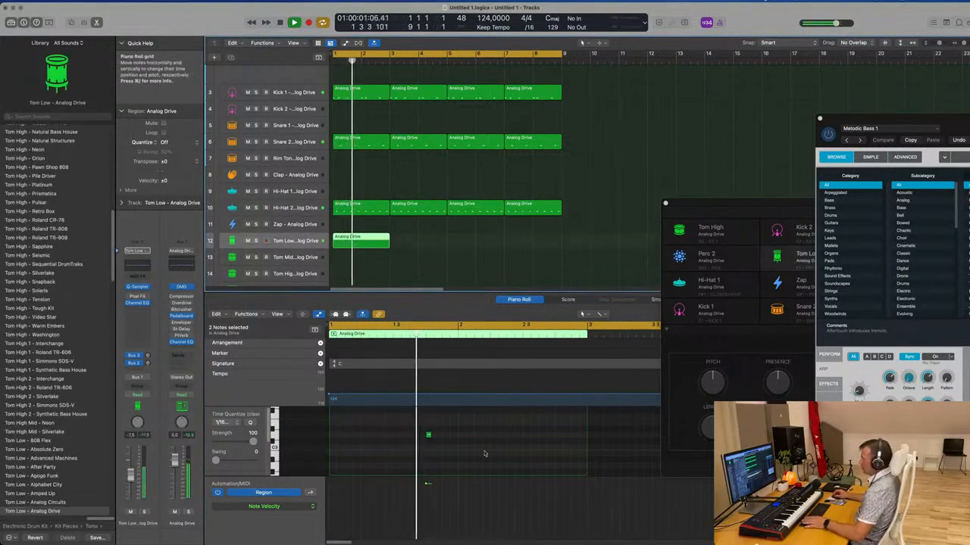
Lower the remaining Tom Low note by three octaves and lengthen it to nearly the end of bar 1 during playback.
left_click_drag(420, 427, 438, 445)
scroll(443, 445, "down", 1)
scroll(443, 445, "down", 1)
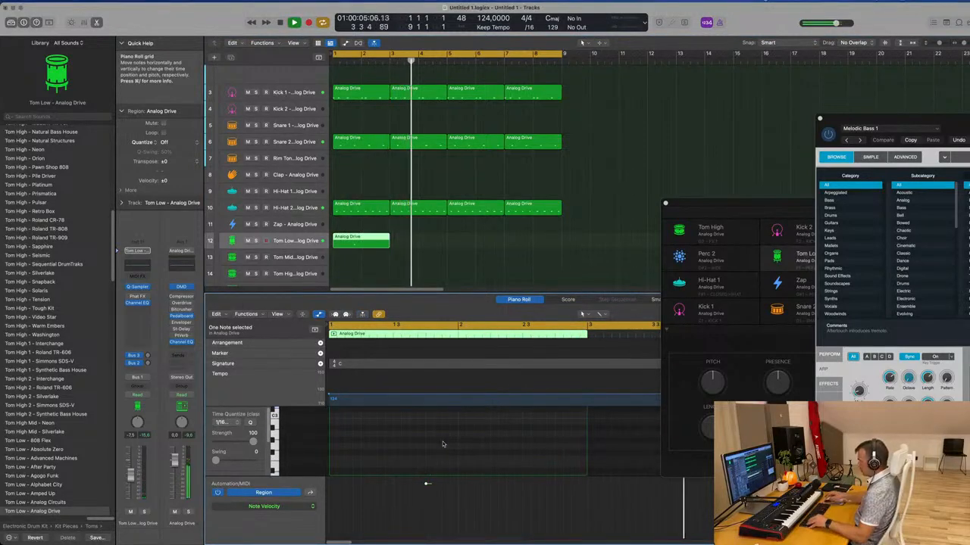
scroll(444, 445, "up", 1)
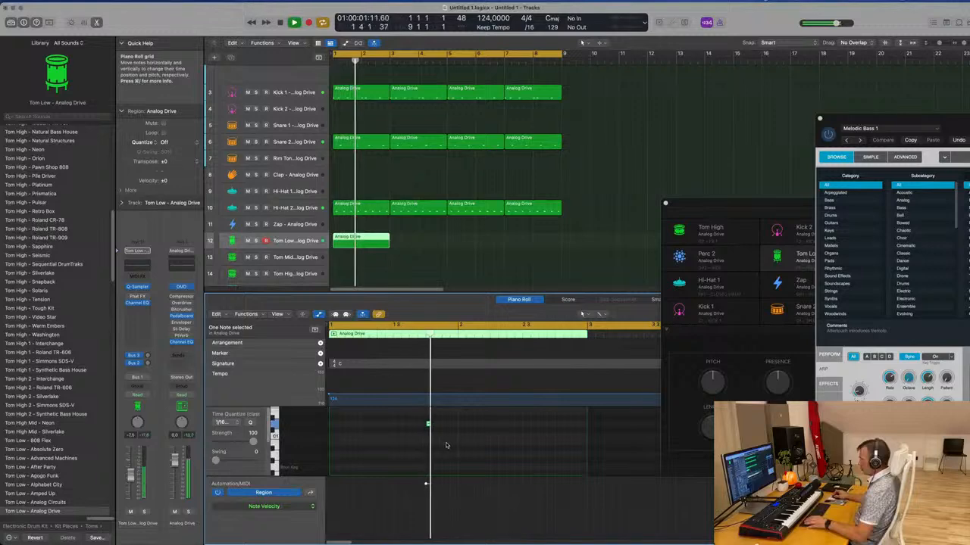
key("alt+shift+Up")
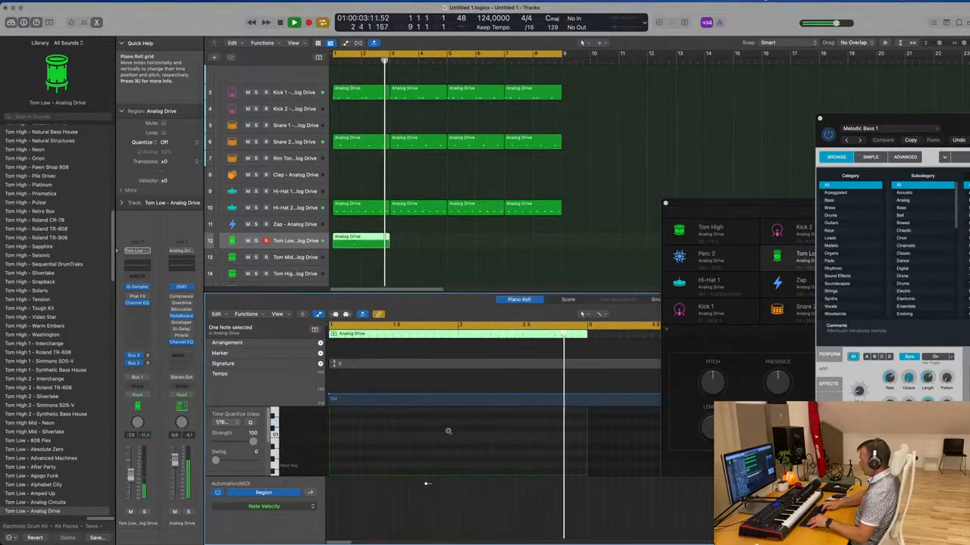
key("space")
key("space")
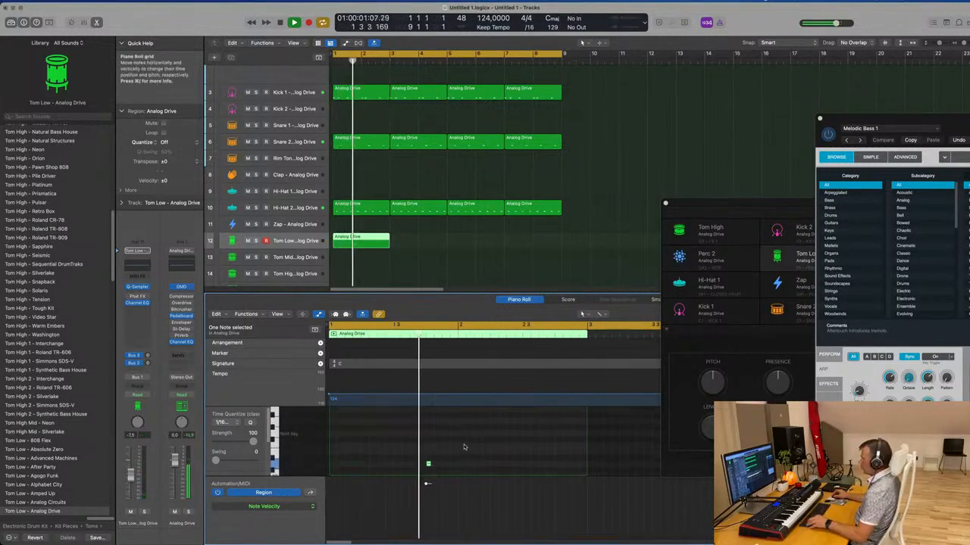
left_click_drag(429, 455, 454, 456)
Repeat the Tom Low region three times to fill bars 1 to 8 and listen to the pattern.
left_click(349, 247)
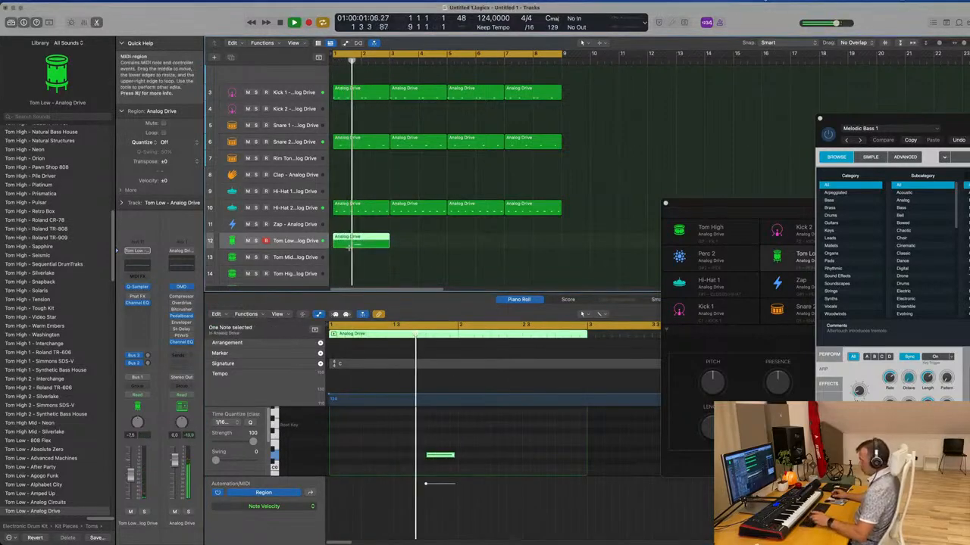
key("super+r")
key("super+r")
key("super+r")
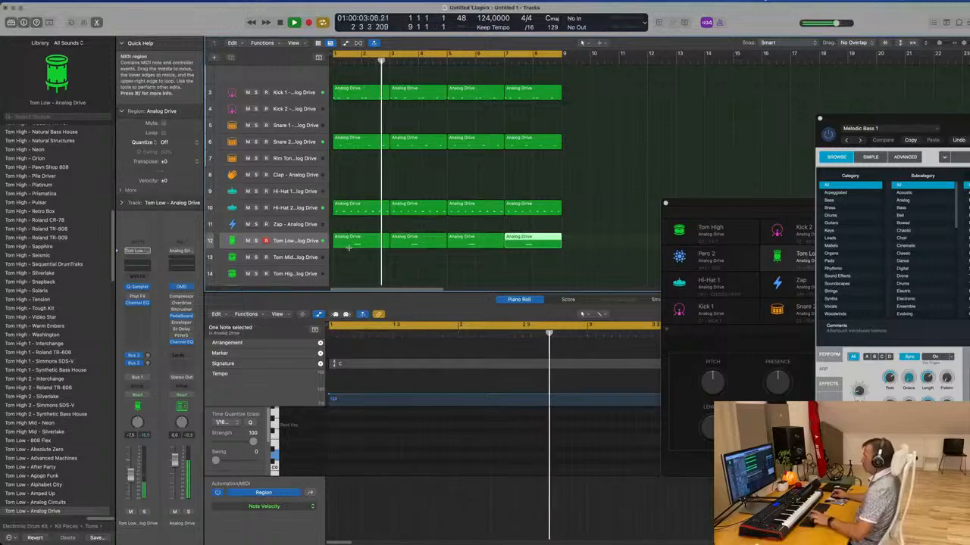
scroll(381, 259, "down", 2)
scroll(381, 257, "down", 3)
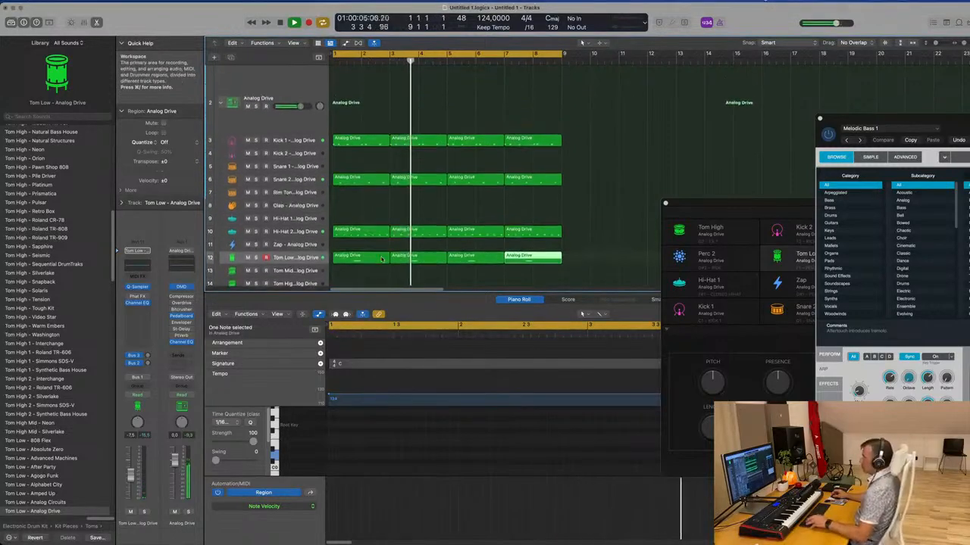
scroll(382, 243, "down", 1)
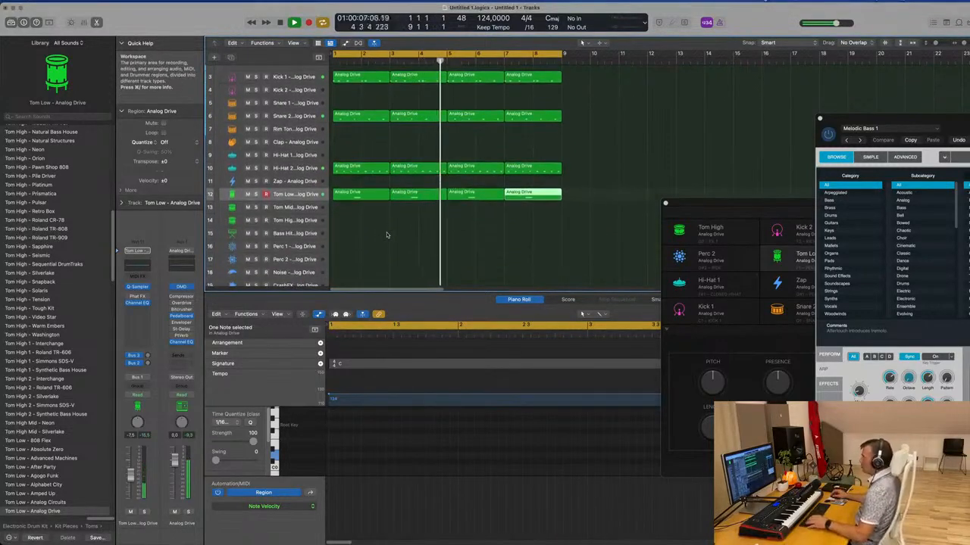
scroll(372, 219, "up", 3)
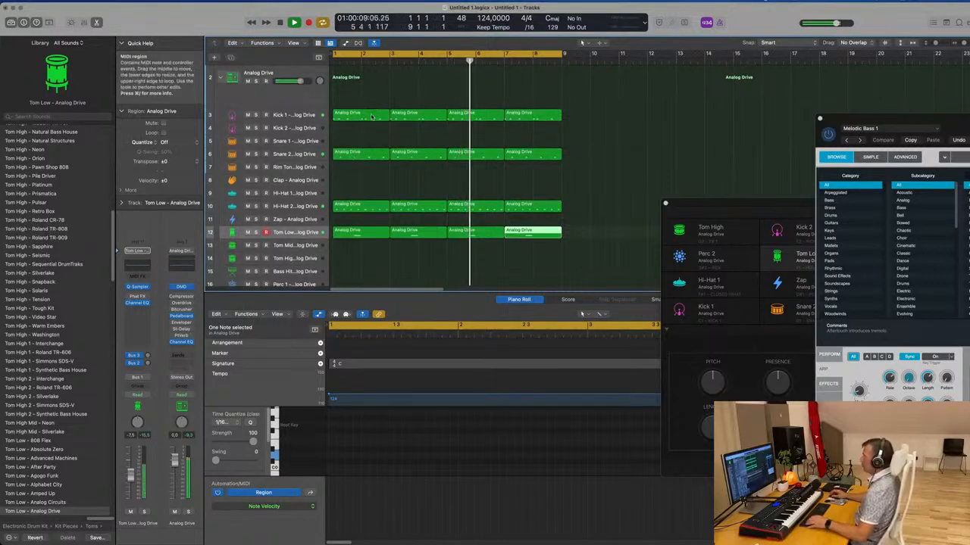
Move the first Tom Low region to the Clap track and shift its note to the start of bar 1.
left_click(360, 229)
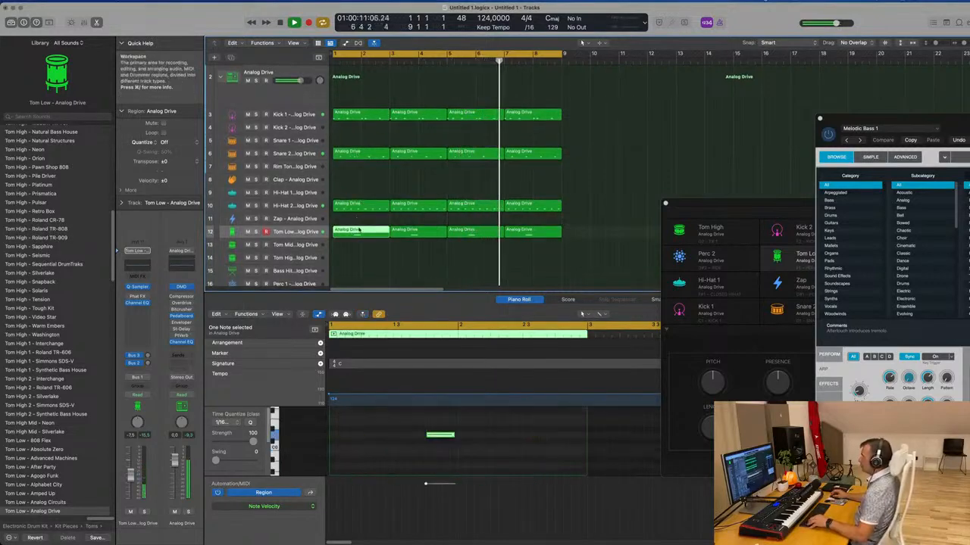
left_click_drag(360, 229, 361, 179)
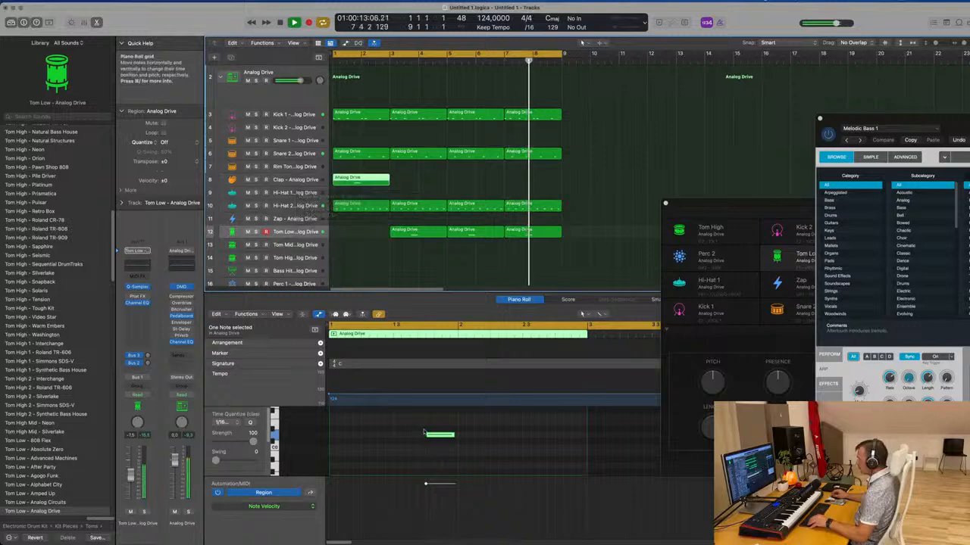
left_click_drag(436, 438, 339, 437)
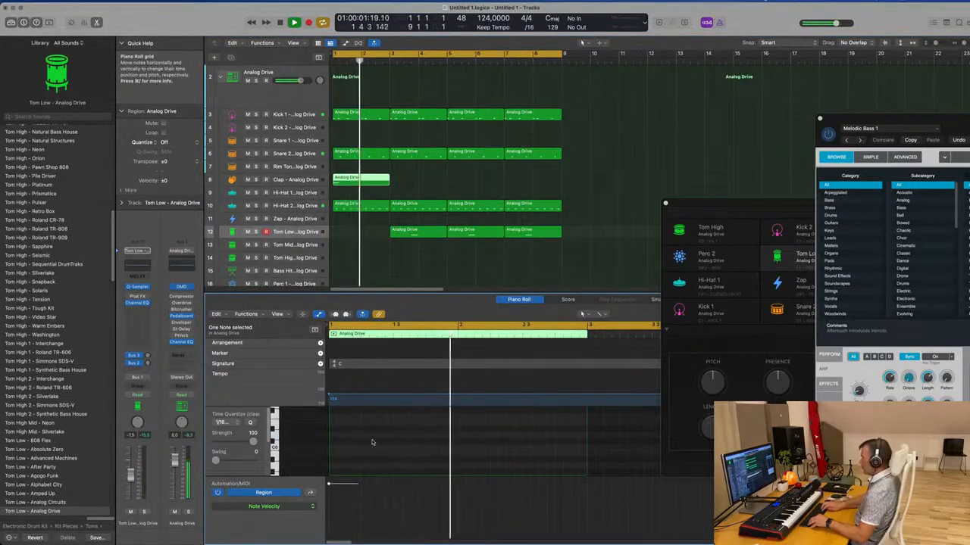
Raise the Clap region's note by three octaves, restarting playback repeatedly to audition it.
key("space")
key("space")
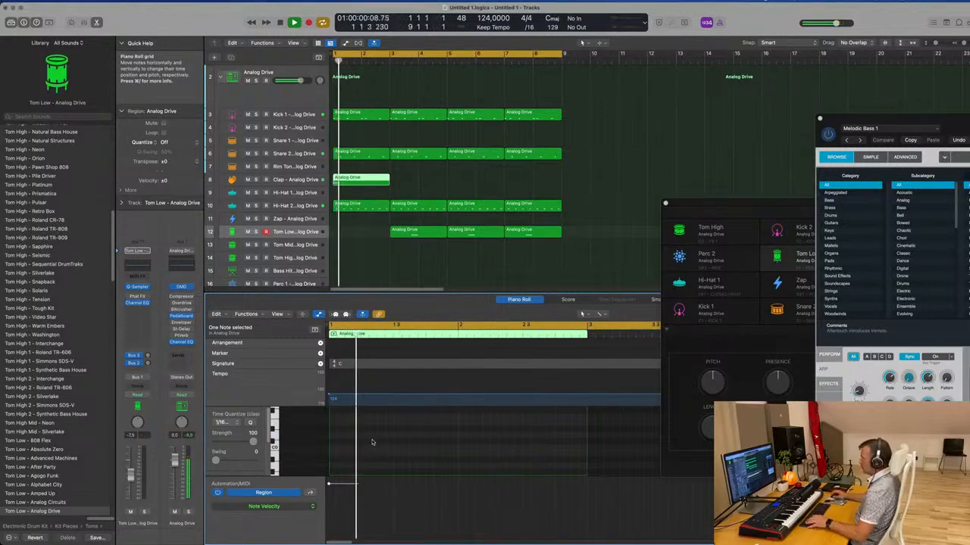
key("space")
key("space")
scroll(382, 443, "up", 10)
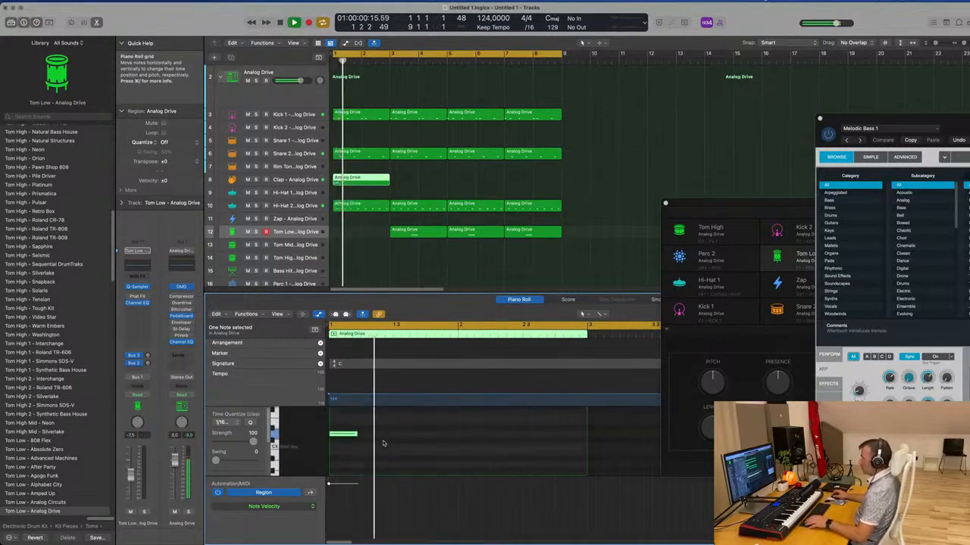
key("space")
key("space")
key("space")
key("space")
key("space")
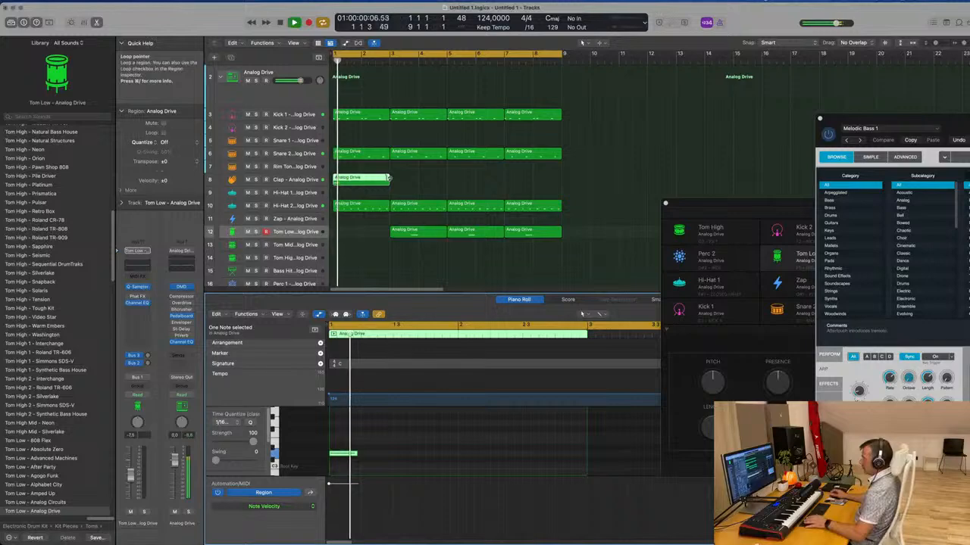
key("space")
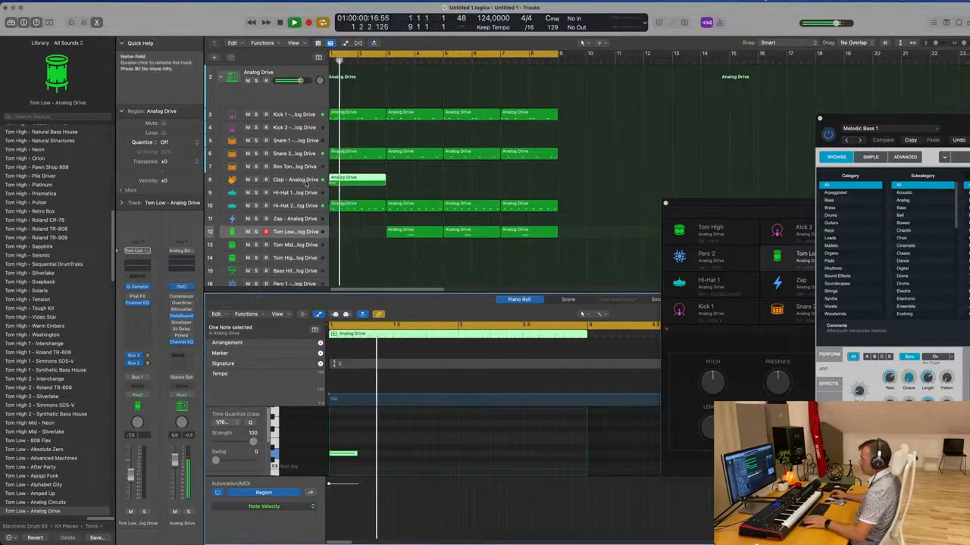
Select the Clap track and raise its Bus 3 reverb send and Bus 2 delay send while auditioning the clap.
left_click(297, 180)
key("space")
key("space")
key("space")
key("space")
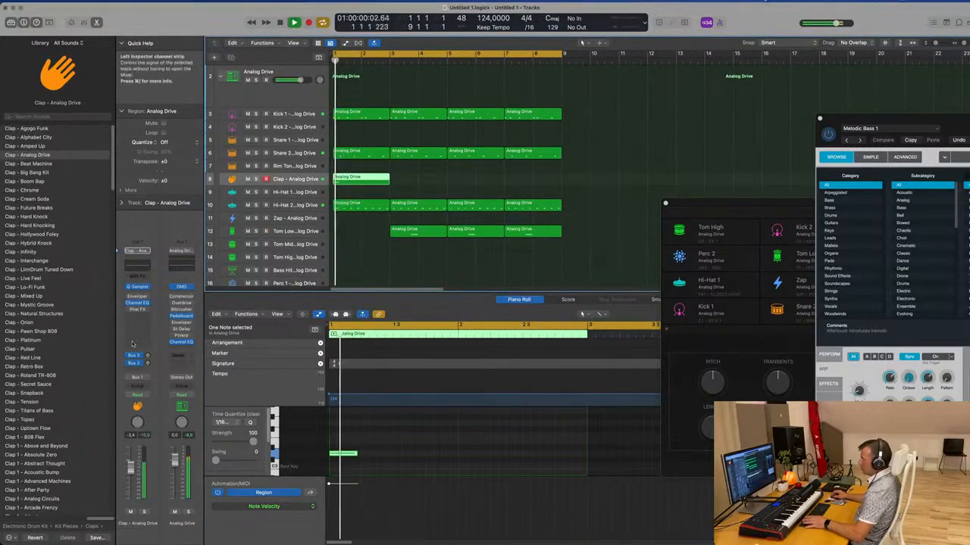
key("space")
left_click_drag(148, 356, 147, 353)
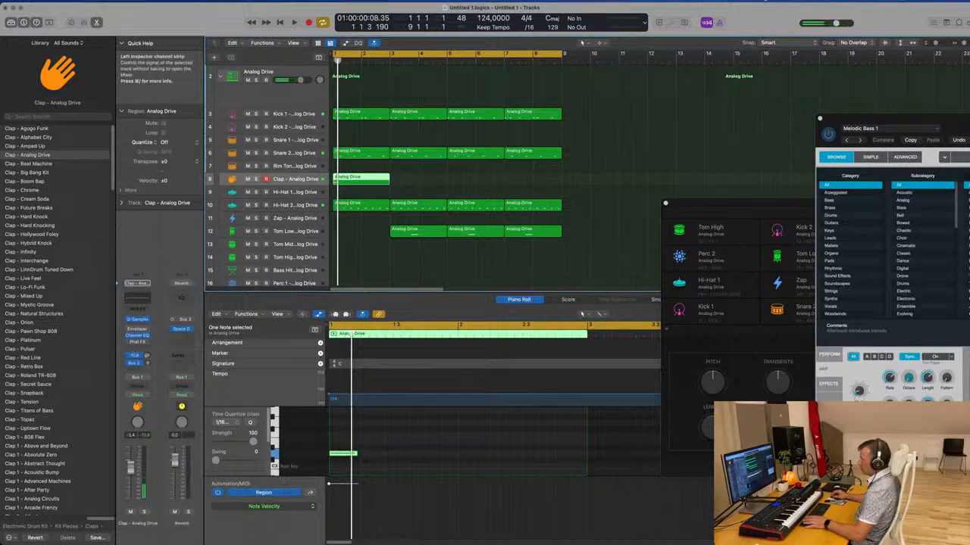
key("space")
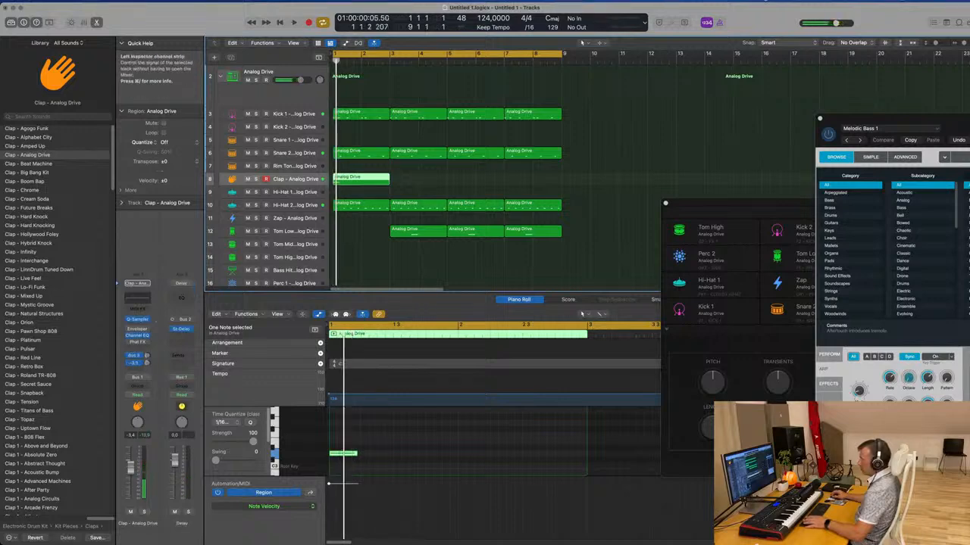
left_click_drag(148, 362, 148, 367)
key("space")
key("space")
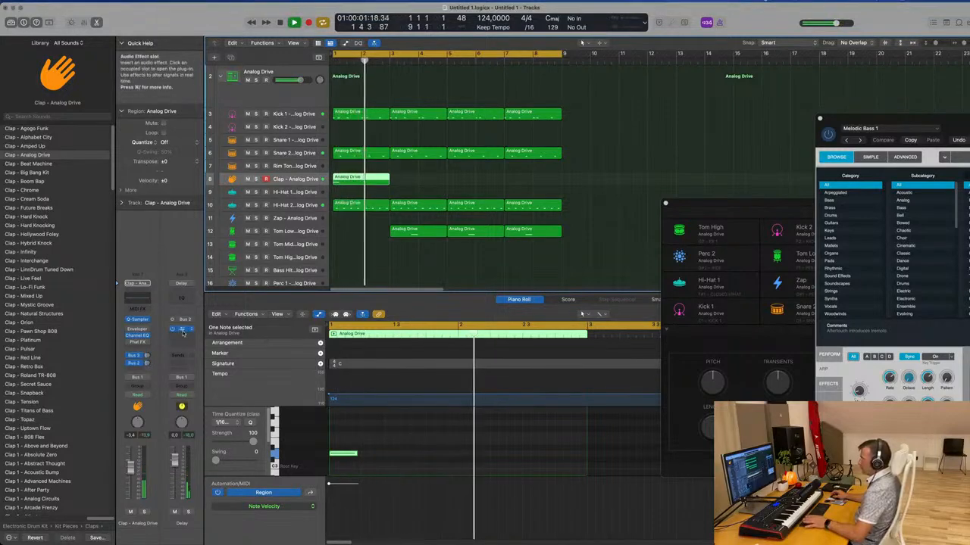
Audition Stereo Delay presets on the Delay bus, adjust the clap's Bus 2 send, and settle on the Dual 1/8 Note preset.
left_click(183, 332)
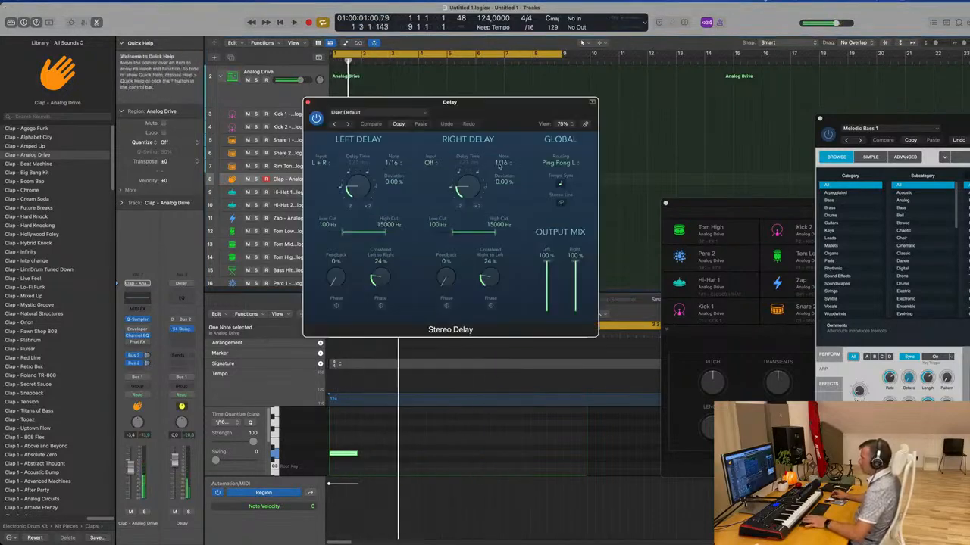
left_click(334, 125)
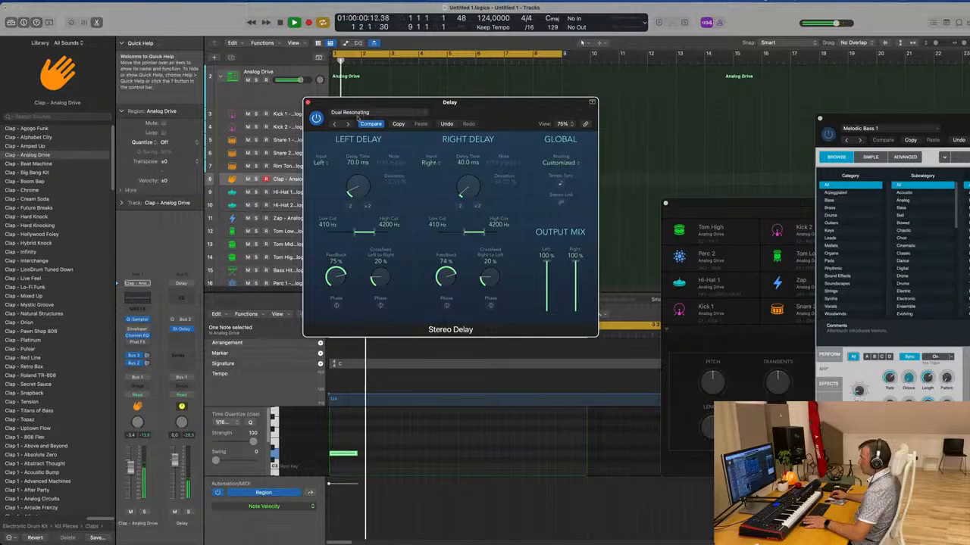
left_click(333, 125)
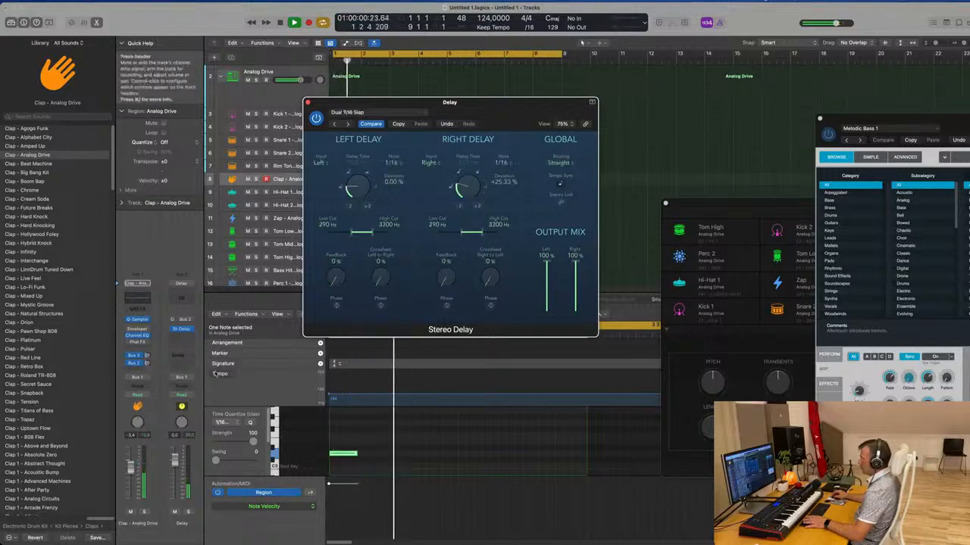
left_click(147, 362)
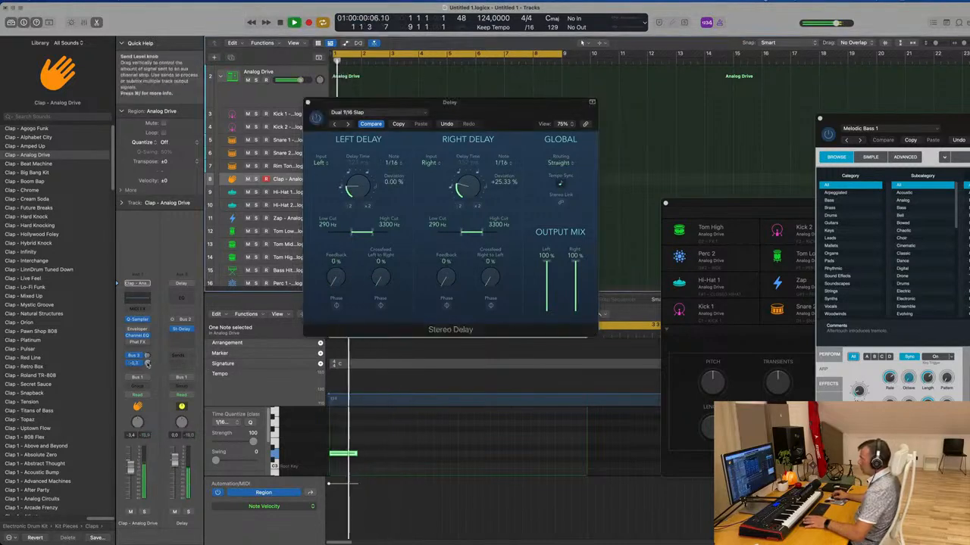
left_click(337, 125)
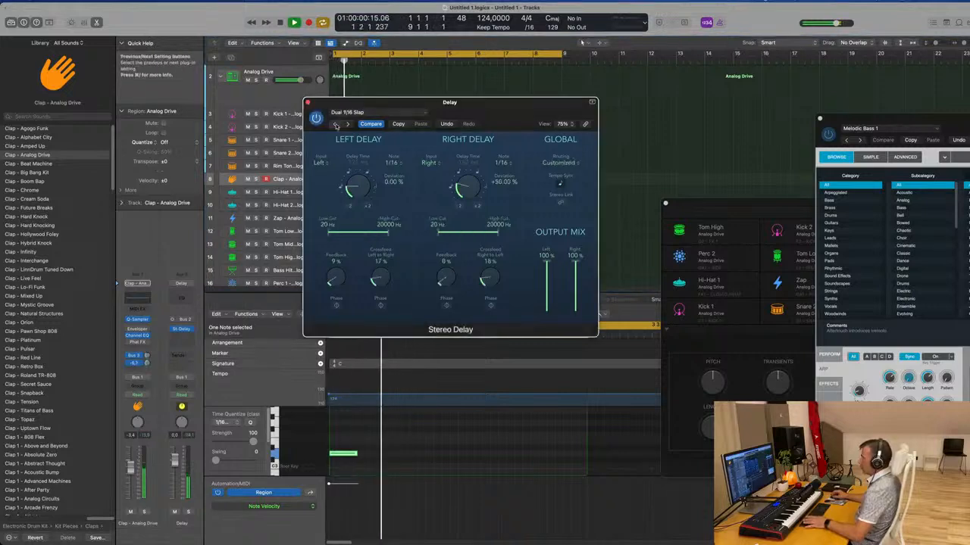
left_click(336, 124)
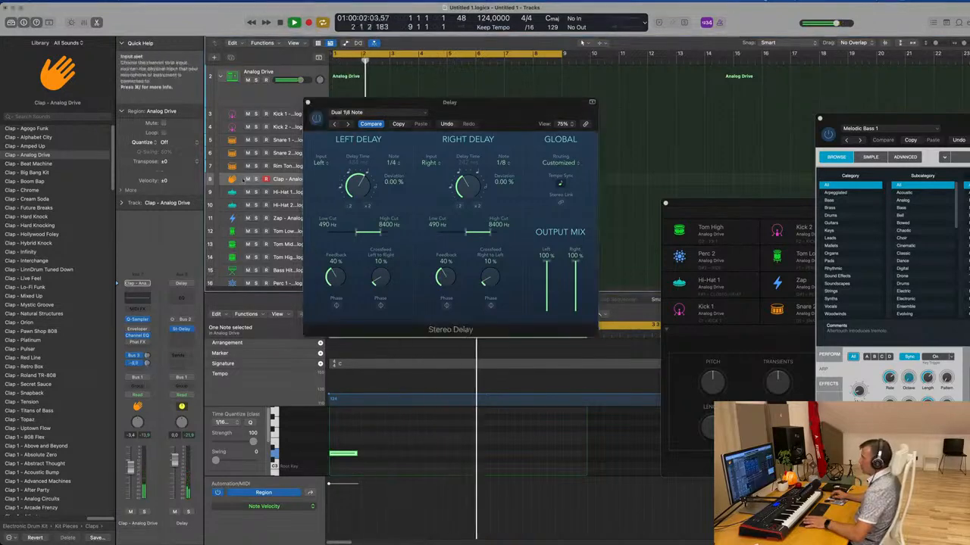
left_click(307, 103)
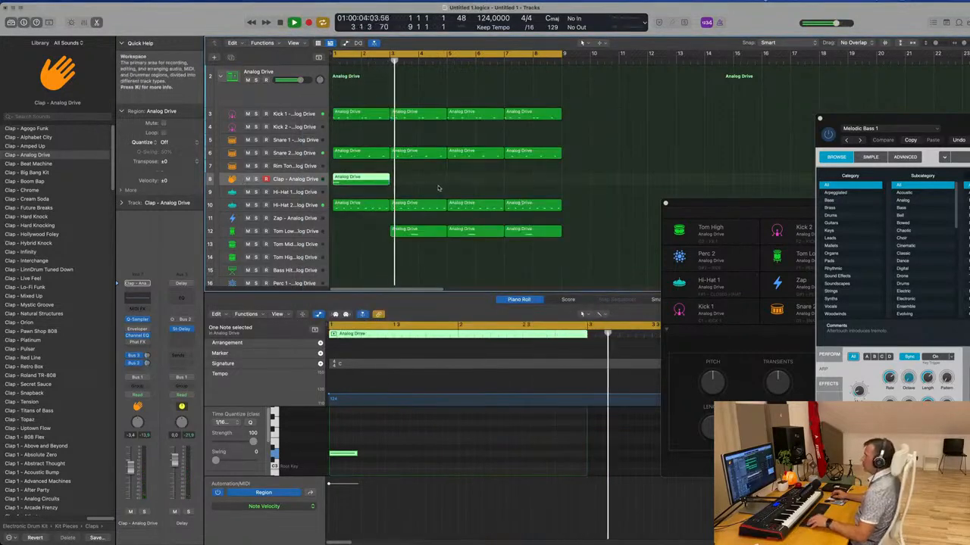
Repeat the Clap region three times to fill bars 1 to 8.
left_click_drag(438, 186, 371, 178)
key("super+r")
key("super+r")
key("super+r")
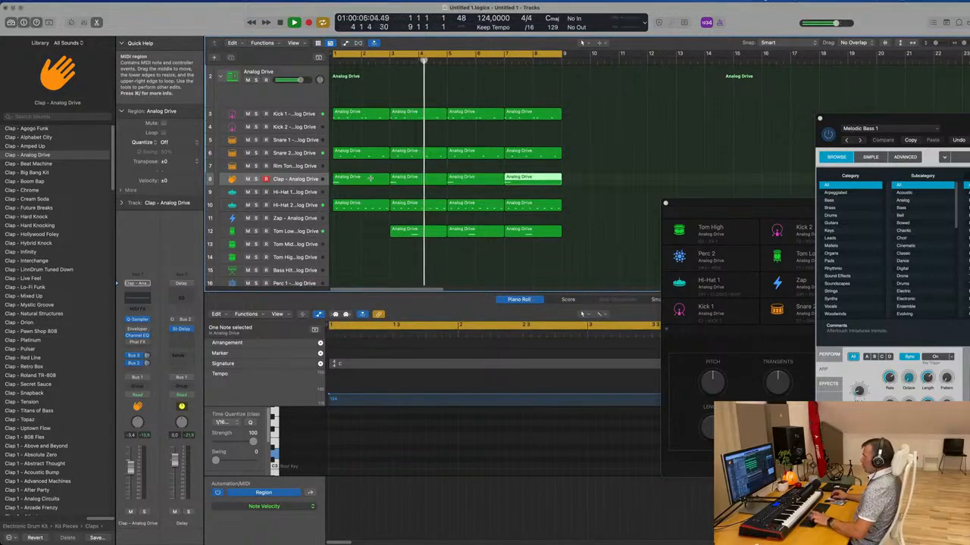
Copy the Tom Low region from bar 3 to the empty space at bar 1 on the same track.
left_click(412, 233)
left_click_drag(411, 235, 355, 237)
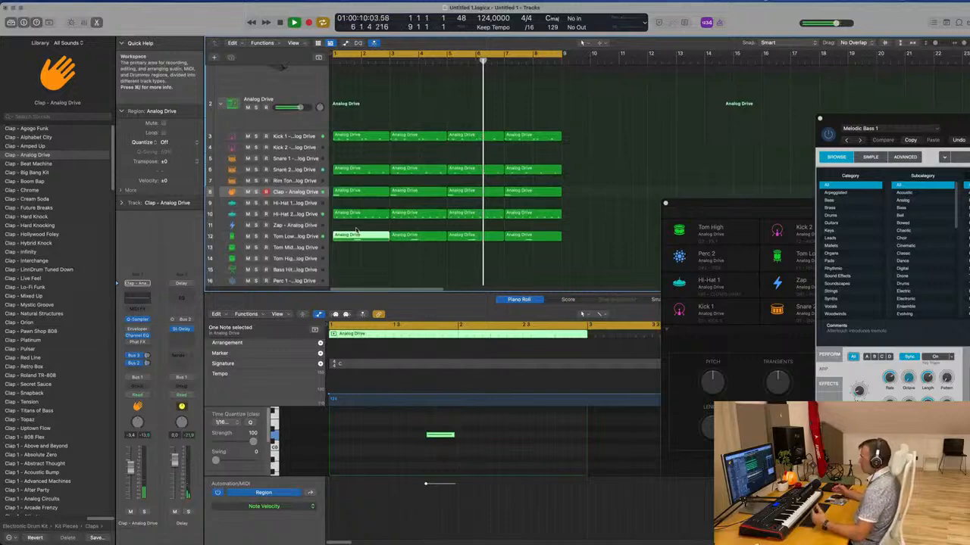
scroll(382, 236, "down", 4)
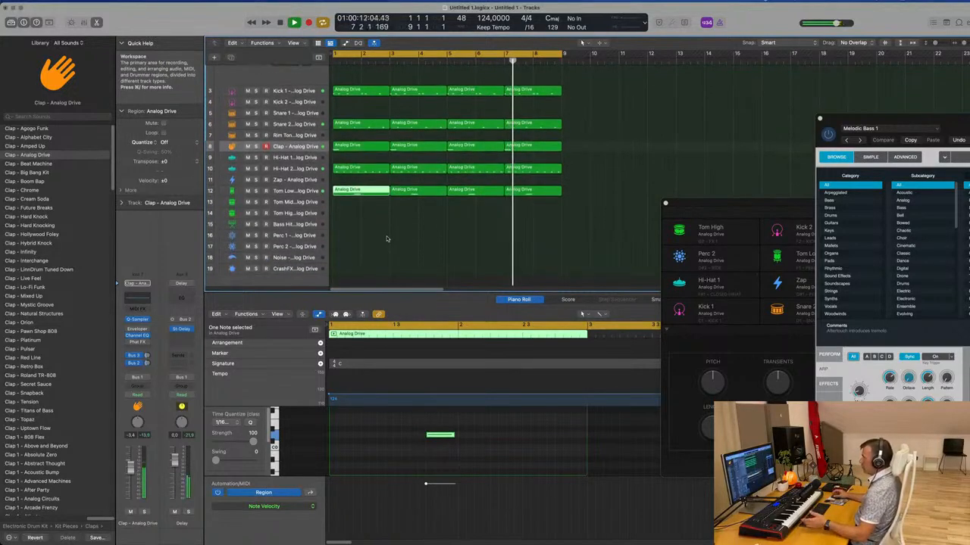
Select the Perc 1, Perc 2 and Noise tracks in turn and audition each sound over the playing pattern.
left_click(380, 238)
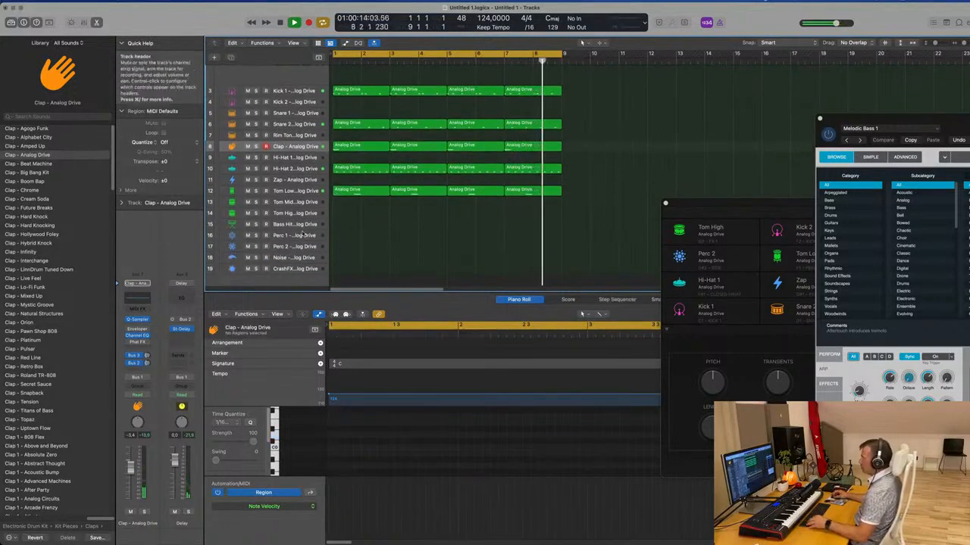
left_click(302, 235)
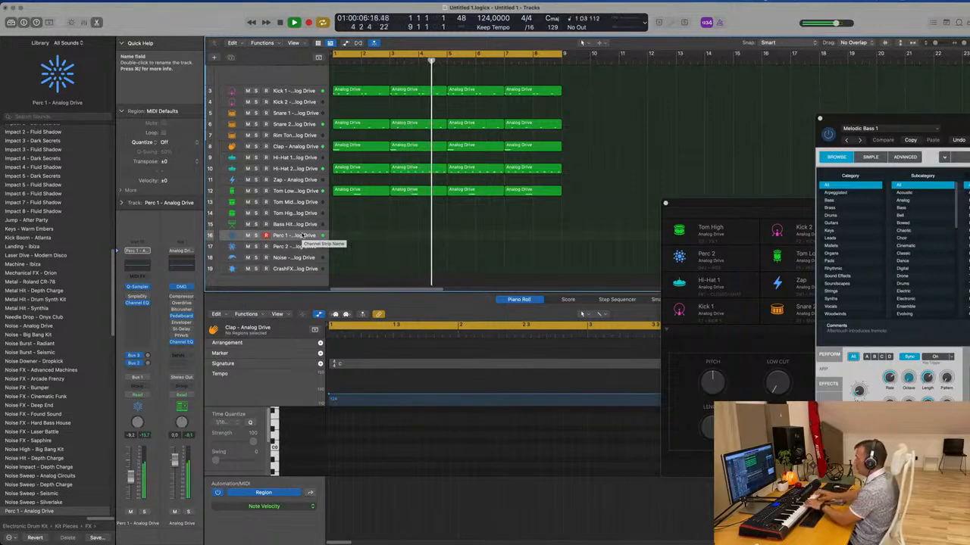
left_click(294, 247)
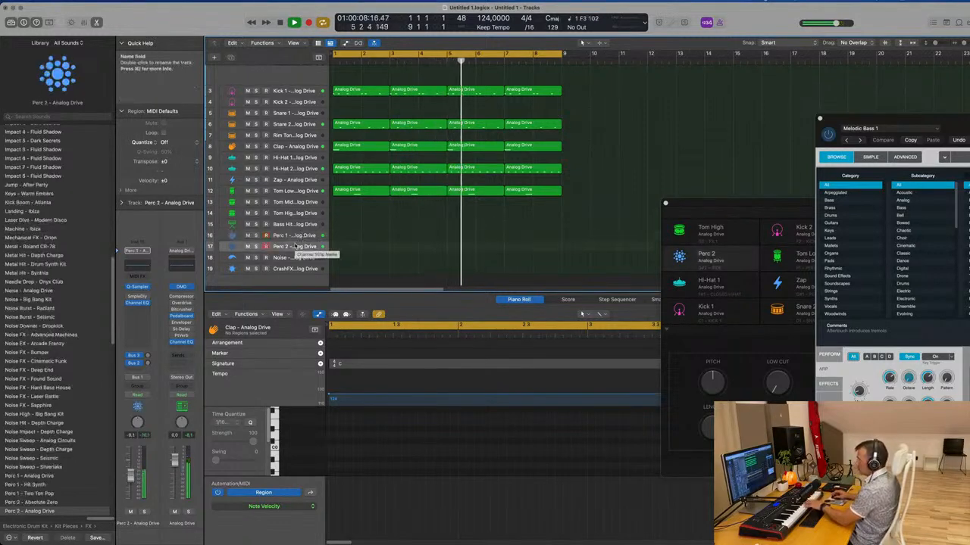
left_click(291, 258)
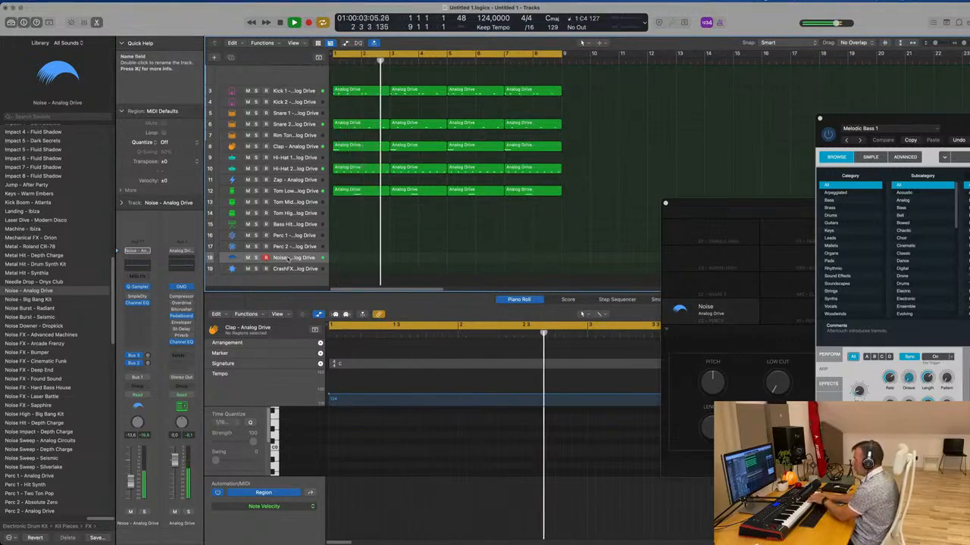
Copy the first Clap region to the middle of bar 2 on the Noise track and cut off the part after bar 3.
left_click(365, 148)
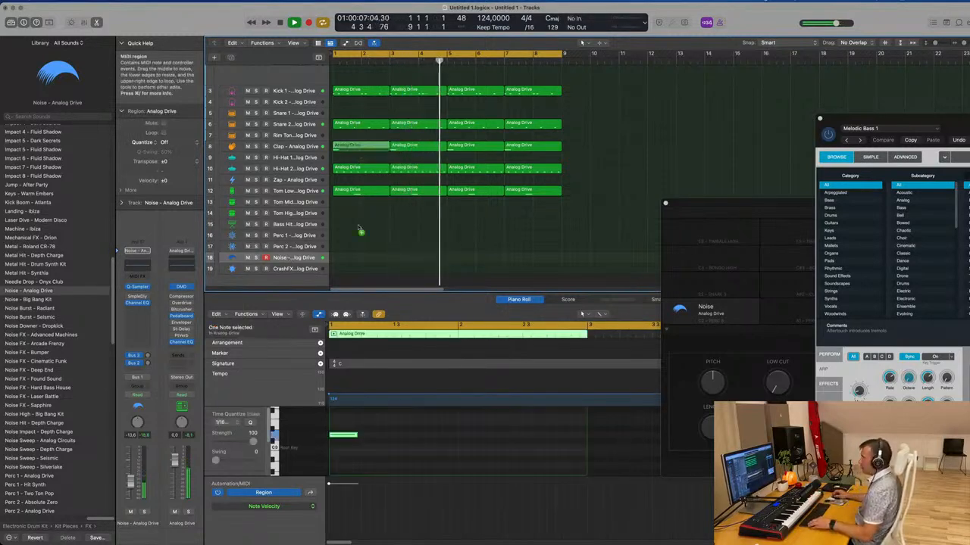
left_click_drag(361, 231, 405, 265)
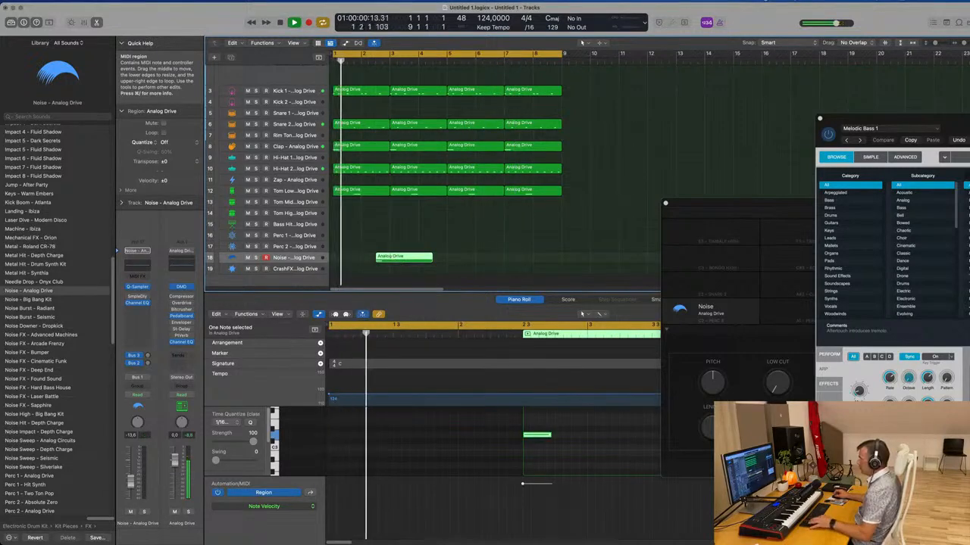
double_click(390, 258, "super")
left_click(456, 257)
left_click(424, 258)
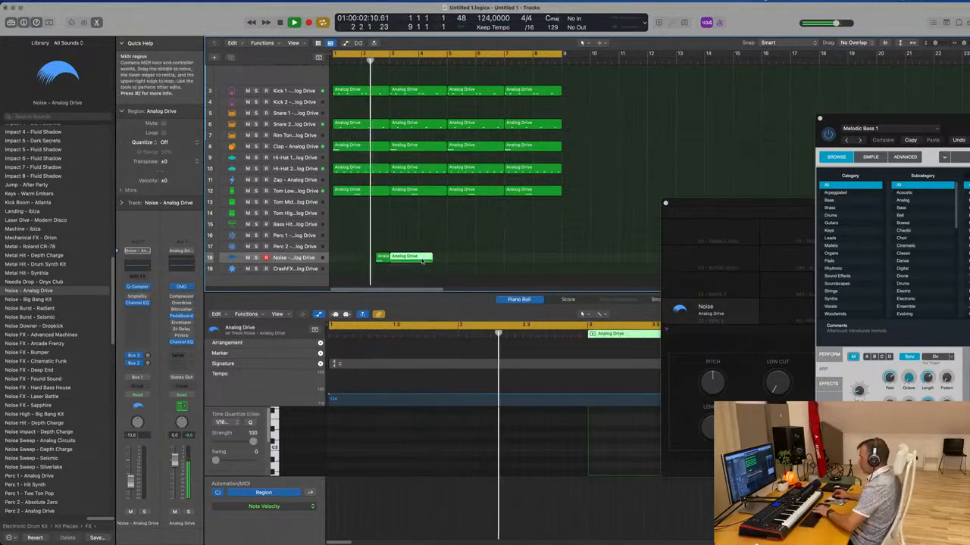
key("Delete")
left_click(385, 260)
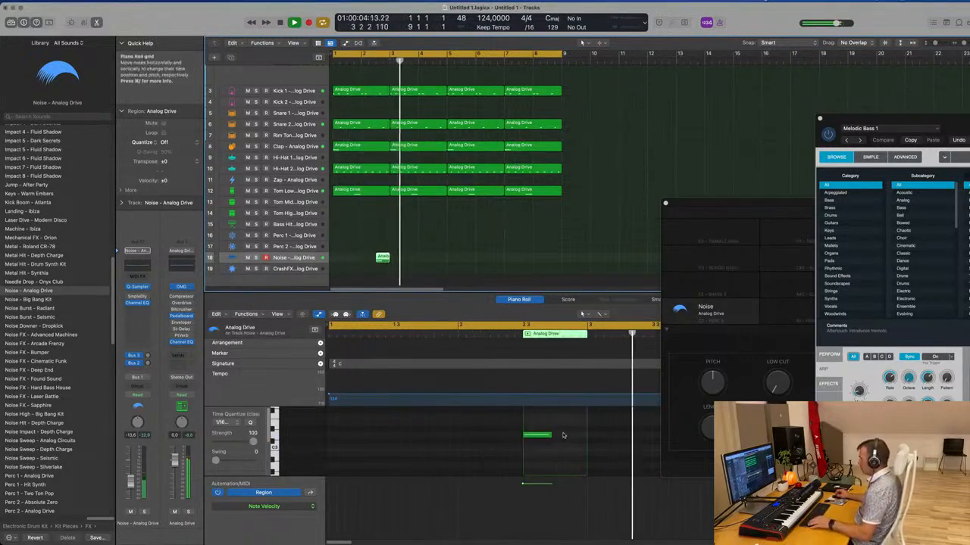
Transpose the note in the short Noise region and copy the region to the second half of bar 6.
left_click(537, 437)
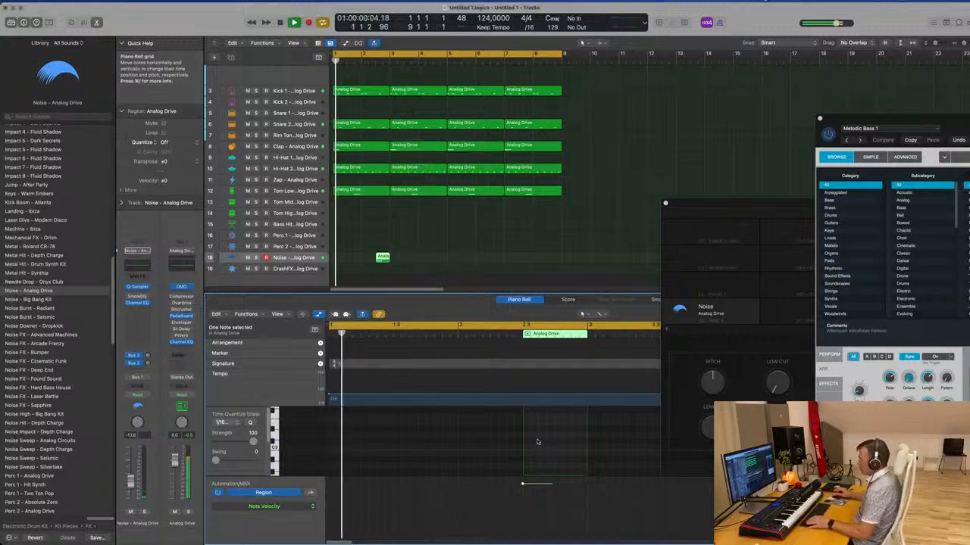
left_click(437, 254)
left_click(386, 259)
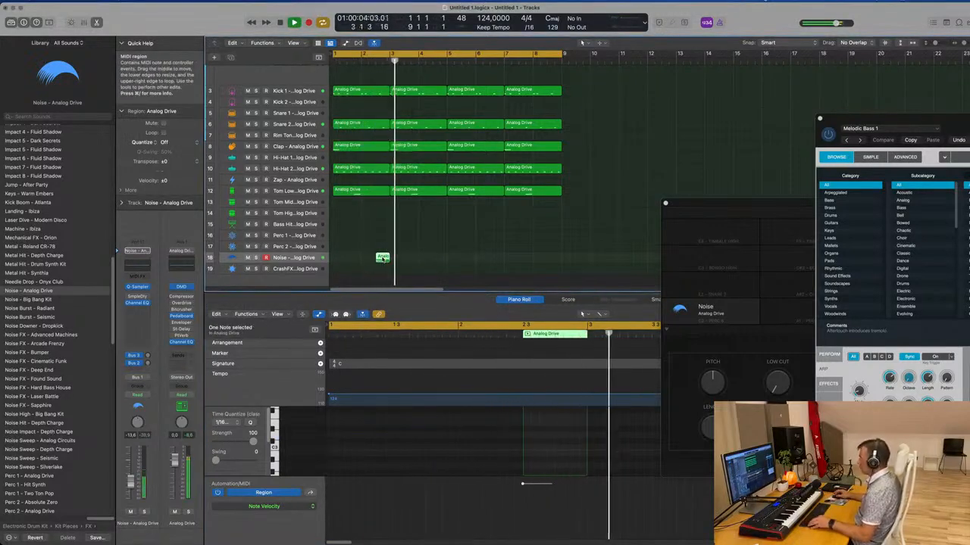
left_click_drag(383, 259, 512, 262)
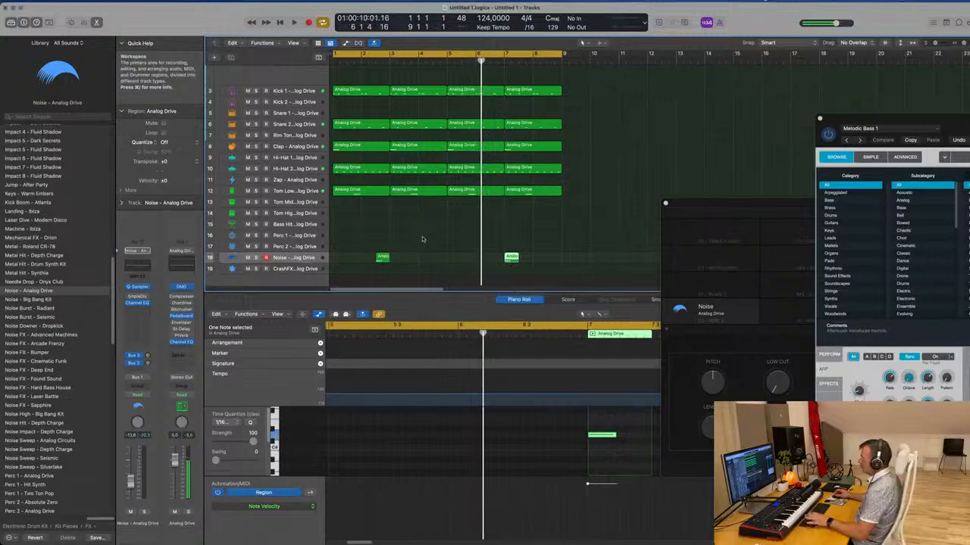
key("Return")
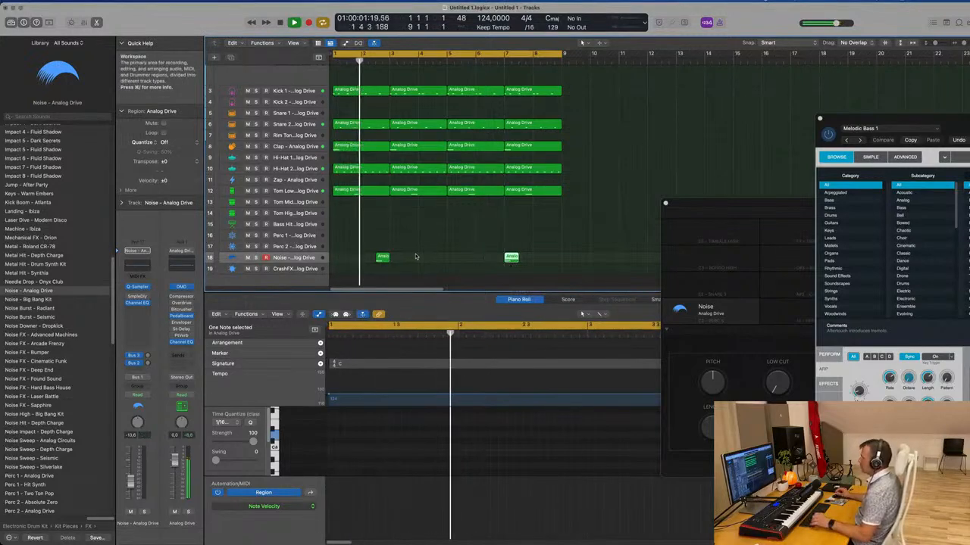
left_click_drag(512, 258, 498, 259)
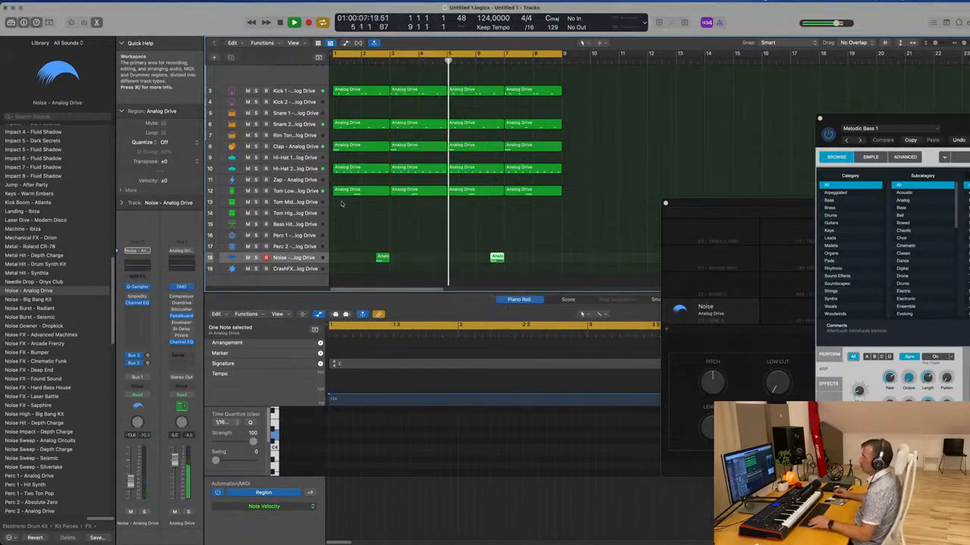
Copy the first Hi-Hat 2 region to bar 1 of the Hi-Hat 1 track.
scroll(348, 212, "up", 2)
left_click(362, 185)
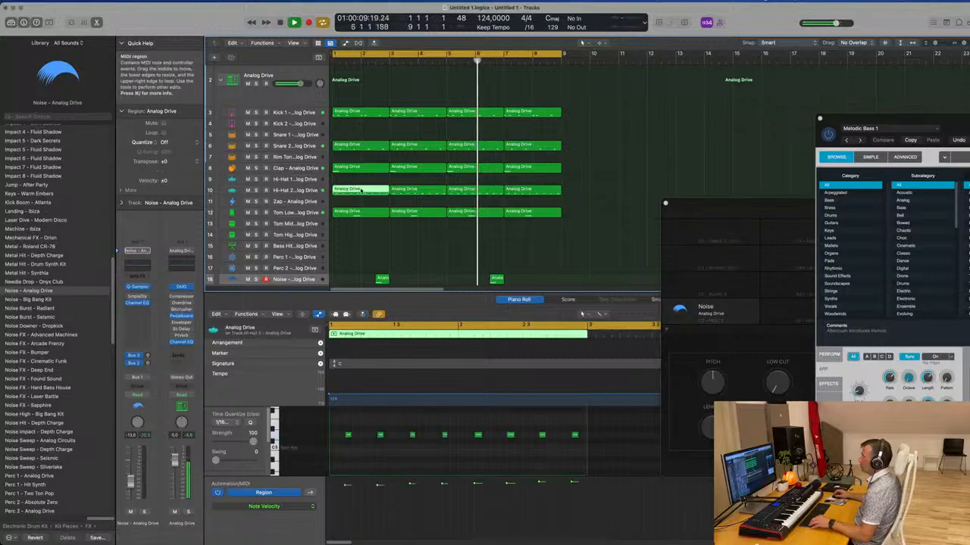
left_click_drag(362, 185, 361, 179)
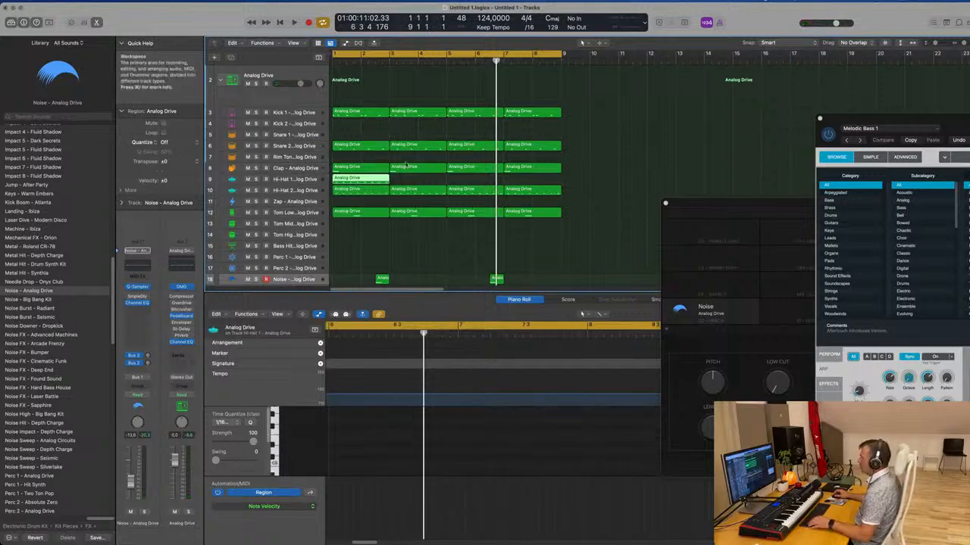
key("Return")
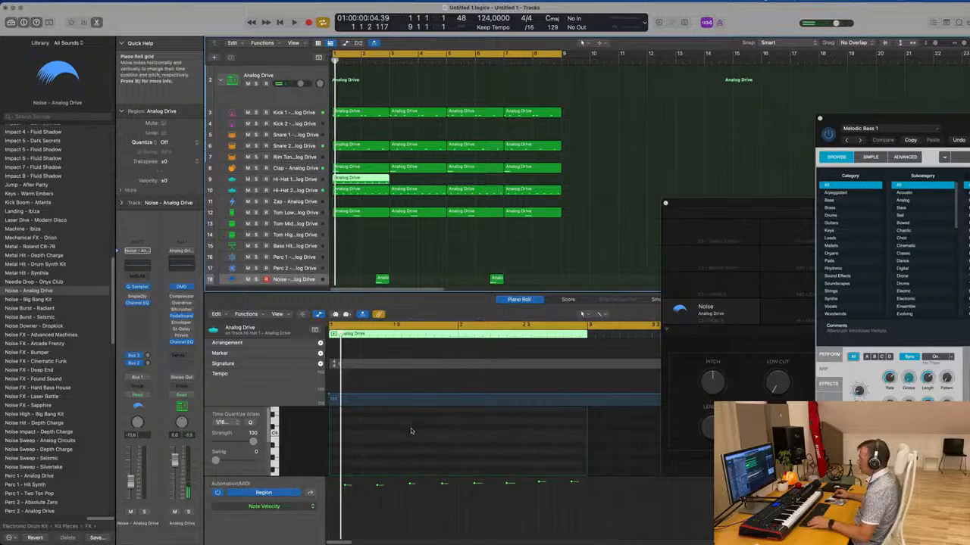
Move and copy all Hi-Hat 1 notes onto the first, second and fourth sixteenth of every beat.
scroll(419, 440, "down", 2)
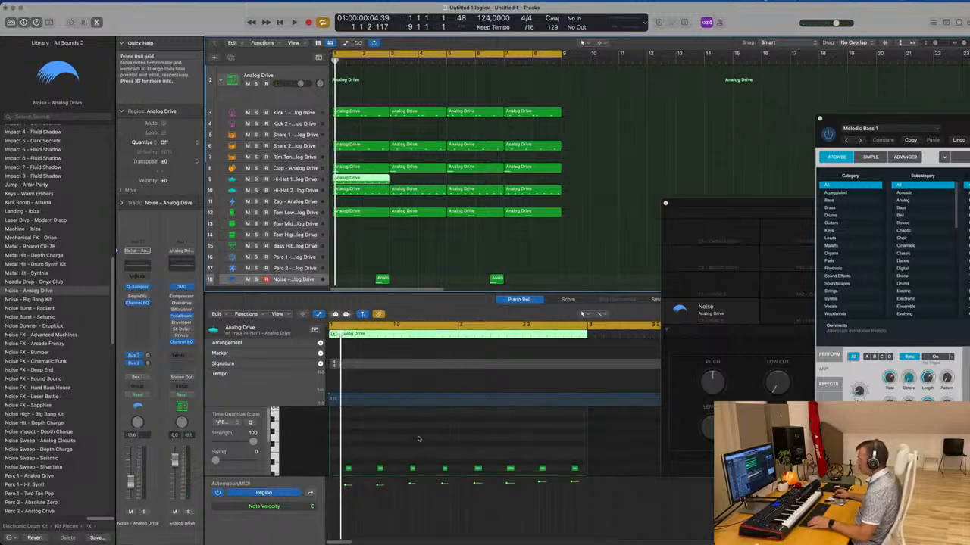
scroll(420, 438, "down", 2)
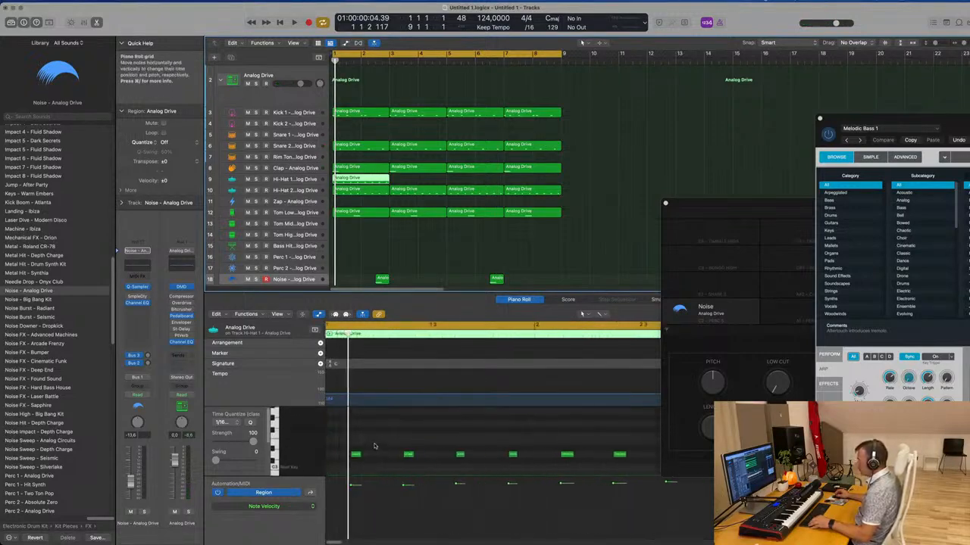
scroll(367, 452, "left", 1)
left_click(363, 455)
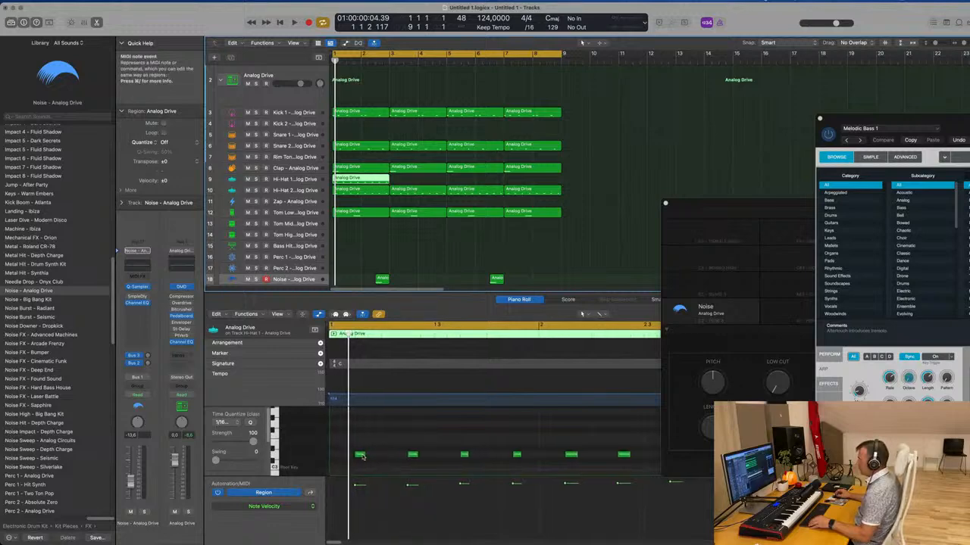
left_click_drag(362, 456, 338, 456)
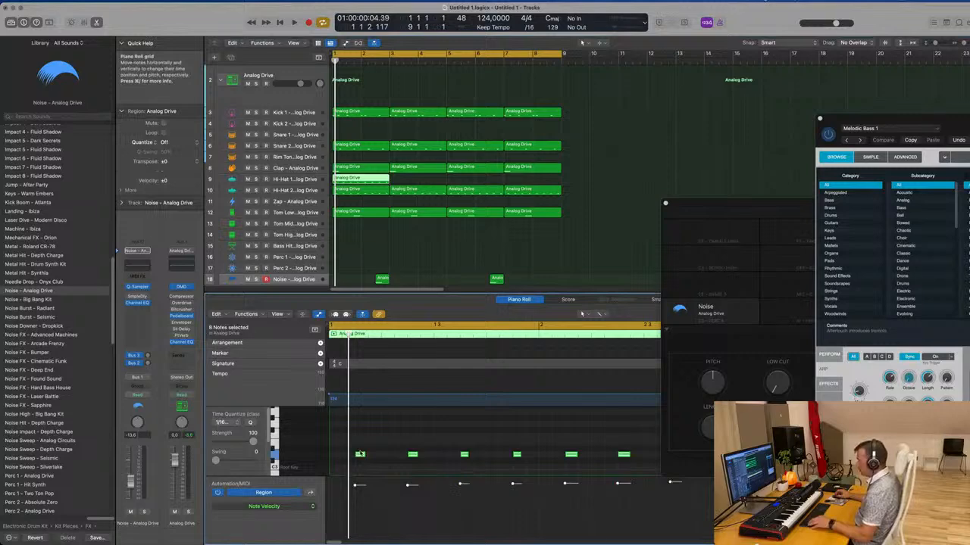
mouse_move(360, 456)
left_mouse_down()
mouse_move(333, 455)
mouse_move(374, 457)
left_mouse_up()
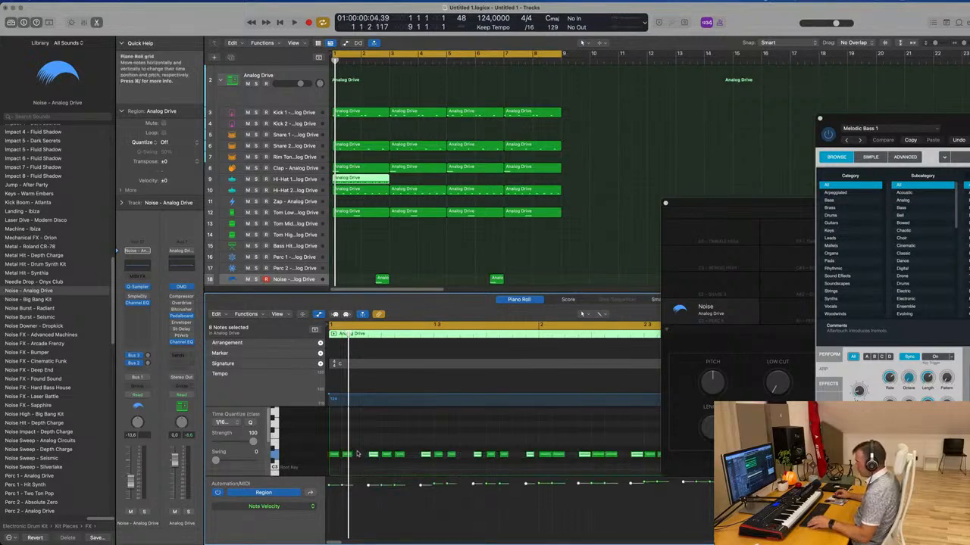
Repeat the Hi-Hat 1 region three times to fill bars 1 to 8 during playback.
key("space")
left_click(233, 179)
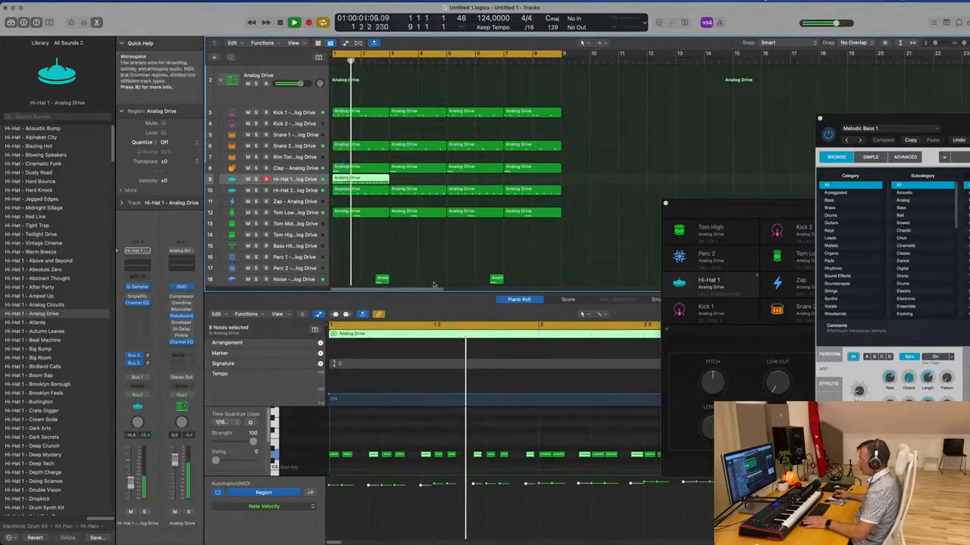
key("super+r")
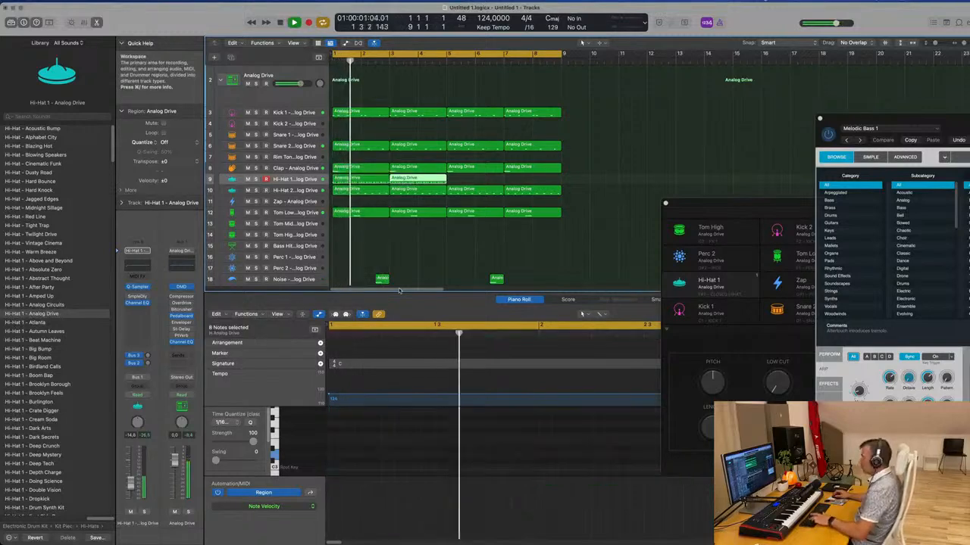
key("super+r")
key("super+r")
Select all notes in the four Hi-Hat 1 regions and transpose them up one octave.
left_click(291, 179)
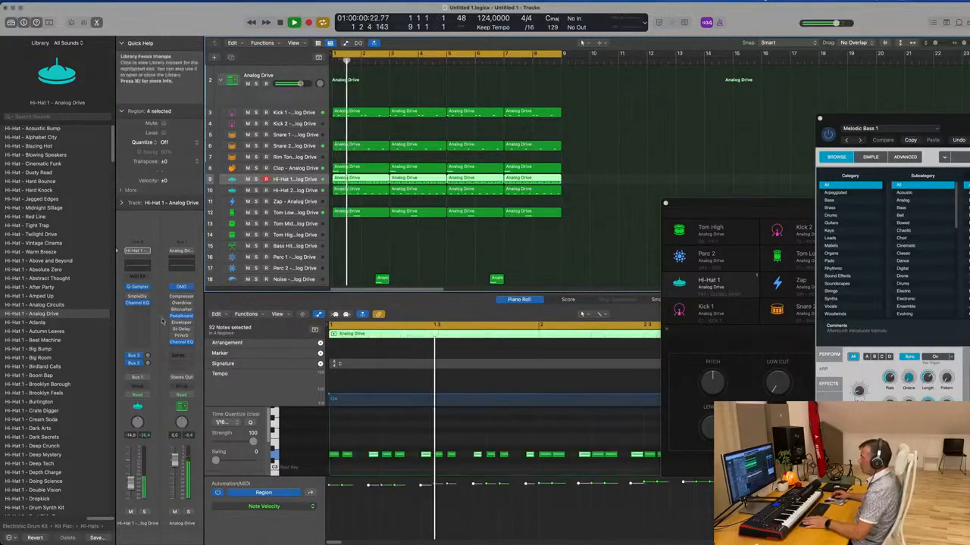
left_click(443, 446)
key("super+a")
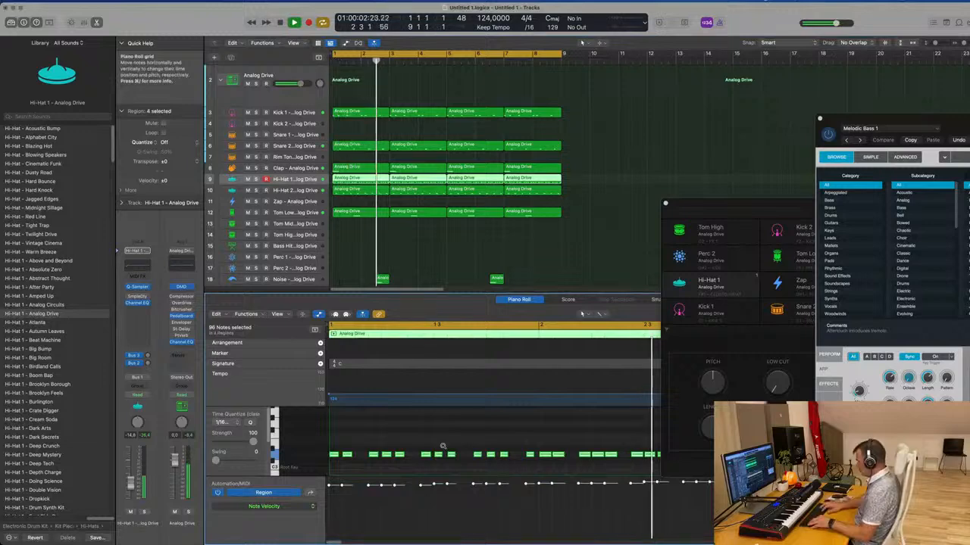
key("alt+shift+Up")
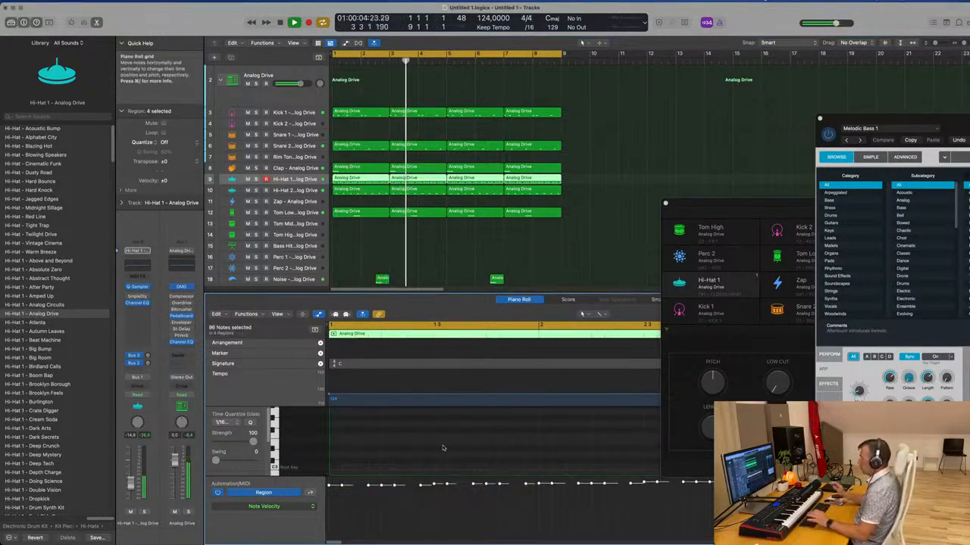
Adjust the Hi-Hat 1 track's Bus 2 delay send and lower its volume to -15.0 dB while listening from the start.
key("Return")
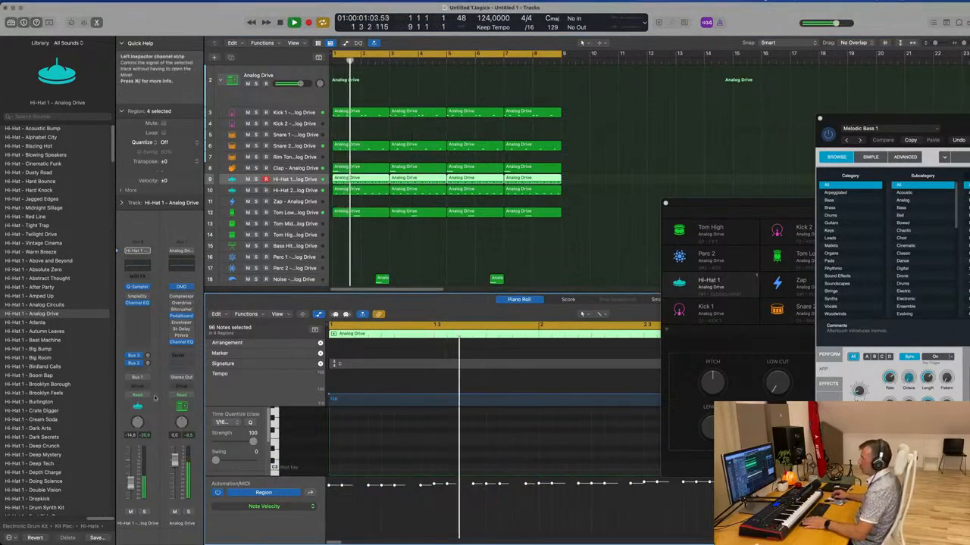
key("Return")
left_click_drag(147, 363, 150, 366)
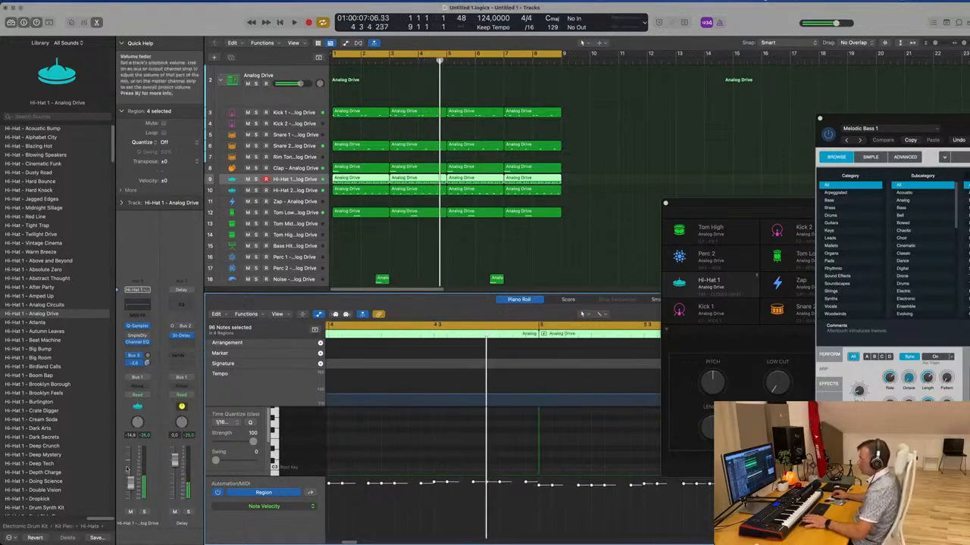
key("Return")
Audition the Bass Hit, Tom Mid, Tom High and Rim Tone sounds over the playing pattern.
scroll(448, 245, "down", 2)
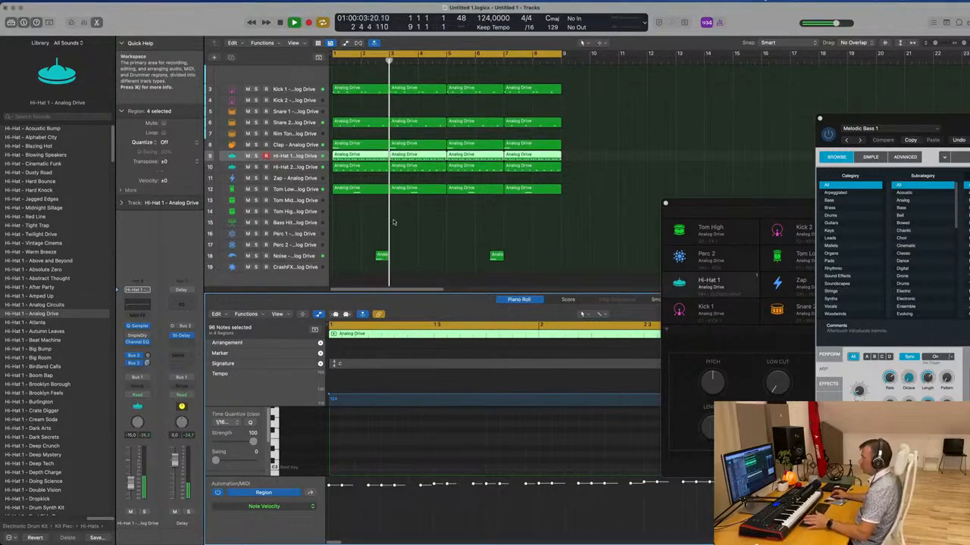
left_click(299, 223)
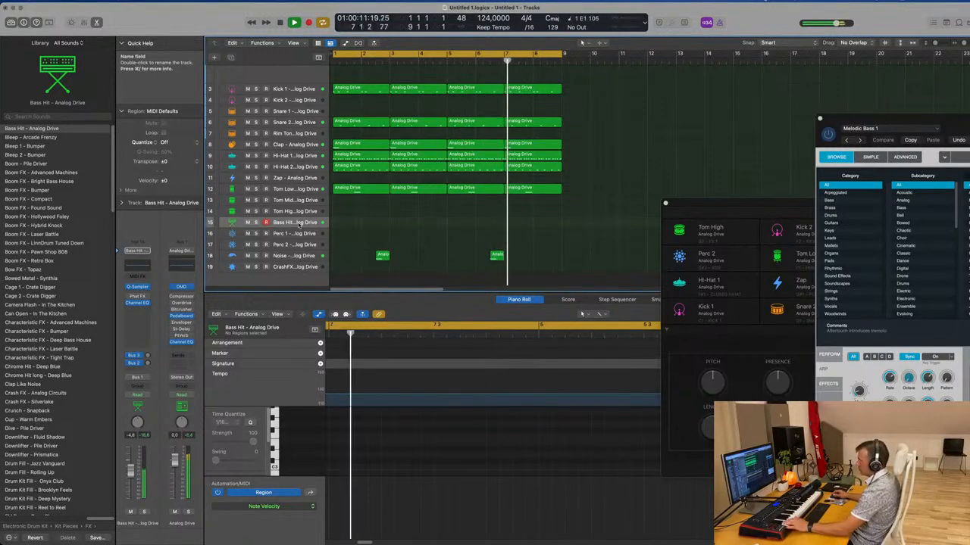
scroll(298, 212, "up", 1)
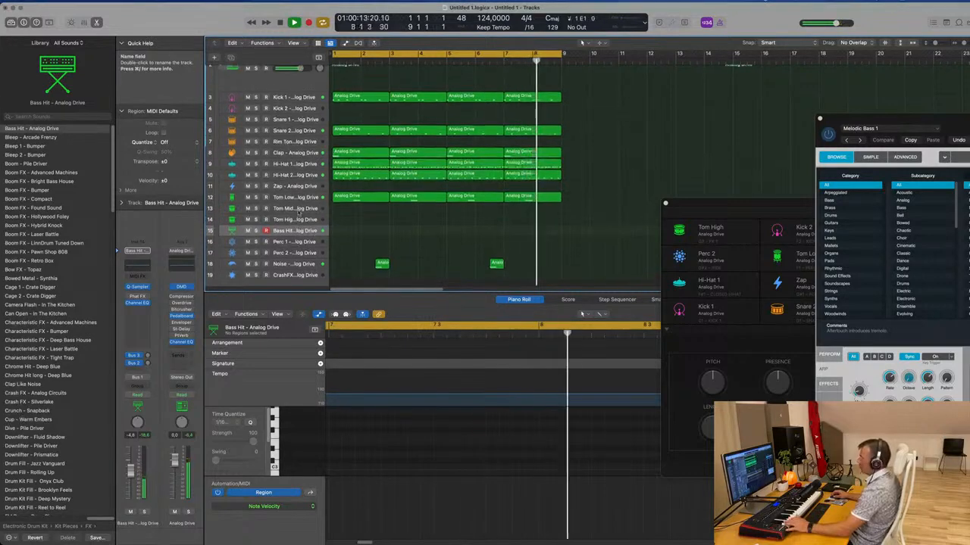
left_click(299, 211)
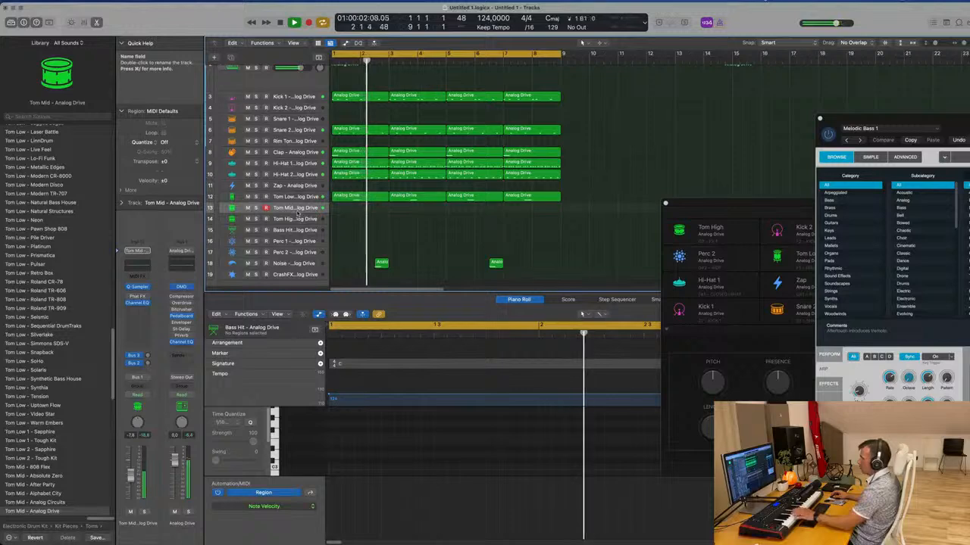
left_click(301, 219)
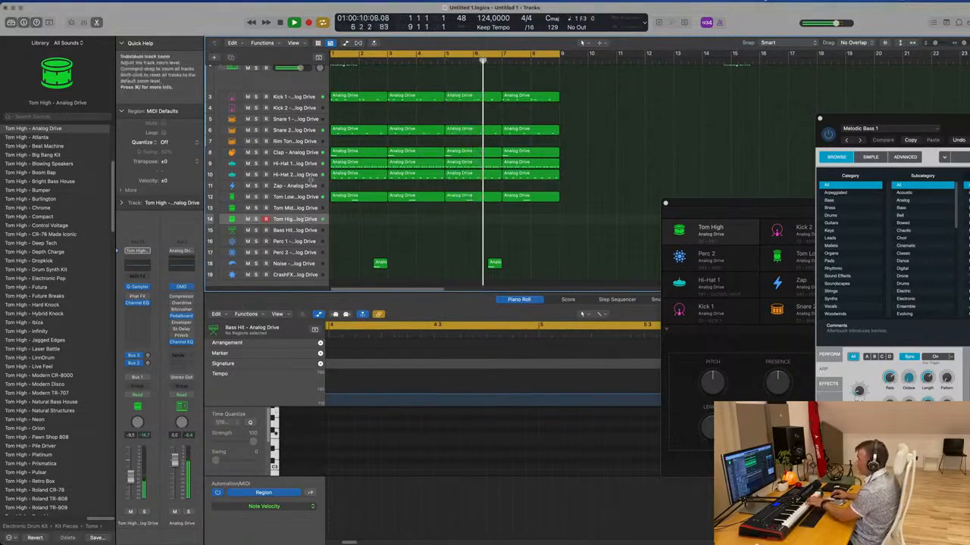
scroll(303, 189, "up", 1)
left_click(300, 149)
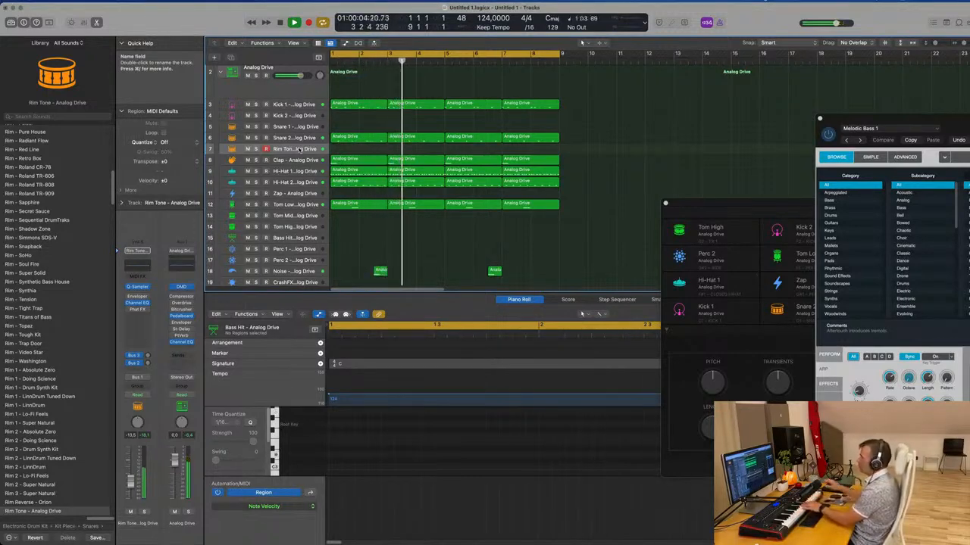
Copy the first Snare 2 region to bar 1 of the Rim Tone track and stop playback.
left_click(369, 138)
left_click_drag(369, 138, 367, 149)
key("space")
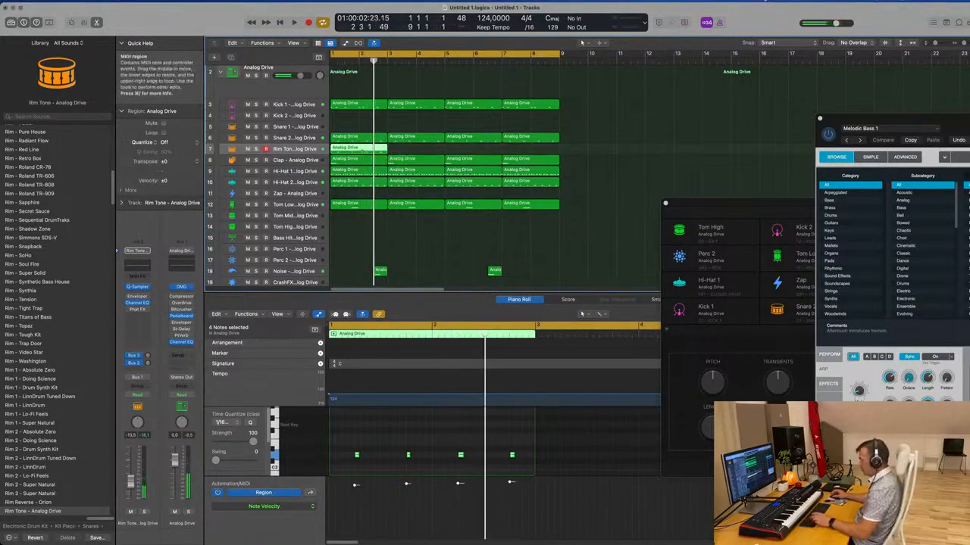
Repeat the Rim Tone region until it fills all eight bars, select all four Rim Tone regions and restart playback.
key("super+r")
key("super+r")
key("space")
left_click(299, 149)
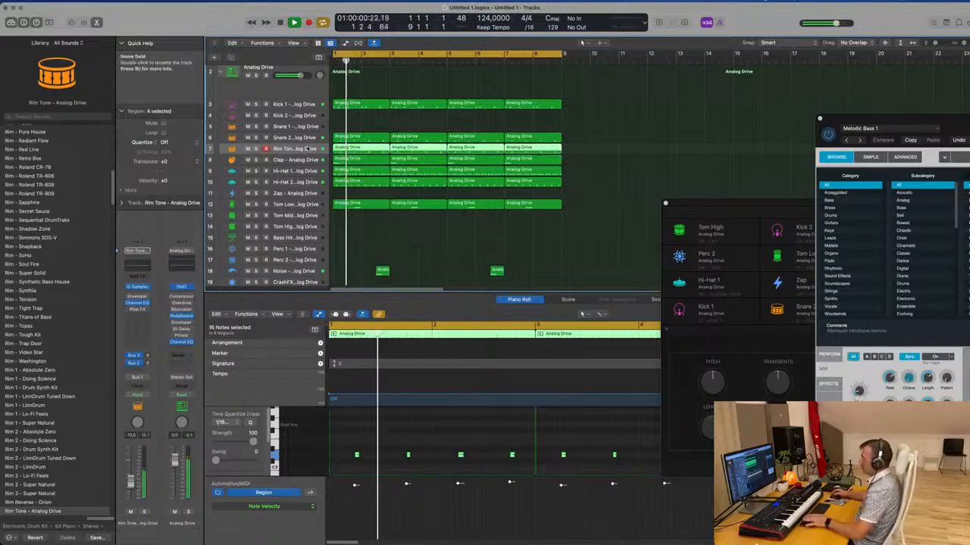
key("space")
key("space")
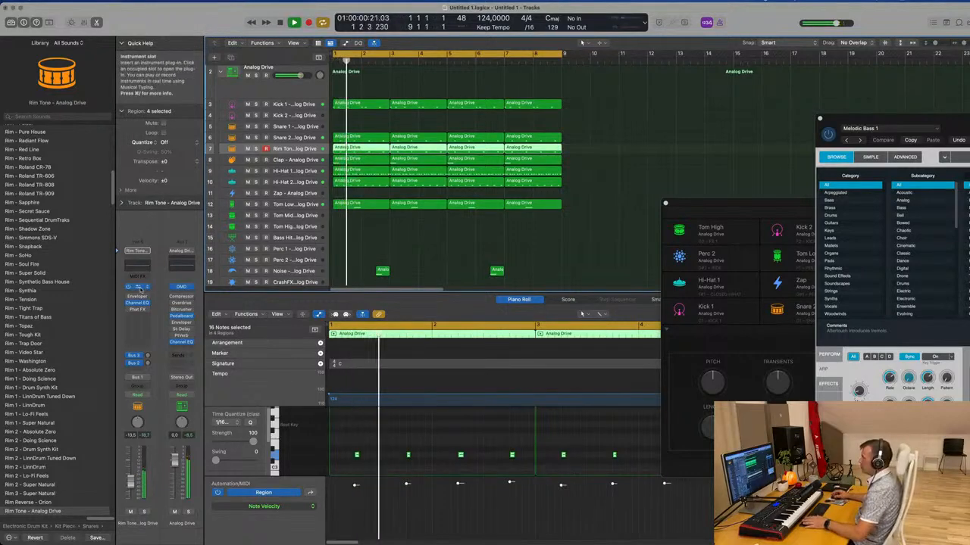
Open the Rim Tone track's Quick Sampler, sync LFO 1's rate to tempo, and give it a square waveform with an amount of -78.8 %.
left_click(138, 287)
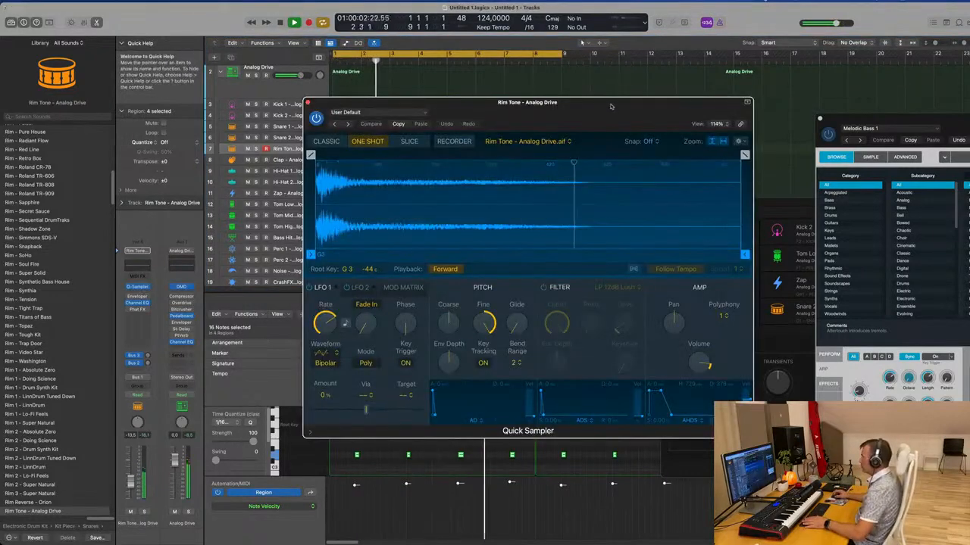
left_click_drag(606, 106, 536, 93)
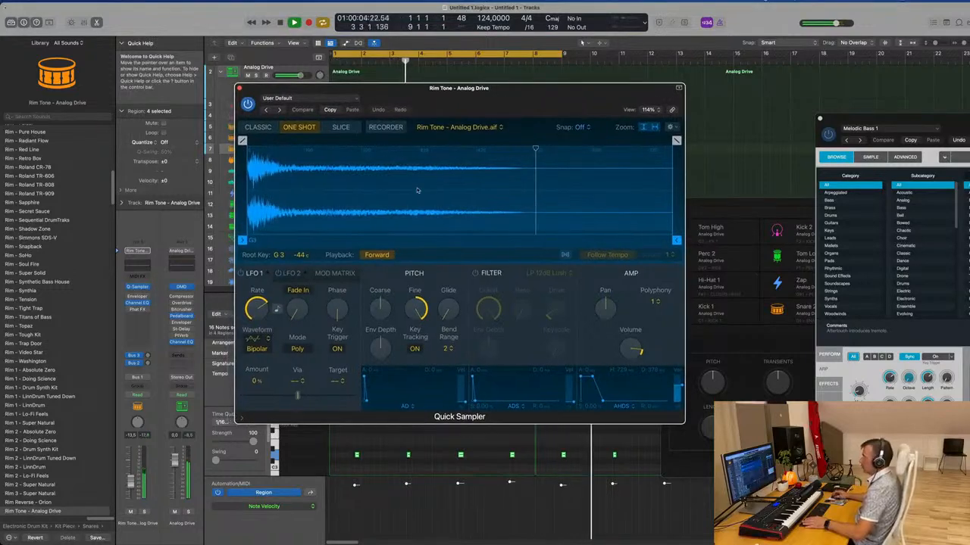
left_click(275, 311)
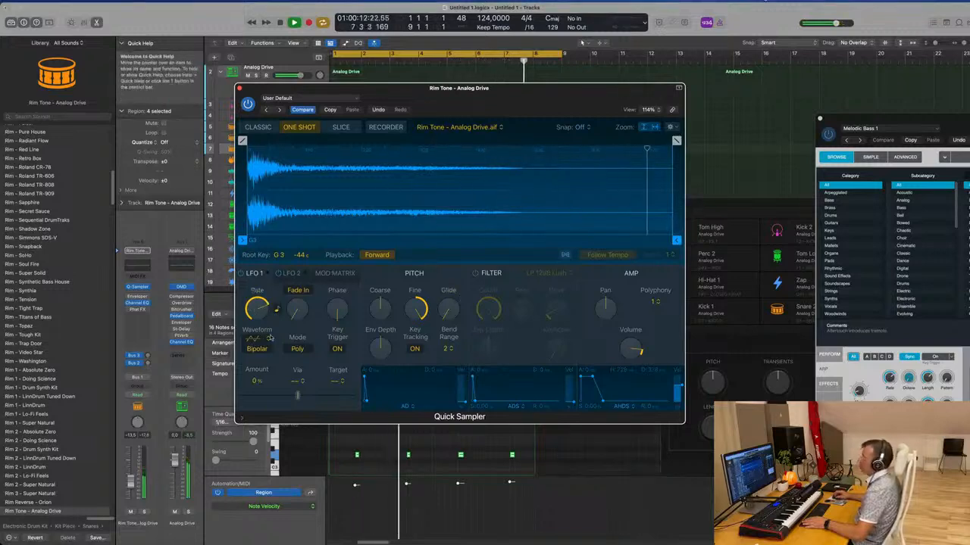
left_click(255, 341)
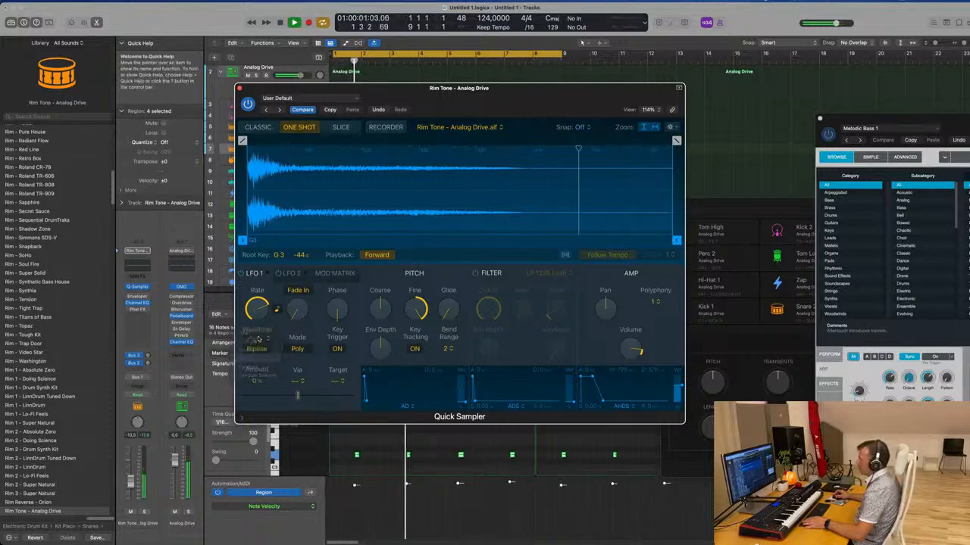
left_click_drag(256, 381, 256, 356)
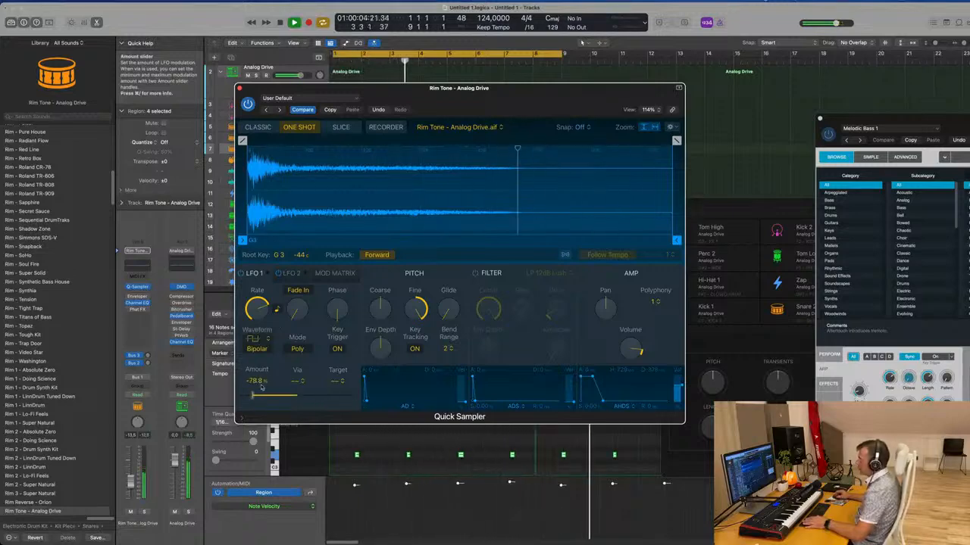
Set LFO 1's via source to Amp Envelope with an amount of +100 %, raise its phase and switch its mode to Mono.
left_click(295, 381)
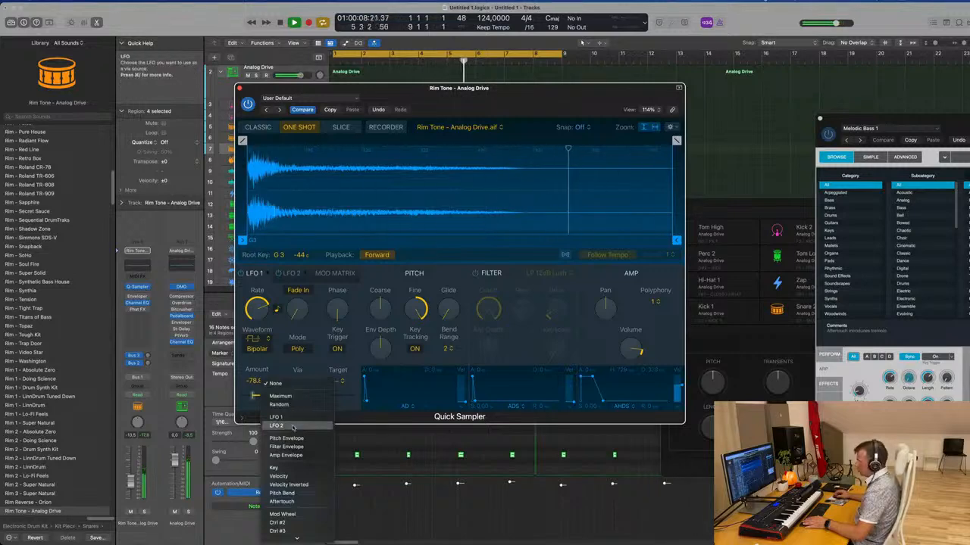
left_click(287, 455)
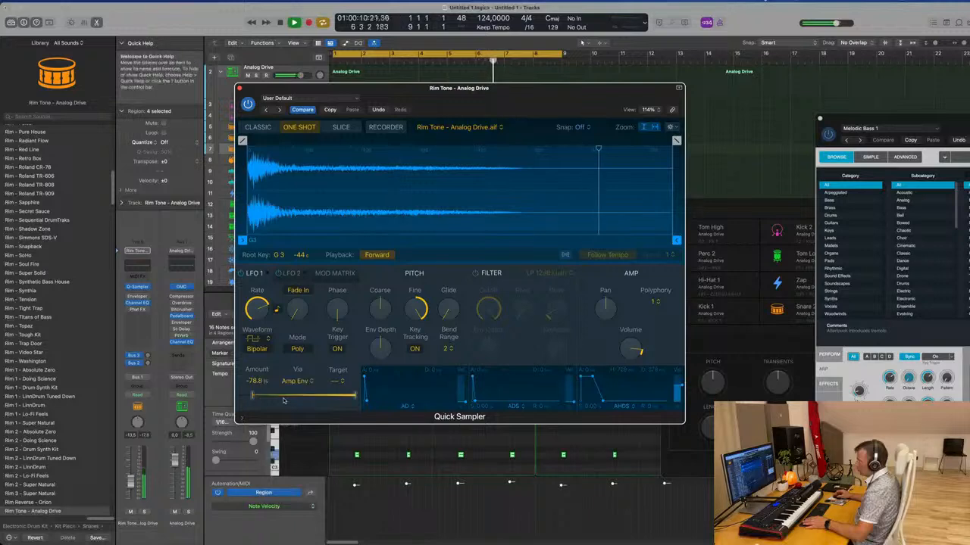
left_click_drag(351, 399, 371, 405)
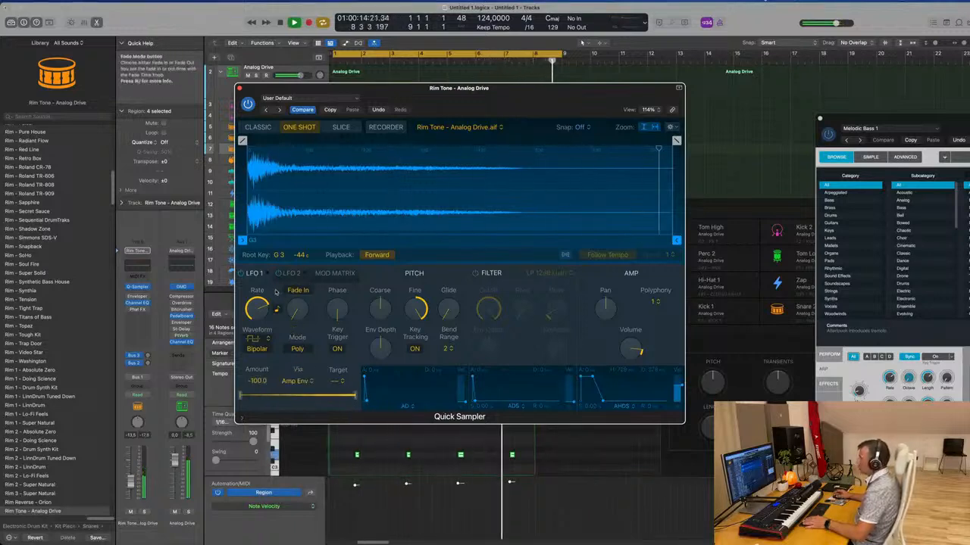
left_click_drag(337, 309, 343, 248)
left_click(297, 349)
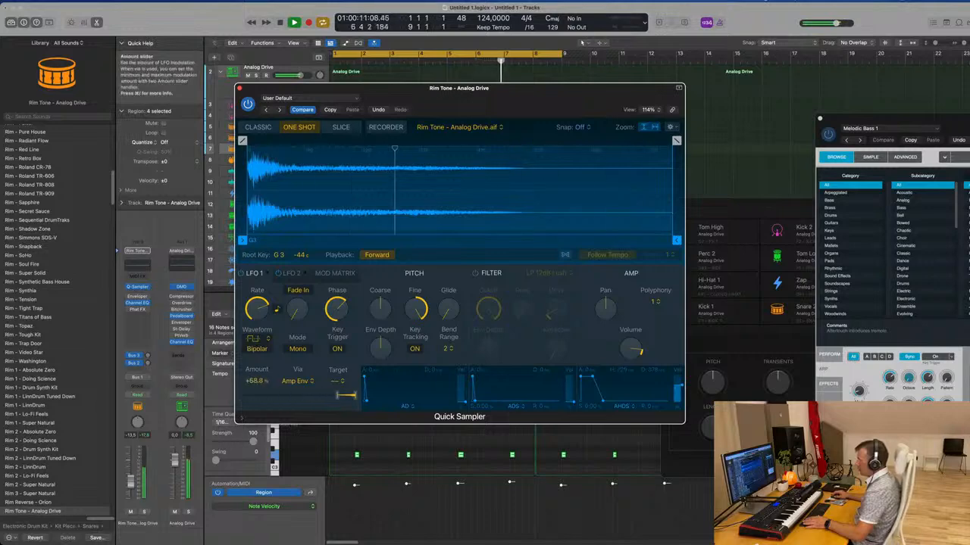
left_click(292, 274)
left_click(256, 274)
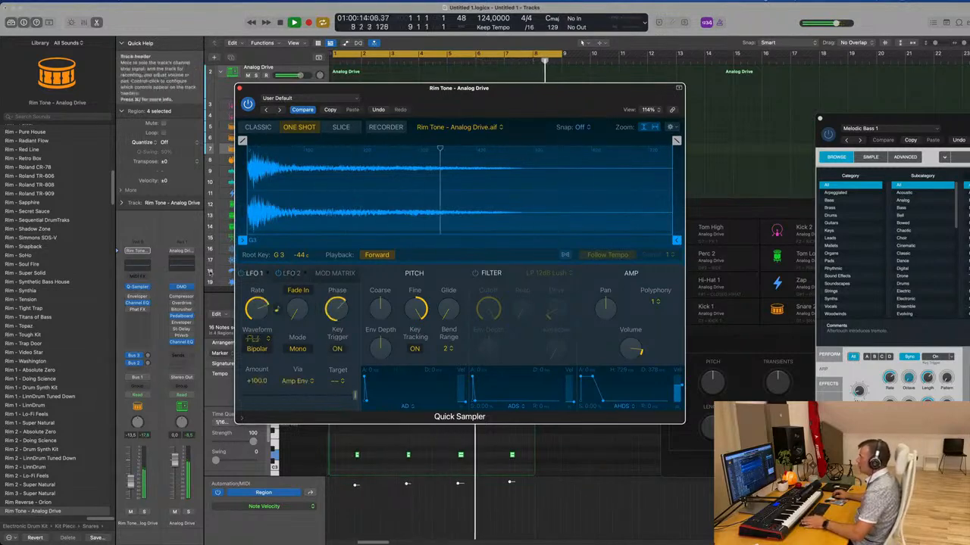
Turn on the sampler's LP 12dB Lush filter and lower its cutoff by ear.
left_click(475, 274)
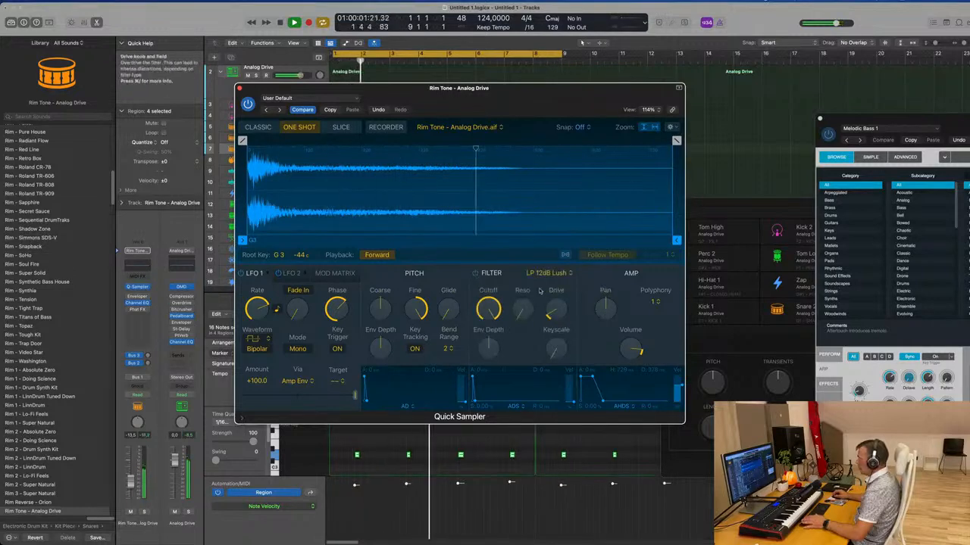
left_click_drag(488, 307, 502, 358)
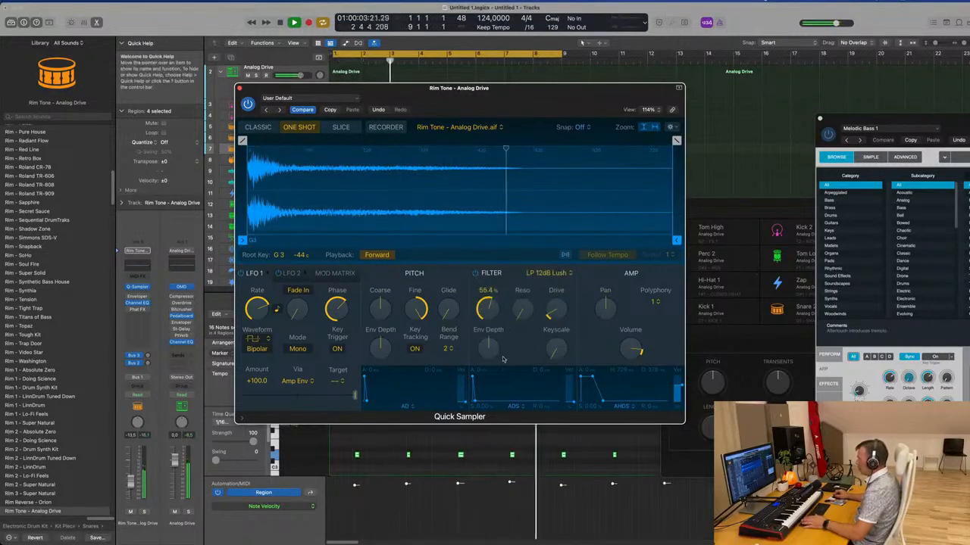
left_click_drag(493, 313, 494, 311)
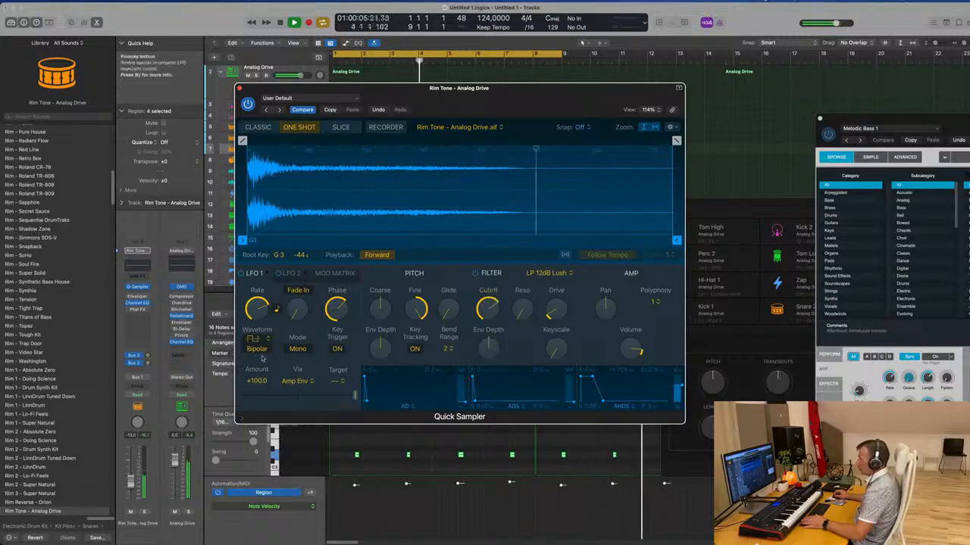
Set LFO 1's via source to Filter Envelope, readjust the filter cutoff and bypass LFO 1 briefly to compare the sound.
left_click(300, 381)
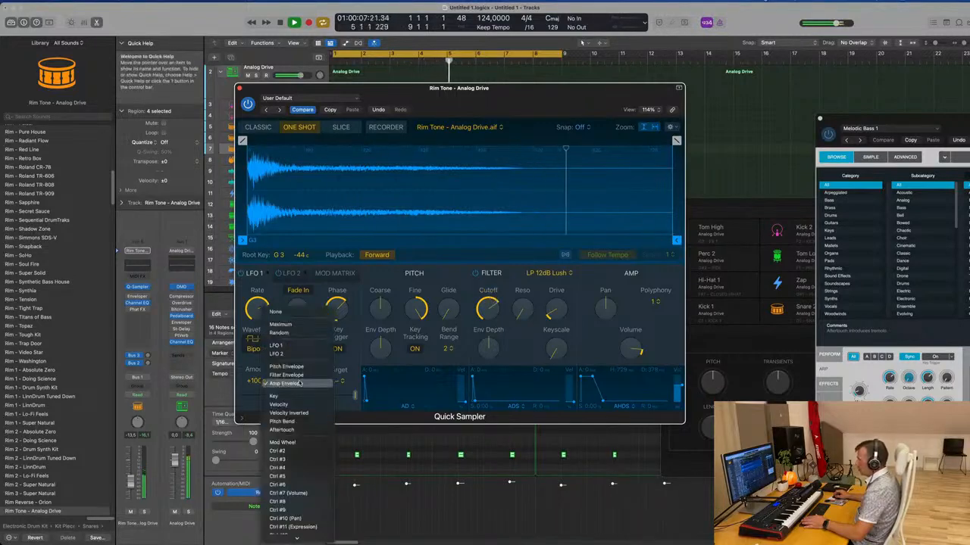
left_click(286, 375)
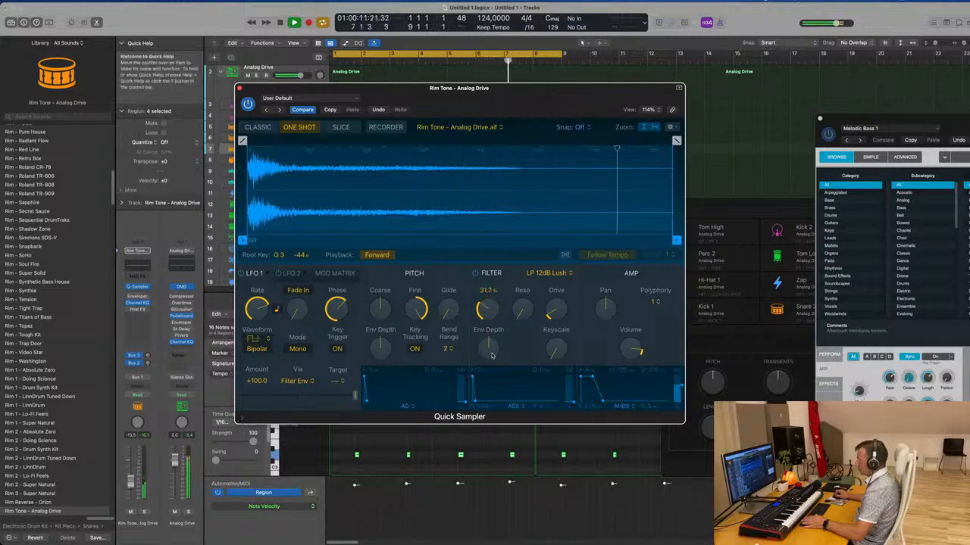
left_click_drag(491, 354, 518, 287)
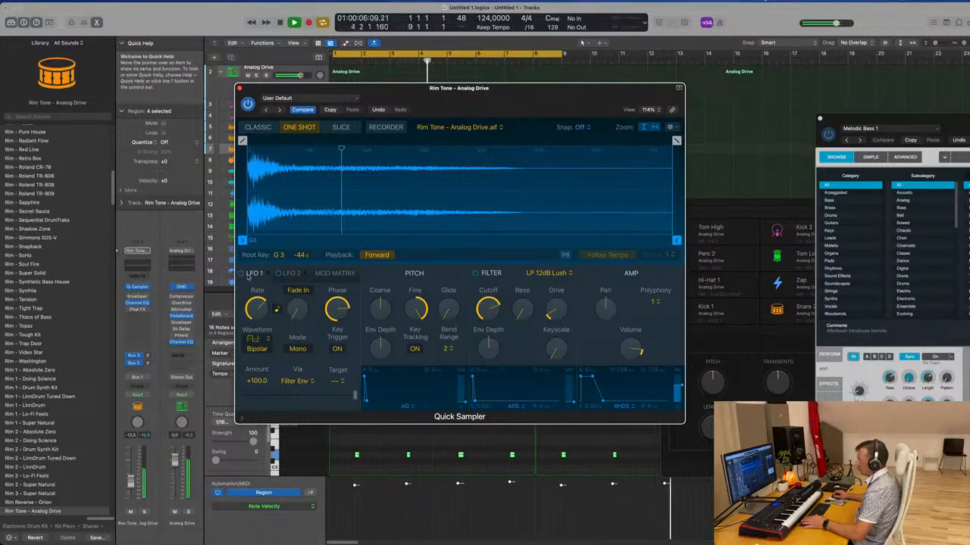
left_click(240, 274)
left_click(240, 274)
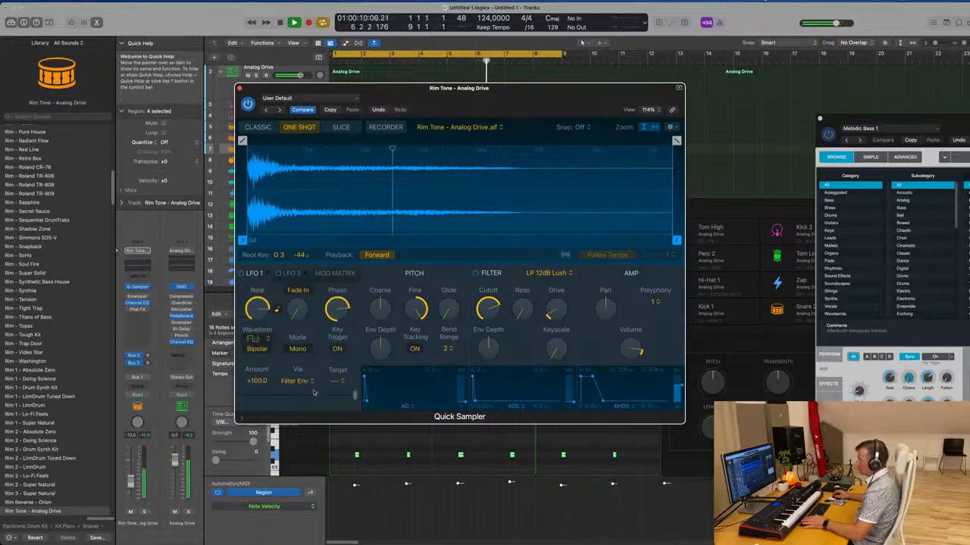
Target LFO 1 at Filter Cutoff, open the cutoff fully and raise the Rim Tone track's volume.
left_click(339, 381)
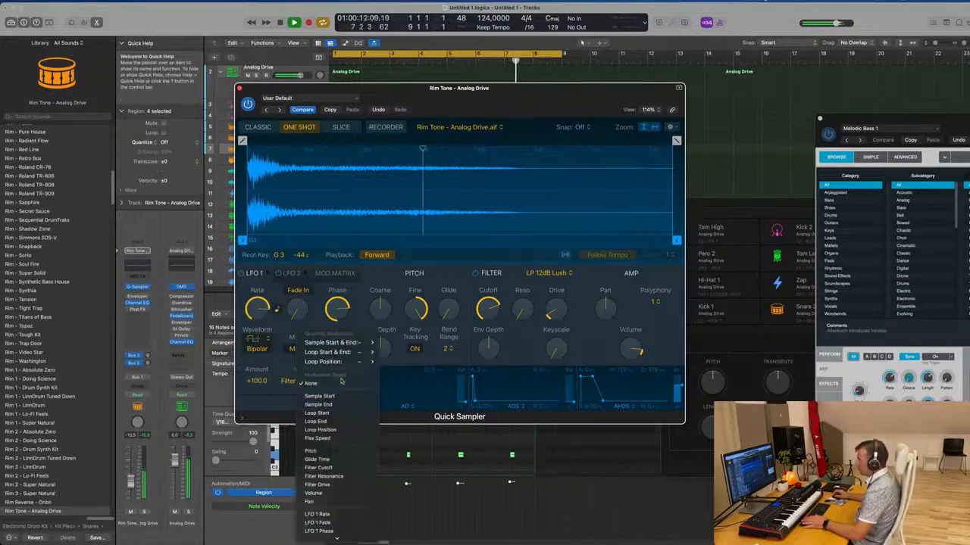
left_click(321, 467)
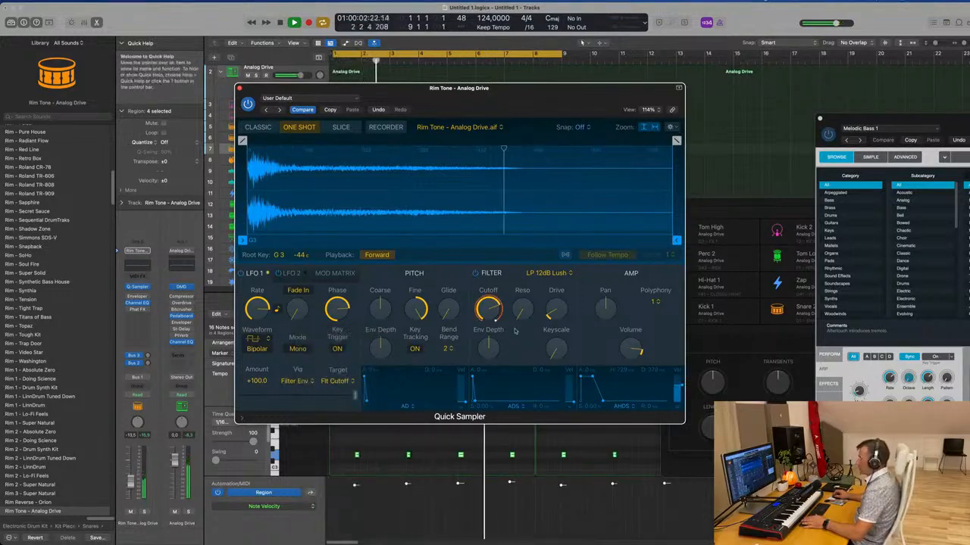
left_click_drag(491, 312, 500, 277)
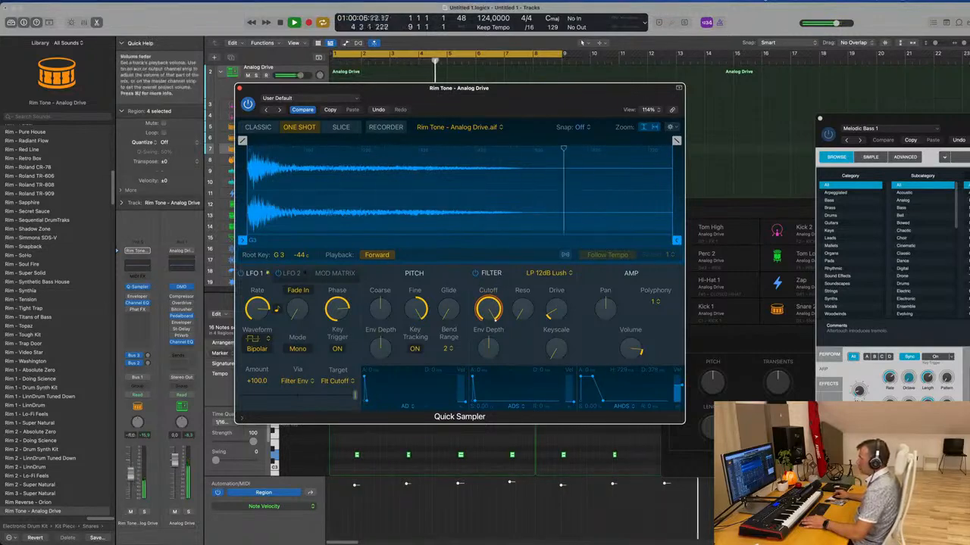
left_click_drag(131, 478, 130, 475)
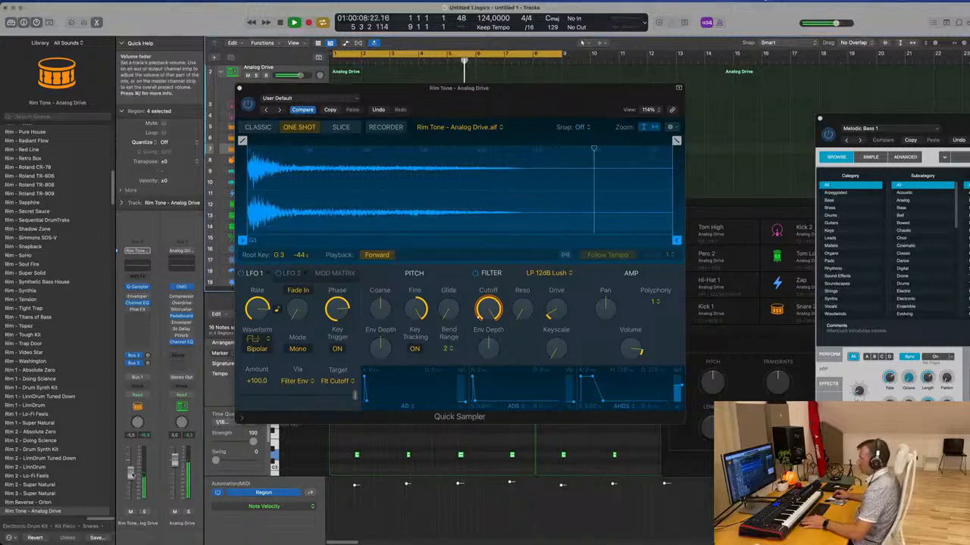
Fine-tune LFO 1's synced rate, return its fade-in time to zero and set its mode to Poly.
left_click_drag(260, 309, 259, 315)
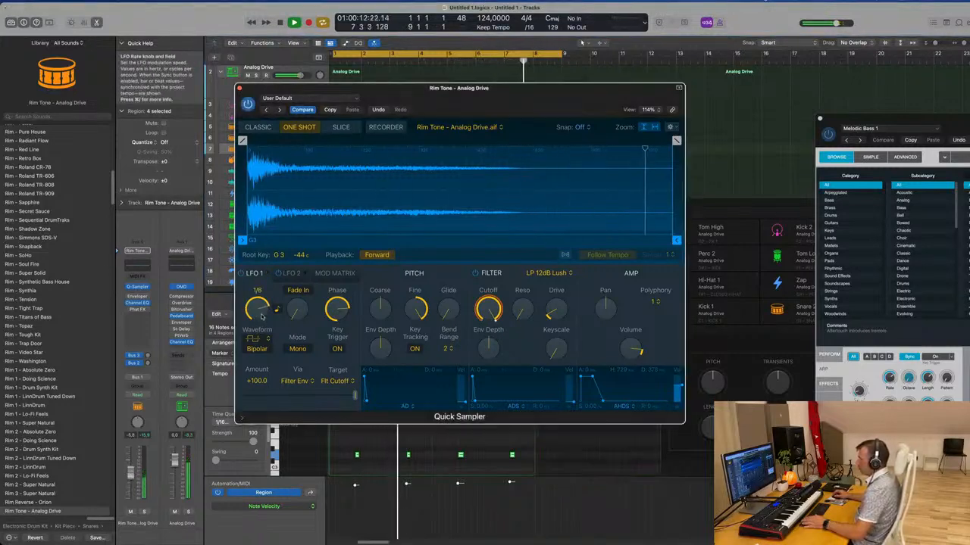
left_click_drag(258, 307, 260, 306)
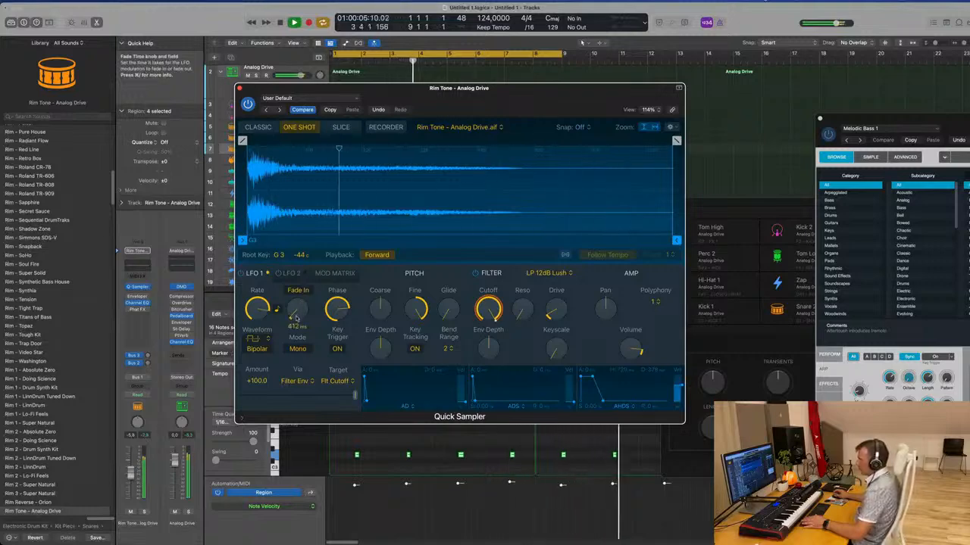
left_click_drag(294, 317, 304, 340)
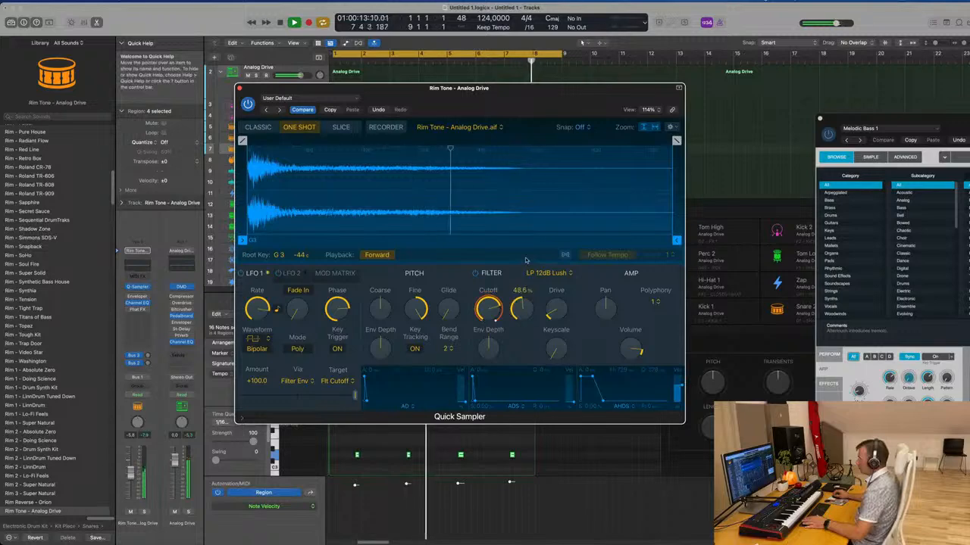
Set the filter drive to about 35 % with zero resonance, and compare LFO 1 waveforms, ending on Square.
left_click_drag(525, 260, 521, 329)
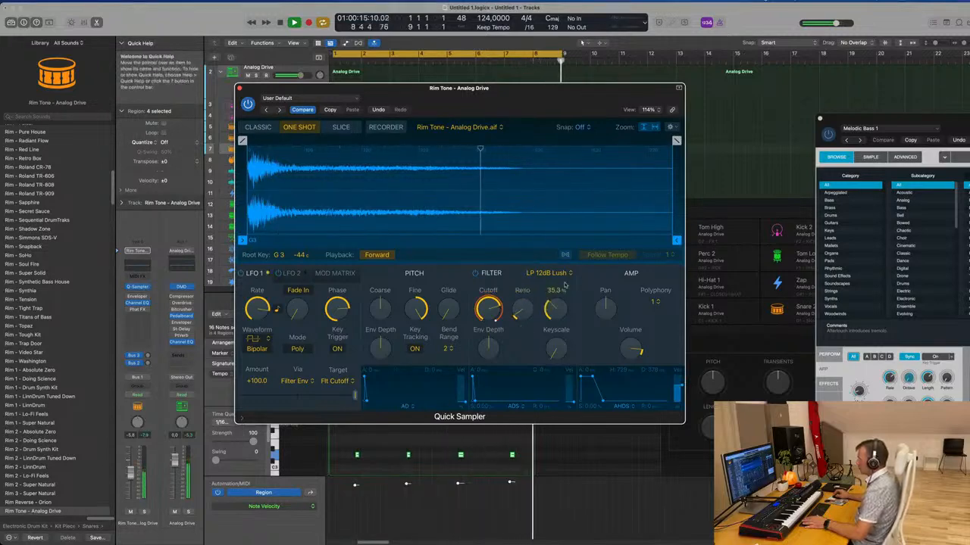
left_click_drag(564, 284, 564, 284)
left_click_drag(522, 311, 521, 336)
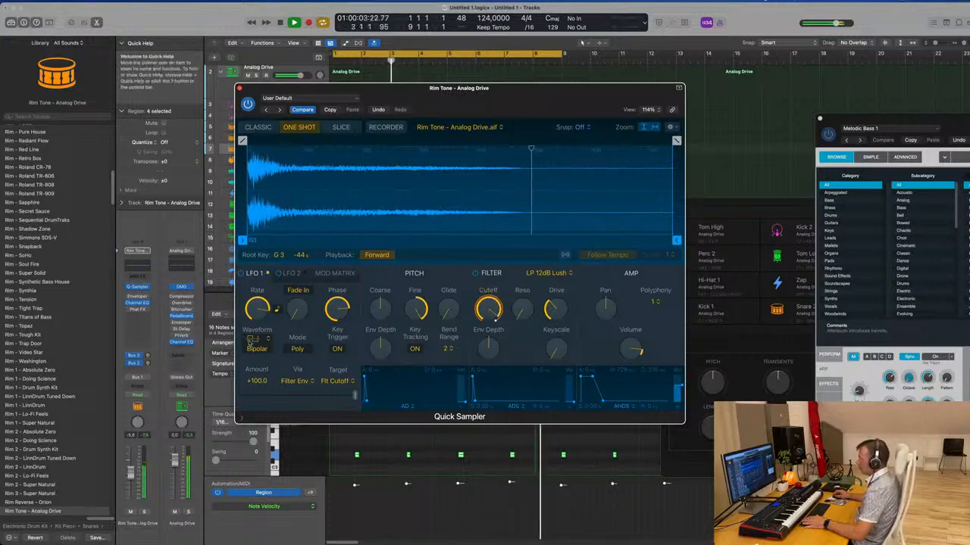
left_click(251, 341)
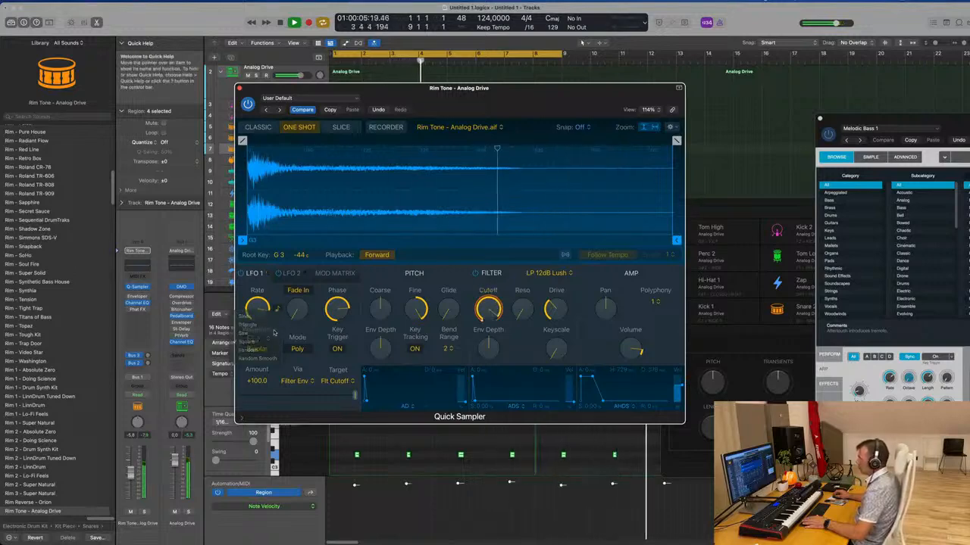
left_click(249, 342)
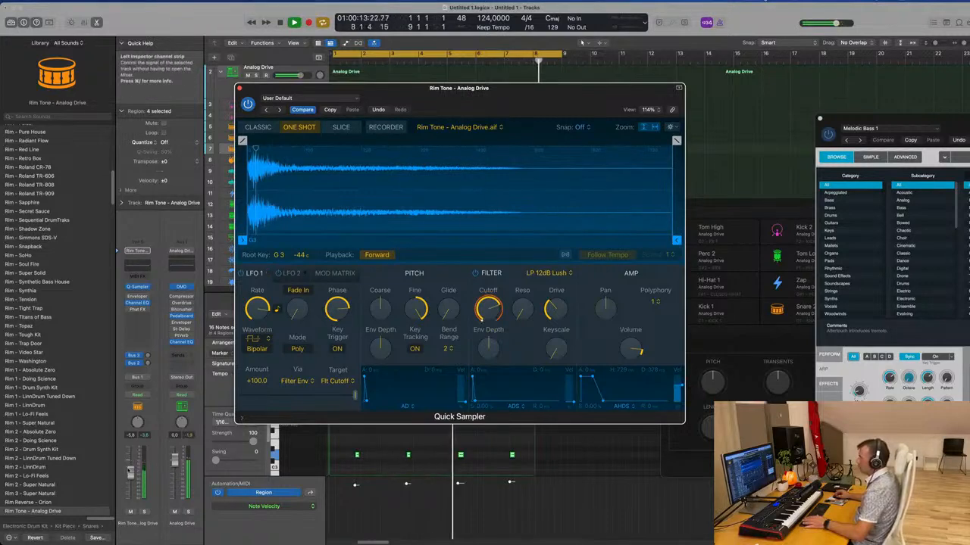
Lower the Rim Tone track's volume to about -10 dB and set LFO 1's amount to -100 %.
left_click_drag(131, 473, 131, 481)
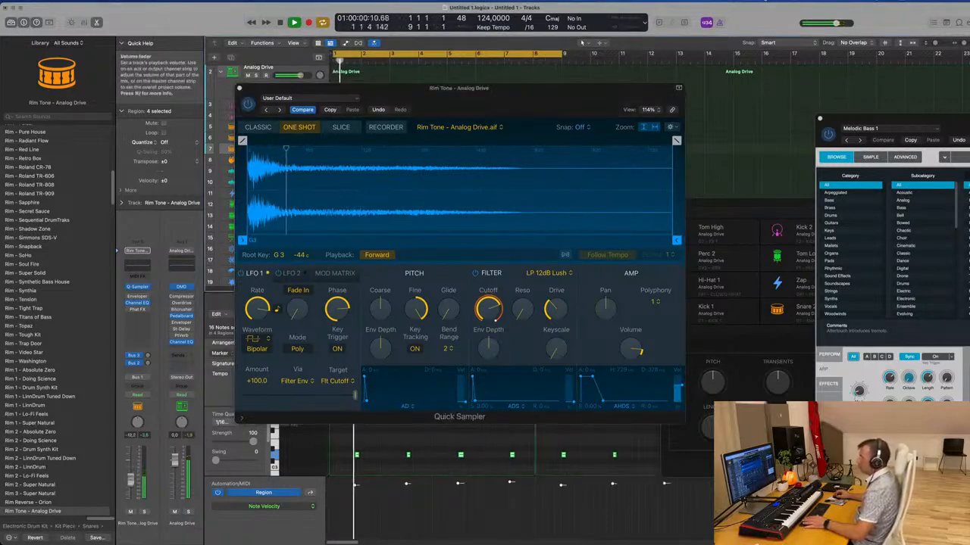
left_click_drag(354, 395, 275, 402)
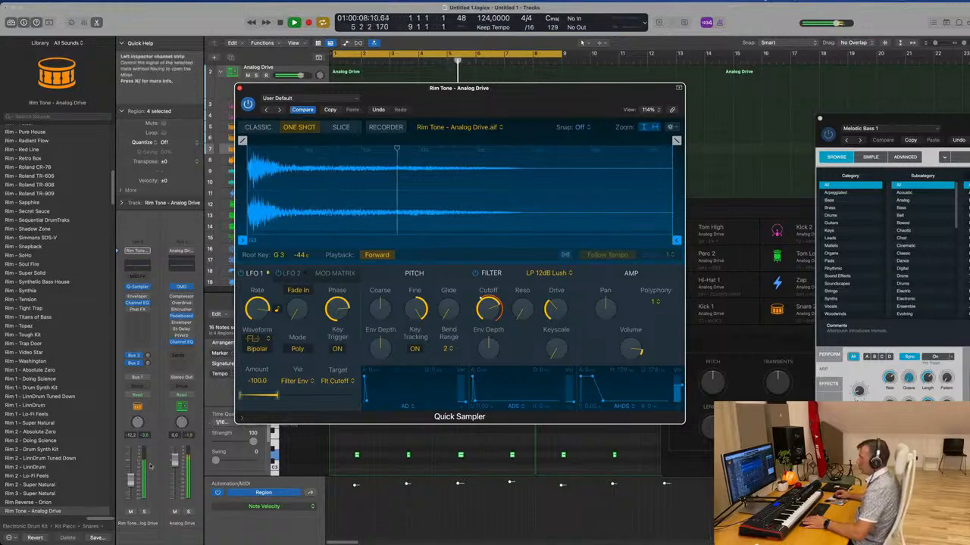
Lower the Rim Tone track's volume to about -16 dB, adjust its Bus 2 send and close the sampler window.
left_click_drag(131, 480, 131, 483)
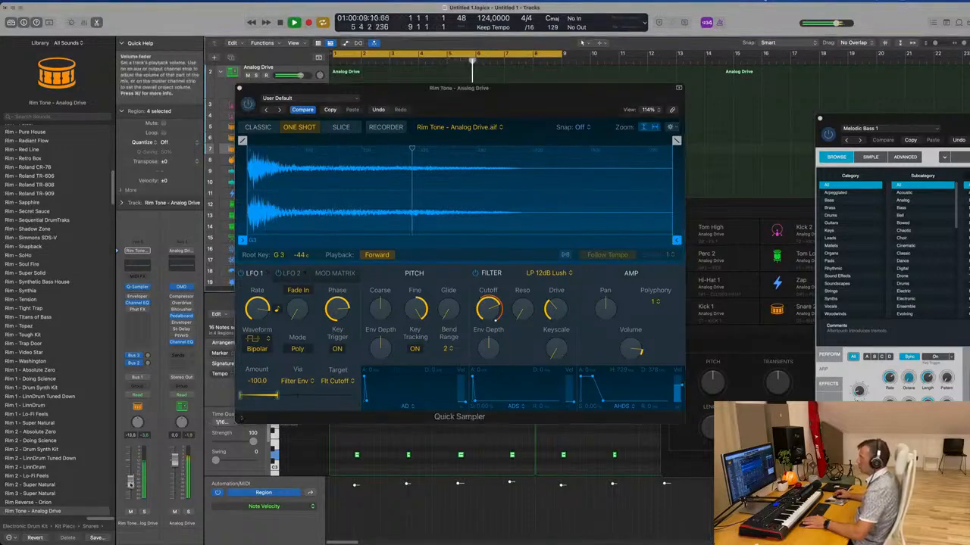
left_click(148, 364)
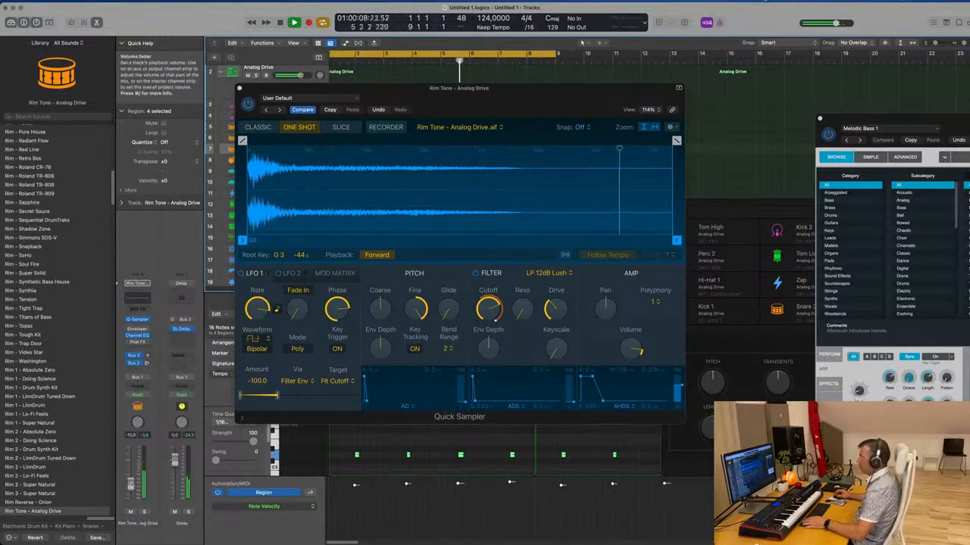
left_click(240, 88)
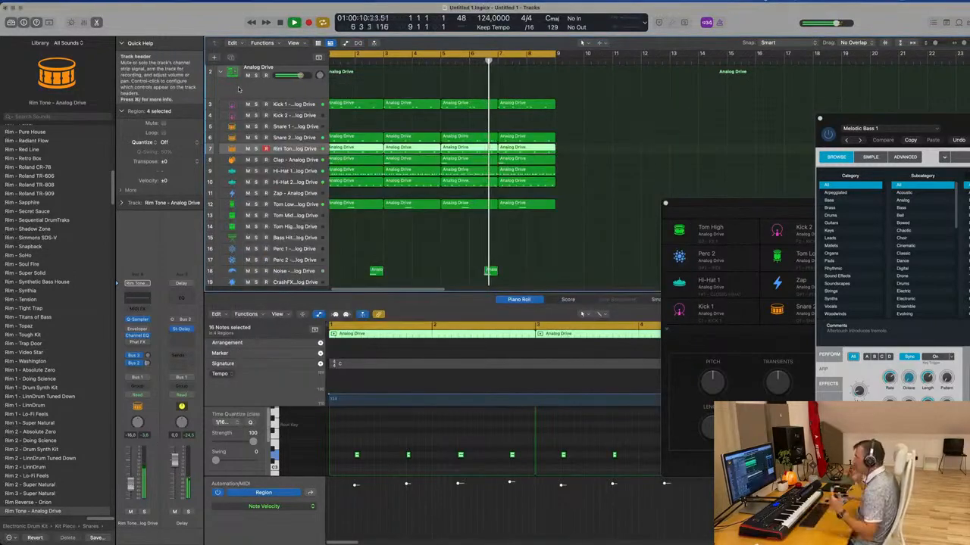
Select the Kick 2 track and audition sub kick patches from the library, ending on Sub Kick - 808 Flex.
scroll(398, 191, "left", 1)
scroll(407, 195, "down", 1)
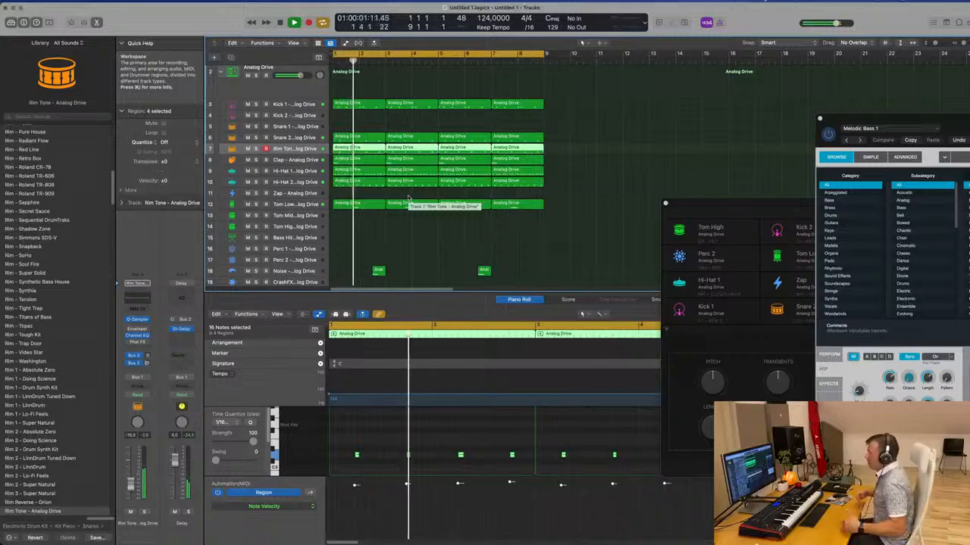
left_click(369, 107)
left_click(295, 116)
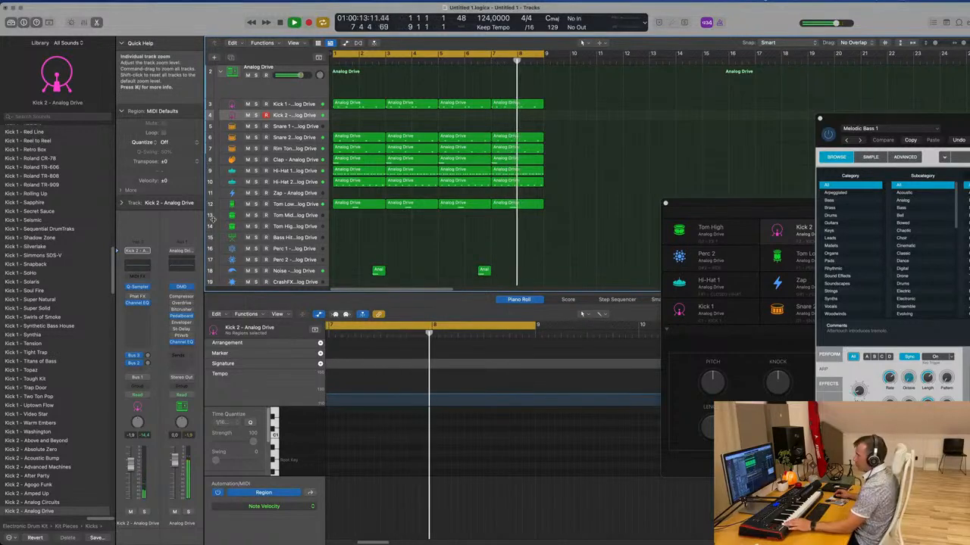
scroll(67, 334, "down", 15)
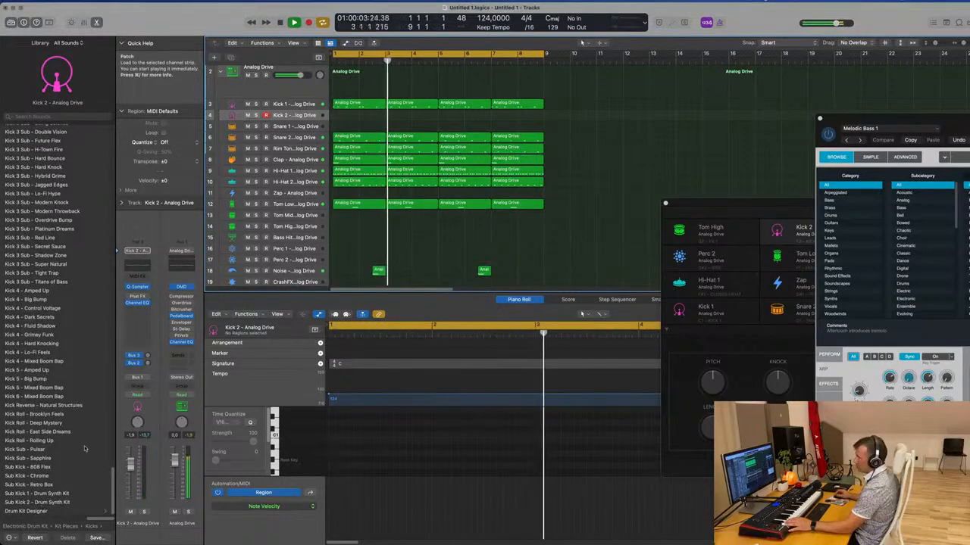
left_click(32, 450)
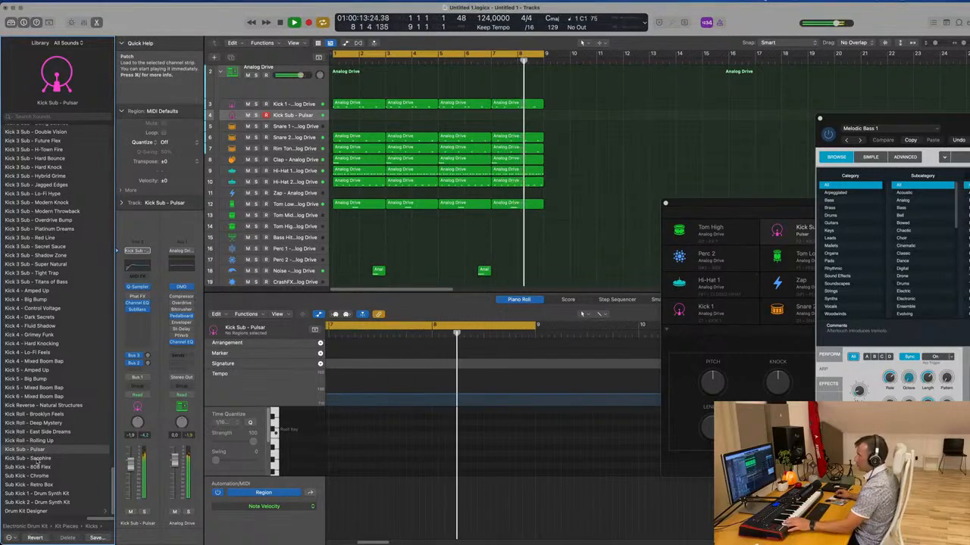
left_click(38, 460)
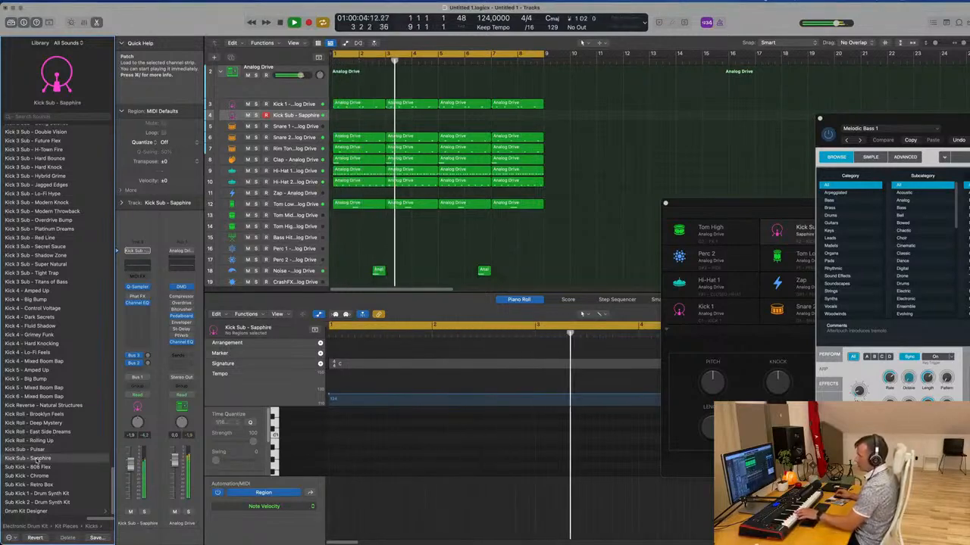
left_click(23, 468)
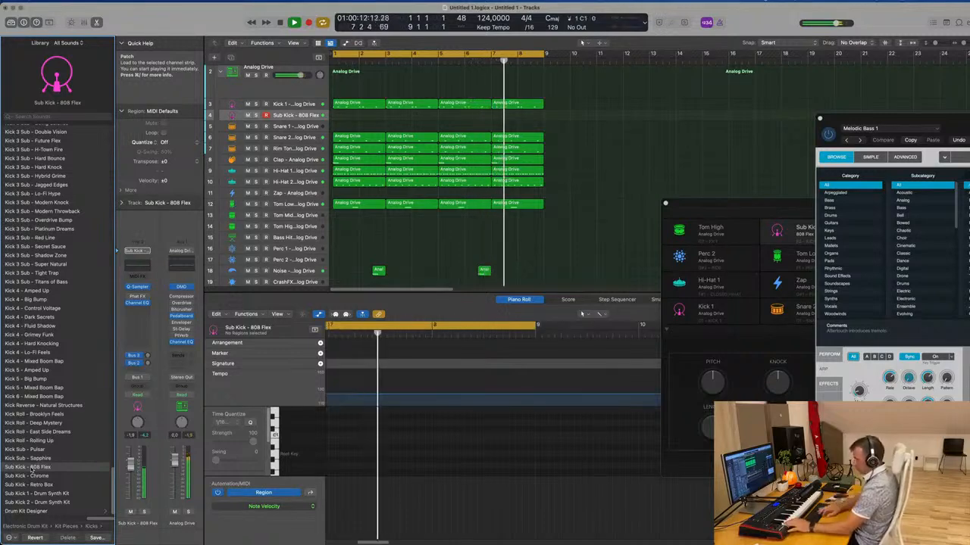
Record a sub kick part over bars 1 to 6 and delete the stray higher-pitched note in bar 2.
key("r")
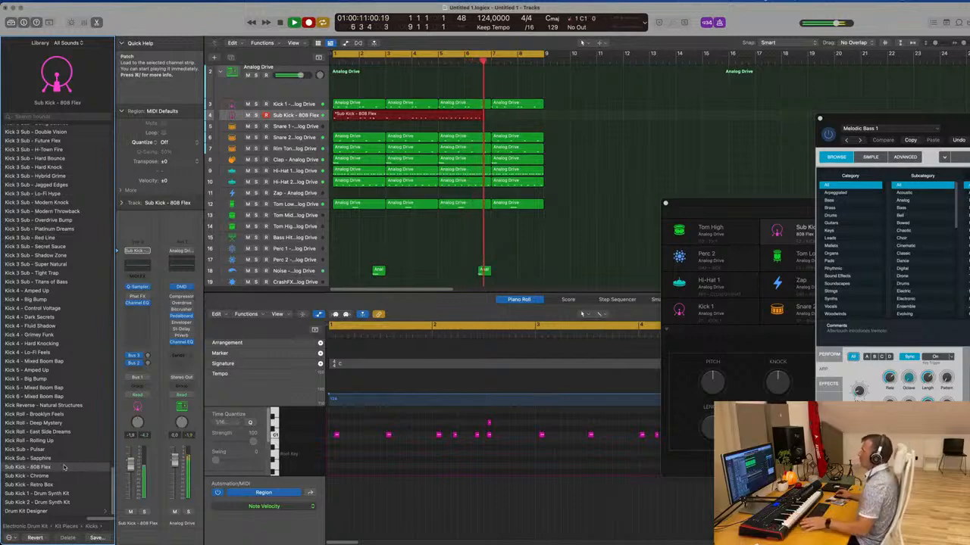
key("space")
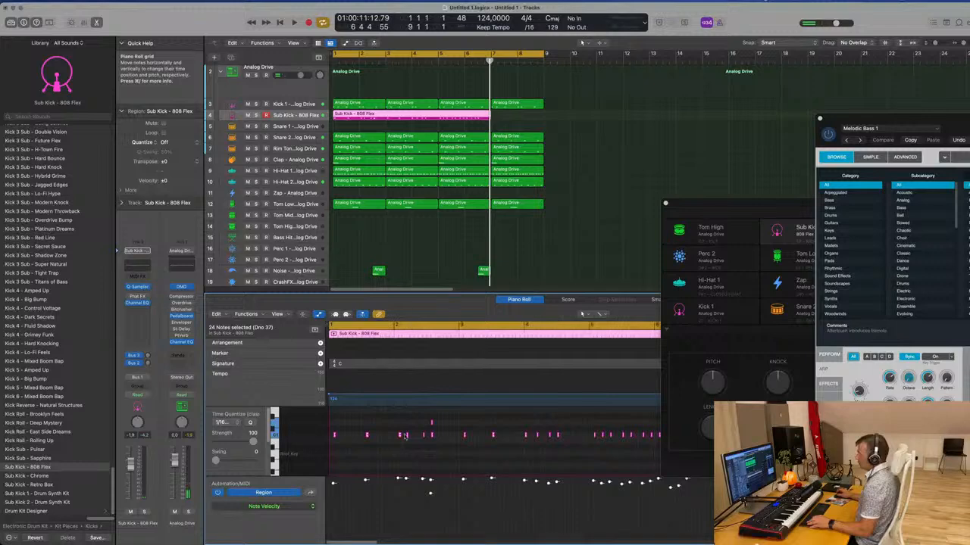
key("super+Left")
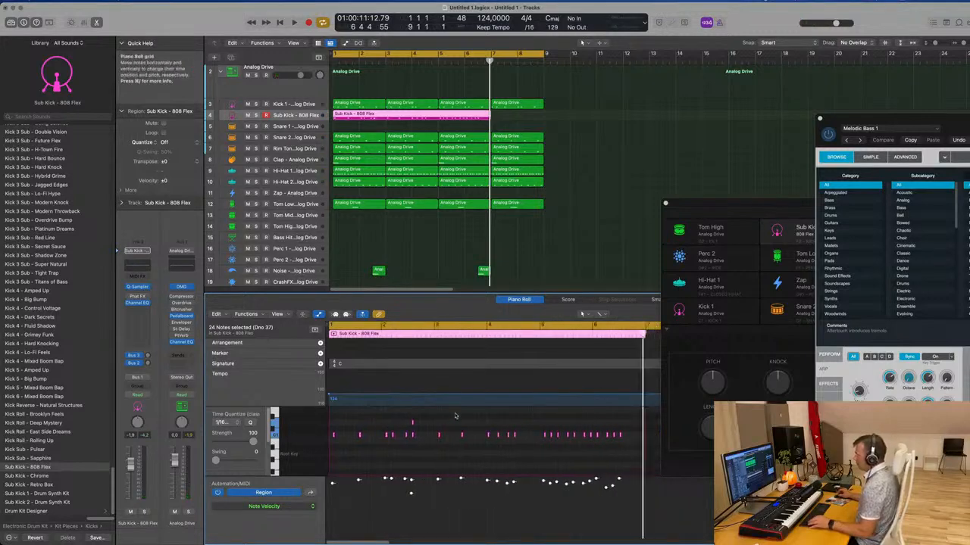
key("space")
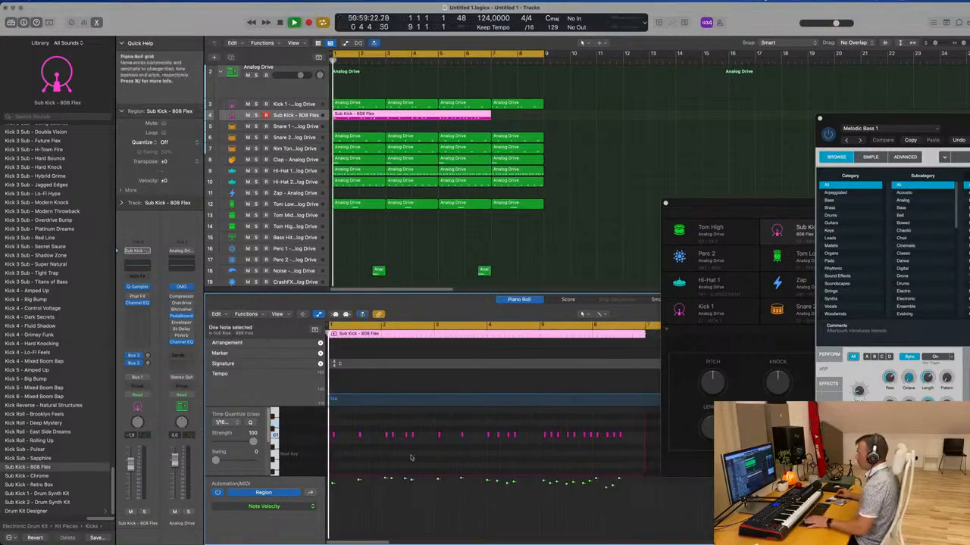
Select all the recorded sub kick notes and shift them slightly earlier so the first one lands on bar 1.
key("super+Right")
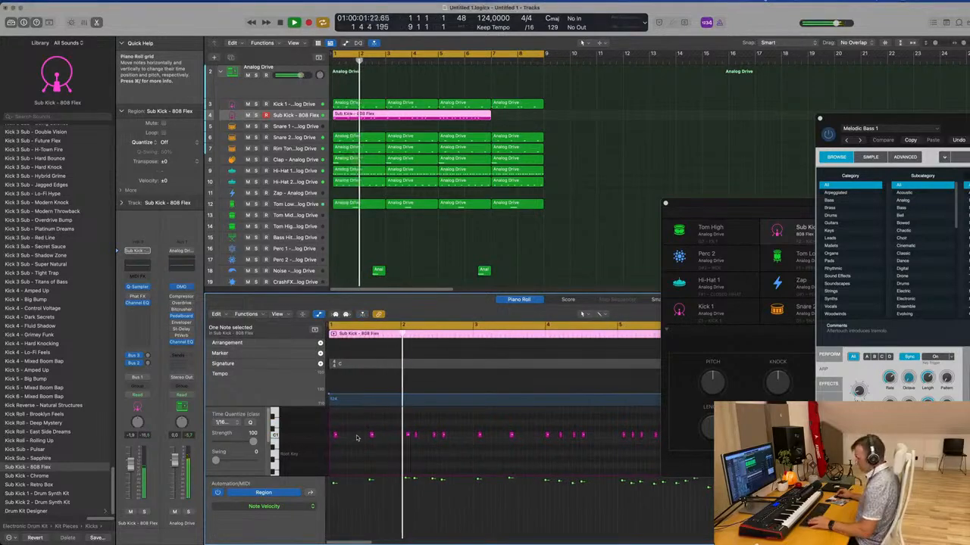
left_click(356, 439)
key("space")
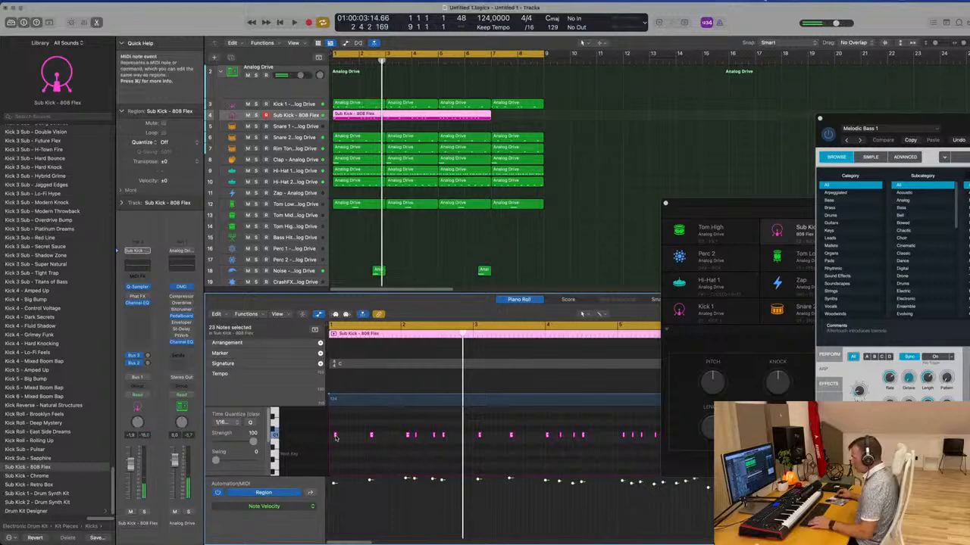
key("Return")
key("space")
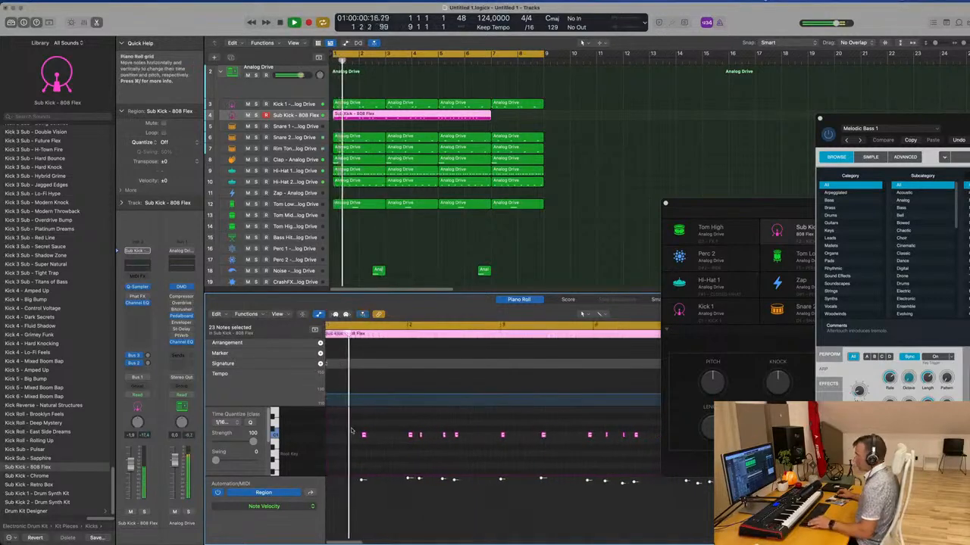
Play back the sub kick region and examine its note timing against the grid across bars 1 to 6.
key("super+Right")
key("super+Right")
key("super+Right")
key("super+Right")
key("super+Right")
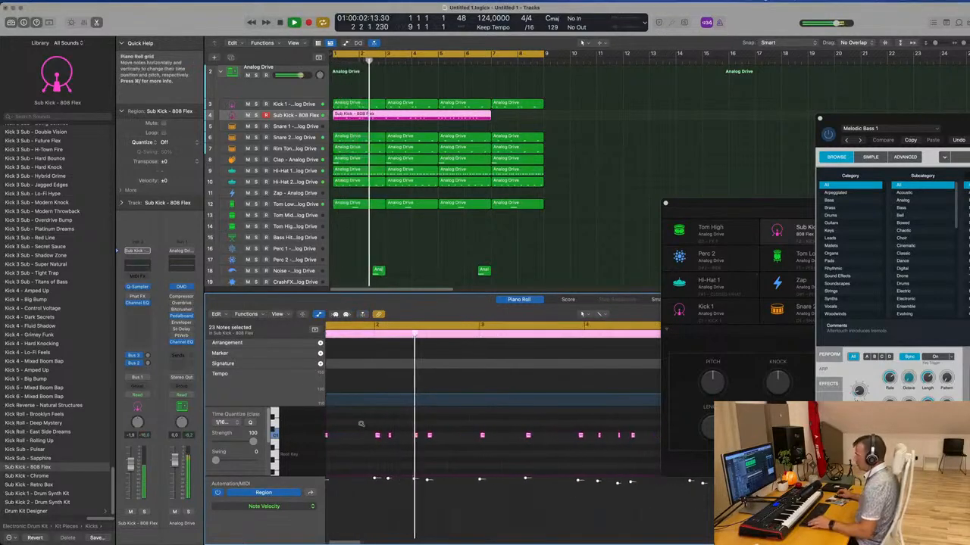
key("super+Left")
key("super+Left")
key("super+Left")
key("super+Left")
key("super+Left")
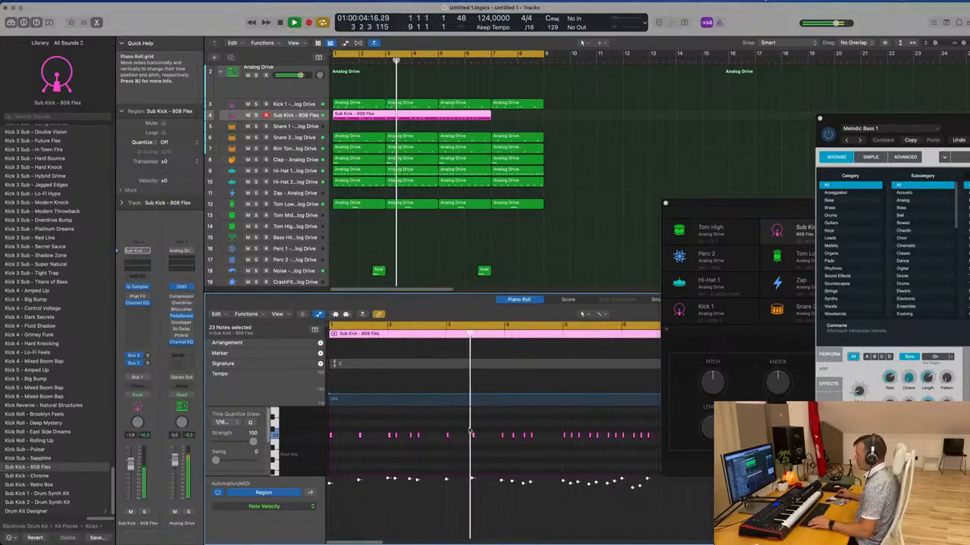
key("super+Right")
key("super+Right")
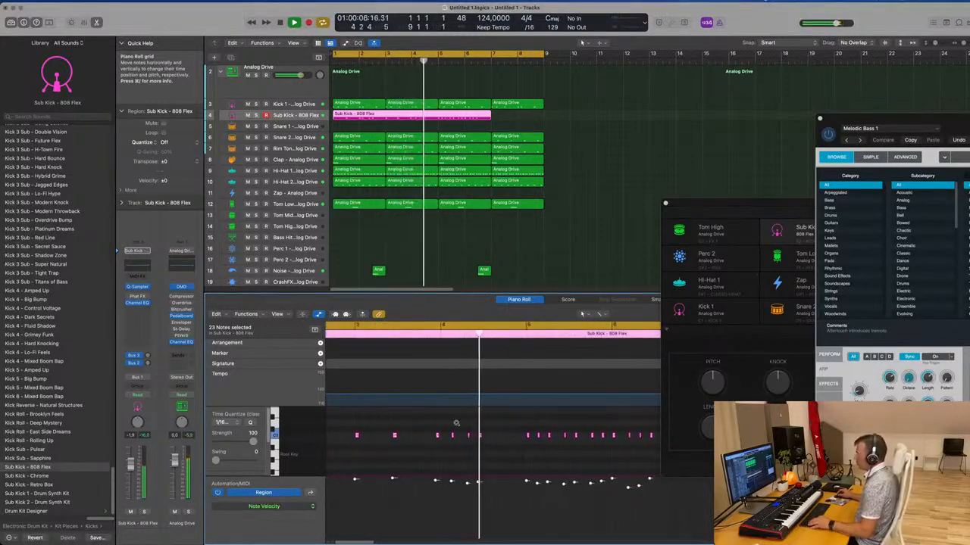
key("super+Left")
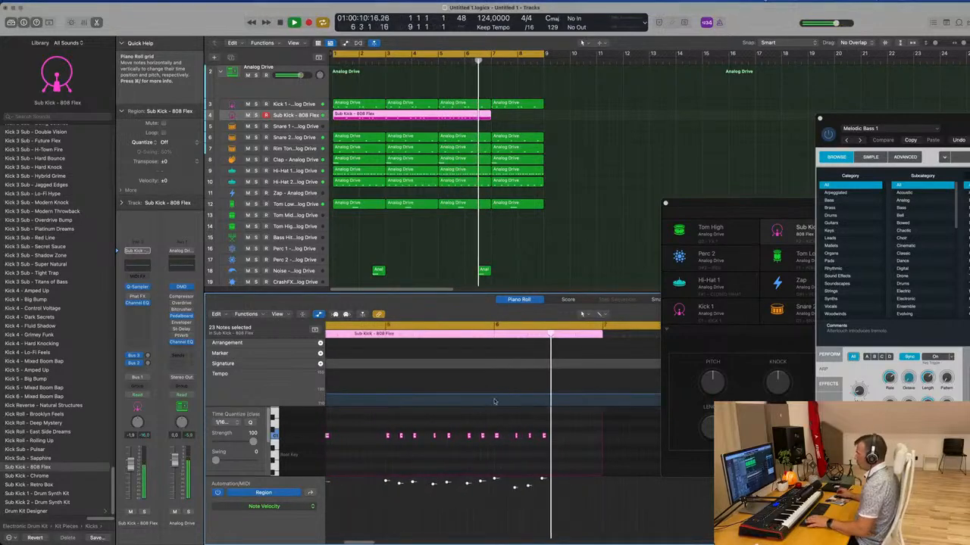
key("super+Right")
key("super+Right")
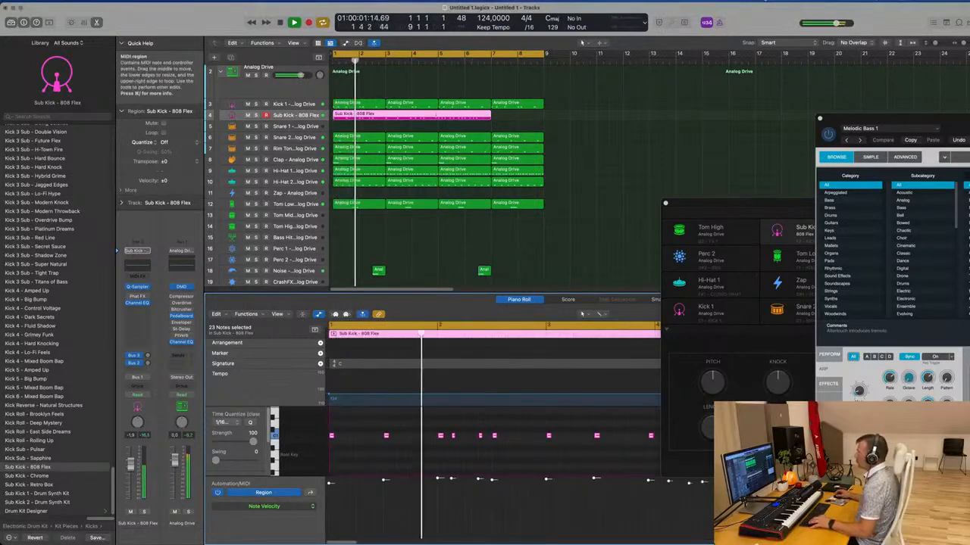
Split the Sub Kick - 808 Flex region at bar 5 and remove the rest, keeping only the first four bars.
left_click(438, 115)
key("Delete")
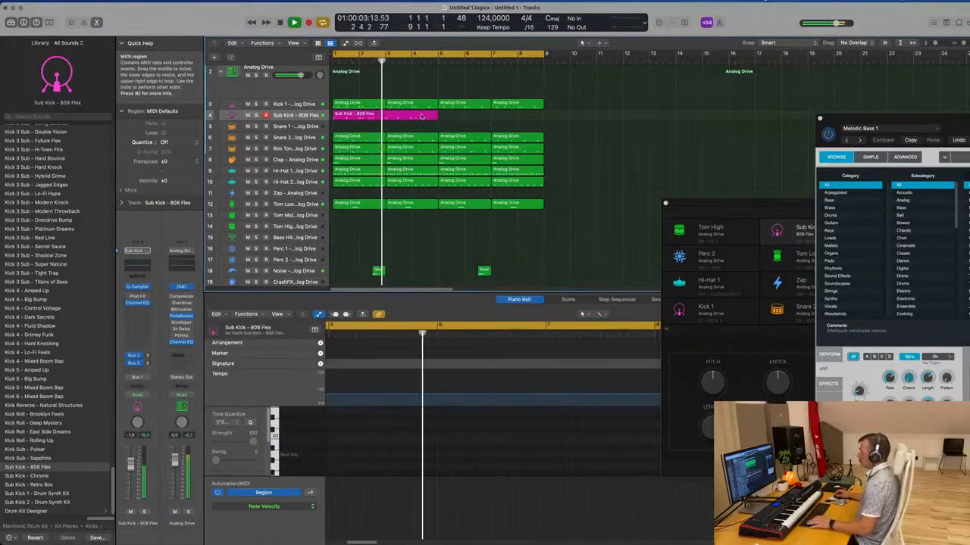
left_click(422, 115)
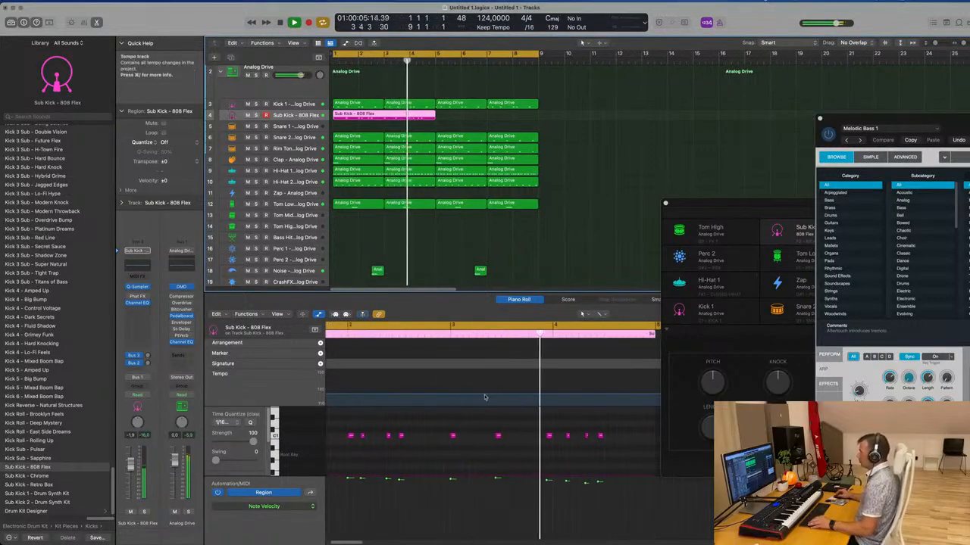
Move the mid-bar 3 sub kick note and the four-note group starting at bar 4 slightly later onto the grid.
key("Return")
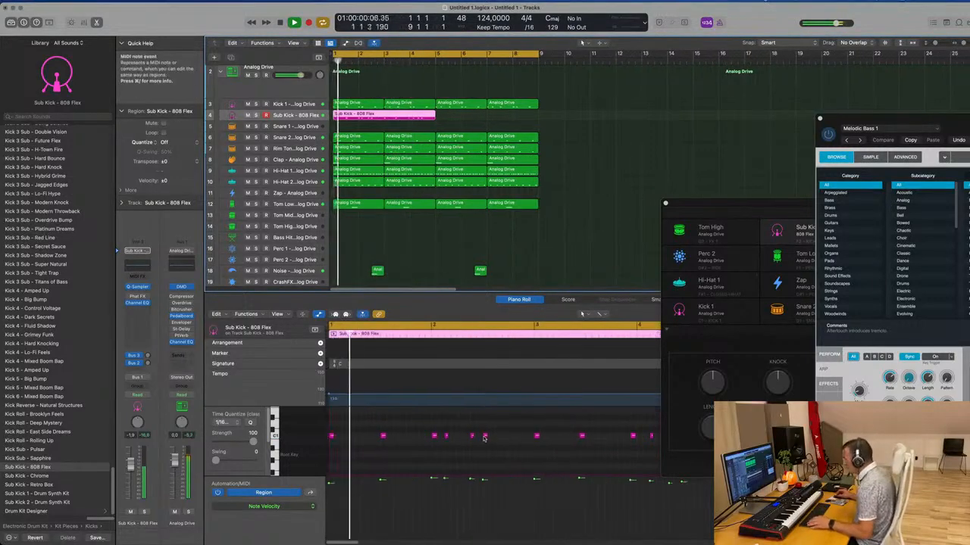
left_click(575, 437)
left_click_drag(576, 438, 582, 440)
scroll(518, 440, "down", 1)
key("Return")
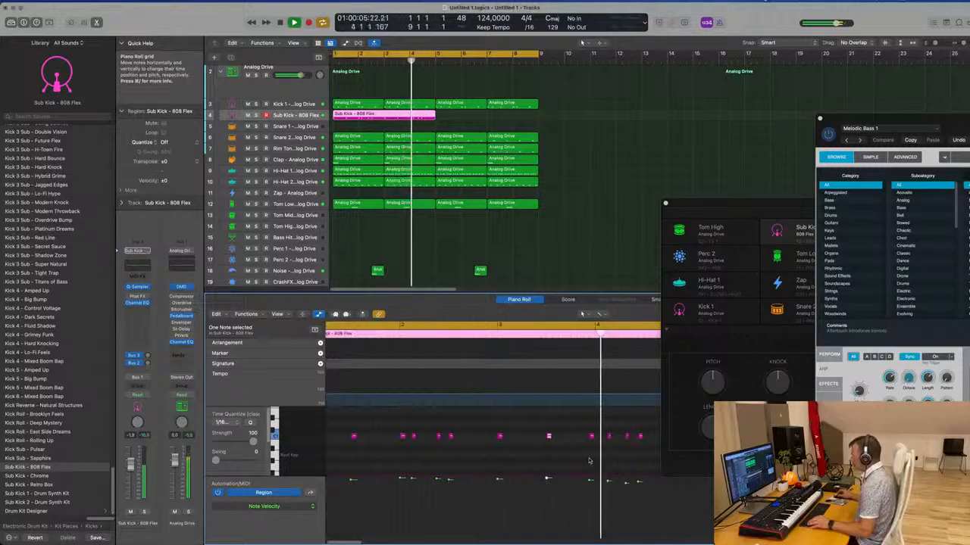
left_click_drag(441, 423, 514, 453)
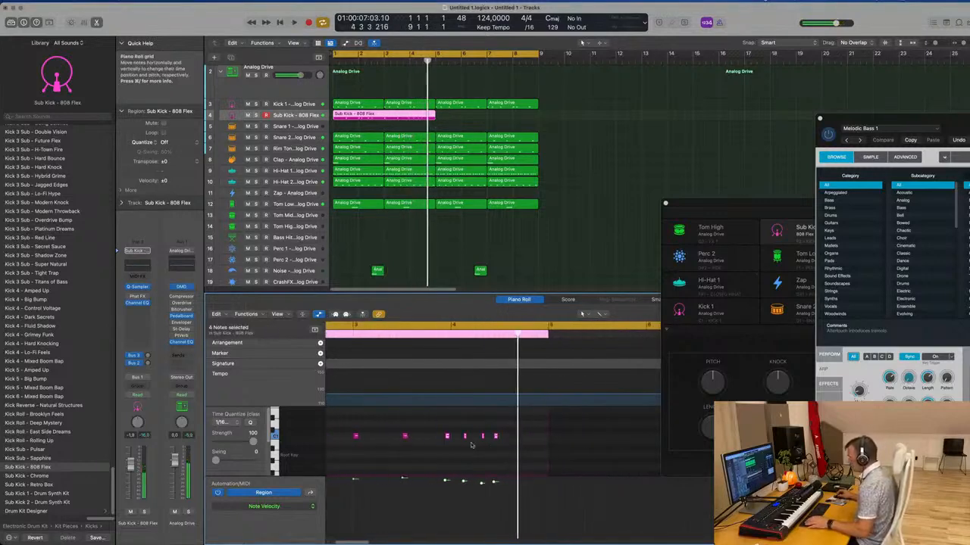
left_click_drag(450, 439, 456, 439)
Repeat the four-bar sub kick region once so the part fills all eight bars.
key("space")
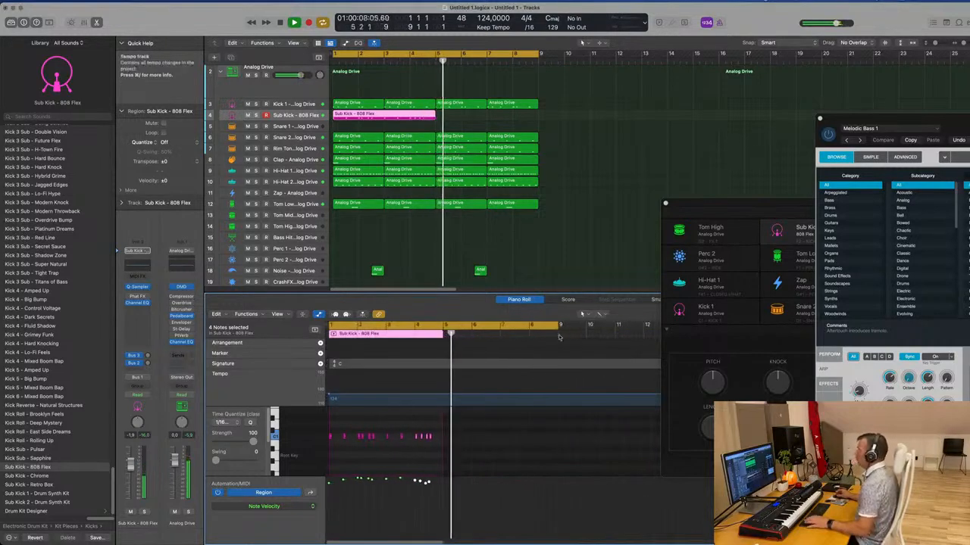
key("Return")
key("super+r")
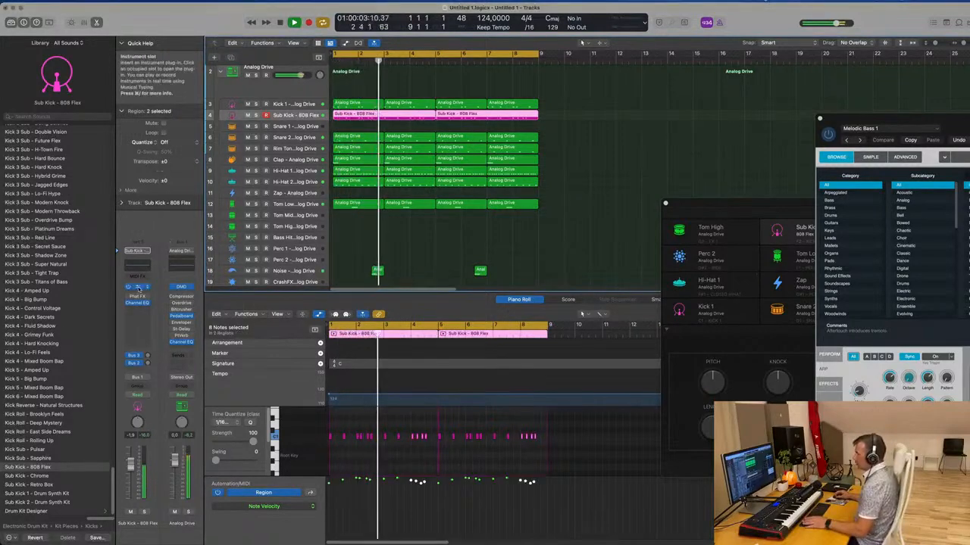
Try the sub kick sampler's fine pitch, enable its LP 12dB Lush filter with cutoff around 48 %, and close the sampler window.
left_click(138, 287)
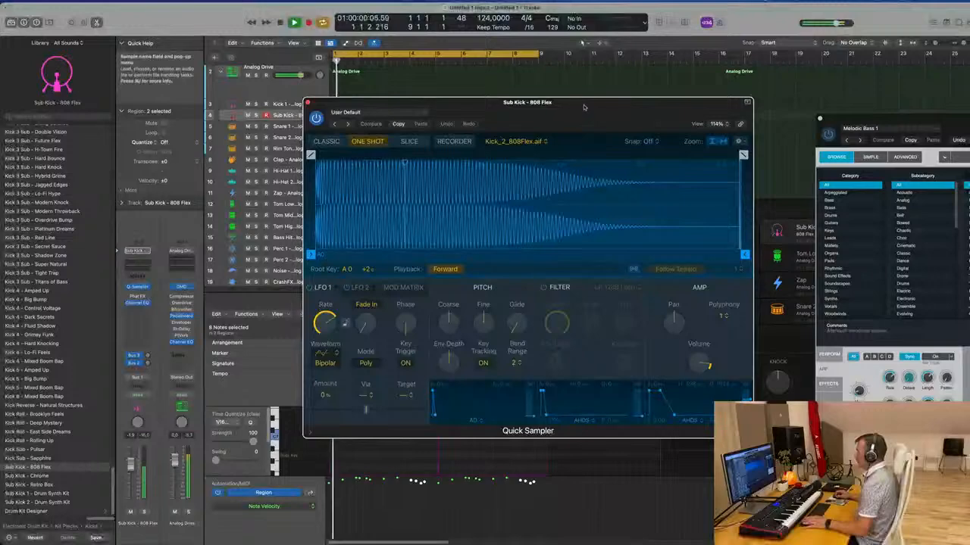
left_click_drag(527, 101, 618, 93)
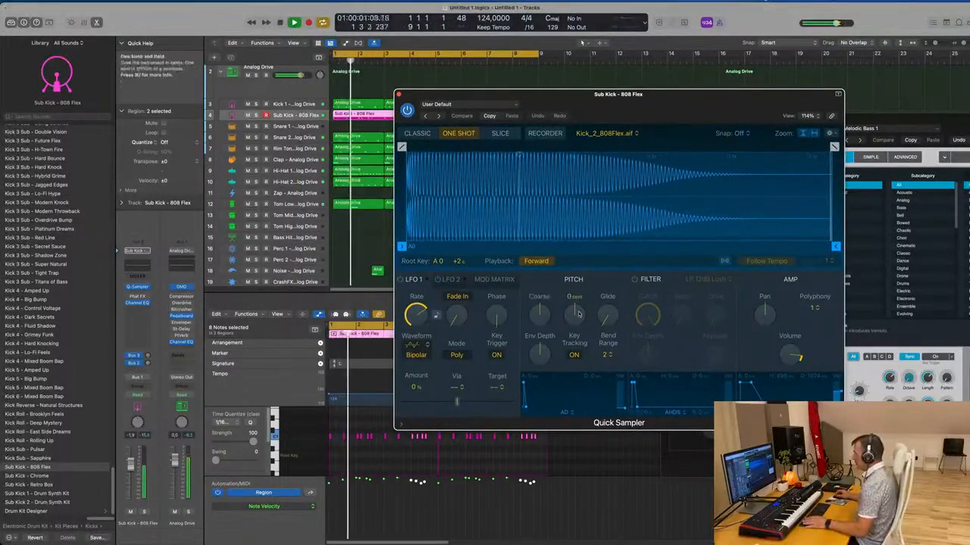
mouse_move(578, 313)
left_mouse_down()
mouse_move(577, 327)
mouse_move(582, 313)
left_mouse_up()
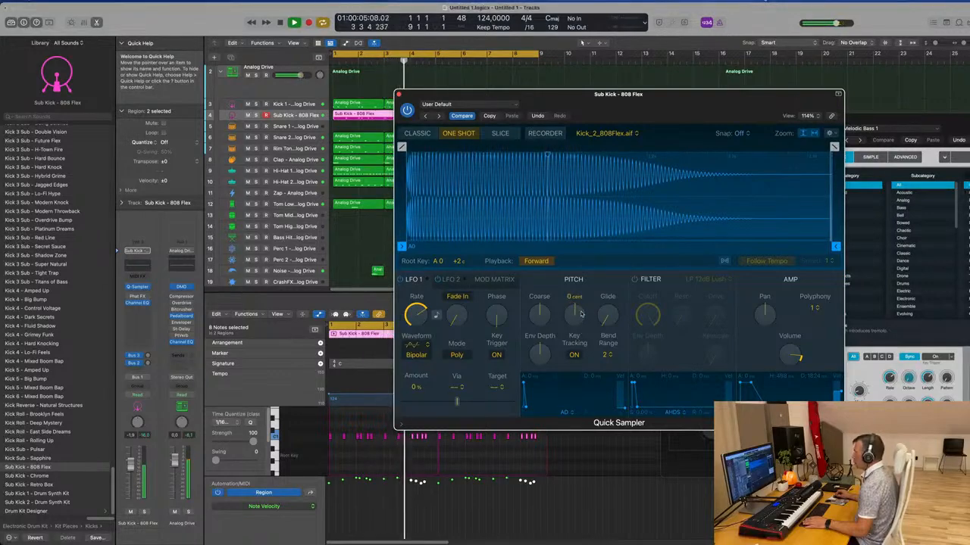
left_click(634, 279)
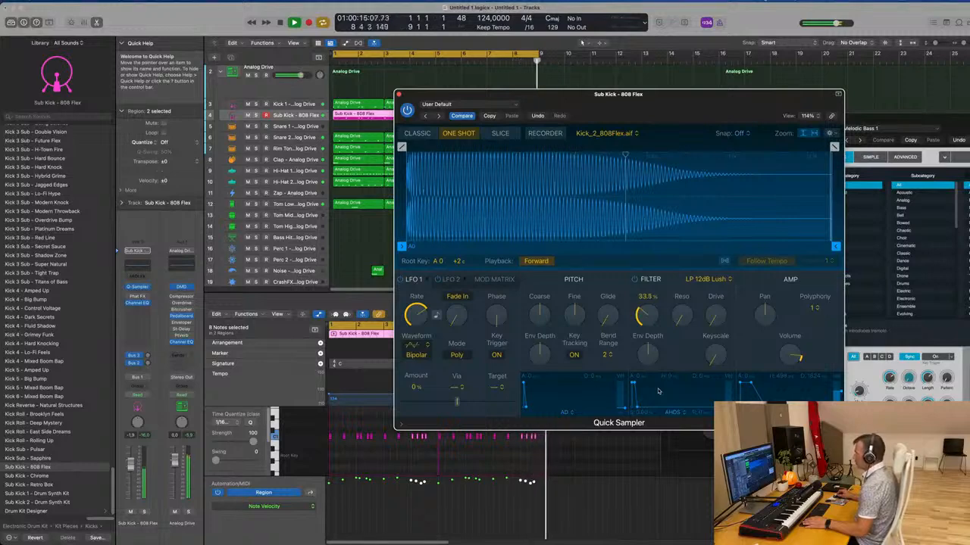
left_click_drag(659, 391, 651, 320)
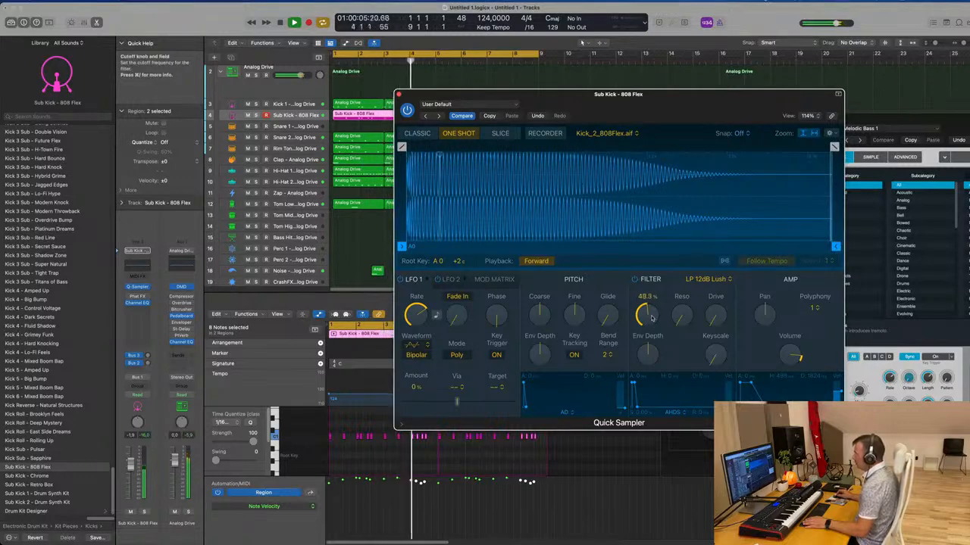
left_click_drag(618, 94, 553, 91)
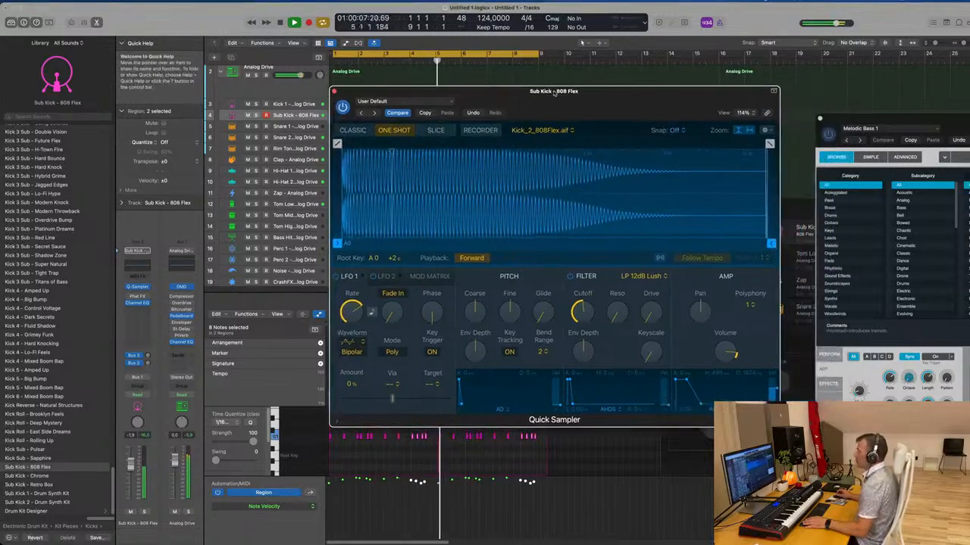
left_click(334, 91)
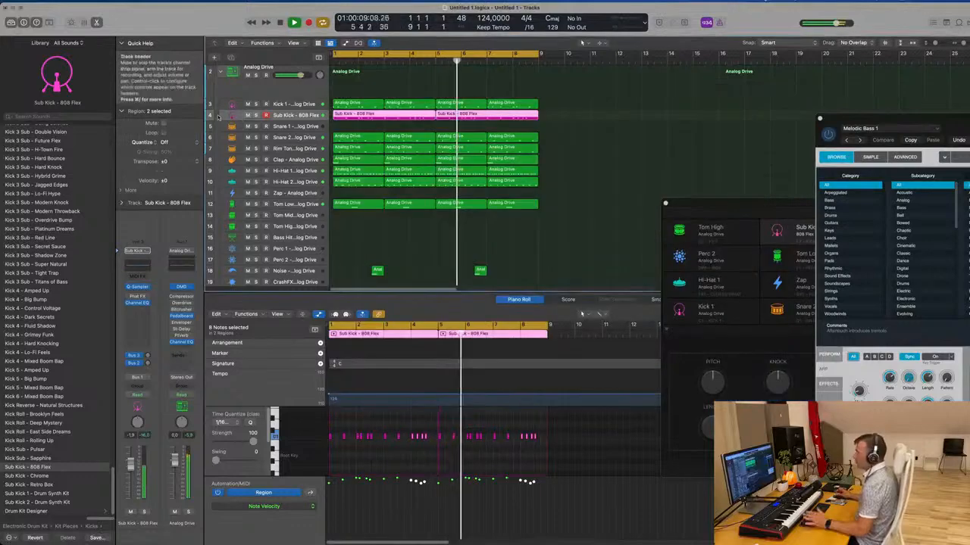
Clear the region selection and play the eight-bar drum loop from the start to review its tracks.
left_click(505, 190)
scroll(531, 212, "down", 1)
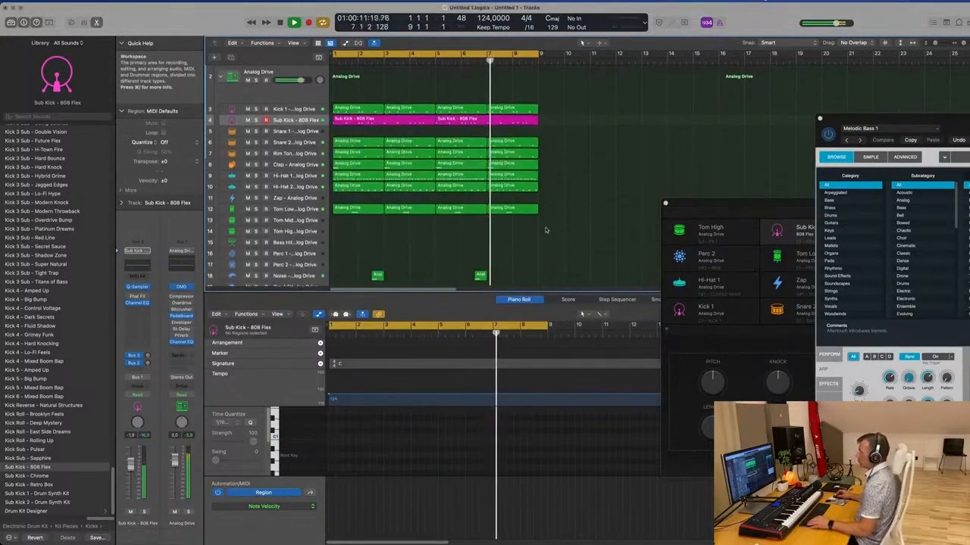
scroll(546, 229, "down", 2)
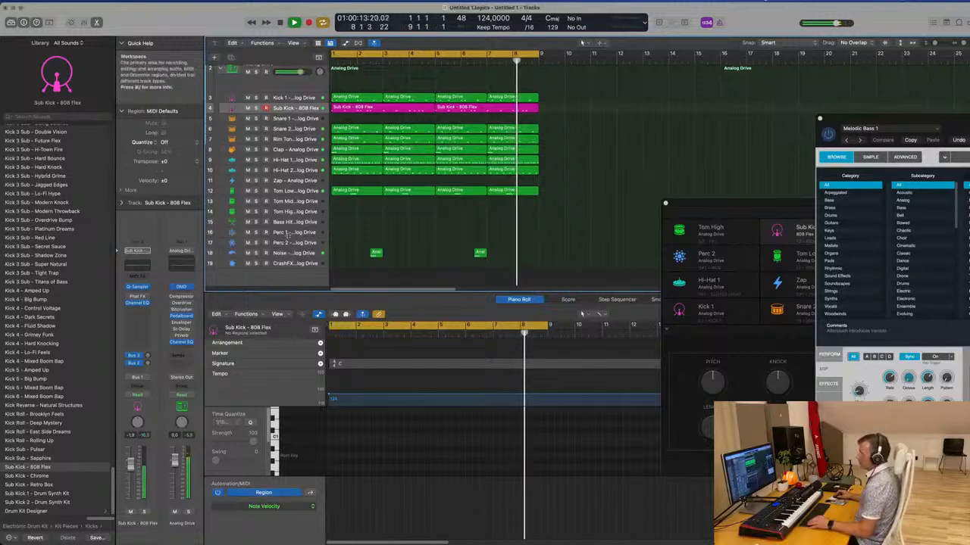
scroll(363, 174, "up", 5)
key("Return")
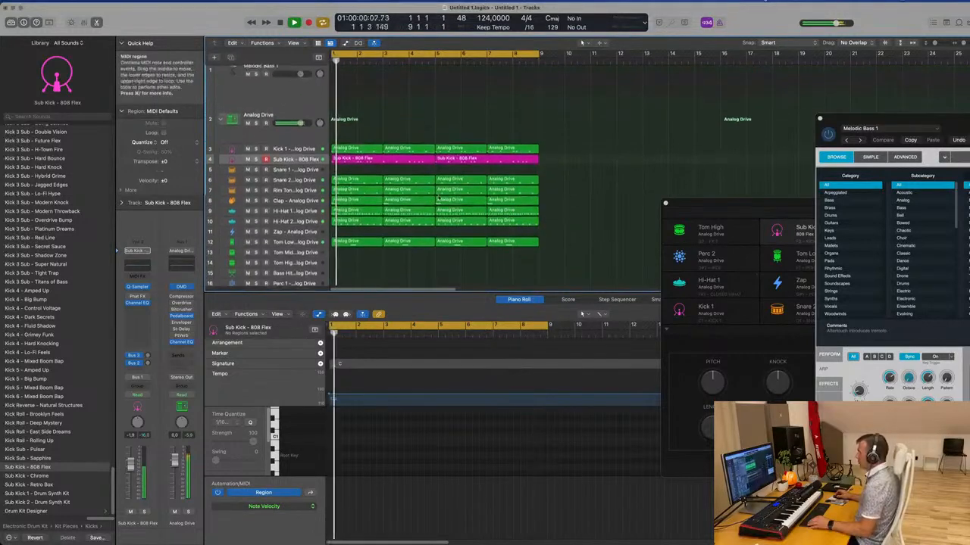
scroll(455, 125, "up", 1)
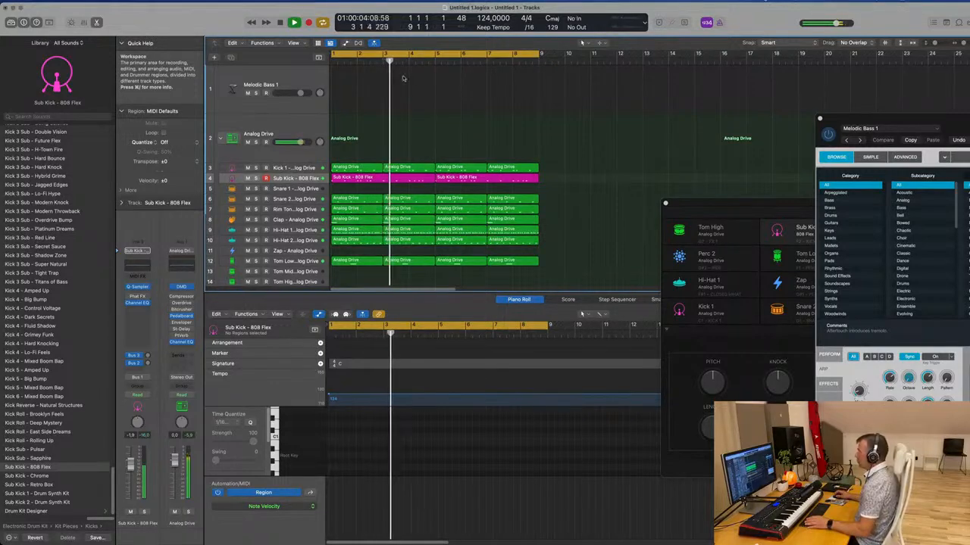
Move the first region of the Snare 2 track onto the Snare 1 track at bar 1.
left_click(356, 199)
left_click_drag(356, 198, 356, 189)
key("space")
Delete the first three notes of the Snare 1 region and duplicate the last one, leaving two hits near the end of bar 2.
scroll(341, 437, "up", 3)
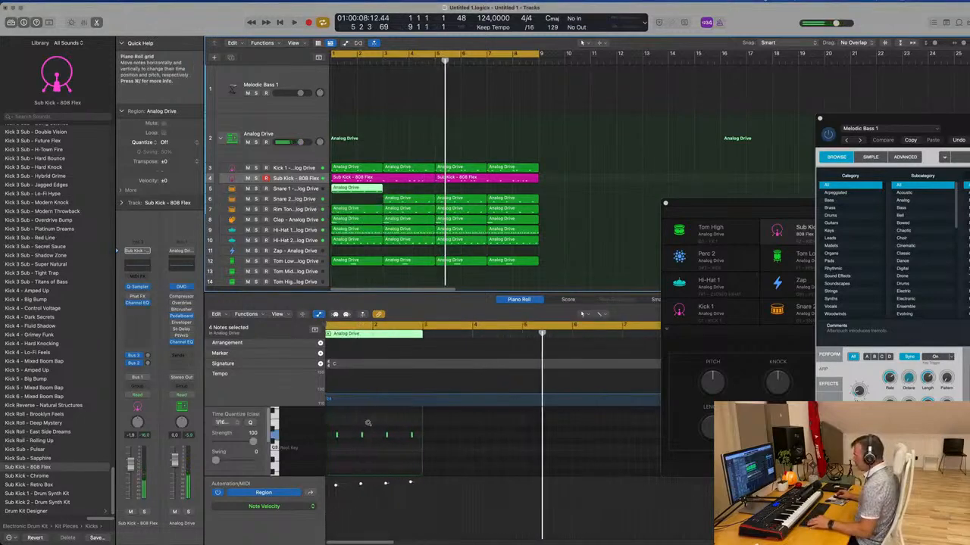
scroll(334, 434, "up", 3)
left_click_drag(339, 429, 436, 448)
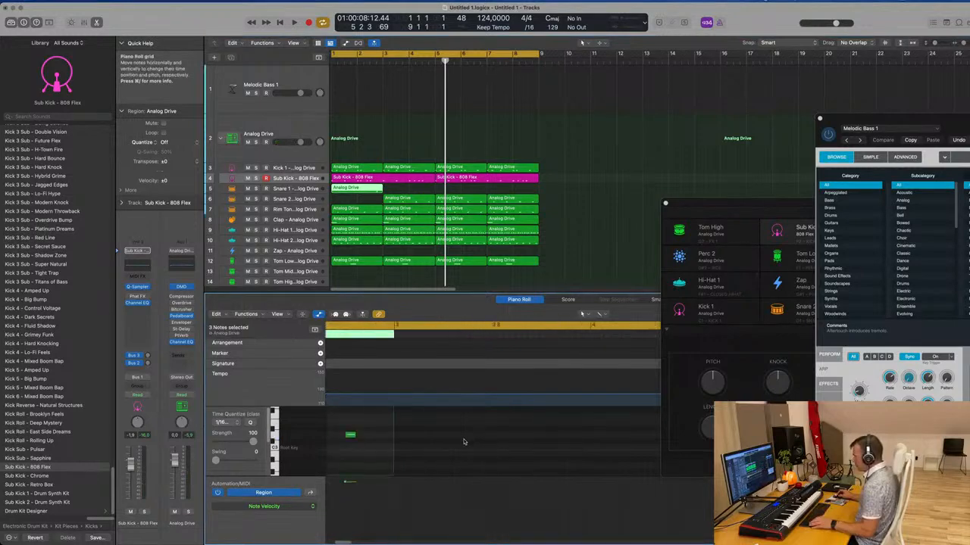
mouse_move(443, 438)
left_mouse_down()
mouse_move(463, 439)
mouse_move(425, 437)
left_mouse_up()
Copy the bar 3 region of the Snare 2 track to bar 1 to fill the gap.
key("space")
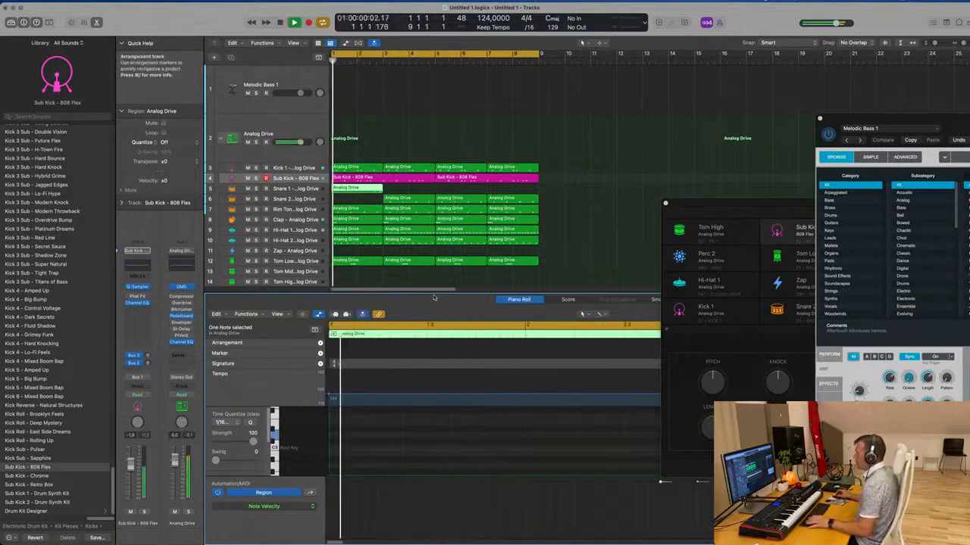
left_click(421, 201)
left_click_drag(421, 200, 370, 200)
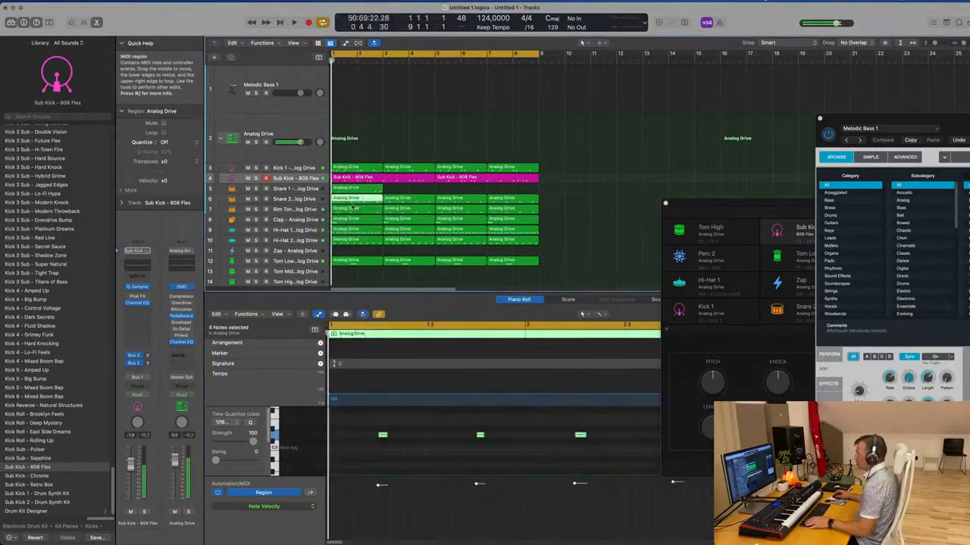
Audition the edited Snare 1 region and repeat it three times to fill the eight-bar loop.
left_click(397, 191)
left_click(375, 188)
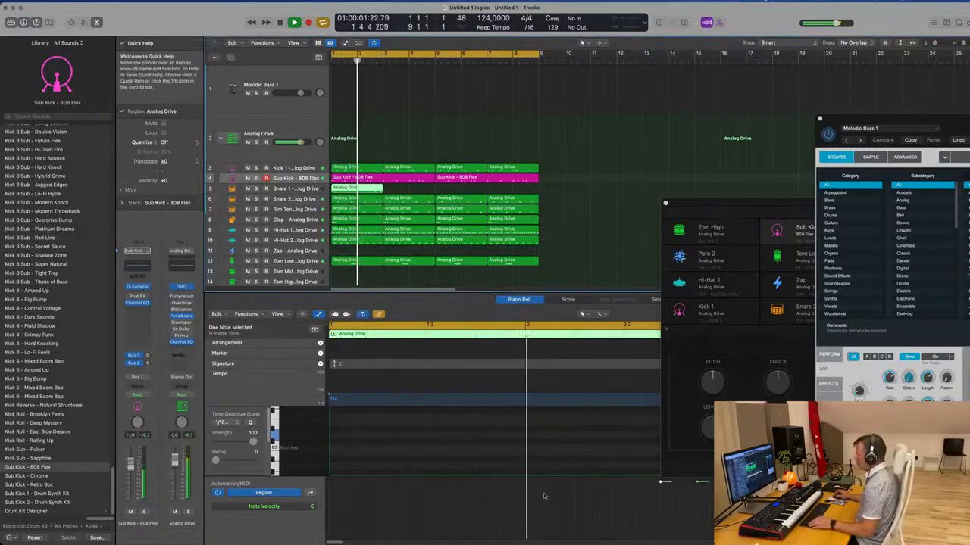
scroll(558, 457, "right", 2)
scroll(559, 457, "right", 2)
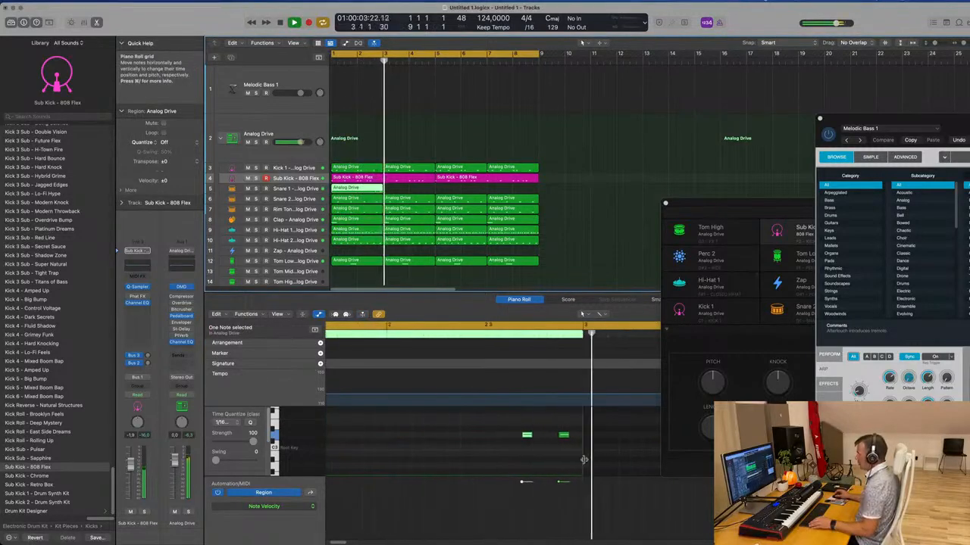
key("Return")
left_click(368, 189)
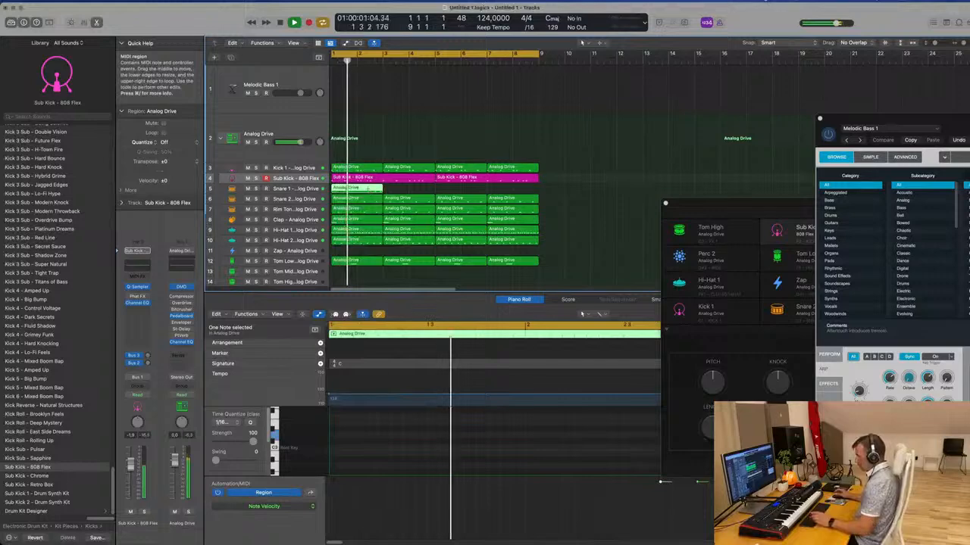
key("super+r")
key("super+r")
key("super+r")
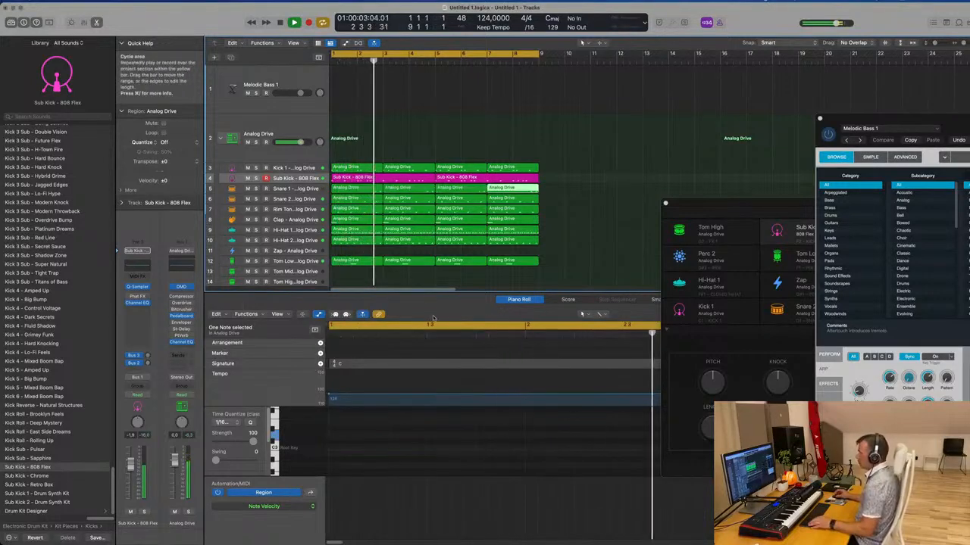
left_click(303, 189)
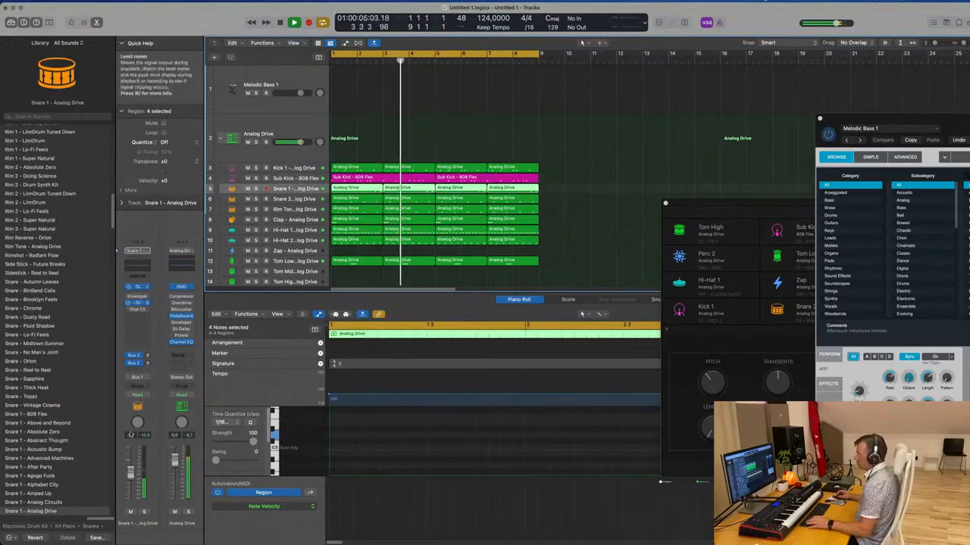
Repeat the whole eight-bar drum pattern three times so that it extends to bar 33.
left_click(288, 75)
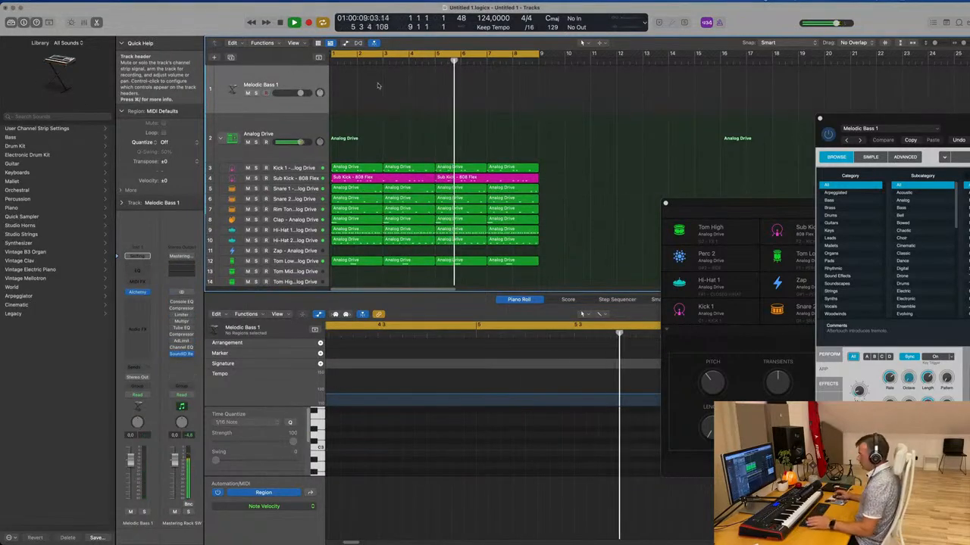
key("super+z")
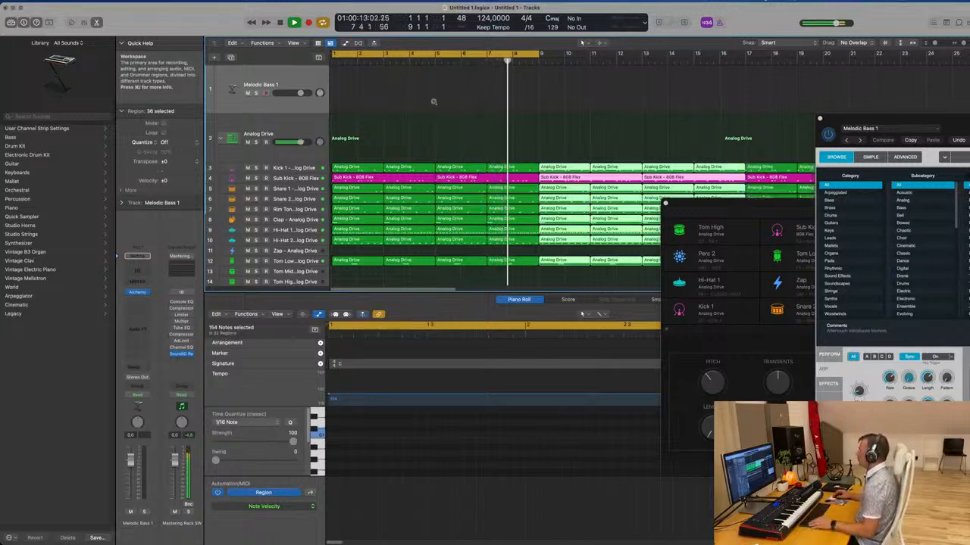
scroll(433, 101, "down", 5)
Record a short MIDI bass part over bars 1 and 2 on the Melodic Bass 1 track.
left_click(283, 77)
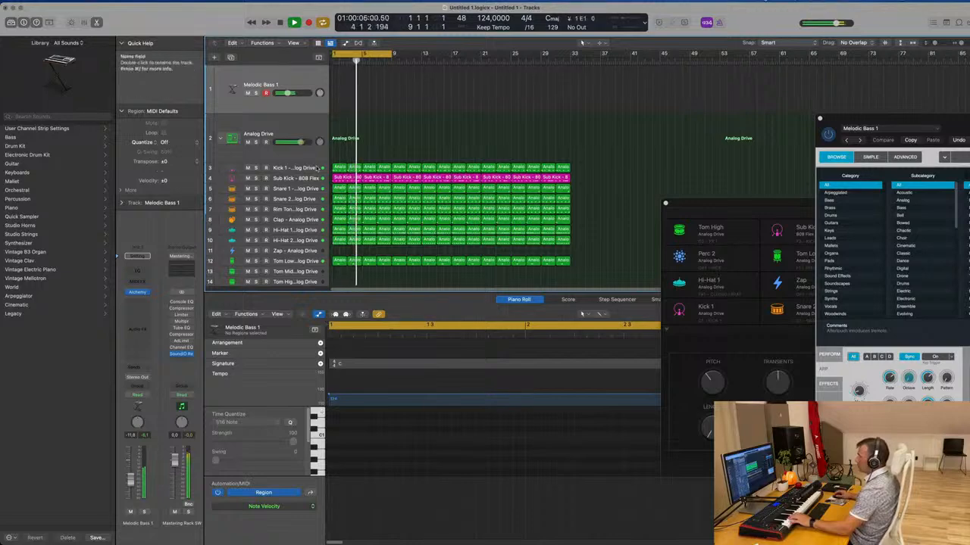
left_click(318, 167)
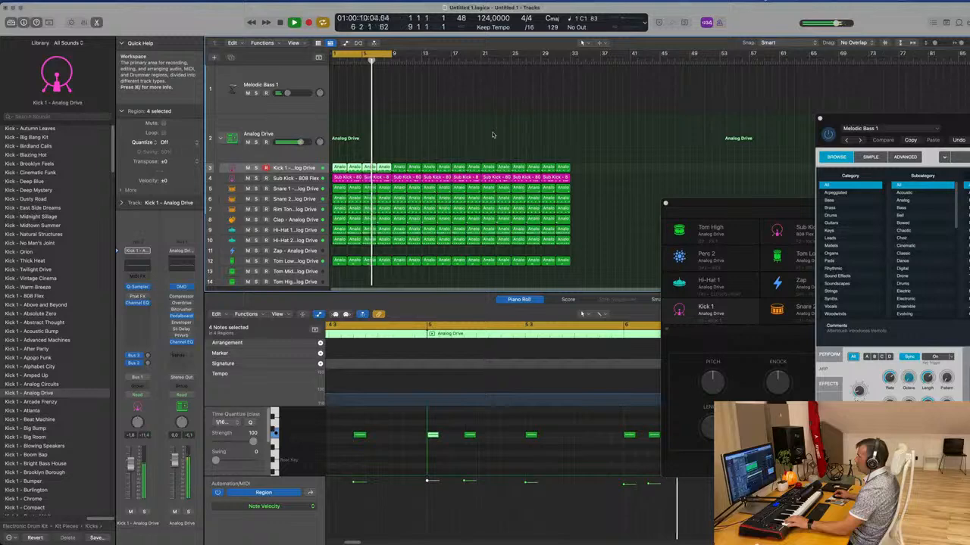
left_click(295, 82)
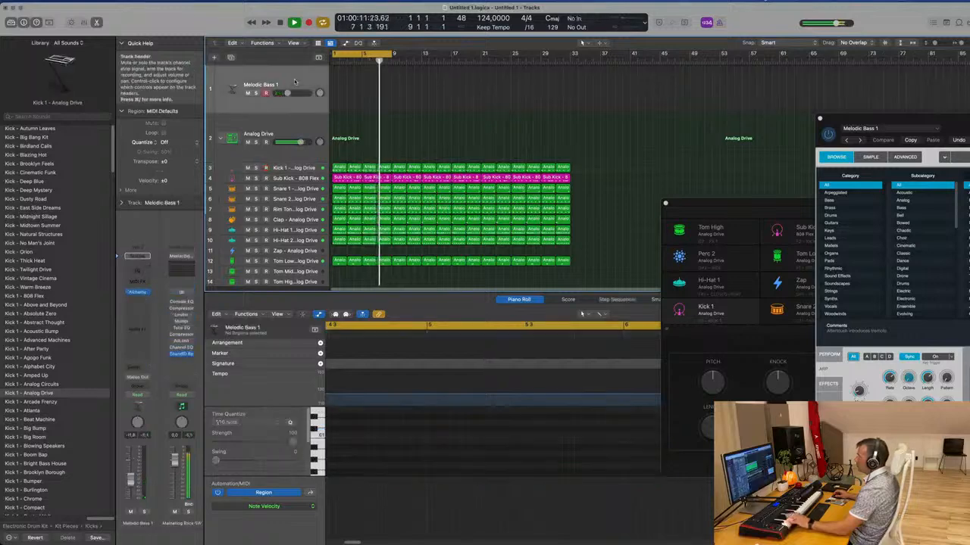
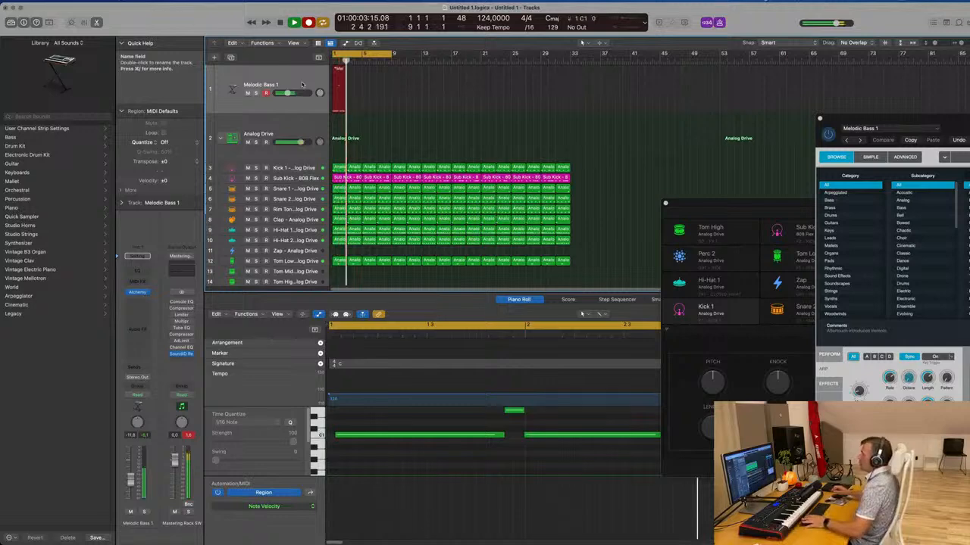
key("space")
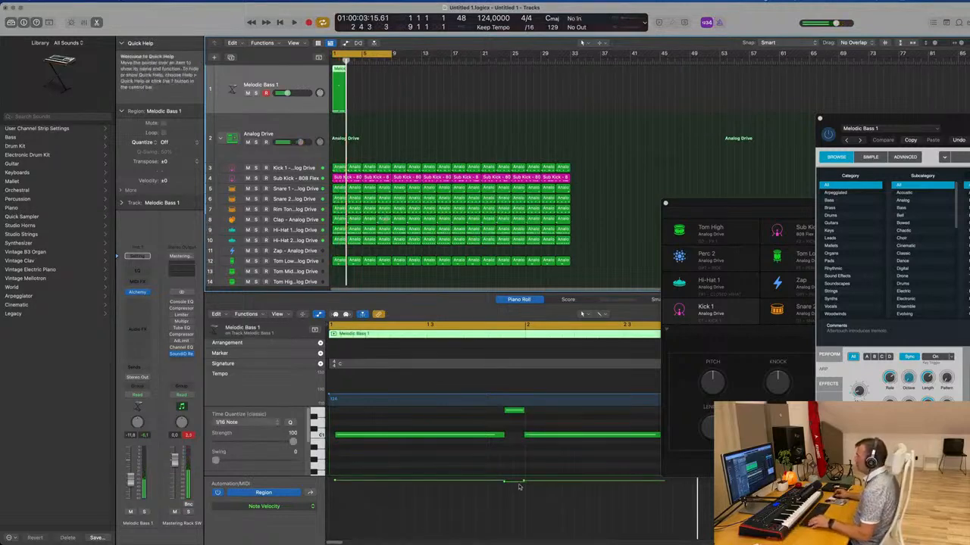
Delete the recorded long bass note at bar 2 and mute the Sub Kick - 808 Flex track.
scroll(521, 472, "down", 2)
left_click(522, 435)
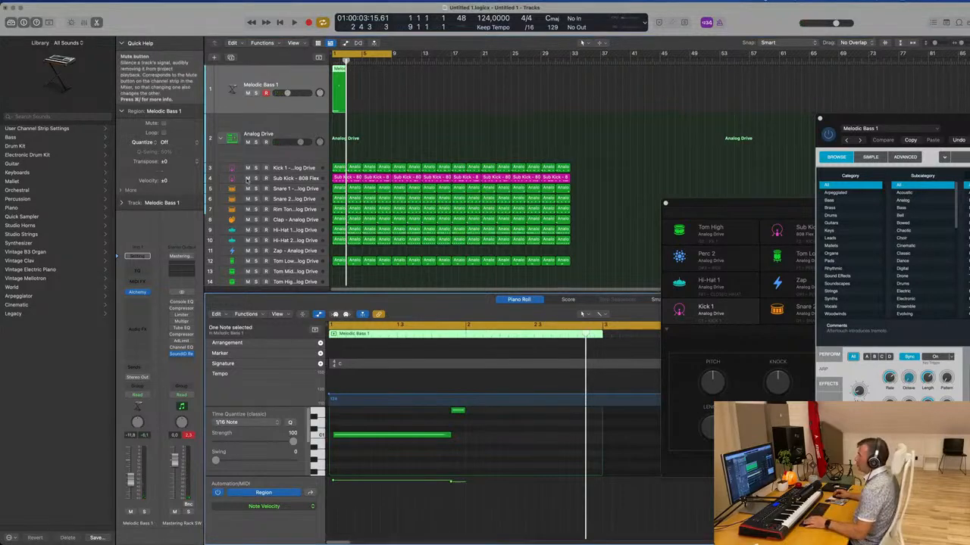
left_click(247, 178)
key("space")
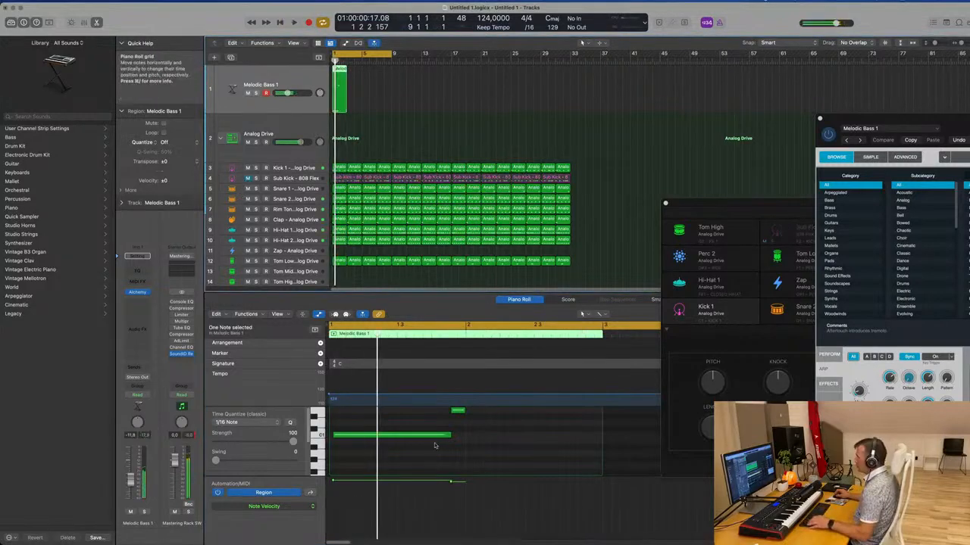
Align the long C1 bass note to 1 1 1 1 with length 0 3 2 0, and fit the short higher note between its end and bar 2.
left_click(403, 434)
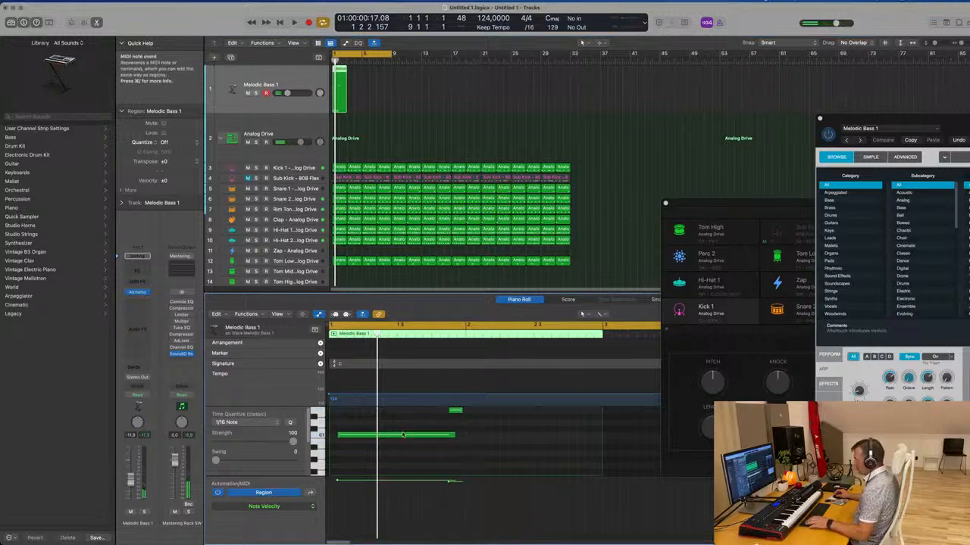
left_click_drag(407, 437, 397, 437)
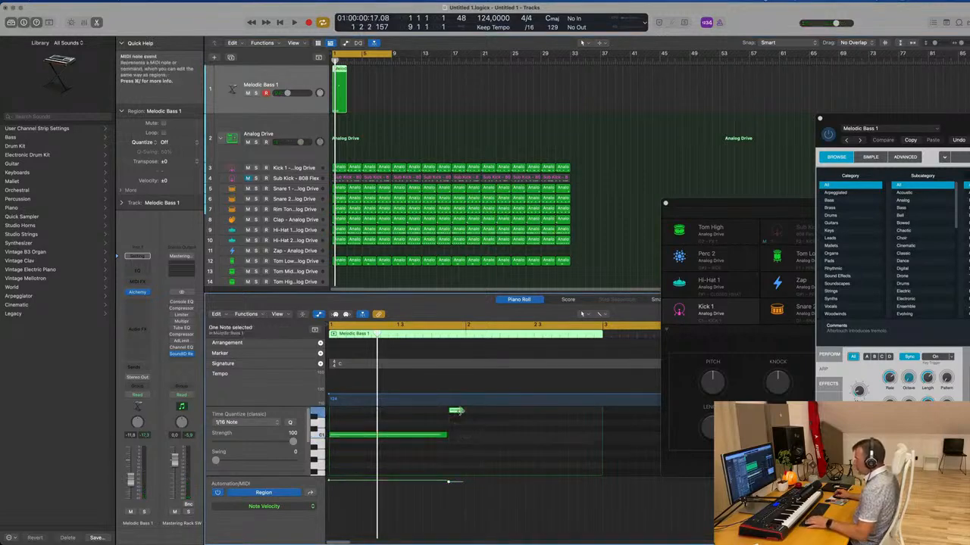
left_click_drag(457, 410, 466, 414)
key("space")
left_click_drag(456, 447, 447, 440)
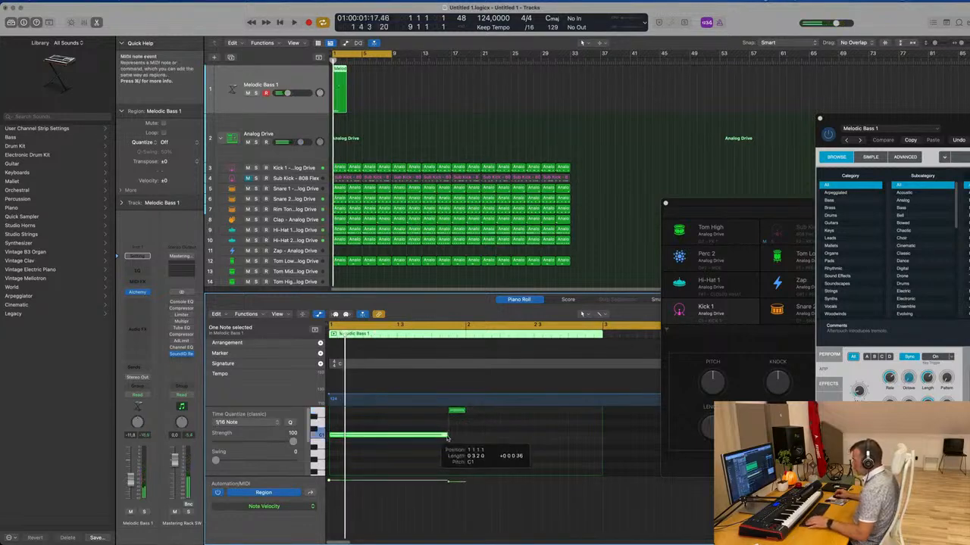
key("space")
key("space")
Repeat the two-bar Melodic Bass 1 region three times to fill the loop up to bar 9.
left_click_drag(391, 105, 327, 104)
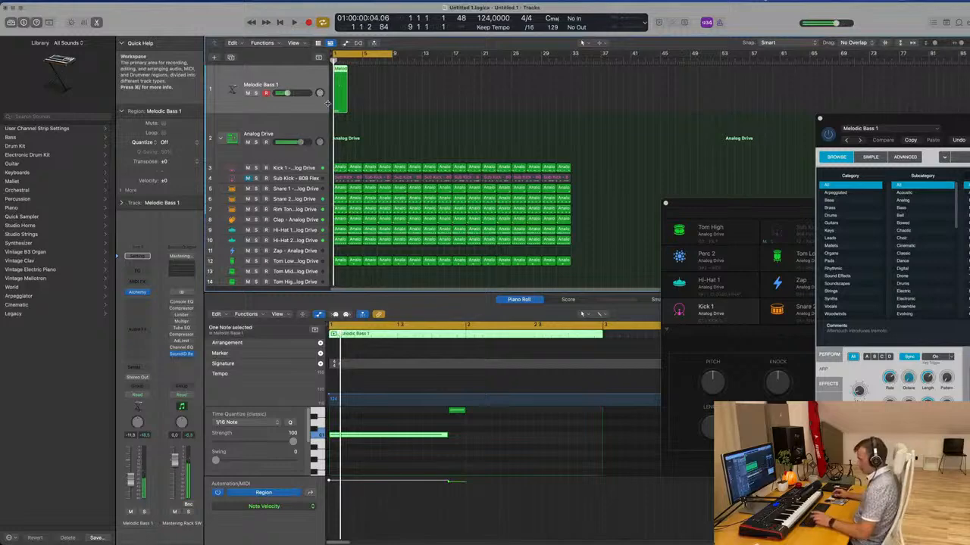
key("super+r")
key("super+r")
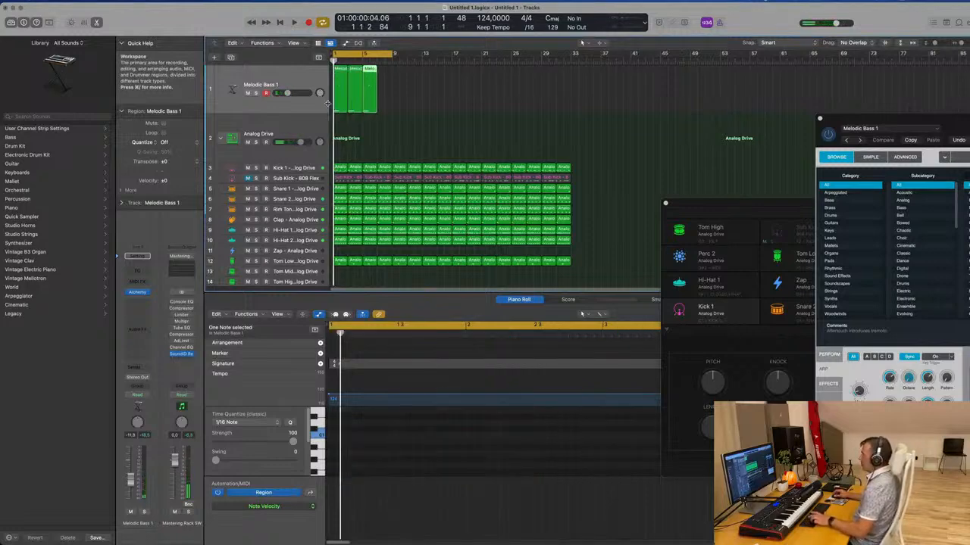
left_click(446, 105)
key("space")
key("space")
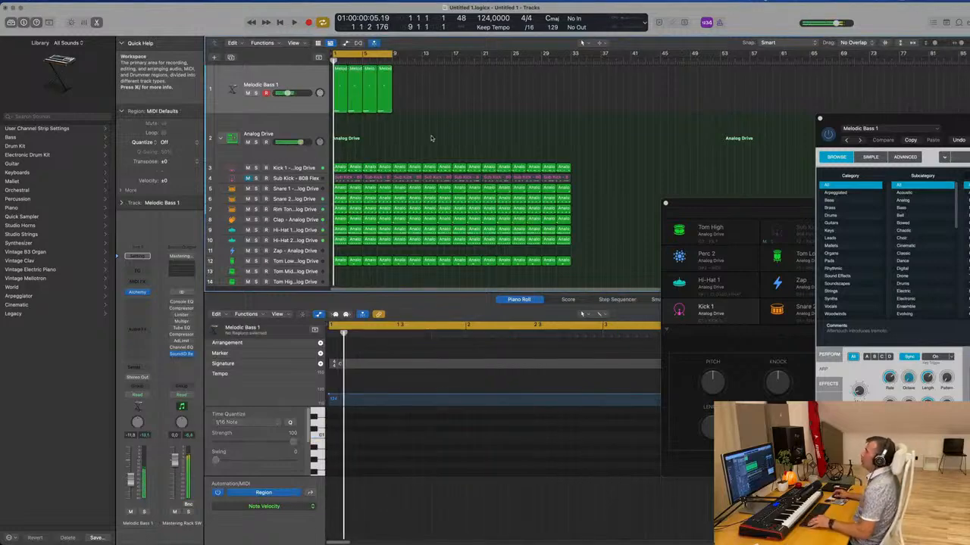
Copy the two bass notes of the first bar into the second bar of all four Melodic Bass 1 regions.
key("super+Right")
key("super+Right")
key("super+Right")
key("space")
key("super+Left")
key("super+Left")
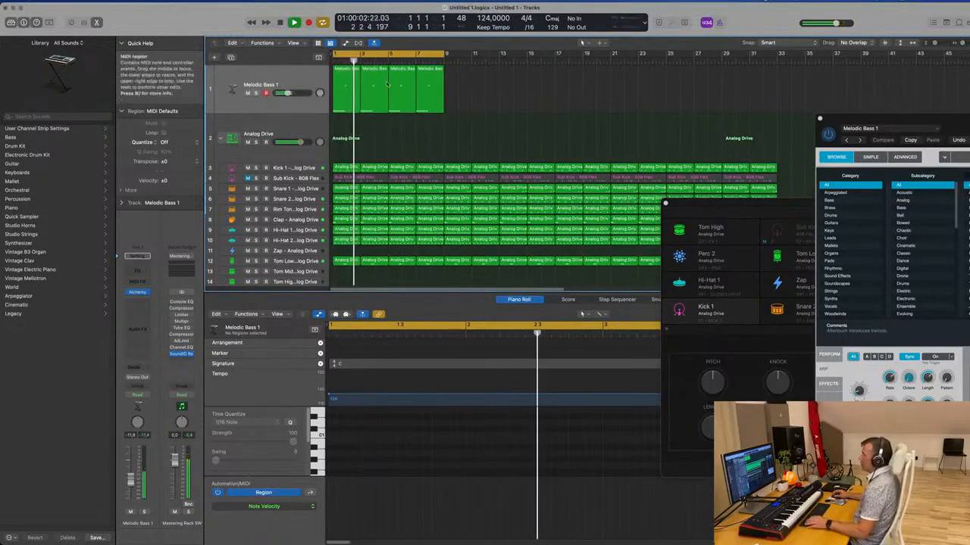
key("space")
left_click_drag(515, 109, 339, 104)
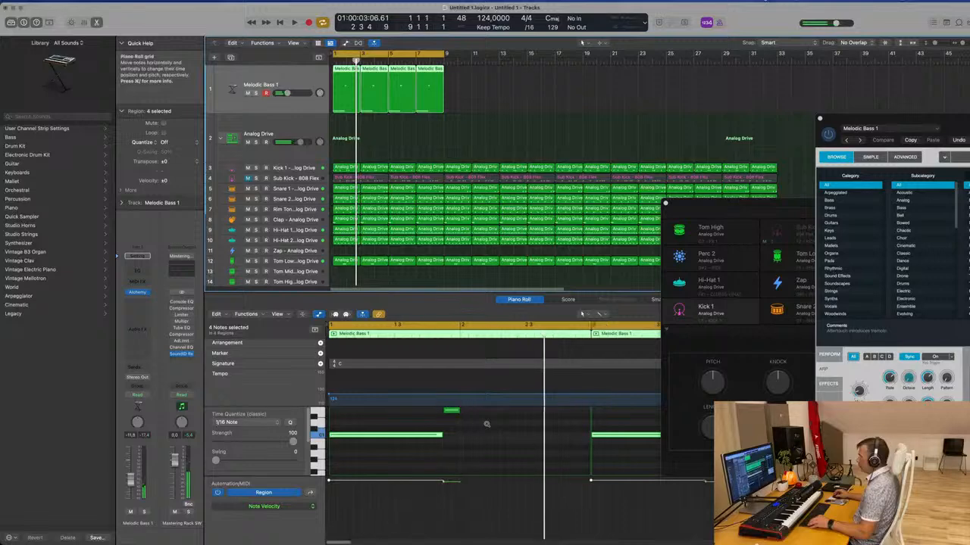
left_click(454, 446)
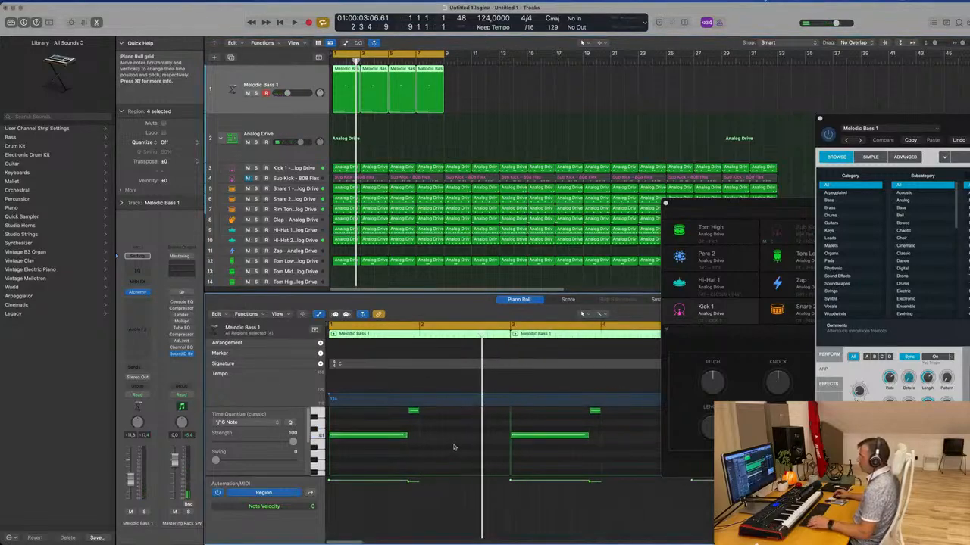
left_click_drag(381, 437, 472, 440)
key("space")
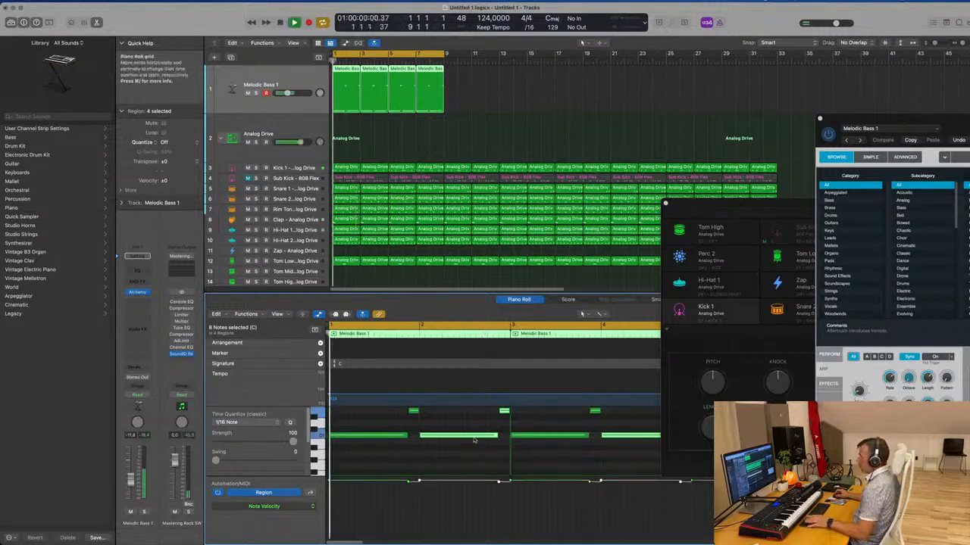
Select the Melodic Bass 1 track and listen to the new bass line together with the drums.
left_click(397, 129)
left_click(305, 82)
scroll(306, 82, "up", 5)
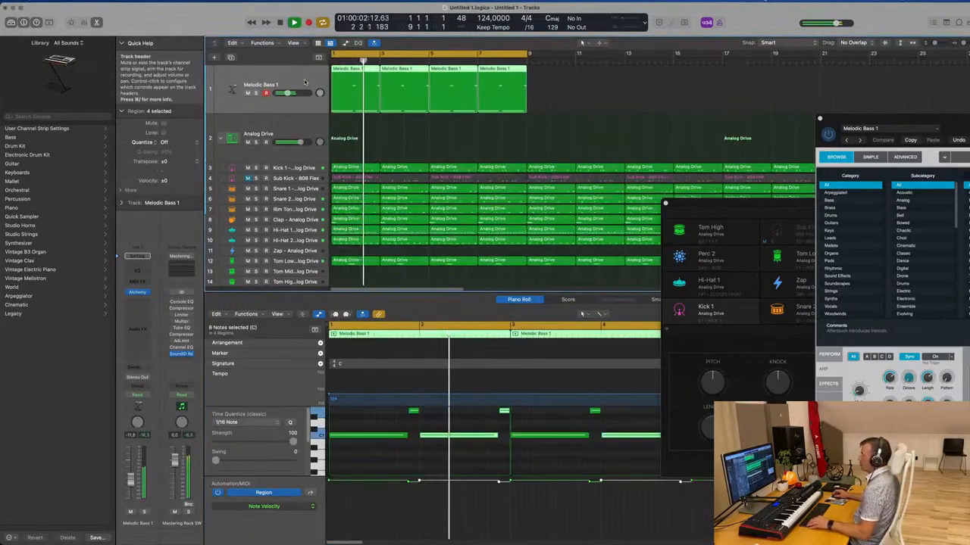
scroll(306, 82, "down", 1)
scroll(305, 82, "down", 2)
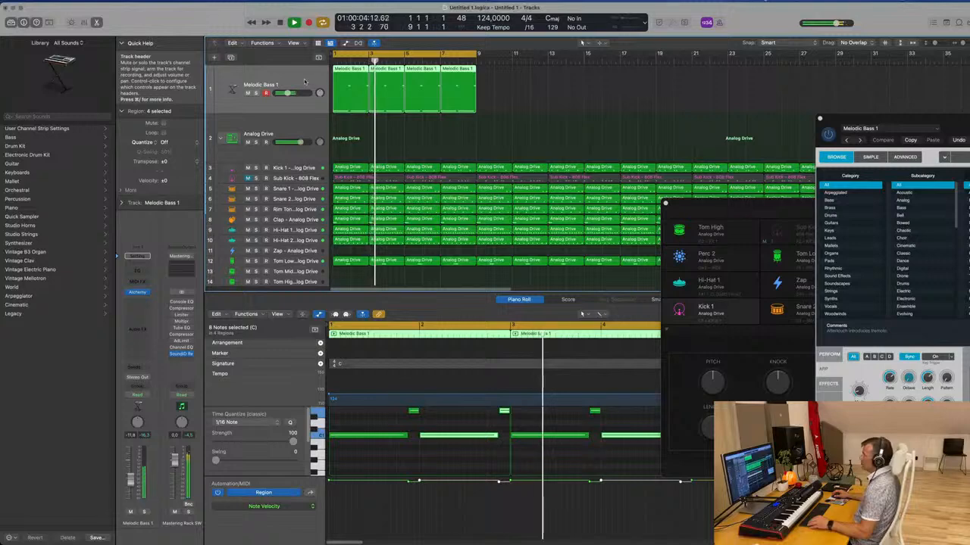
key("space")
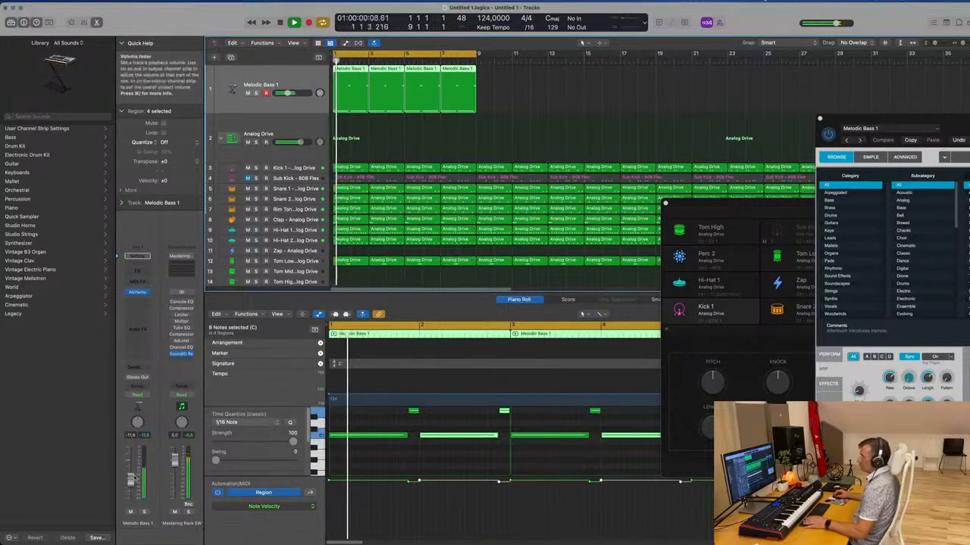
Open Alchemy on the Melodic Bass 1 track, adjust its Cutoff in the Perform controls, and raise the track volume to about -5 dB.
left_click(137, 293)
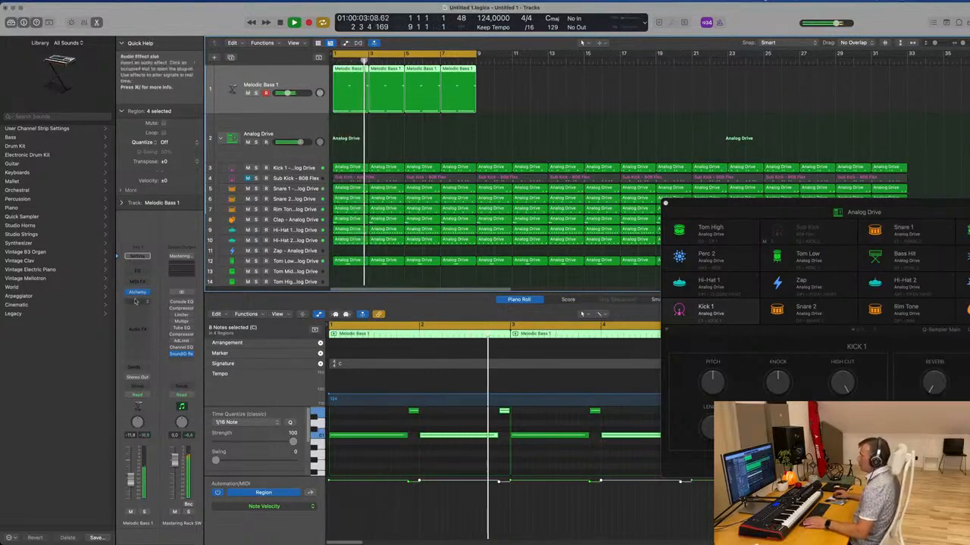
left_click(137, 293)
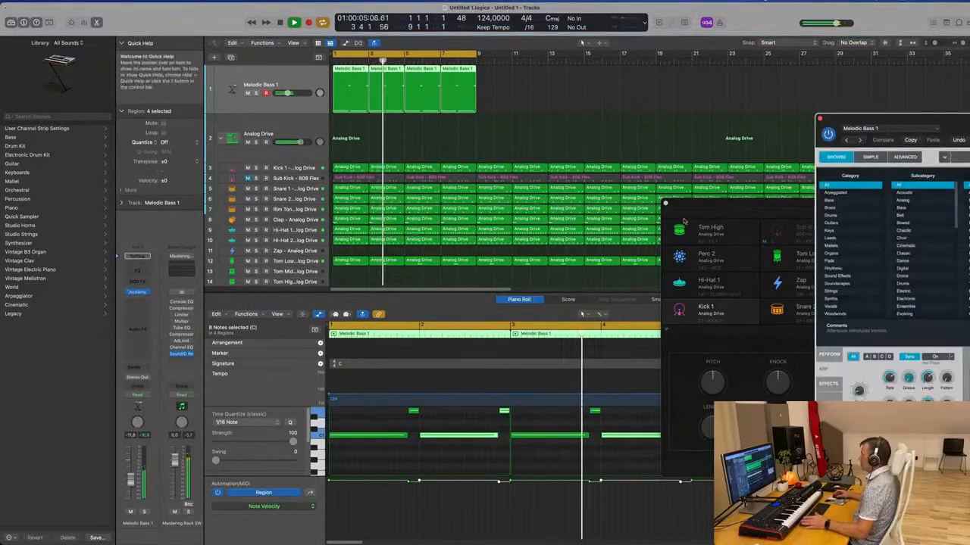
left_click_drag(933, 121, 442, 80)
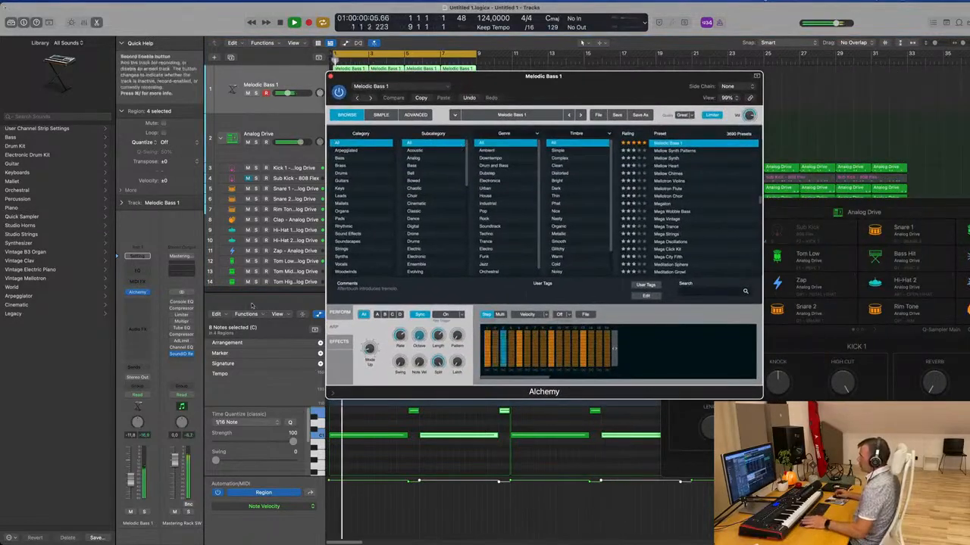
left_click(348, 312)
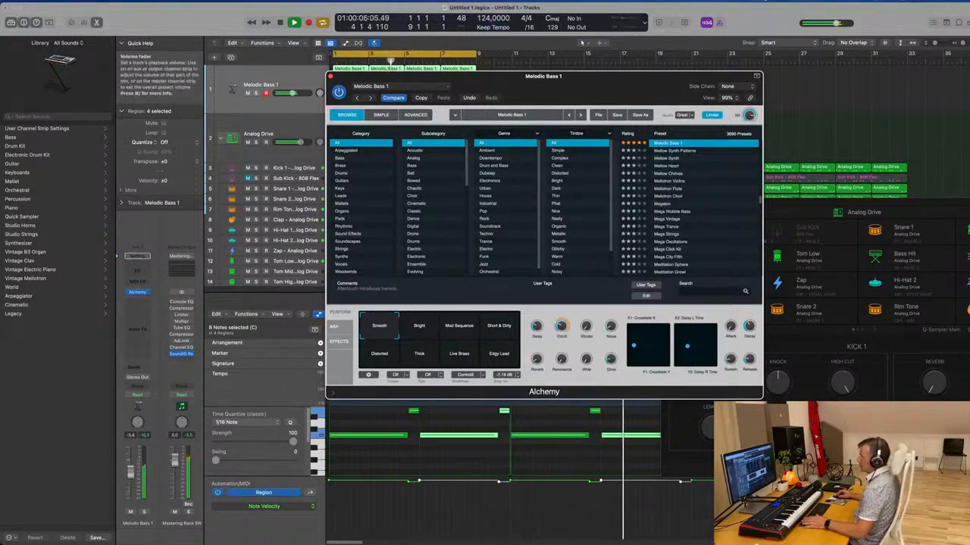
left_click_drag(130, 470, 130, 472)
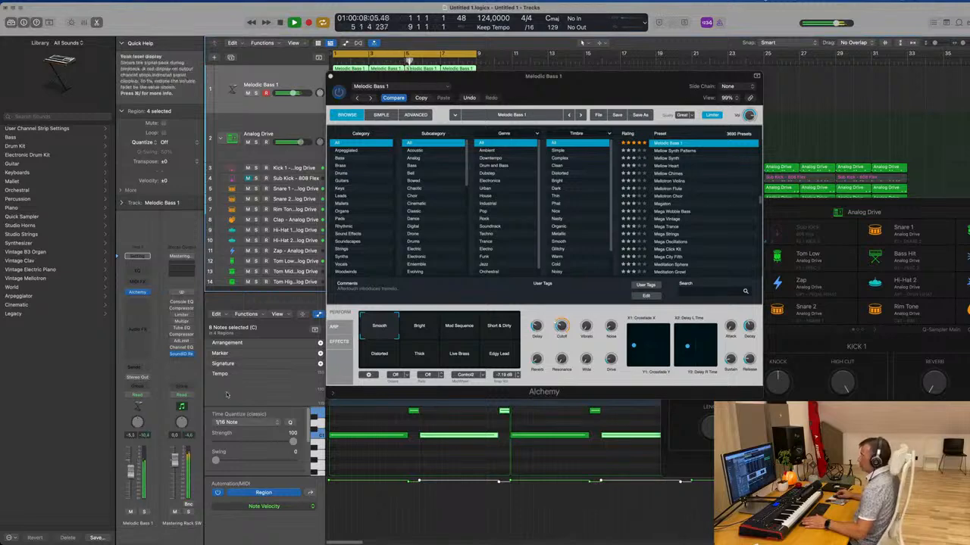
left_click_drag(547, 91, 676, 58)
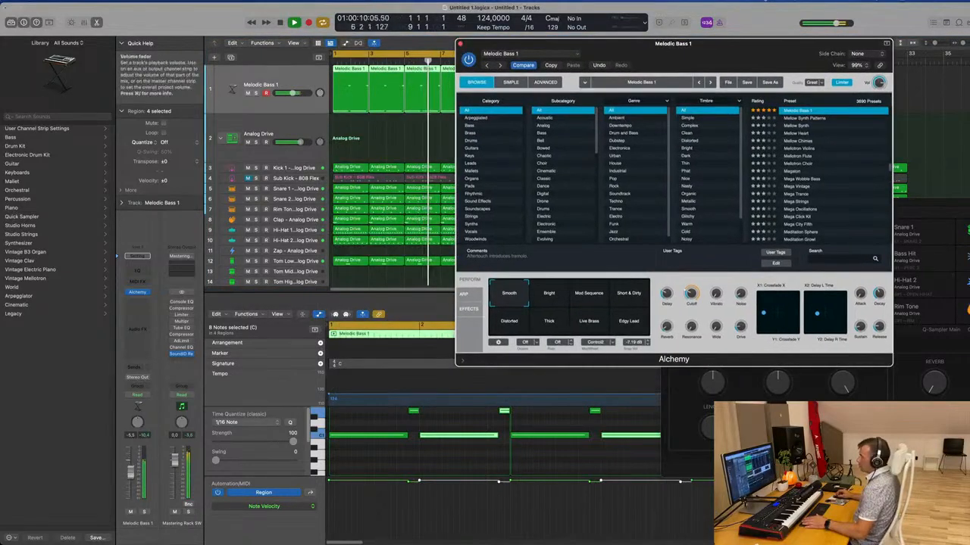
Insert a stereo Vintage Tube EQ on the Melodic Bass 1 channel, leave it on Factory Default and close its window.
left_click(147, 310)
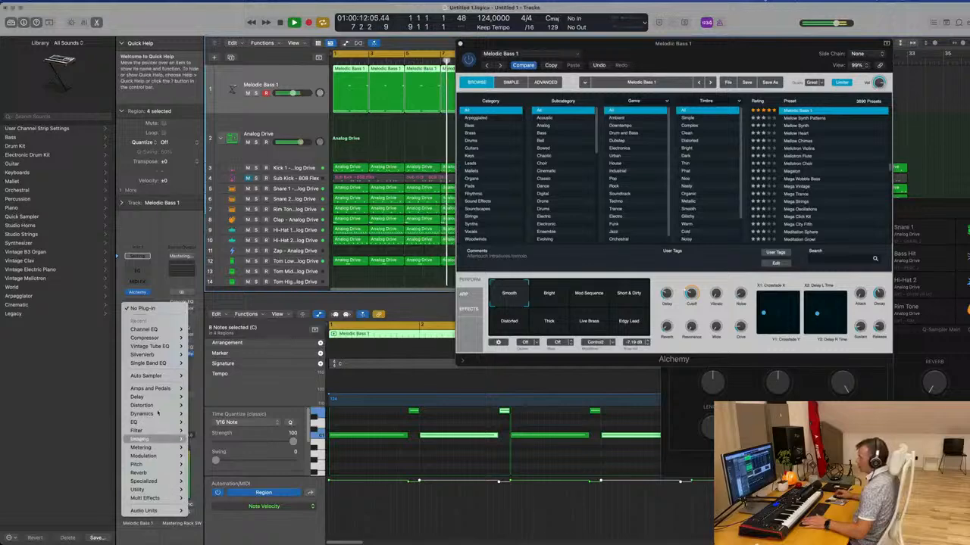
mouse_move(154, 426)
mouse_move(220, 537)
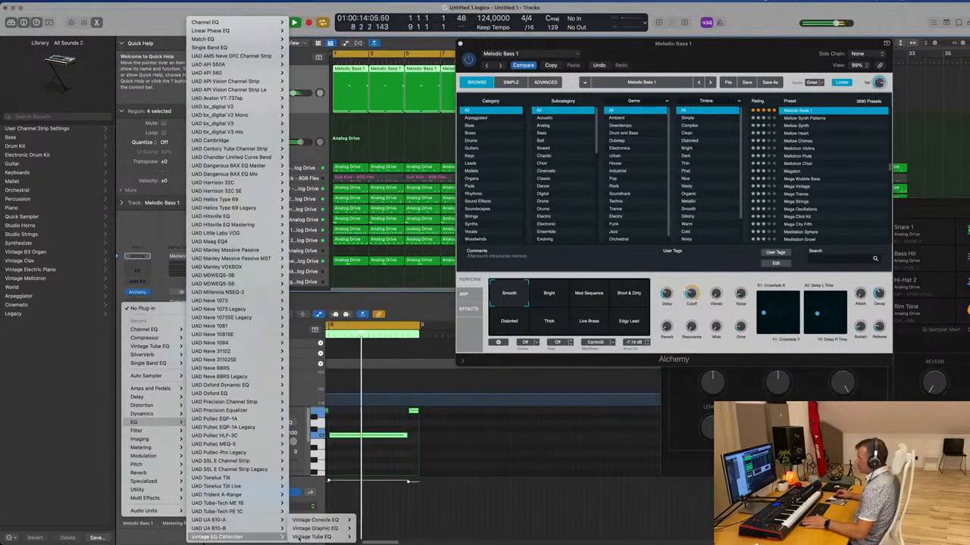
mouse_move(312, 538)
left_click(367, 528)
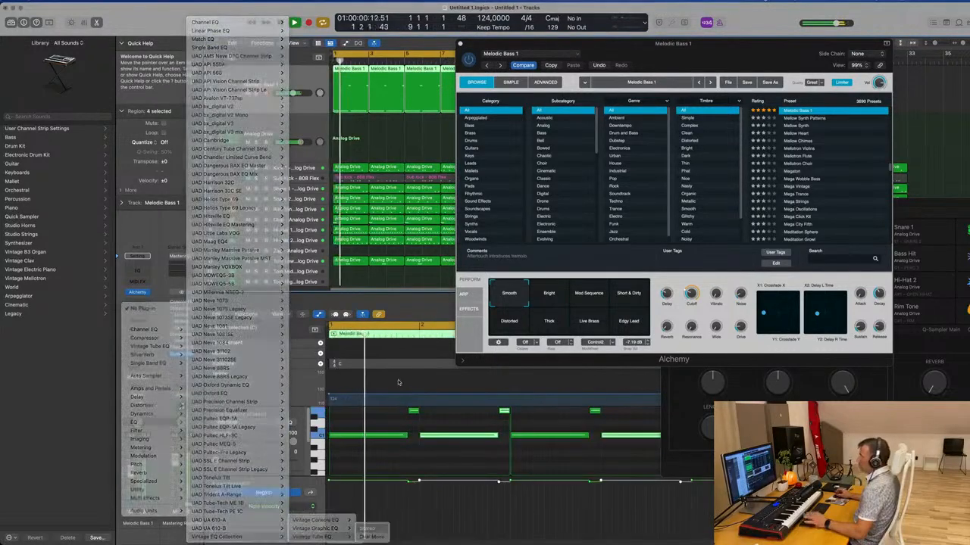
left_click(356, 112)
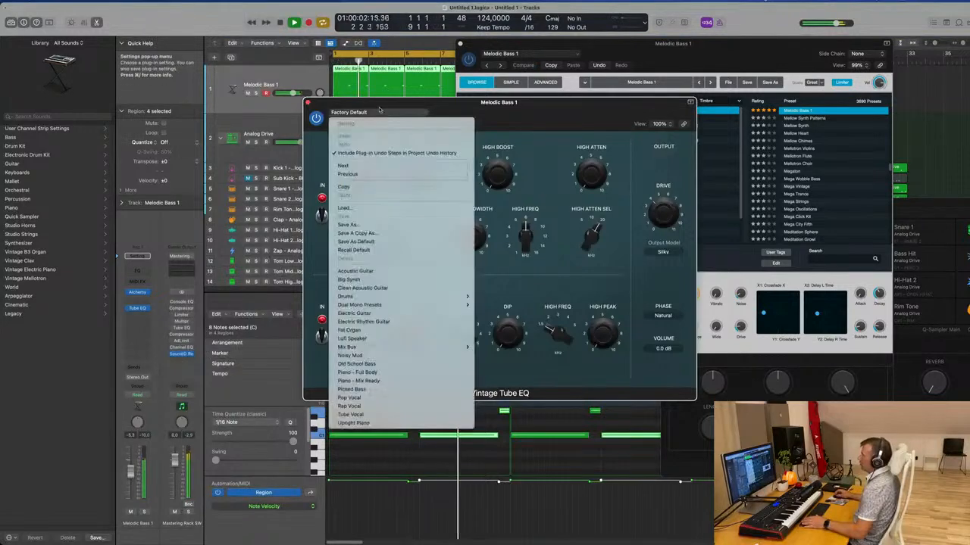
left_click(348, 280)
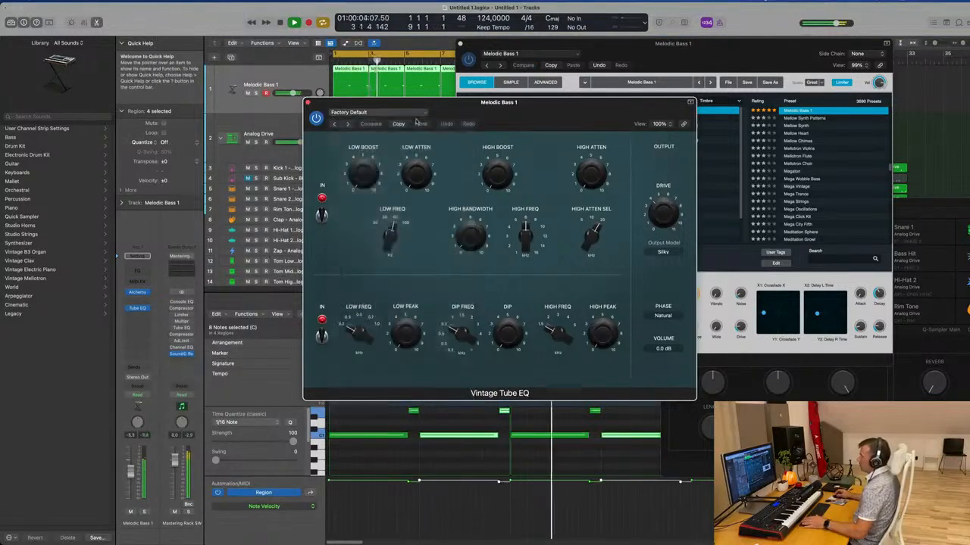
left_click_drag(318, 101, 199, 126)
left_click(189, 126)
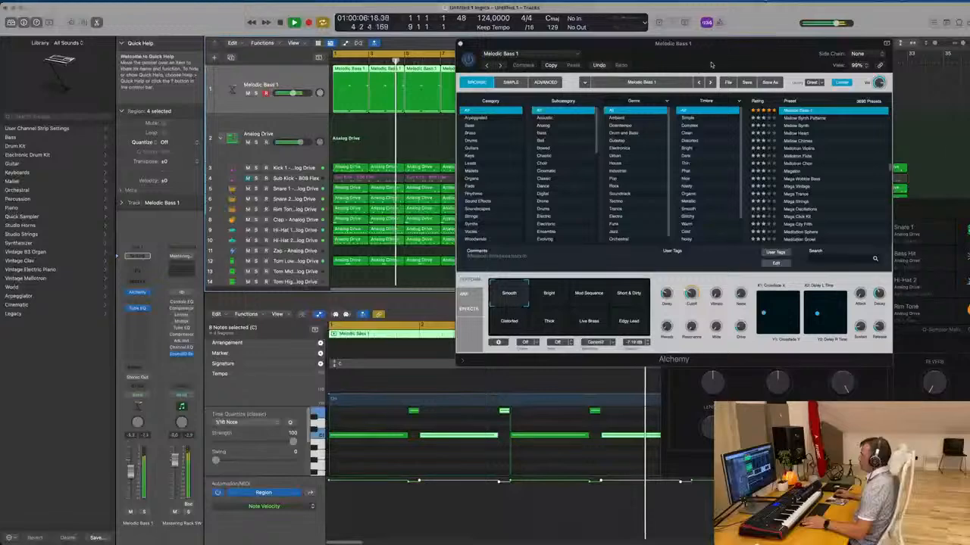
Lower the Melodic Bass 1 track volume to about -10.6 dB and close the Alchemy window.
left_click_drag(530, 44, 354, 131)
left_click_drag(295, 92, 286, 93)
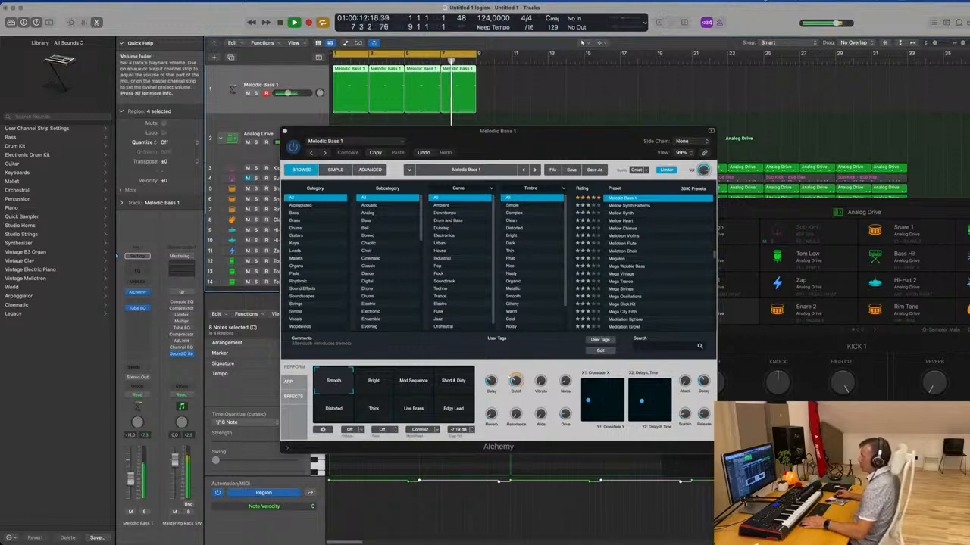
left_click_drag(306, 136, 239, 137)
left_click(220, 133)
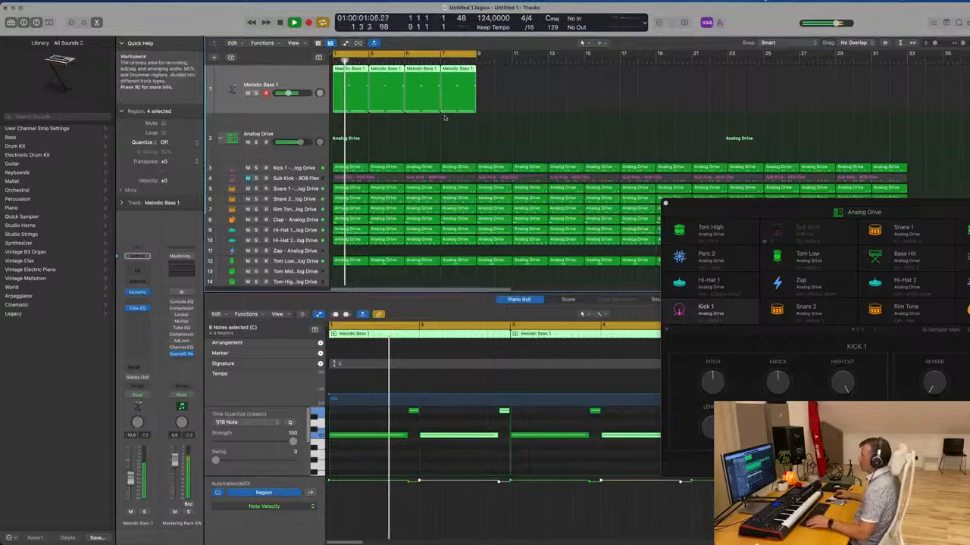
Repeat the four selected Melodic Bass 1 regions three times to fill the track up to bar 33.
scroll(515, 94, "down", 3)
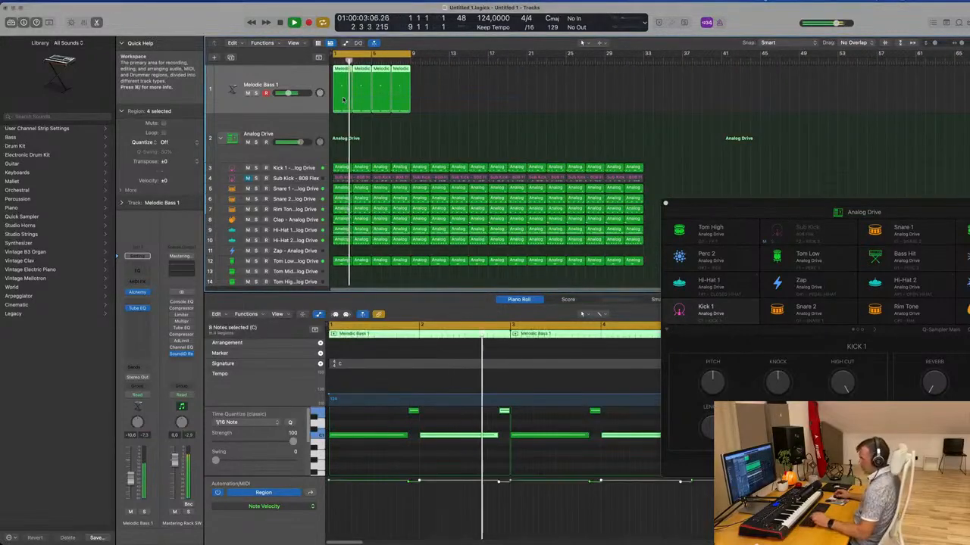
key("super+r")
key("super+r")
key("super+r")
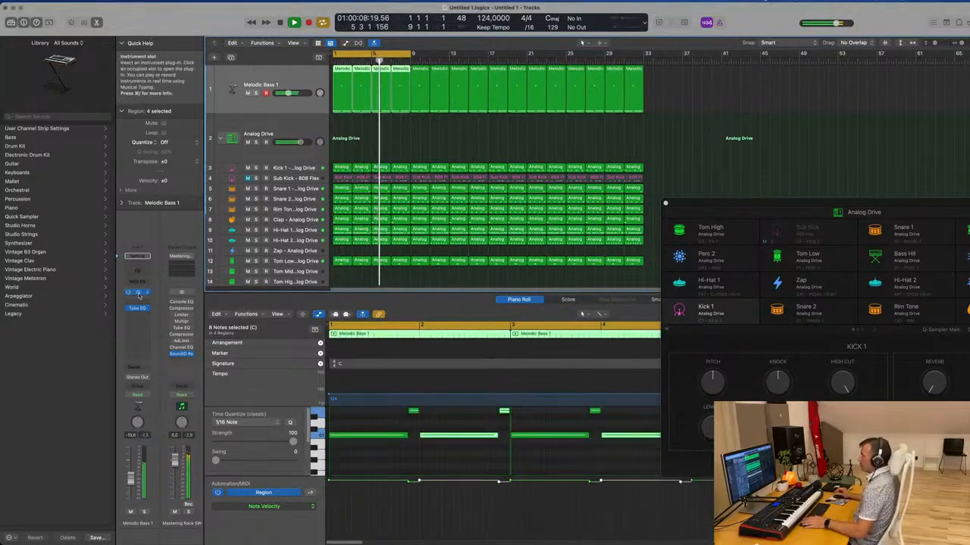
Set Alchemy's Cutoff to about 15.5% on the Melodic Bass 1 track and raise the track volume to about -5.6 dB.
left_click(137, 292)
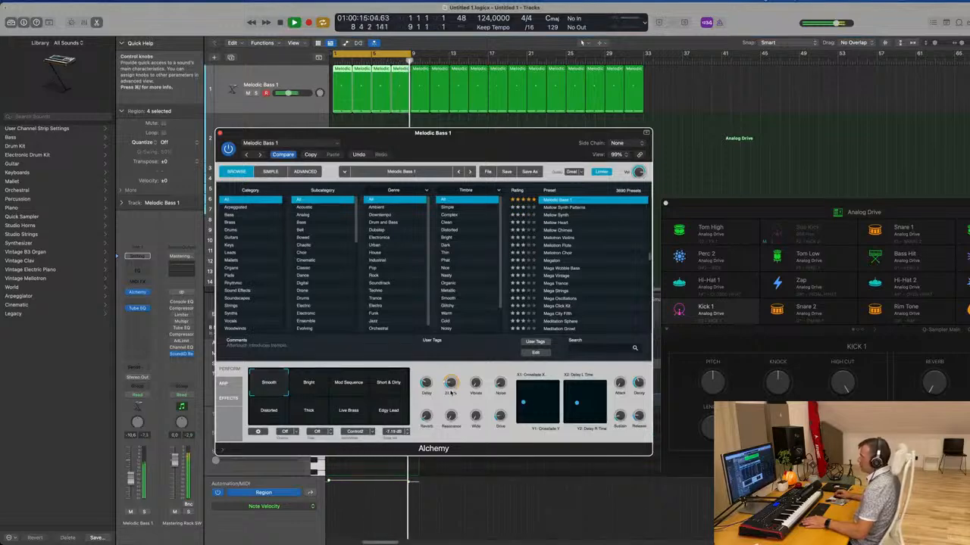
left_click_drag(131, 479, 138, 472)
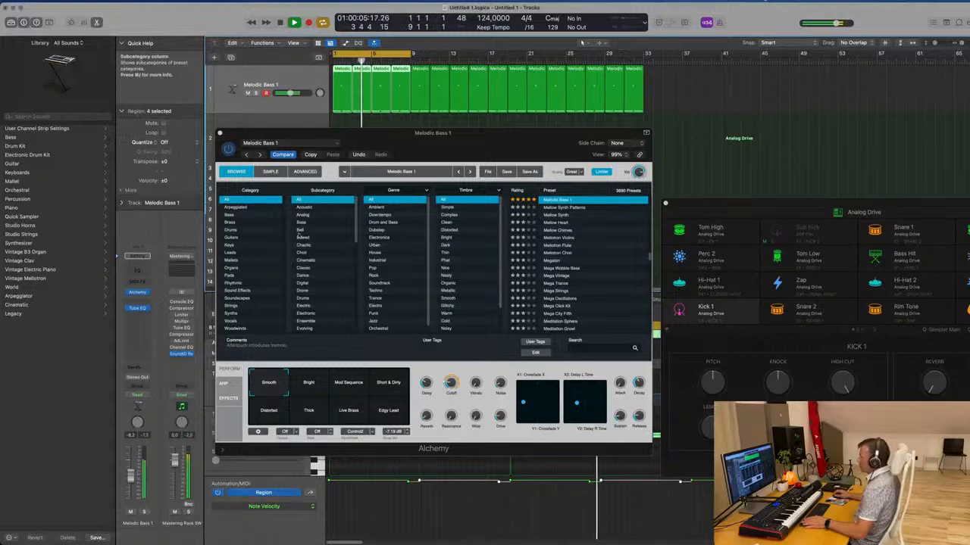
left_click(305, 171)
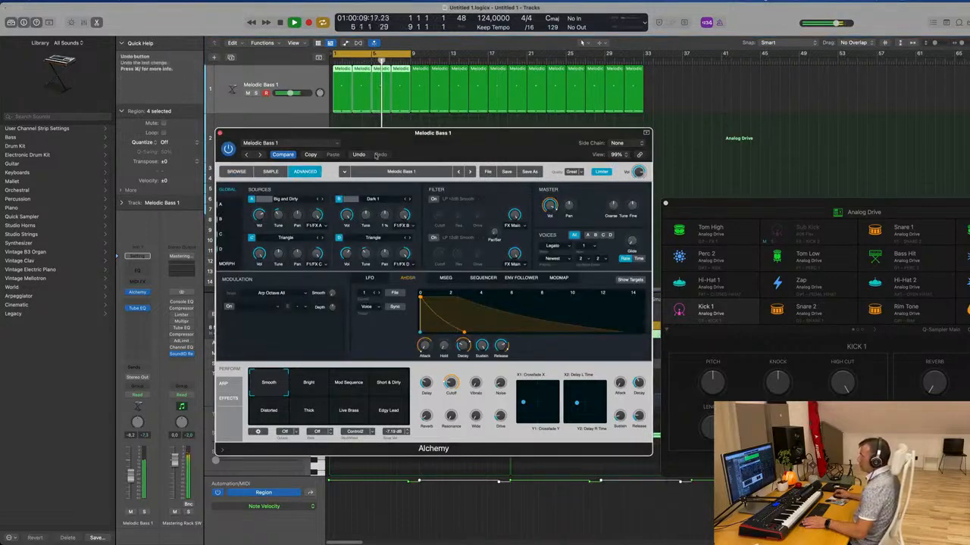
left_click(236, 171)
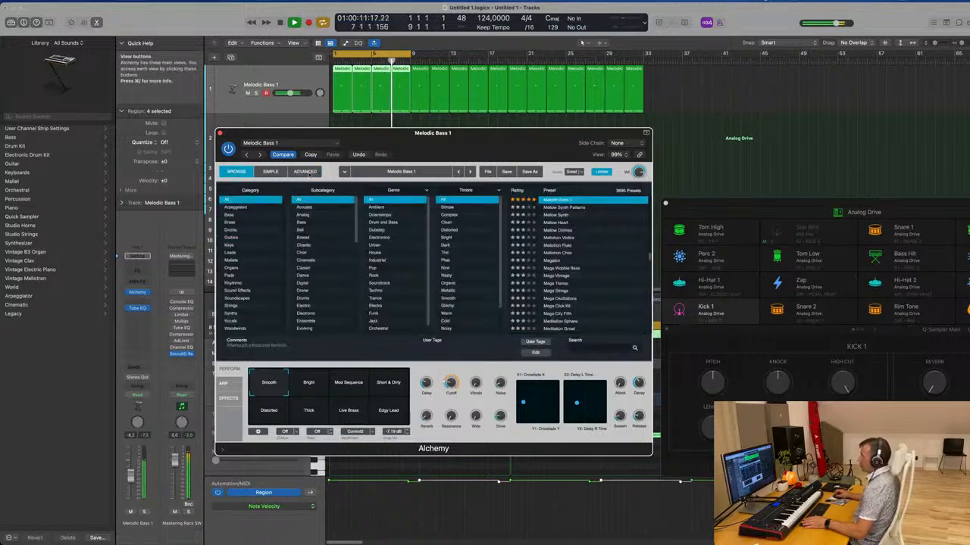
left_click_drag(482, 143, 490, 117)
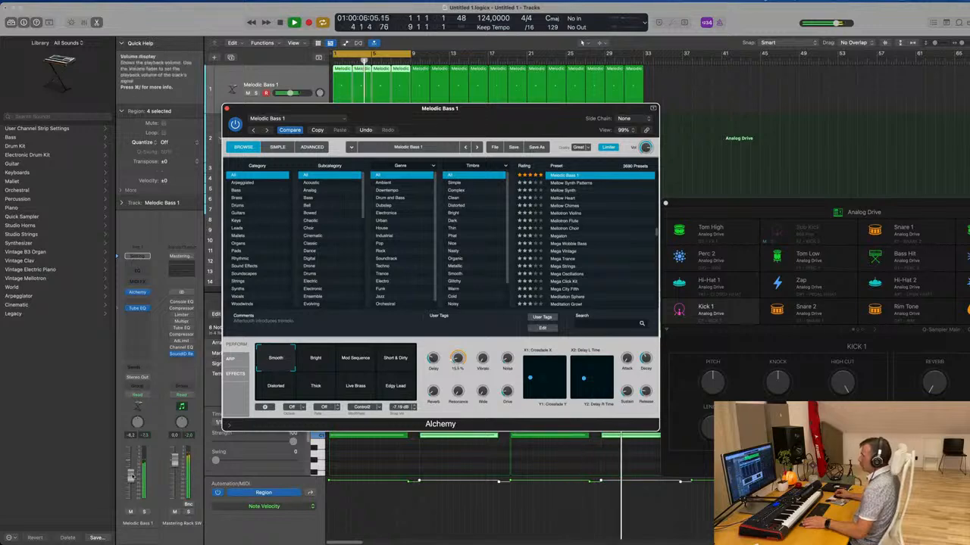
left_click_drag(131, 474, 131, 472)
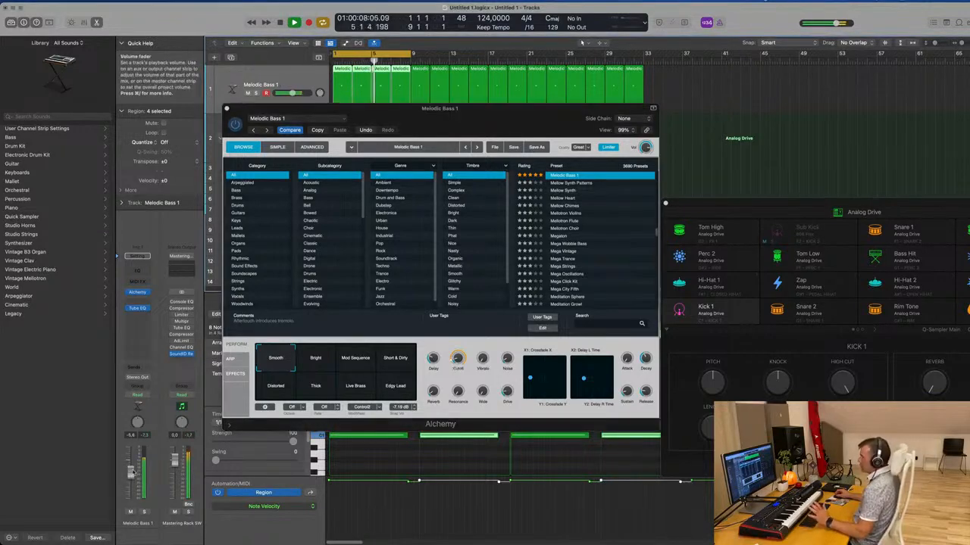
Add a Channel EQ to Melodic Bass 1, boost its 75 Hz low shelf by about 3 dB, and close the plug-in windows.
left_click(149, 270)
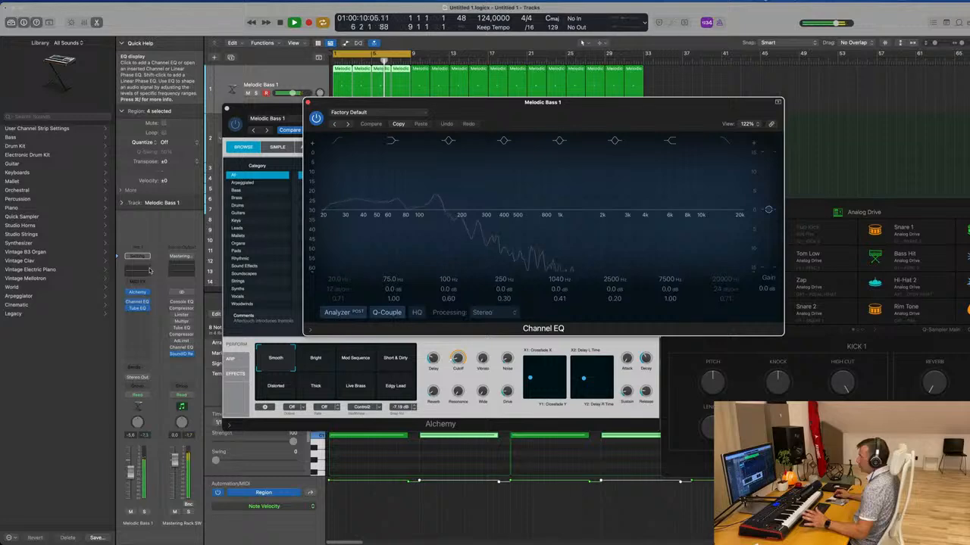
left_click_drag(405, 209, 401, 202)
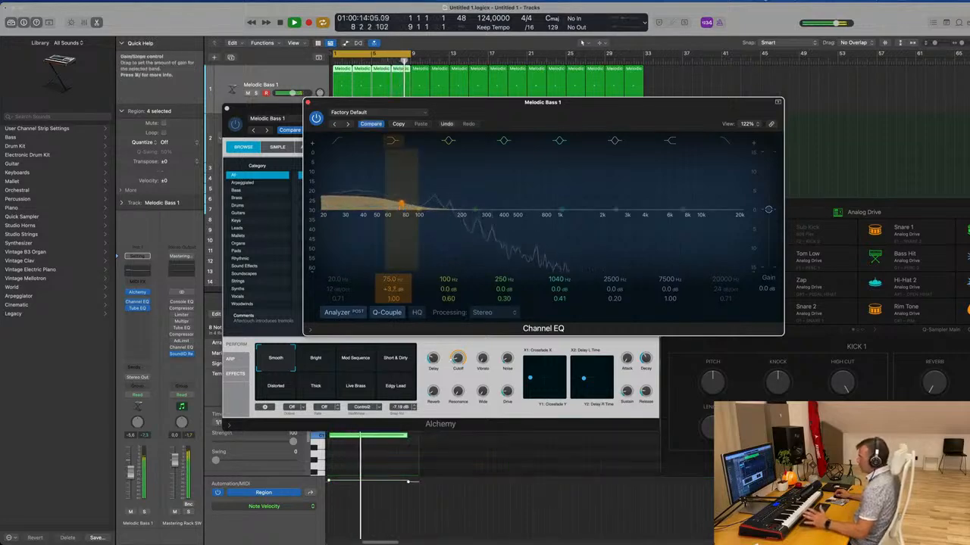
left_click(307, 102)
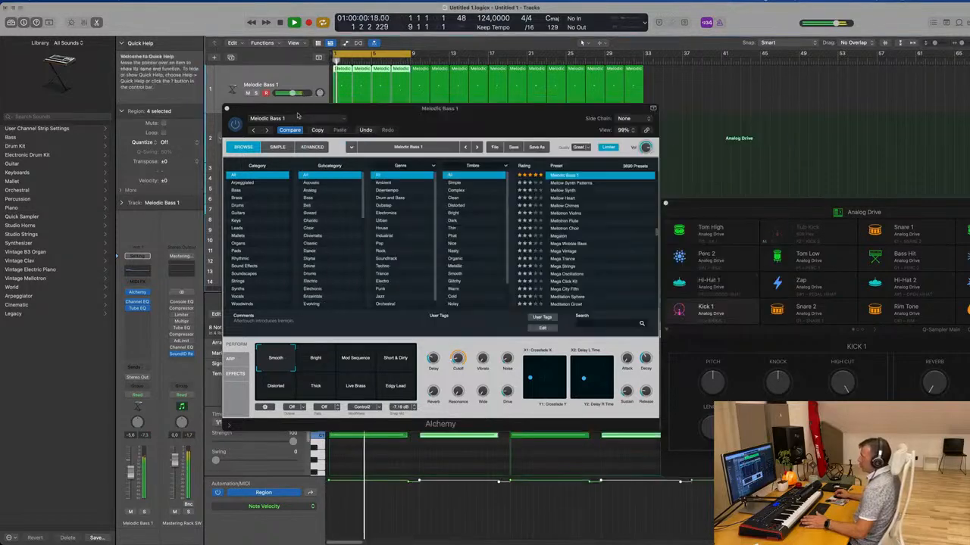
left_click_drag(233, 103, 243, 105)
left_click(239, 104)
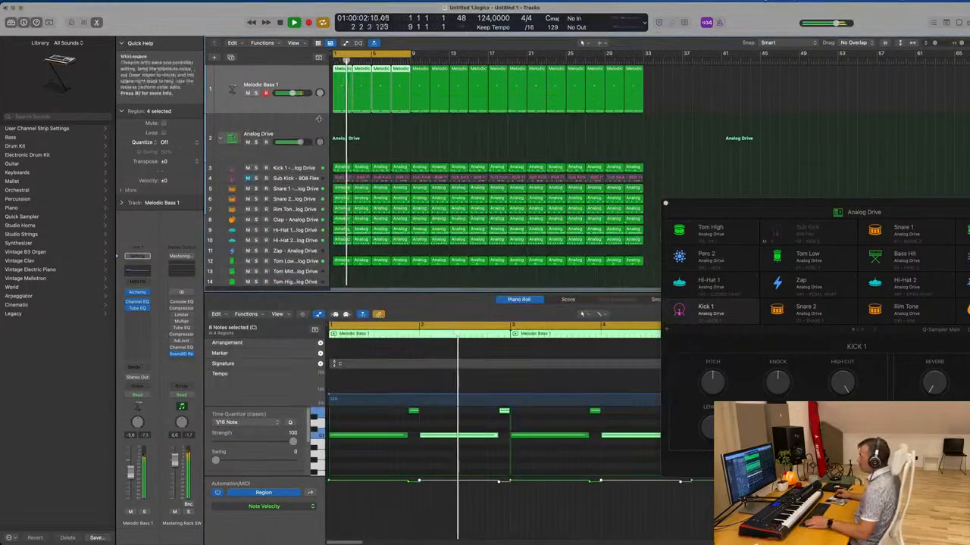
Duplicate the Melodic Bass 1 track with its settings and copy the first two-bar region onto the new track.
left_click(290, 80)
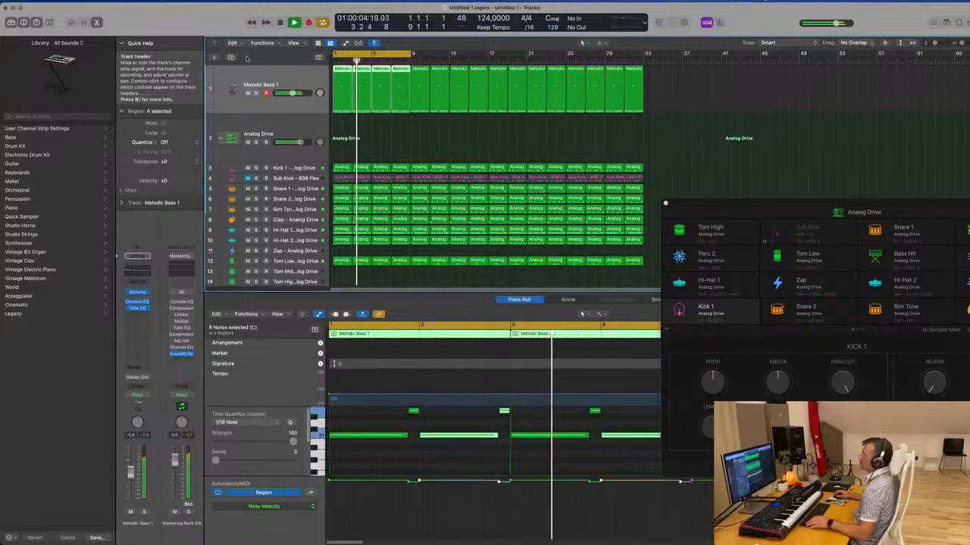
key("super+d")
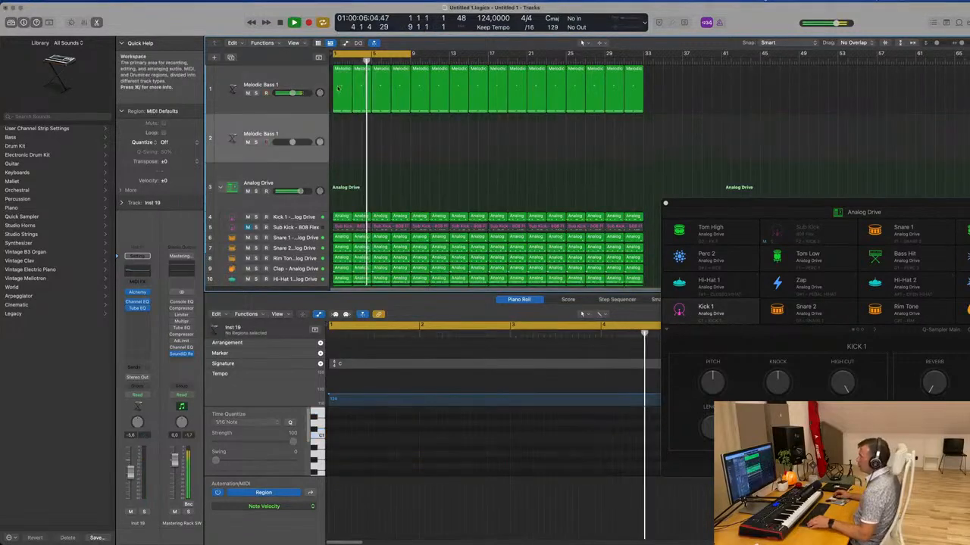
left_click_drag(342, 97, 342, 146)
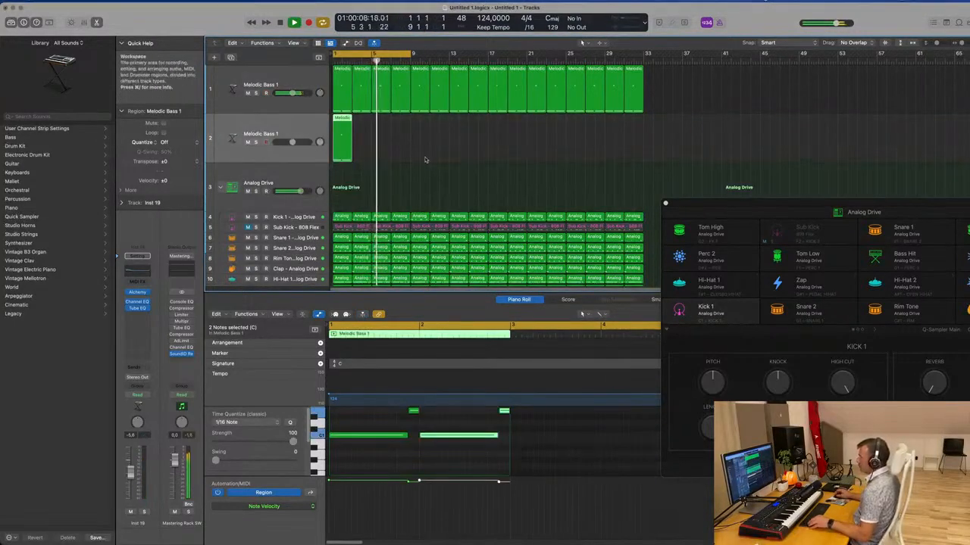
Replace the copied region's bass notes with a three-note chord starting at C1 and sustained over both bars.
left_click(407, 456)
scroll(401, 439, "up", 2)
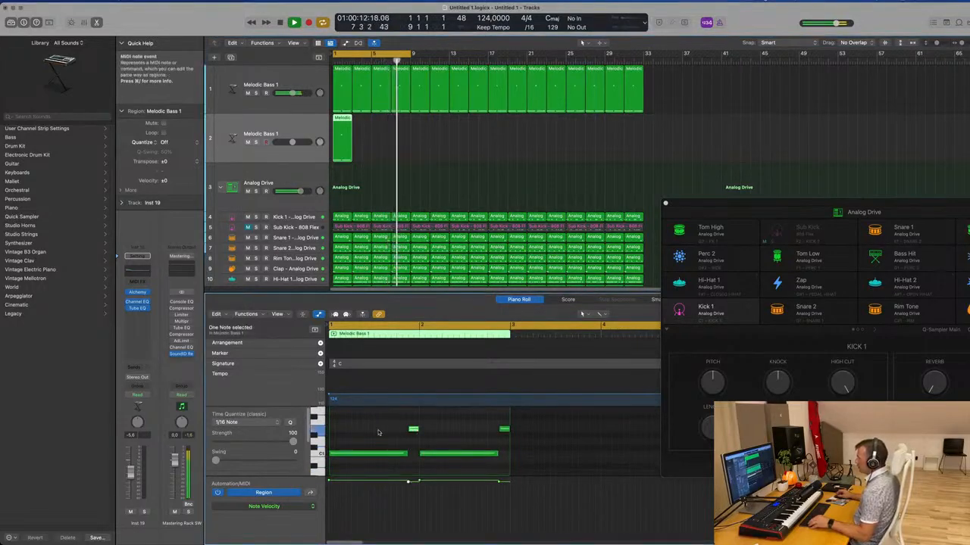
left_click_drag(413, 430, 342, 433)
left_click_drag(457, 423, 508, 462)
key("Delete")
left_click_drag(406, 454, 338, 455)
scroll(334, 432, "up", 2)
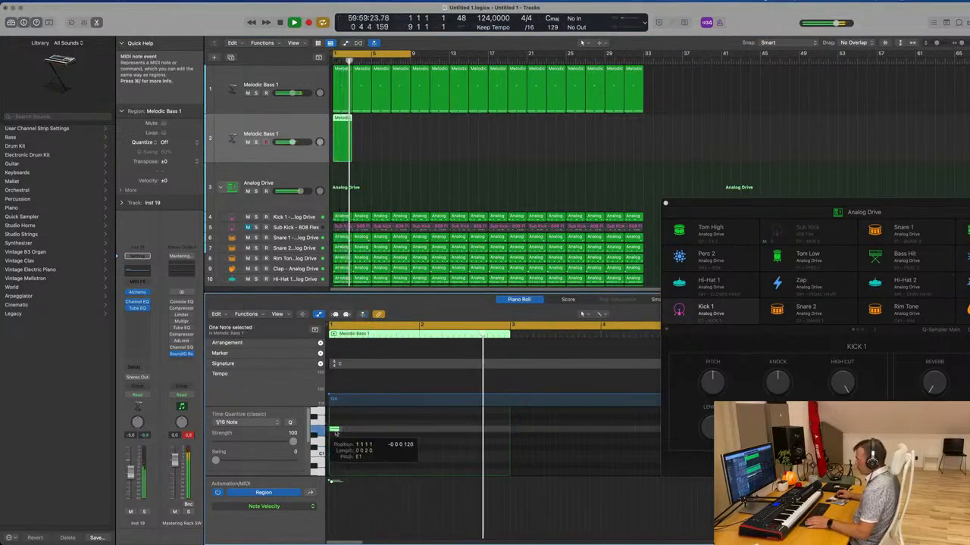
left_click_drag(336, 442, 508, 468)
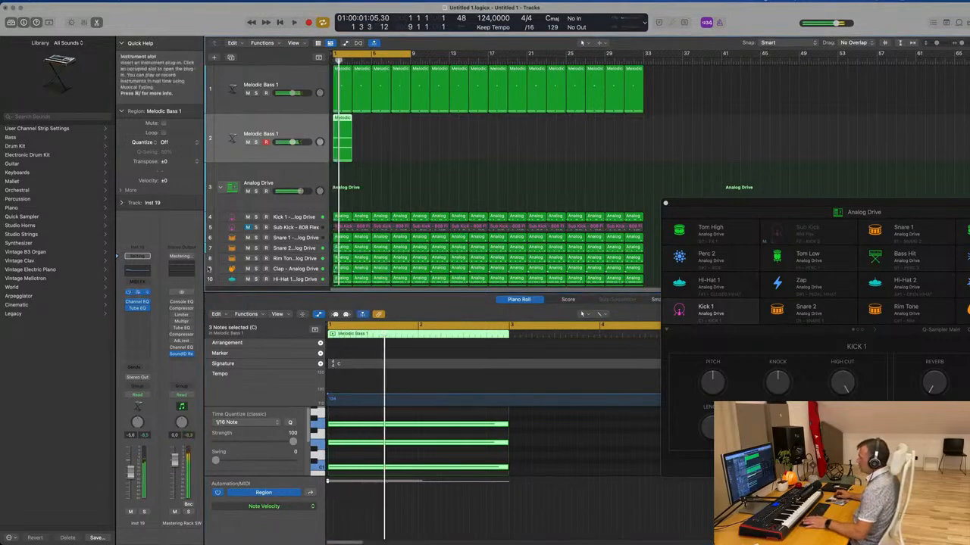
Transpose the three chord notes on the duplicated track higher and place its Alchemy window clear of the Piano Roll.
left_click(422, 462)
key("Delete")
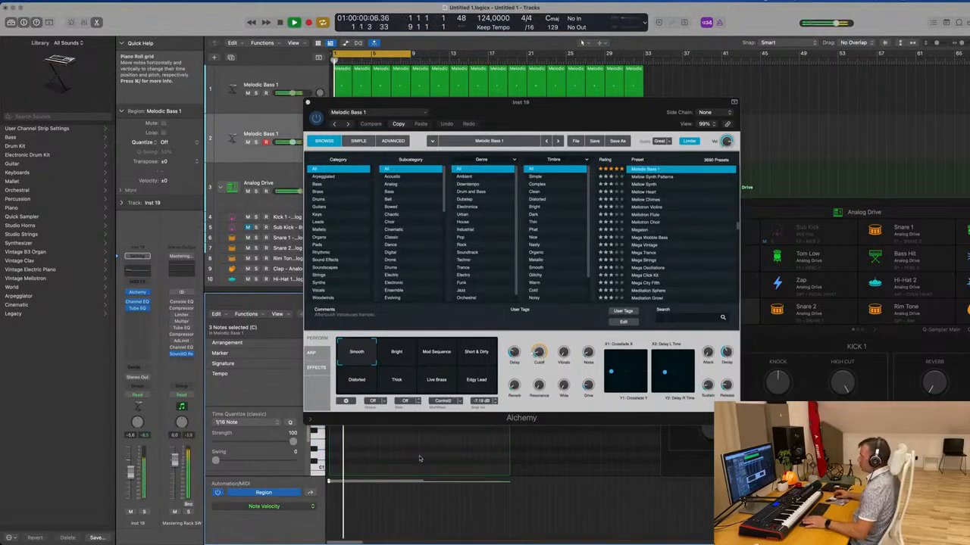
left_click_drag(531, 122, 791, 131)
key("space")
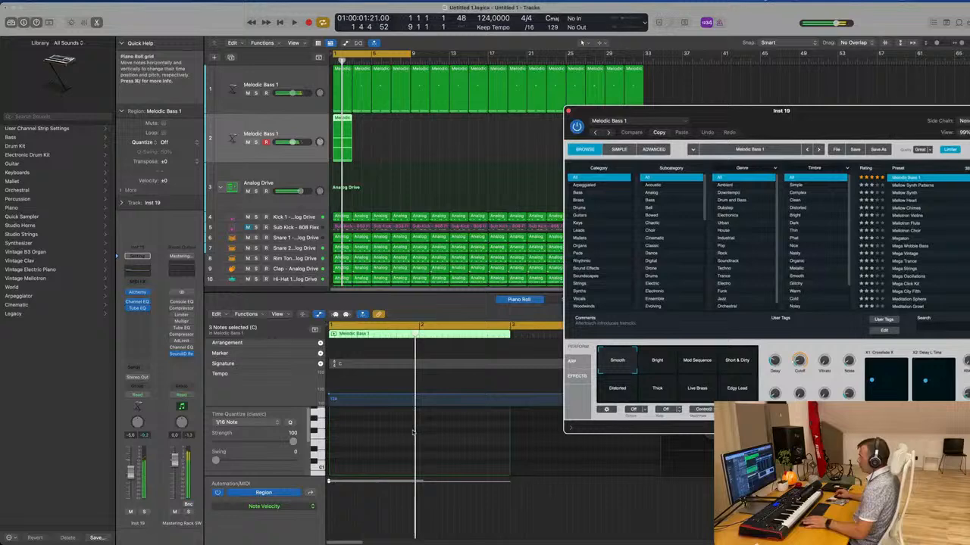
scroll(413, 433, "up", 4)
scroll(412, 433, "up", 2)
left_click(402, 424)
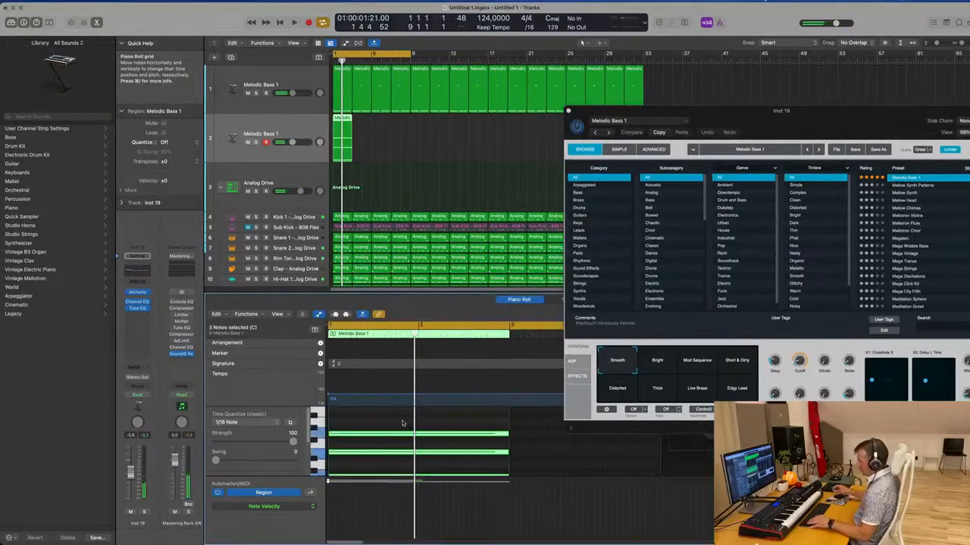
Shift the three selected chord notes up further and play back the two-bar region to hear them.
key("Delete")
key("space")
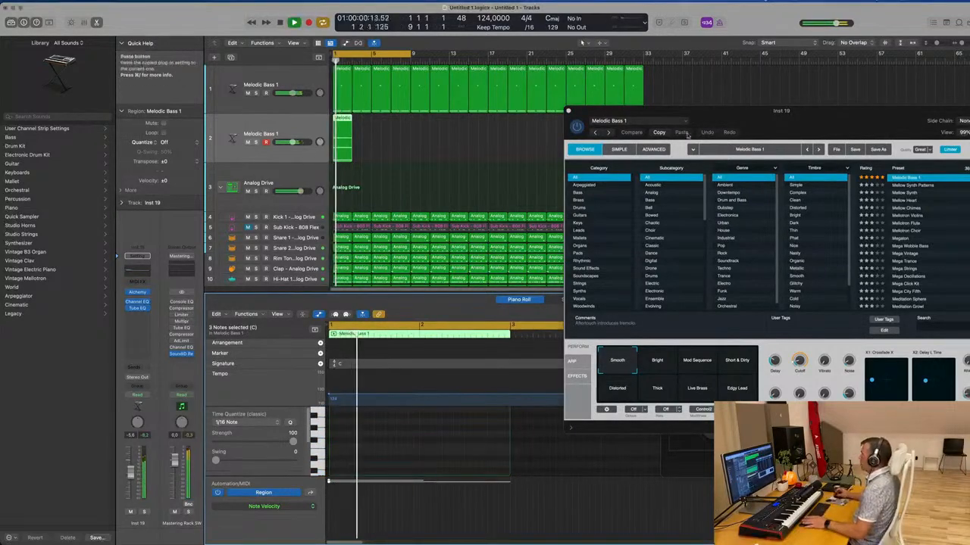
left_click_drag(798, 119, 743, 102)
key("space")
Repeat the two-bar chord region along its track until it ends level with the bass regions above.
left_click(316, 147)
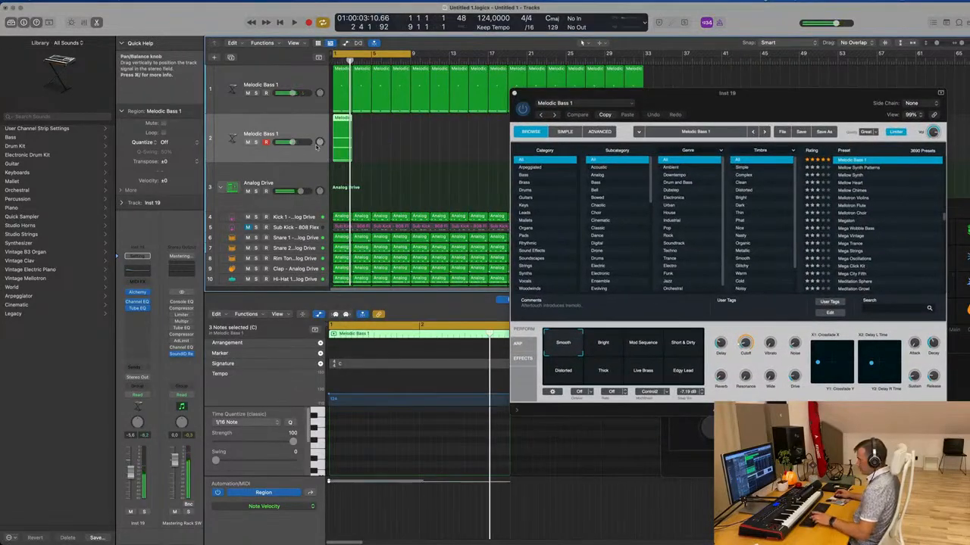
key("super+r")
key("super+r")
key("super+r")
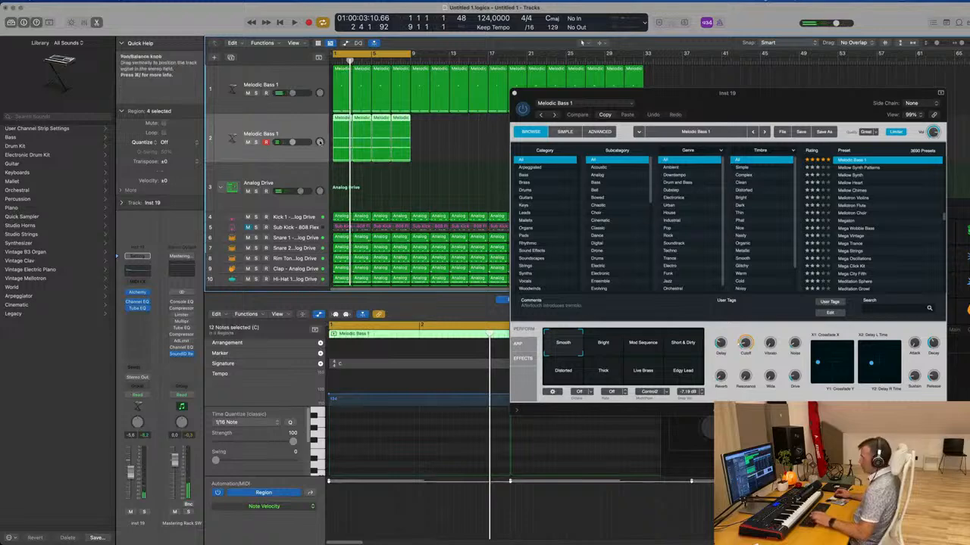
key("super+r")
key("super+r")
key("super+r")
key("super+r")
key("super+r")
Raise Alchemy's Cutoff slightly during playback and place its window clear of the tracks.
left_click_drag(584, 94, 489, 198)
left_click_drag(557, 199, 570, 139)
left_click_drag(573, 386, 574, 383)
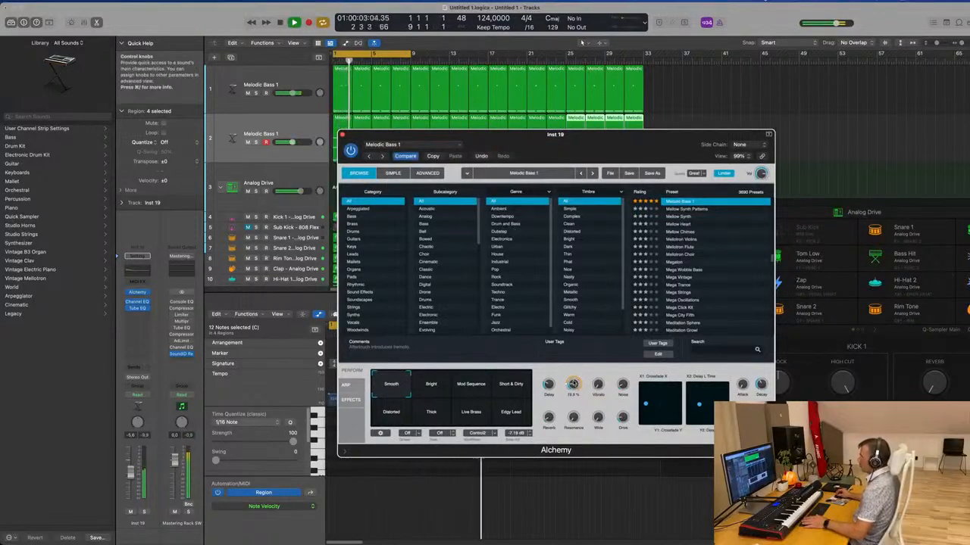
left_click_drag(597, 145, 703, 136)
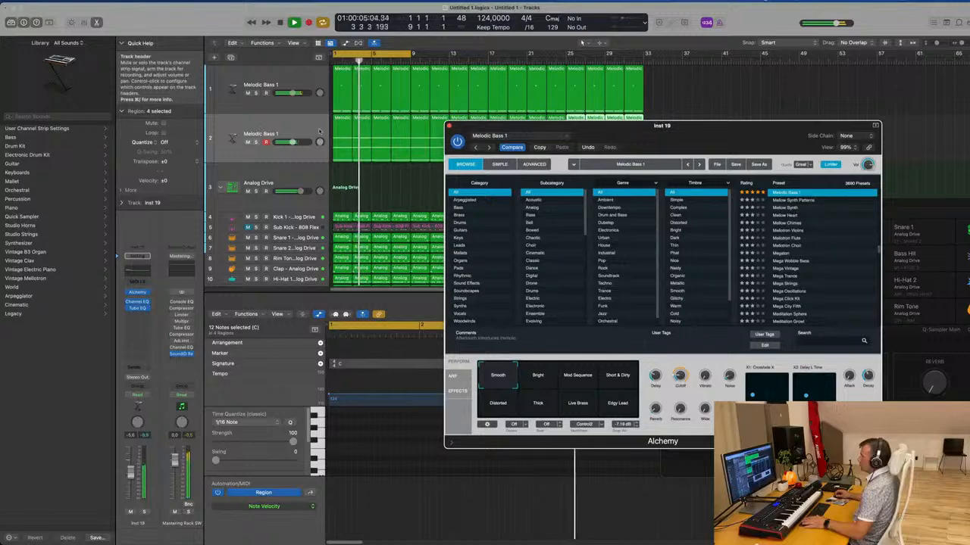
left_click_drag(479, 127, 409, 159)
Replace the repeated chord regions with one eight-bar region whose three chord notes are held for its full length.
key("space")
key("Delete")
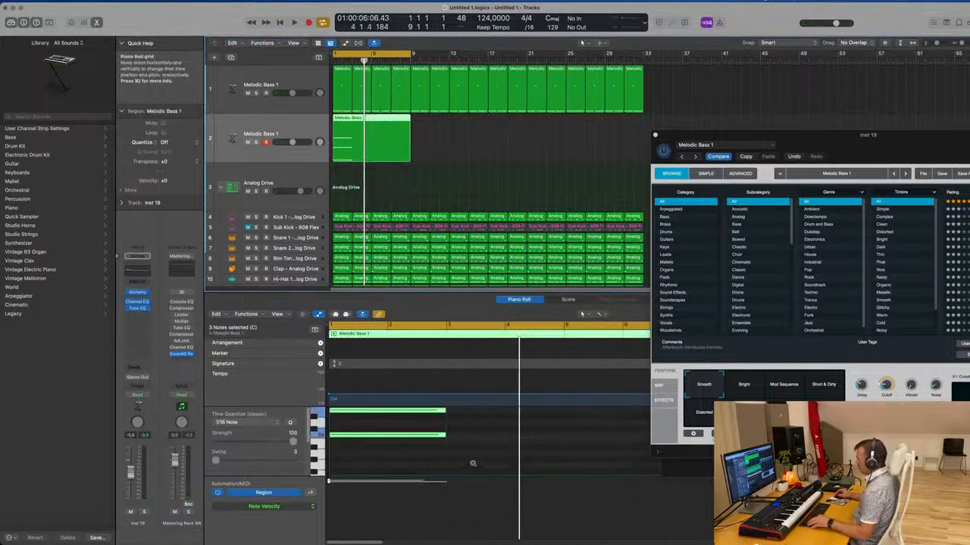
scroll(448, 450, "down", 3)
left_click_drag(424, 413, 636, 444)
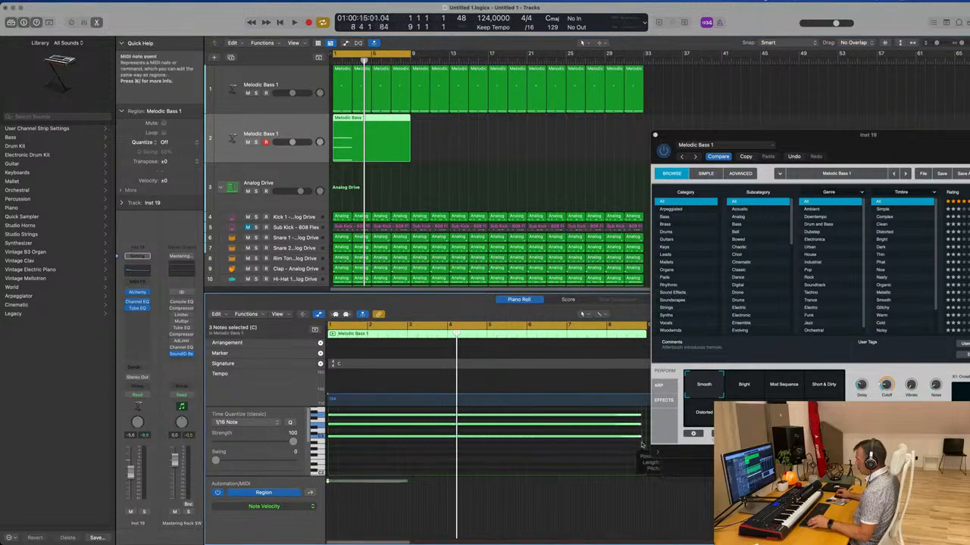
Play the sustained chord from the start with the drums and bass, and lower the duplicated track's volume to about -8.2 dB.
key("space")
left_click_drag(895, 142, 684, 102)
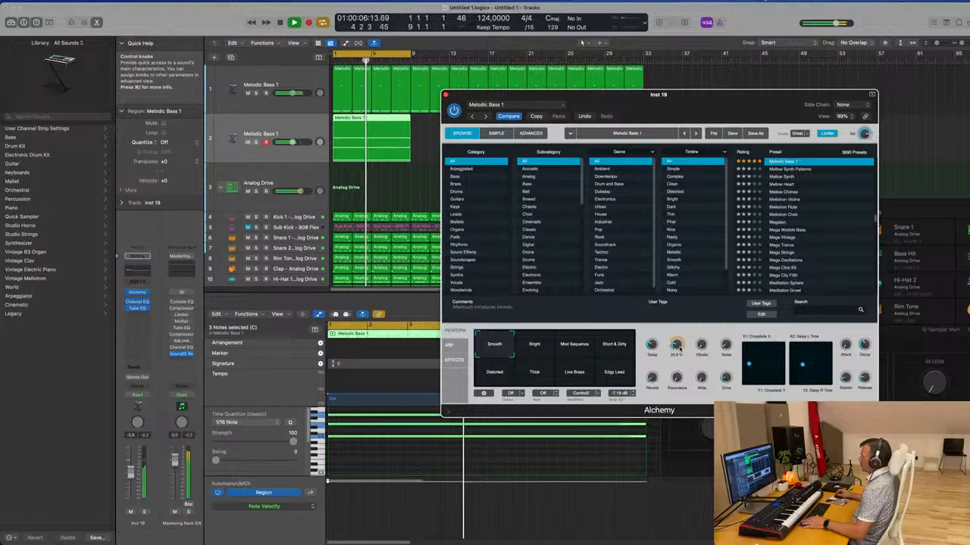
left_click_drag(687, 115, 764, 118)
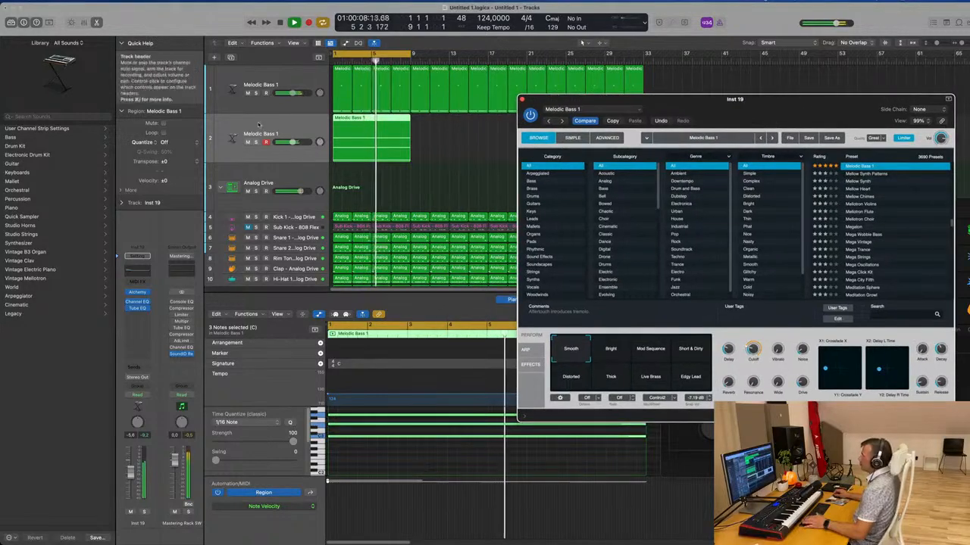
key("Return")
left_click_drag(293, 142, 289, 143)
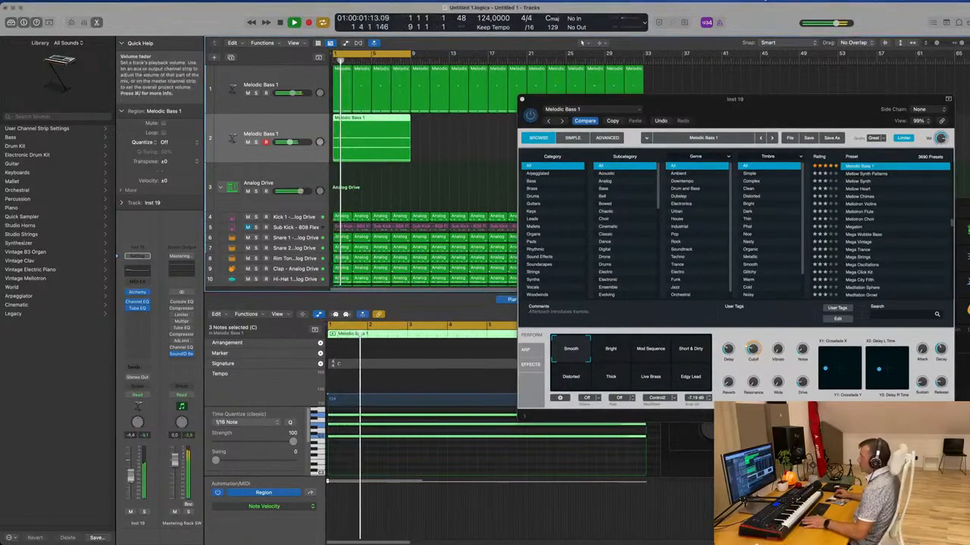
Show Alchemy's arpeggiator settings and load the Falling Pattern preset into its step sequencer.
left_click_drag(522, 130, 548, 143)
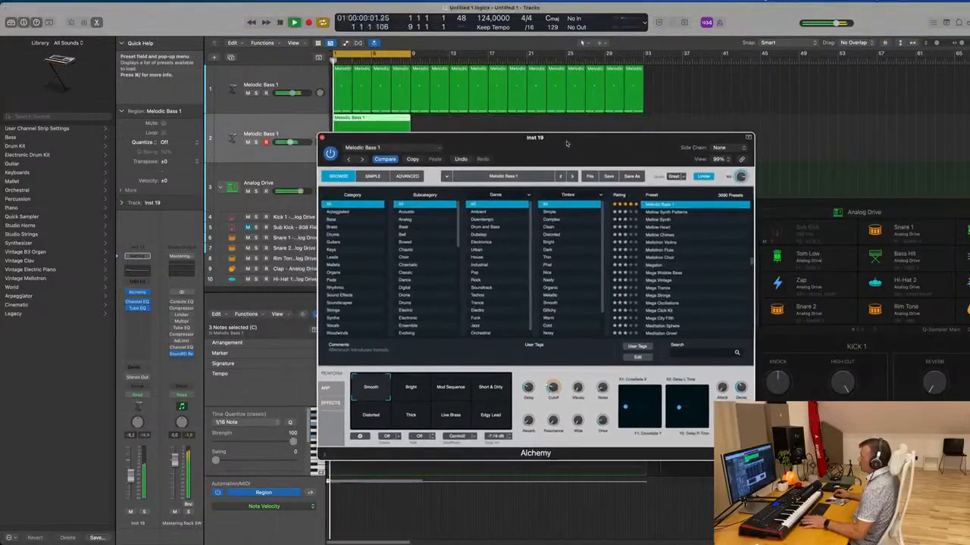
left_click(326, 389)
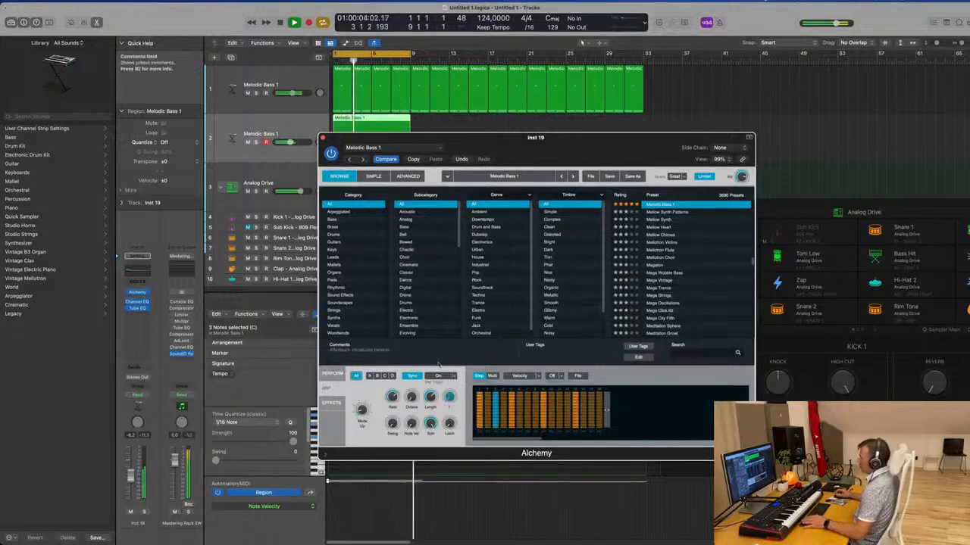
left_click(560, 376)
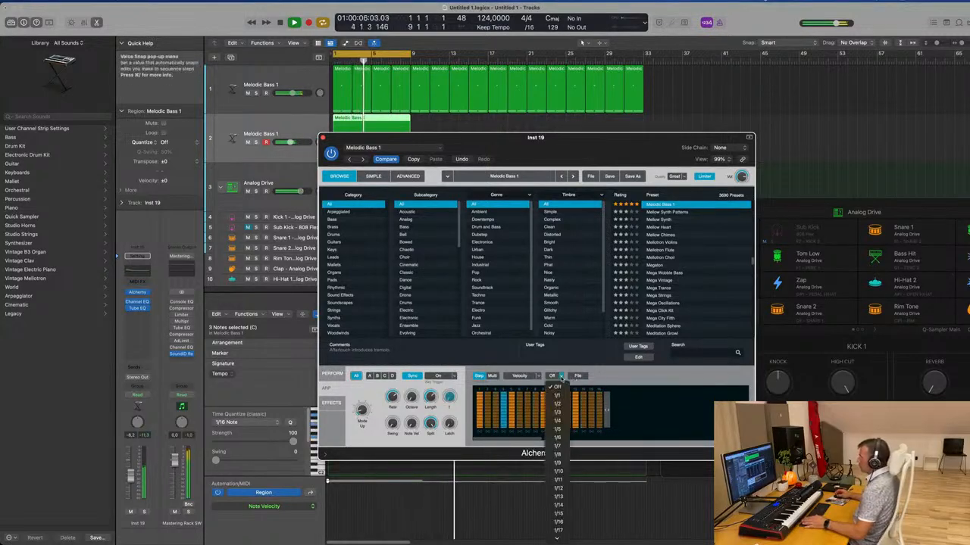
left_click(577, 376)
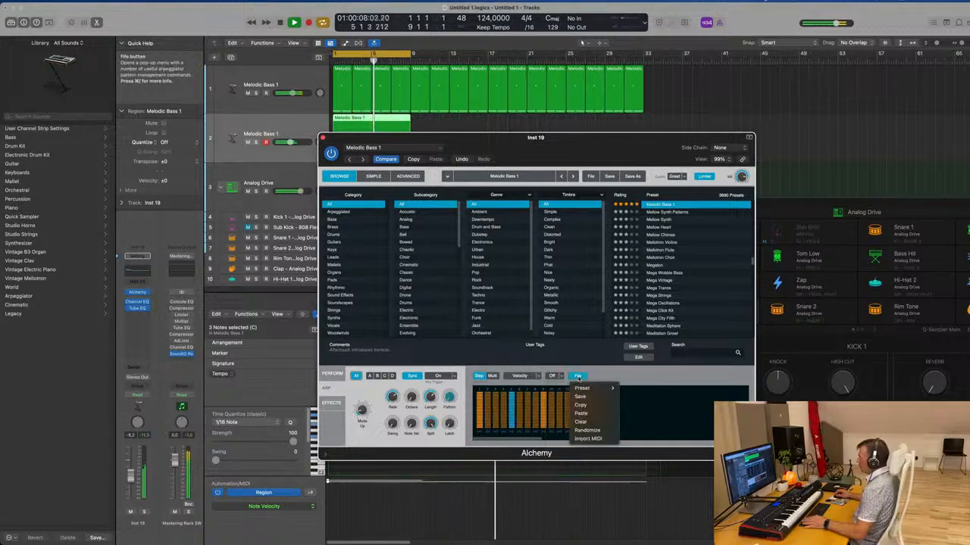
mouse_move(614, 388)
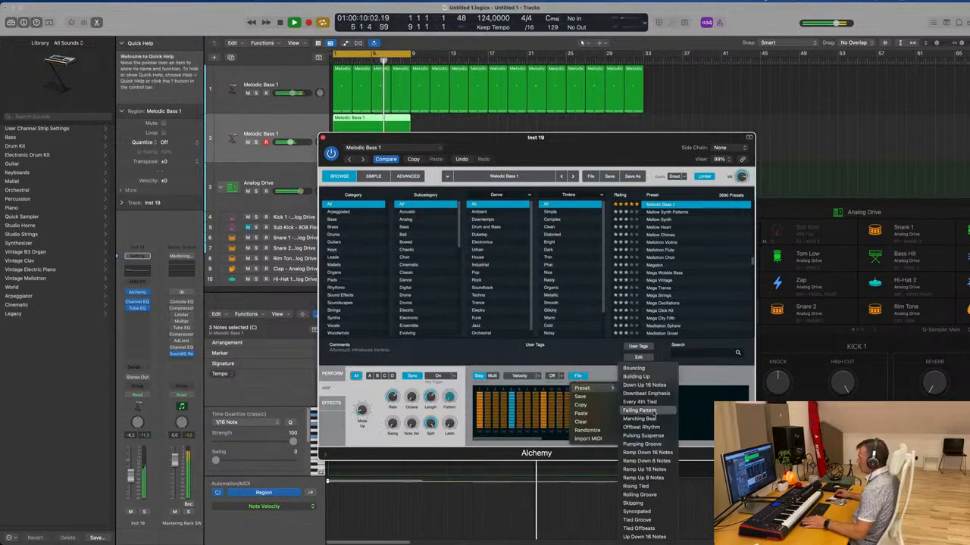
left_click(653, 414)
Move the Alchemy window aside and raise the duplicated track's volume to about -4.9 dB.
left_click_drag(567, 138, 725, 77)
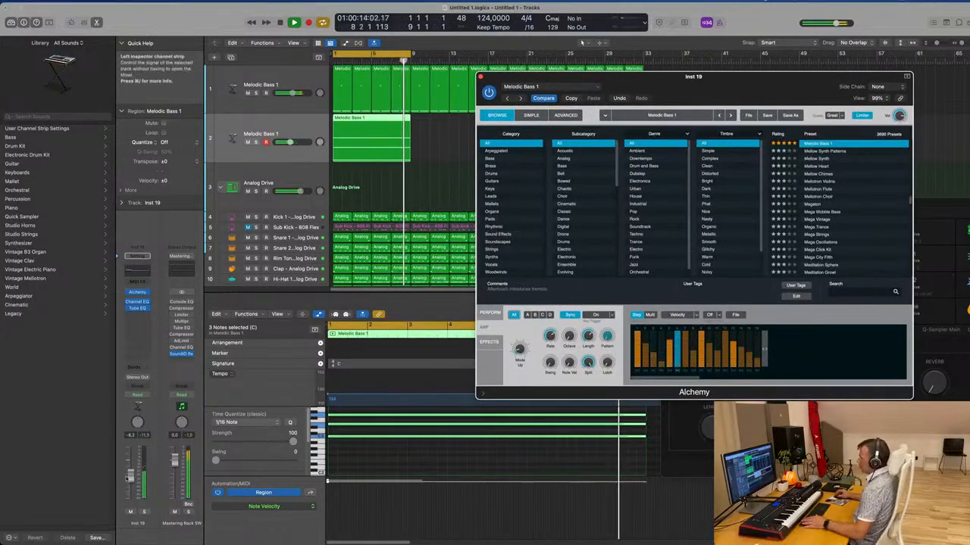
left_click_drag(131, 475, 130, 471)
left_click(735, 314)
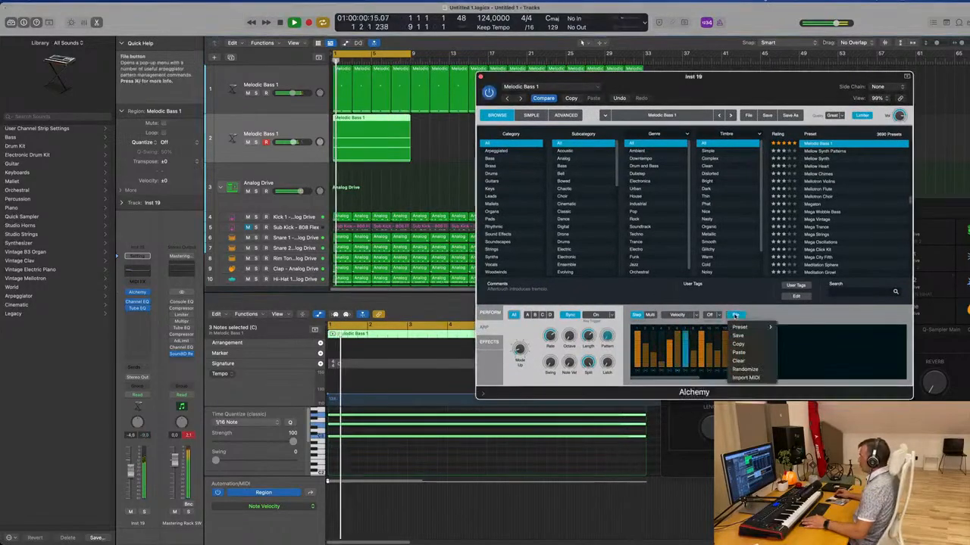
mouse_move(740, 327)
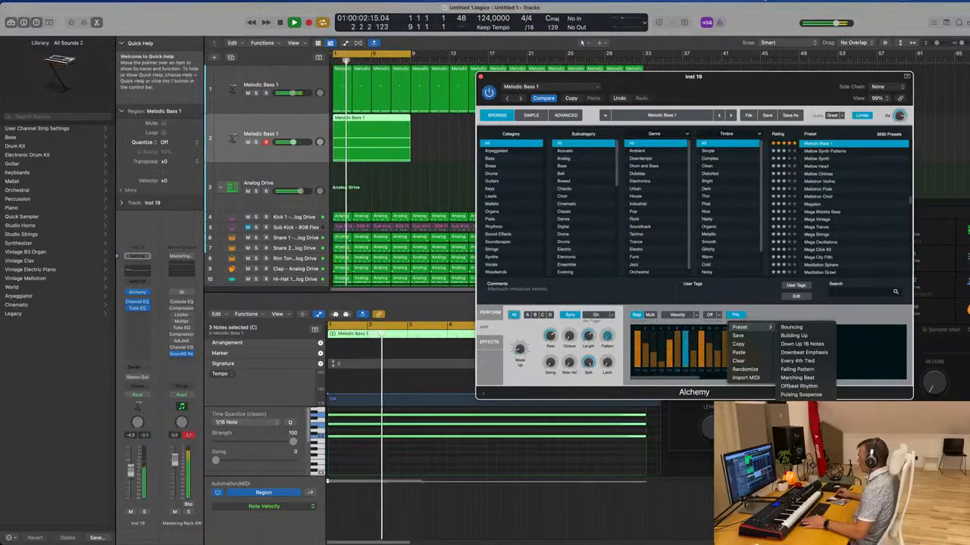
left_click(723, 91)
left_click_drag(723, 90, 682, 88)
left_click(695, 313)
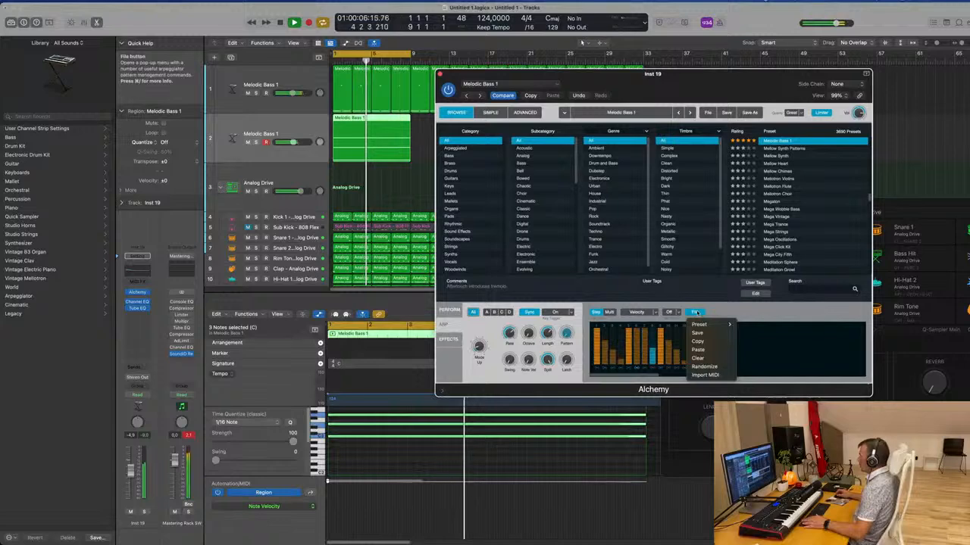
left_click(739, 347)
Shorten the arpeggiator's step pattern to four steps and extend it to five during playback.
left_click_drag(739, 347, 646, 352)
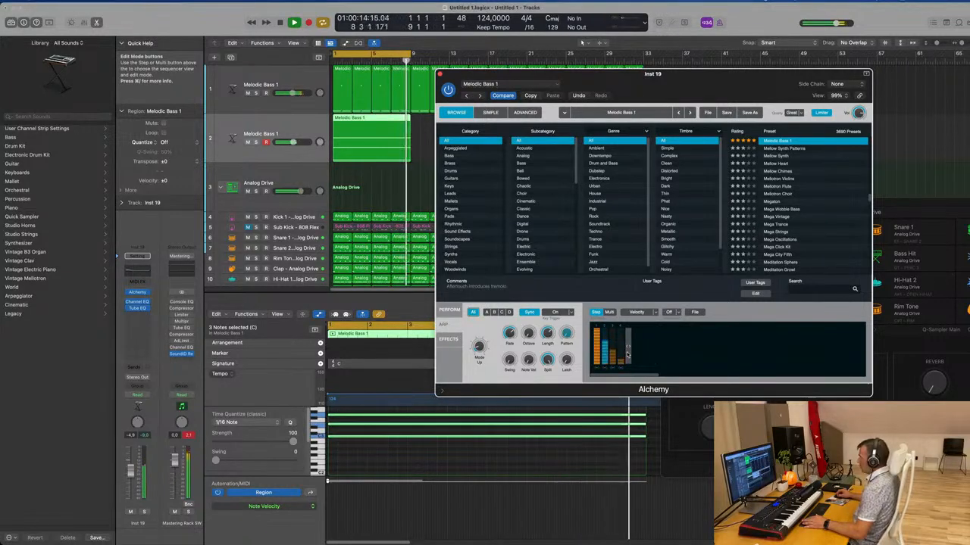
mouse_move(628, 354)
left_mouse_down()
mouse_move(650, 356)
mouse_move(629, 355)
left_mouse_up()
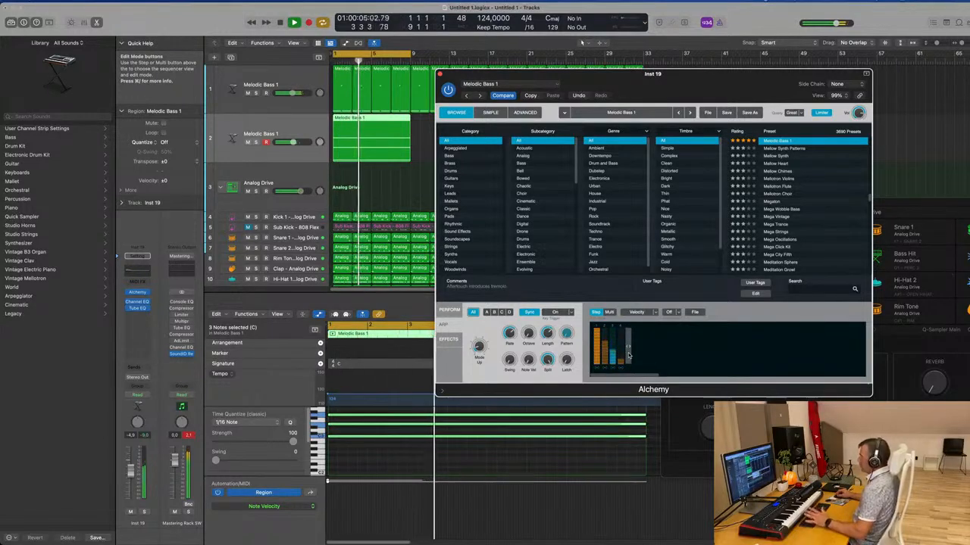
left_click_drag(702, 81, 726, 74)
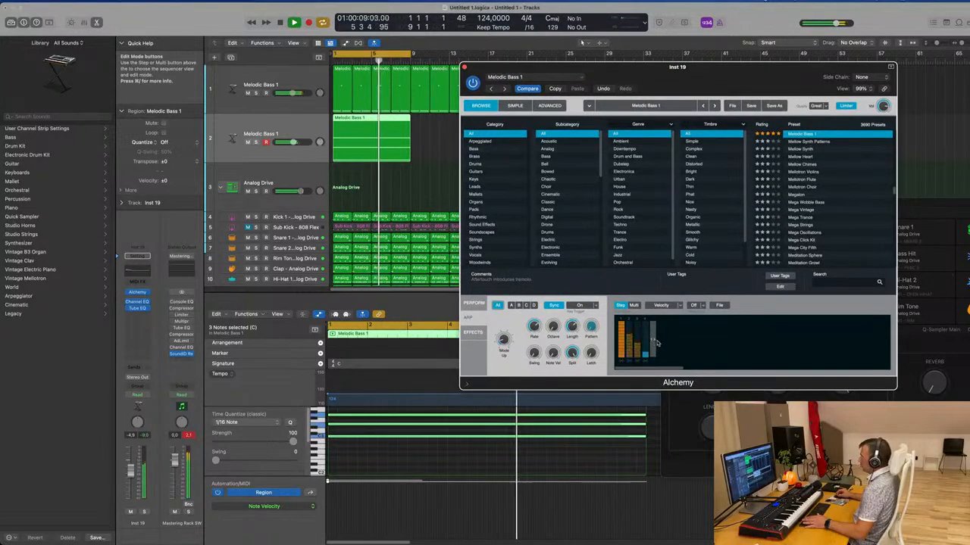
left_click_drag(657, 343, 659, 342)
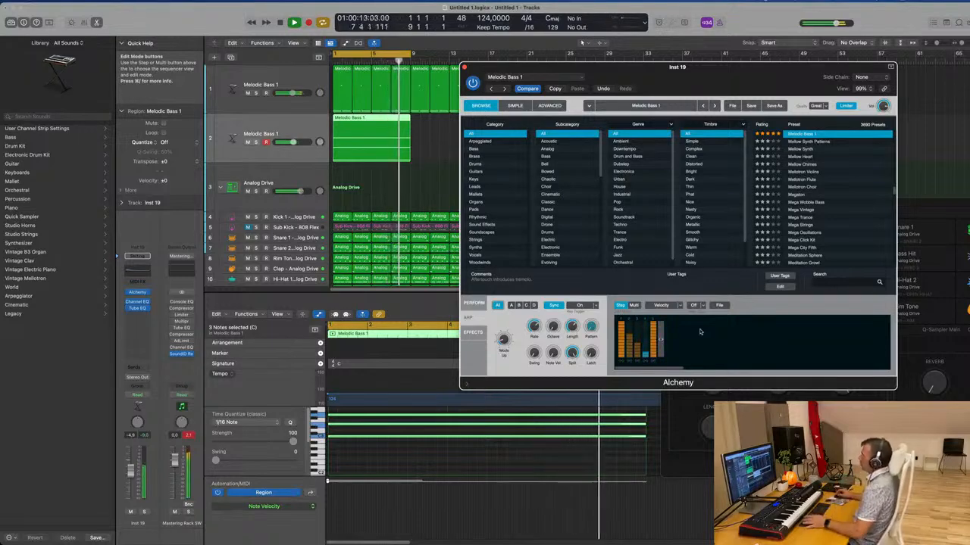
Try another step preset in the arpeggiator, followed by Up Down 16 Notes, while the loop plays.
left_click(718, 305)
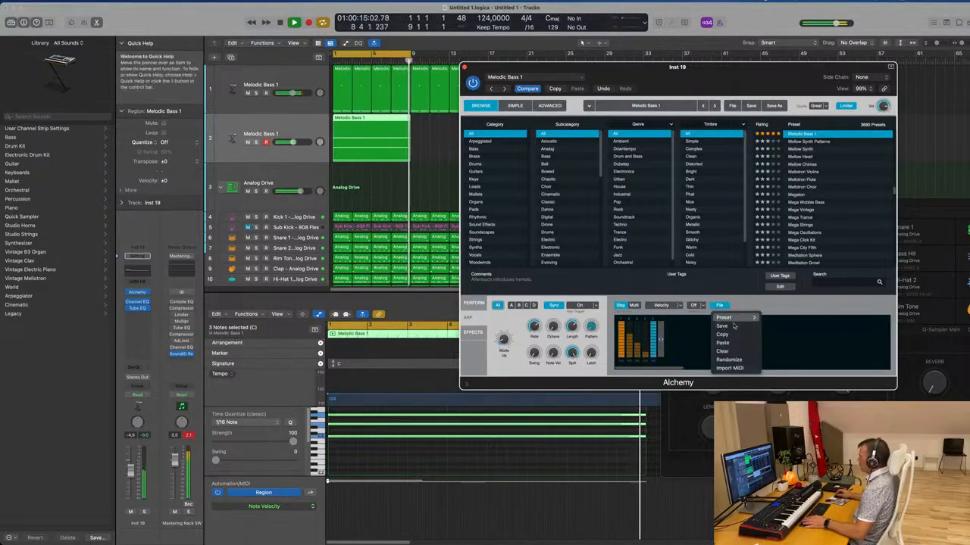
mouse_move(740, 317)
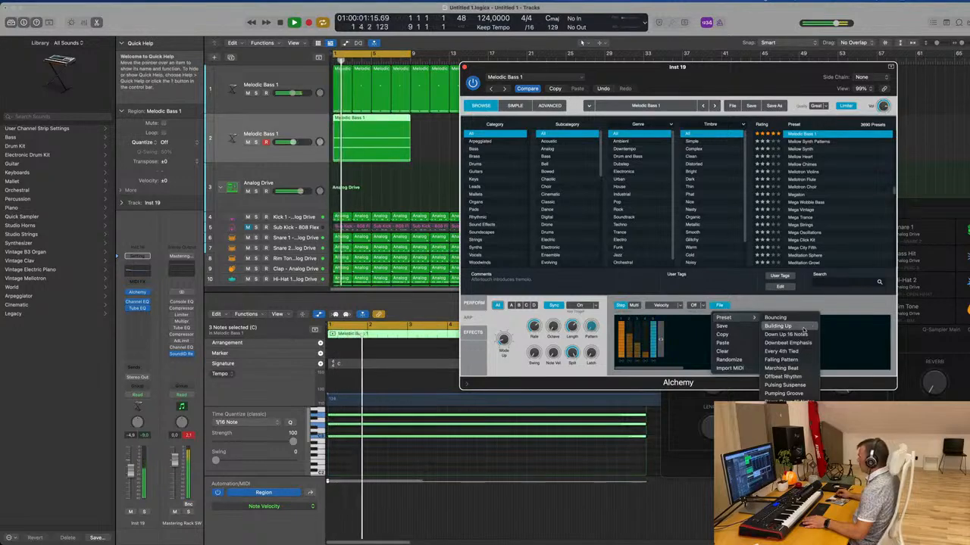
left_click(784, 334)
left_click_drag(735, 285, 673, 282)
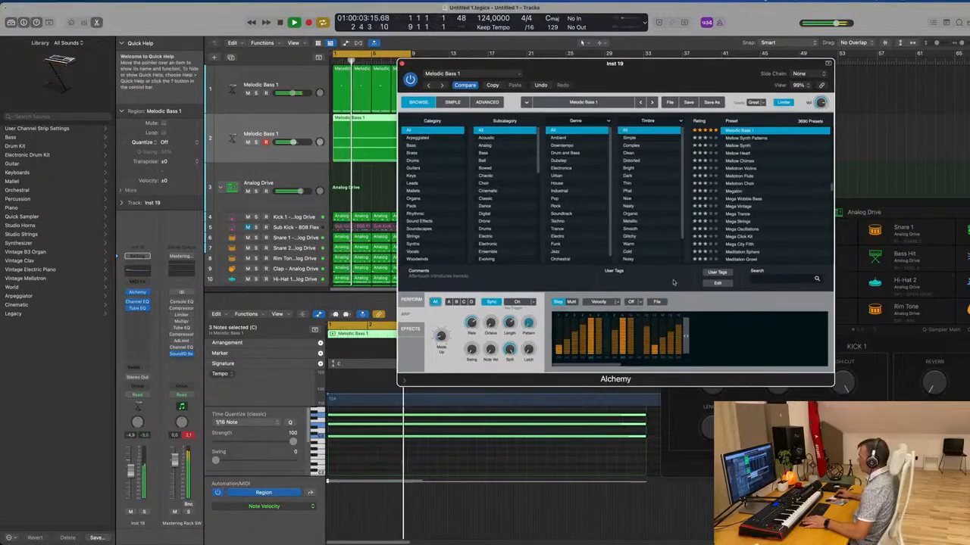
left_click(656, 301)
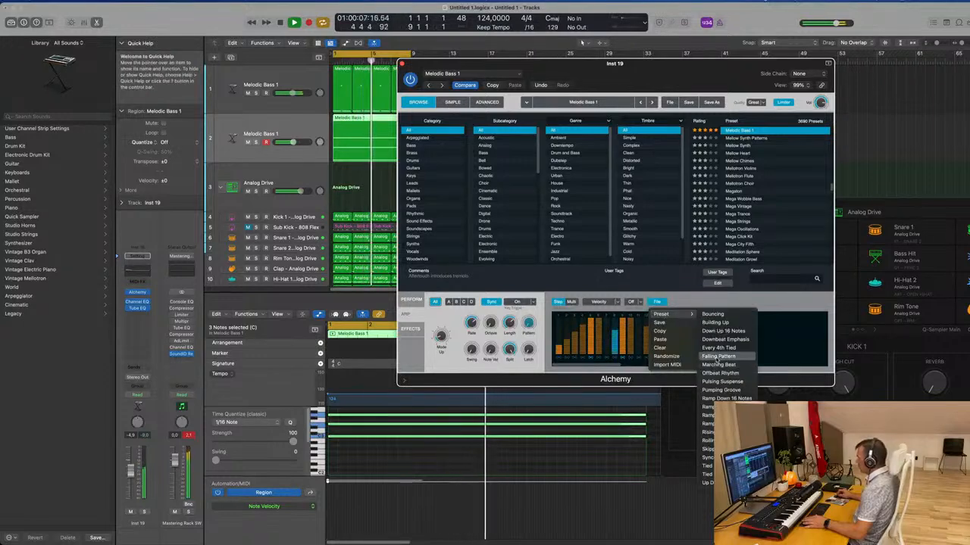
left_click(718, 482)
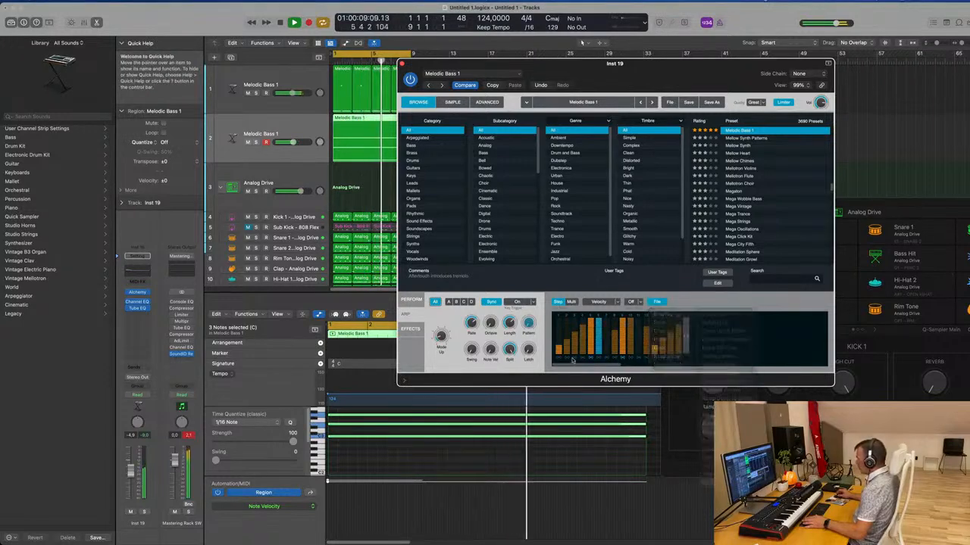
left_click_drag(643, 66, 690, 55)
Load a different step preset in place of Up Down 16 Notes and return to Alchemy's performance controls.
left_click(703, 290)
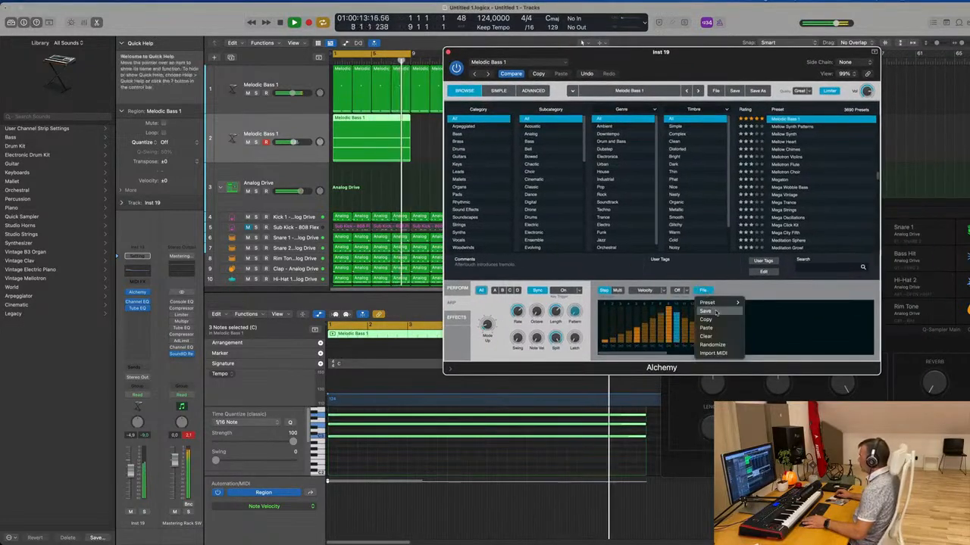
mouse_move(712, 303)
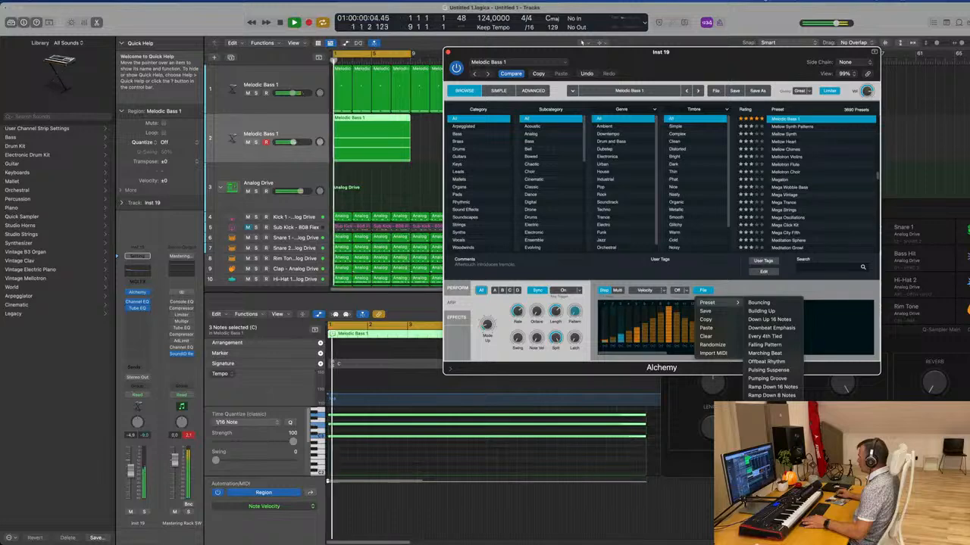
left_click(770, 438)
mouse_move(721, 56)
left_mouse_down()
mouse_move(780, 41)
mouse_move(743, 37)
mouse_move(730, 69)
left_mouse_up()
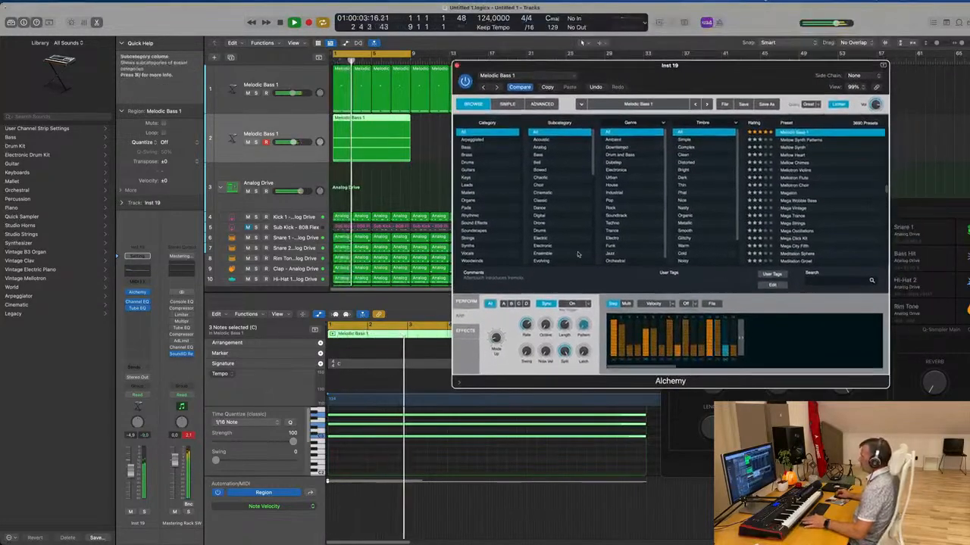
left_click(466, 302)
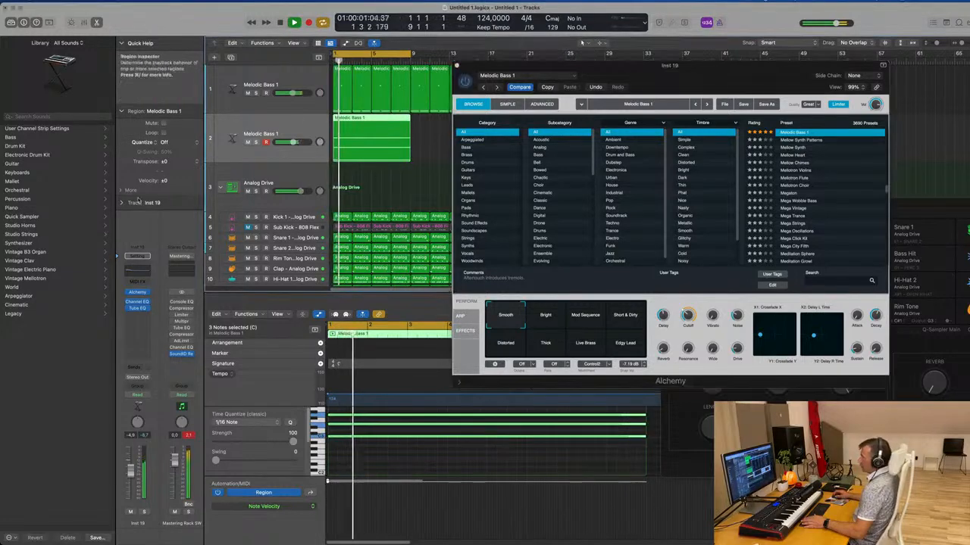
Add a send from the duplicated Melodic Bass 1 track to the Bus 2 Delay.
left_click(137, 368)
mouse_move(135, 379)
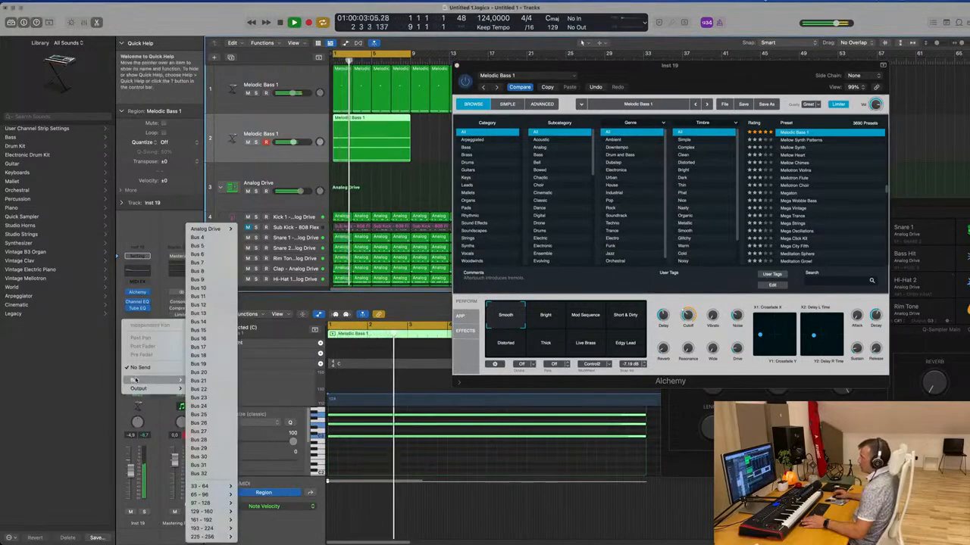
mouse_move(205, 229)
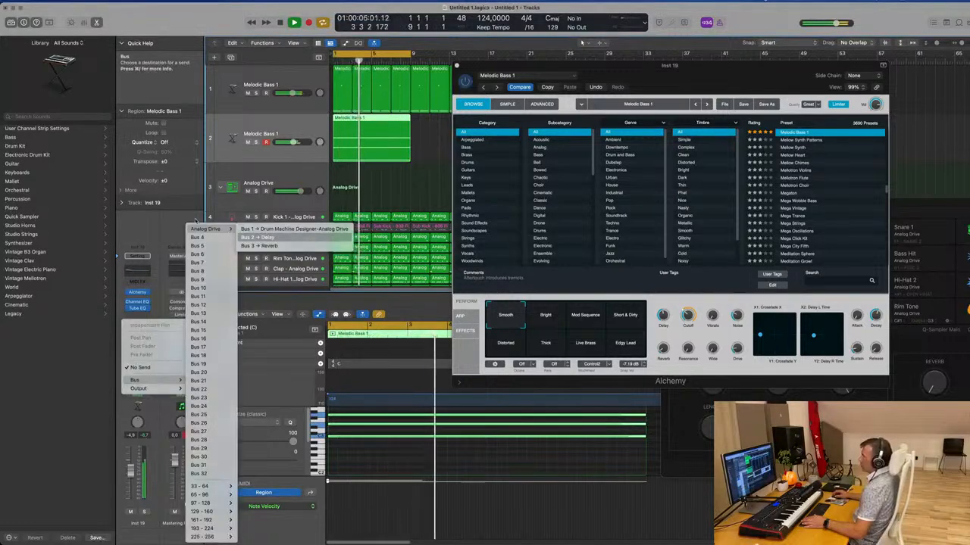
left_click(291, 238)
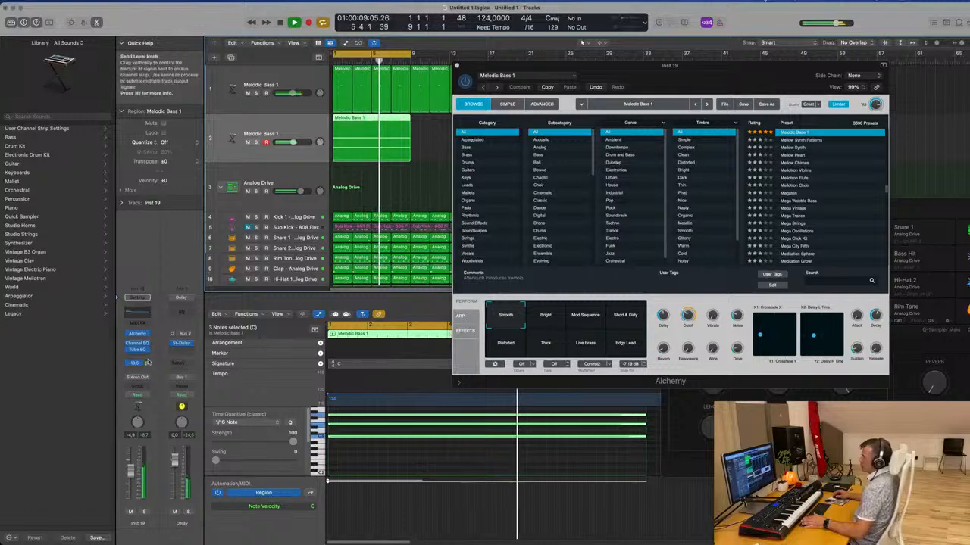
Adjust the delay on the second Melodic Bass 1 track through its Bus 2 send level and Alchemy's Delay control.
left_click_drag(147, 364, 148, 366)
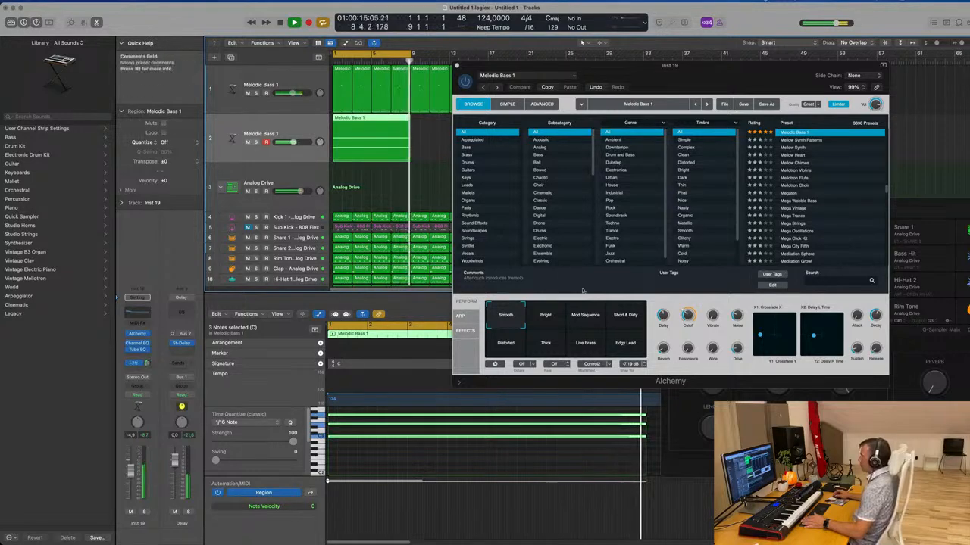
left_click(688, 313)
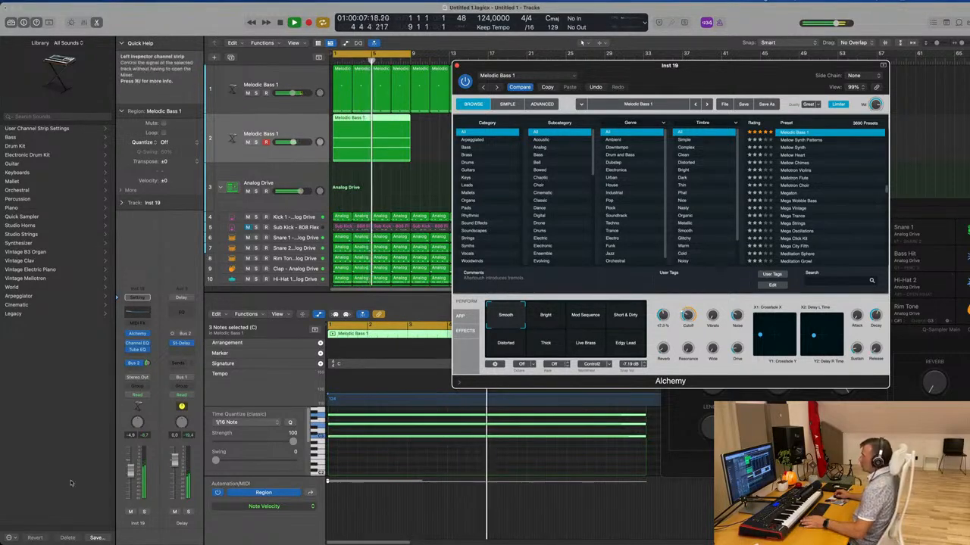
Lower the second Melodic Bass 1 track's volume to about -6.4 dB and close its Alchemy window.
left_click_drag(131, 470, 131, 475)
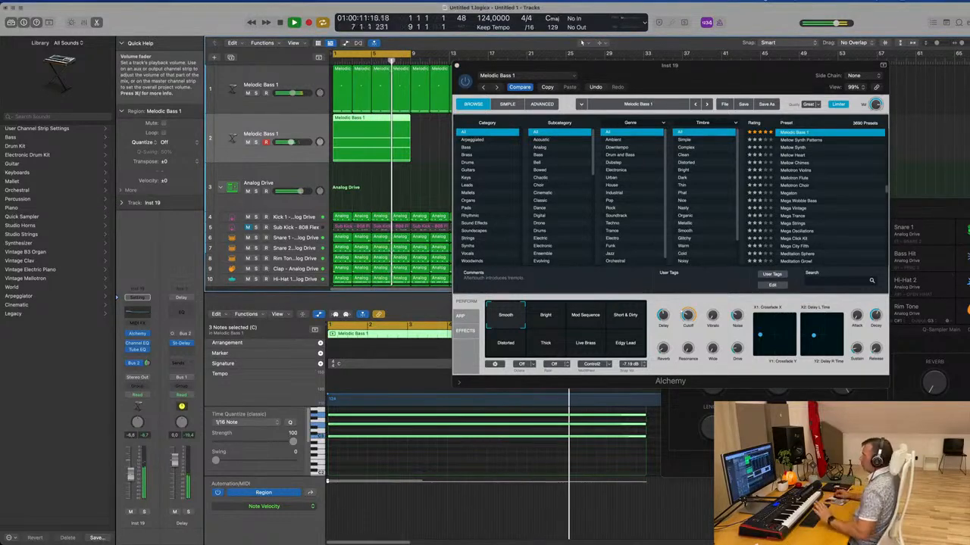
left_click_drag(131, 474, 131, 473)
left_click(456, 66)
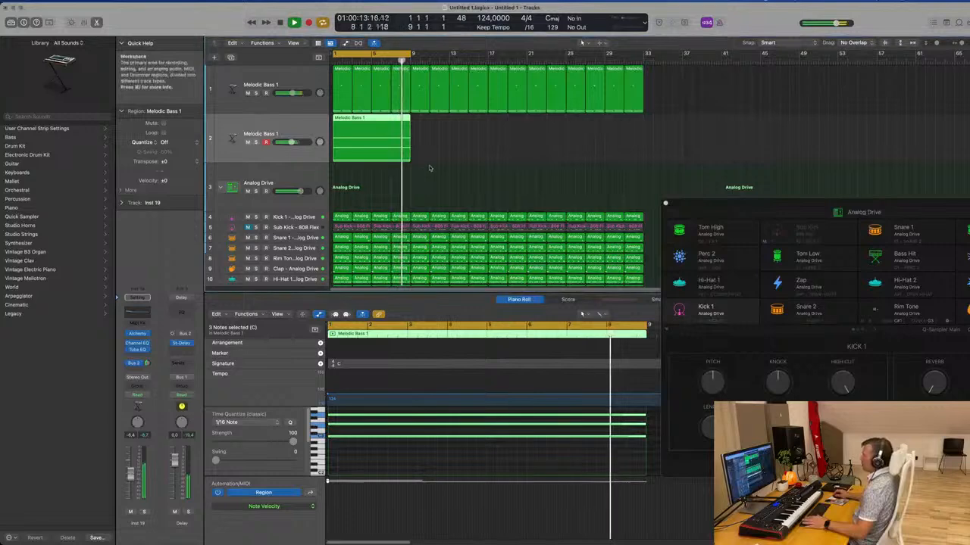
Repeat the second track's Melodic Bass 1 region three times so it spans the same length as the bass line.
key("super+r")
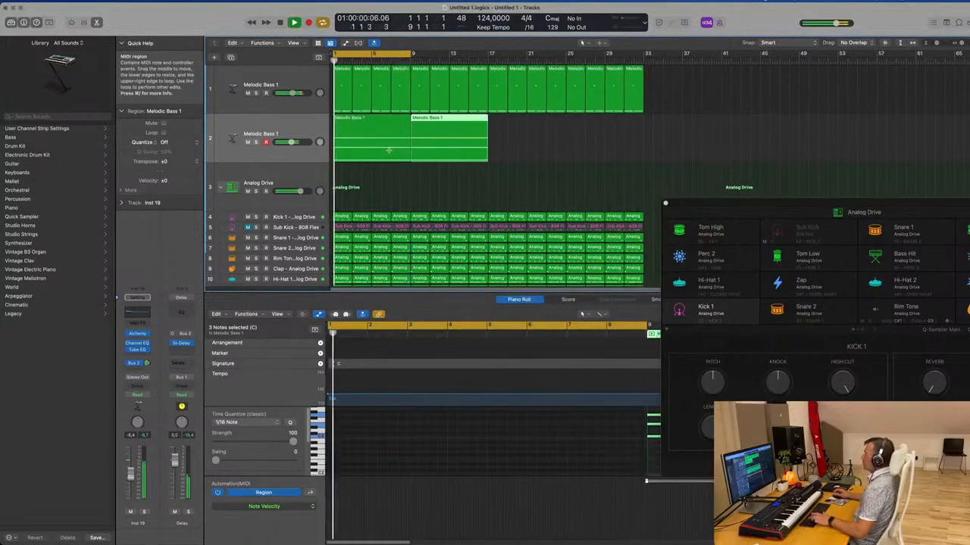
key("super+r")
key("super+r")
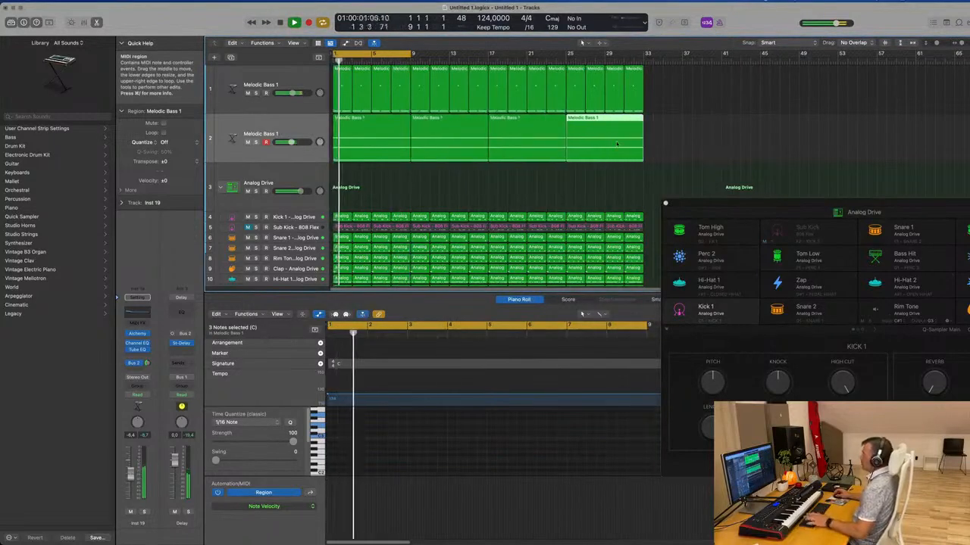
Add a new track with duplicate settings below the second Melodic Bass 1 track.
left_click(413, 192)
left_click(377, 141)
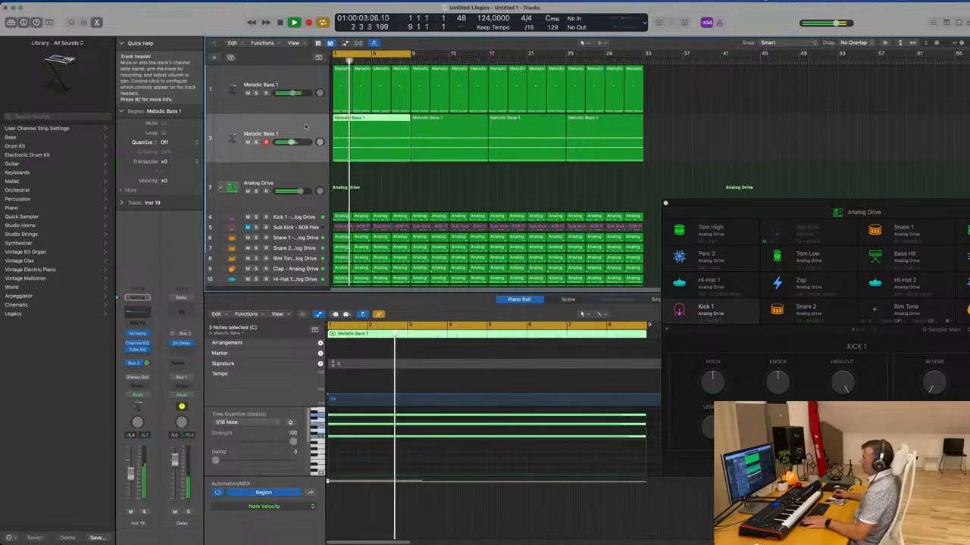
left_click(231, 58)
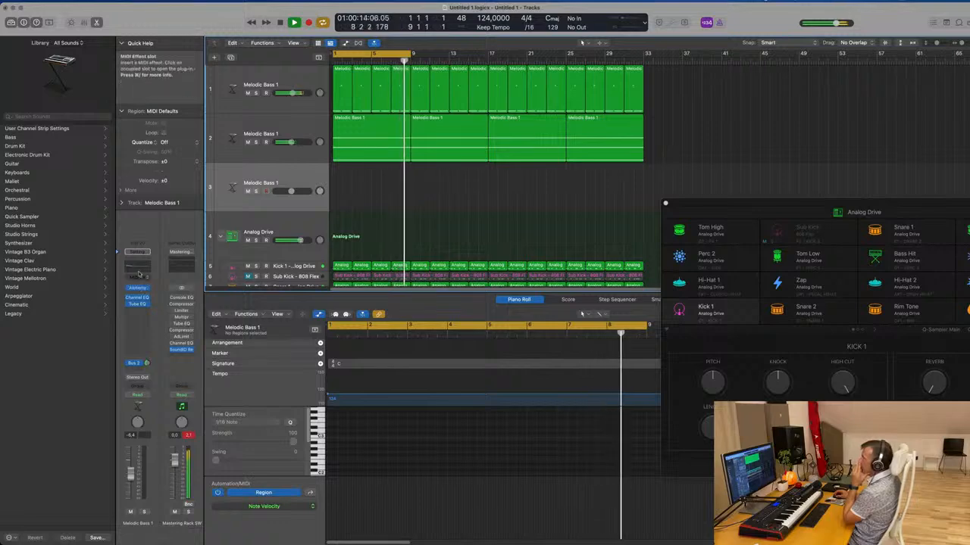
Cut the low frequencies of the second Melodic Bass 1 track with a low-cut filter in its Channel EQ.
left_click(278, 153)
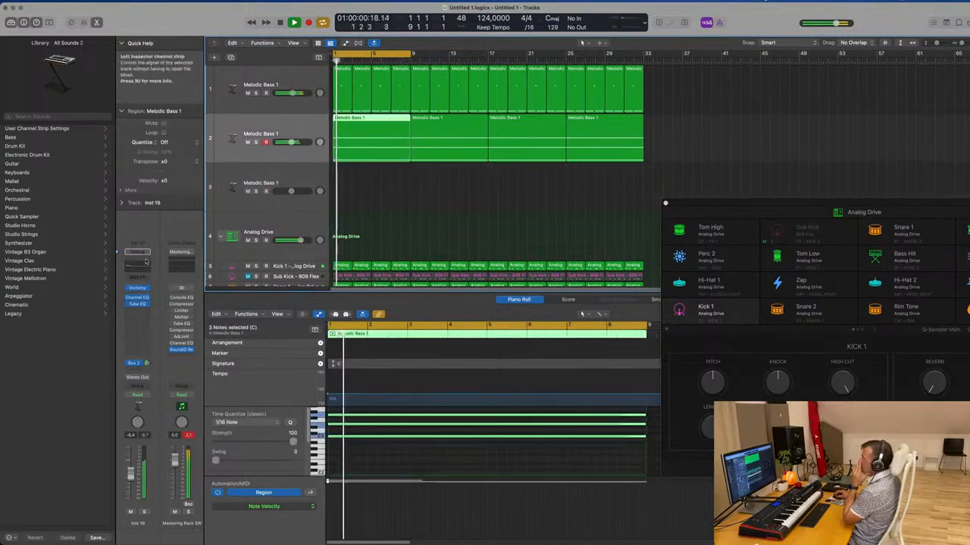
key("v")
left_click_drag(326, 206, 446, 194)
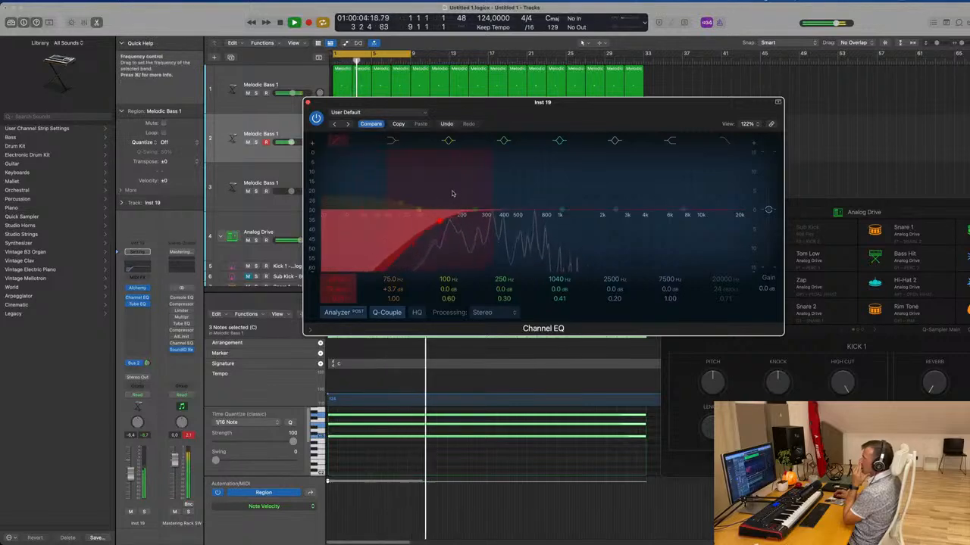
key("v")
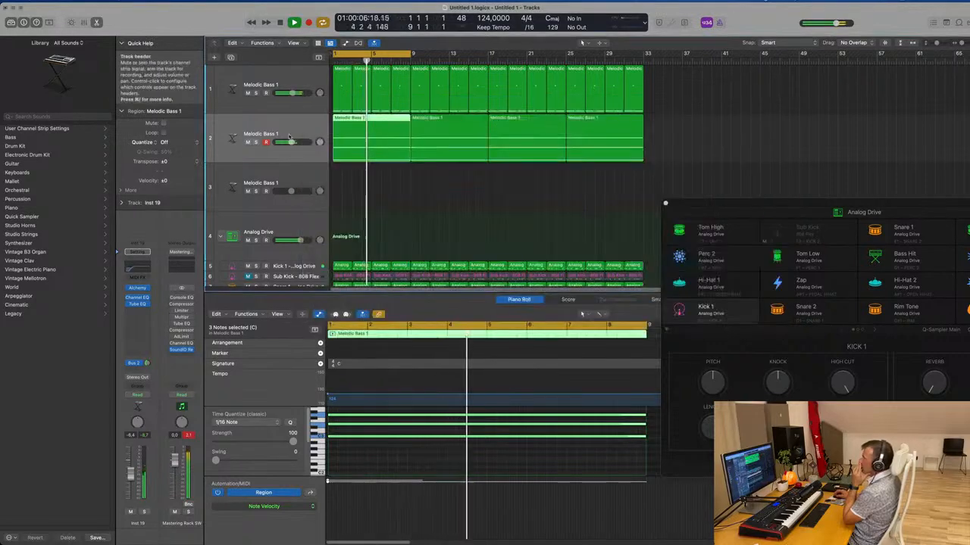
Enable the low-cut filter in the third Melodic Bass 1 track's Channel EQ and raise its cutoff to remove the bass.
left_click(310, 179)
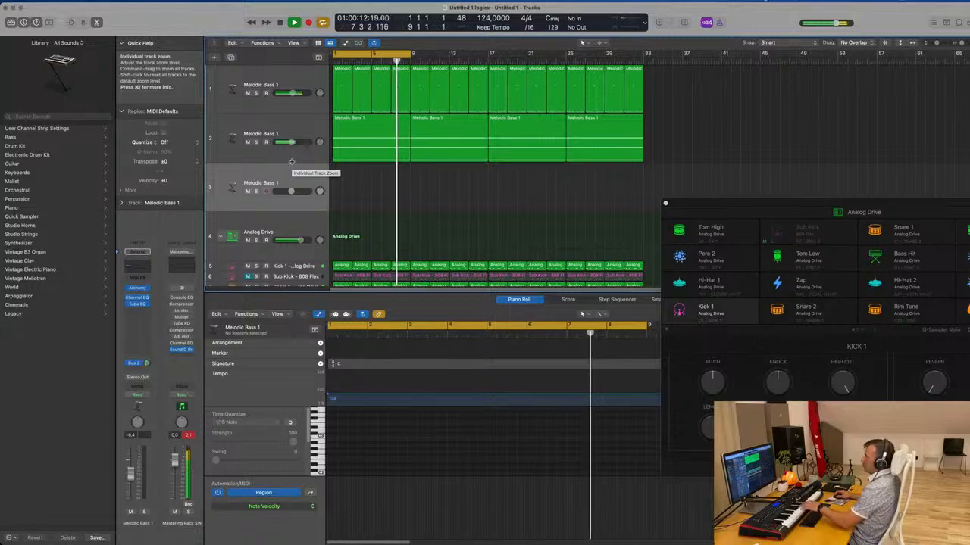
left_click(135, 267)
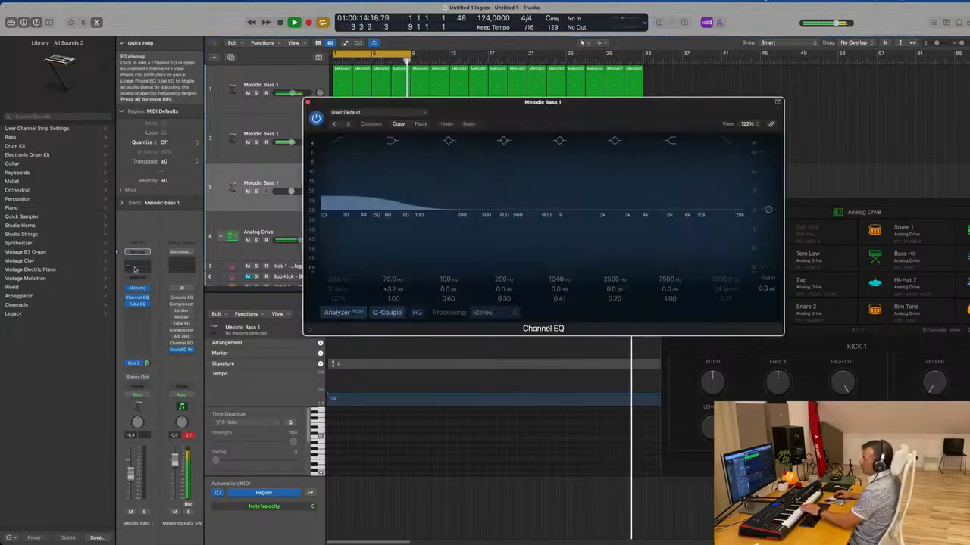
left_click(338, 142)
left_click_drag(348, 190, 440, 193)
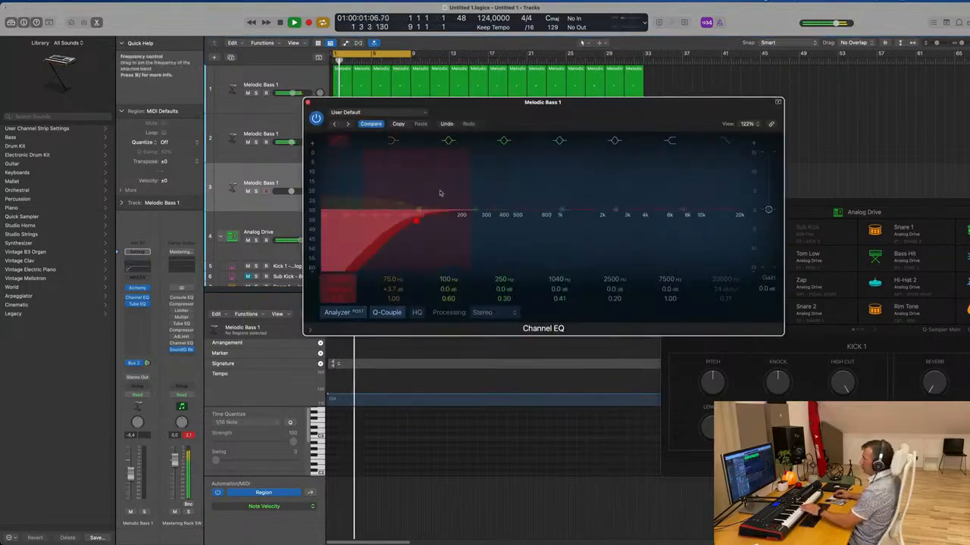
left_click(307, 102)
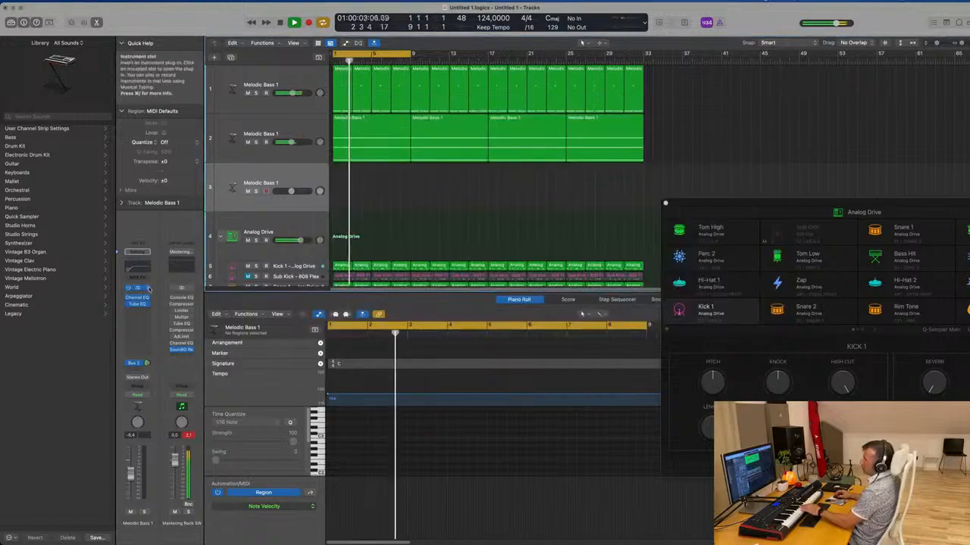
Load the five-star Perfect Pad 02 preset from the Pads category in the third track's Alchemy.
left_click(146, 289)
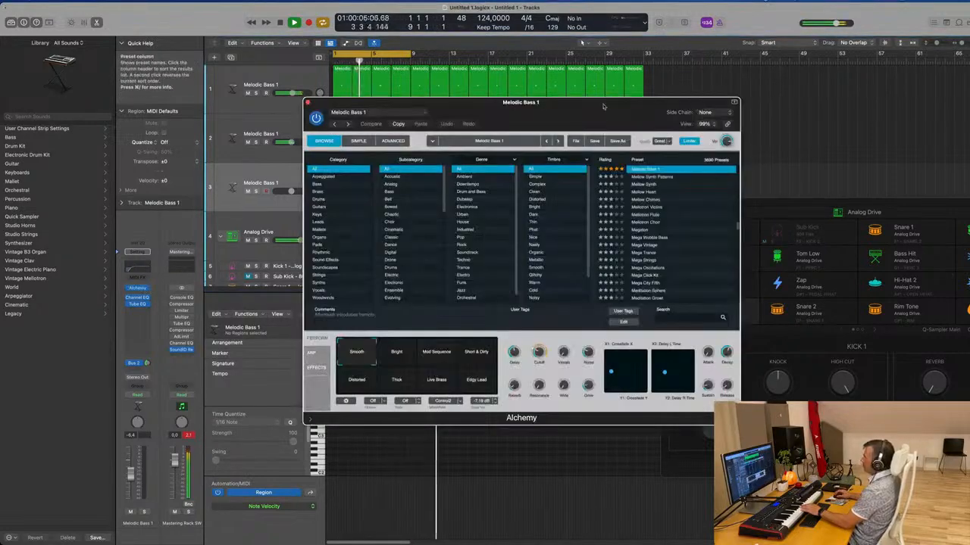
left_click_drag(604, 106, 569, 104)
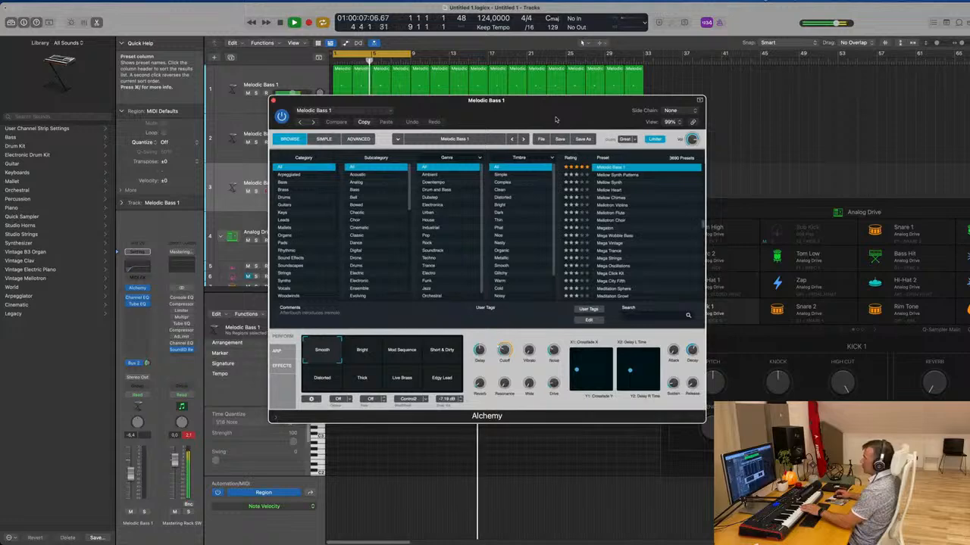
left_click(285, 244)
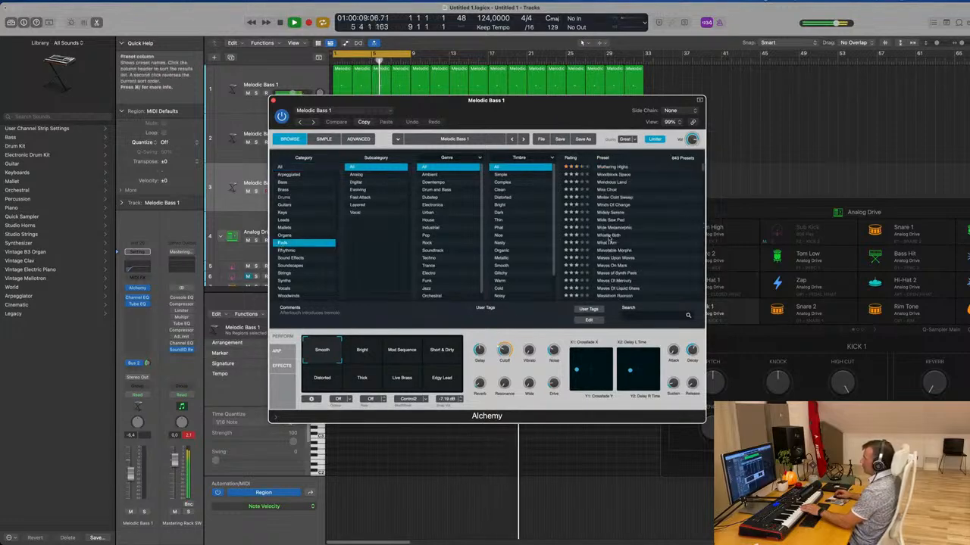
left_click(587, 159)
left_click(628, 168)
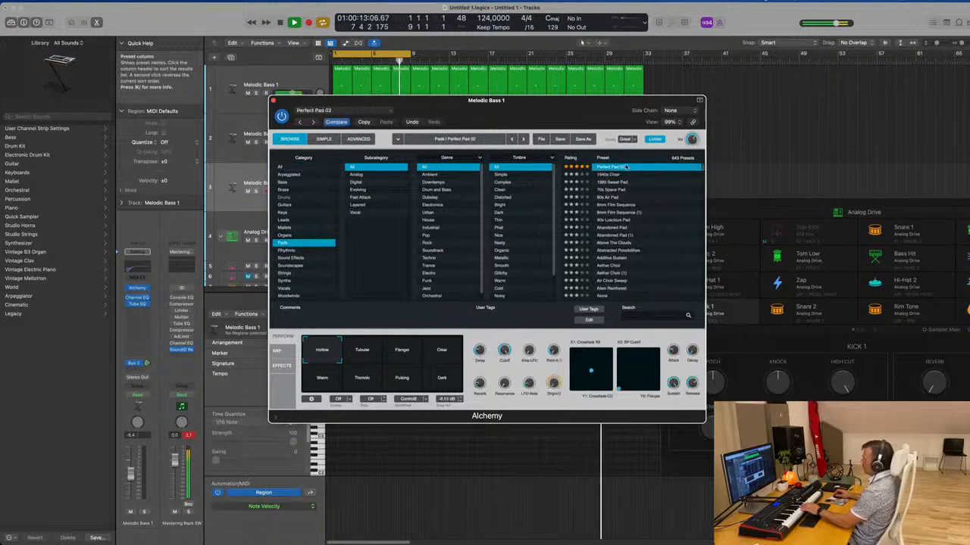
Try the Flanger, Warm, Tremolo and Pulsing performance variations of Perfect Pad 02 during playback.
left_click(404, 349)
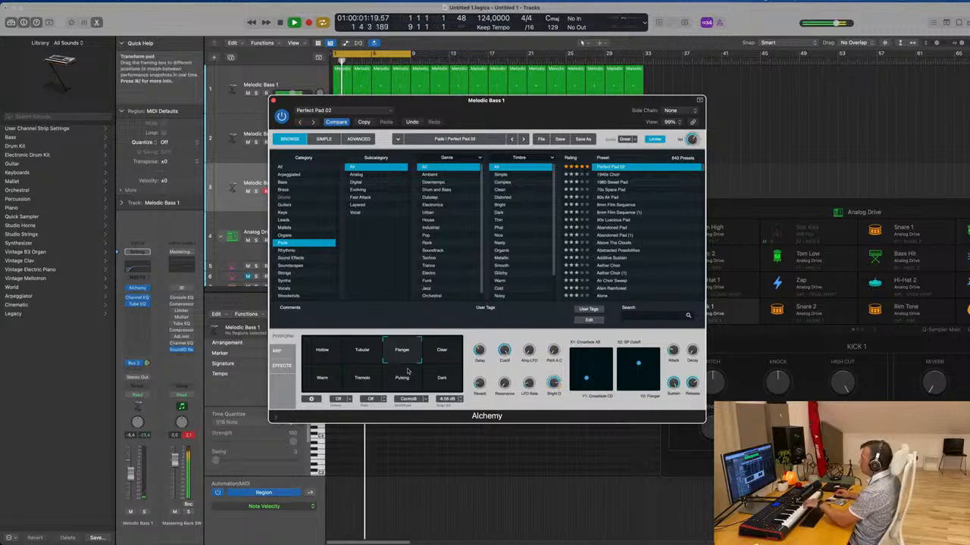
left_click(321, 382)
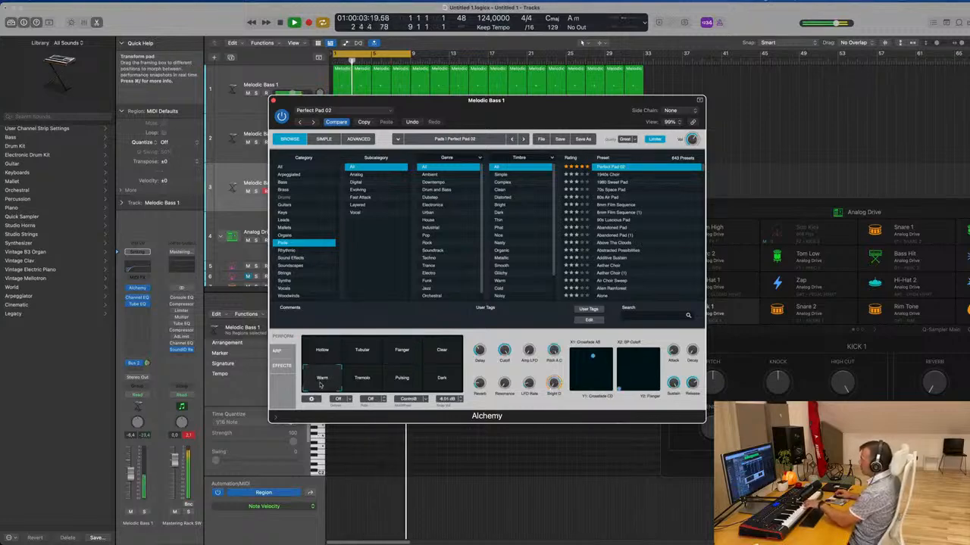
left_click(365, 383)
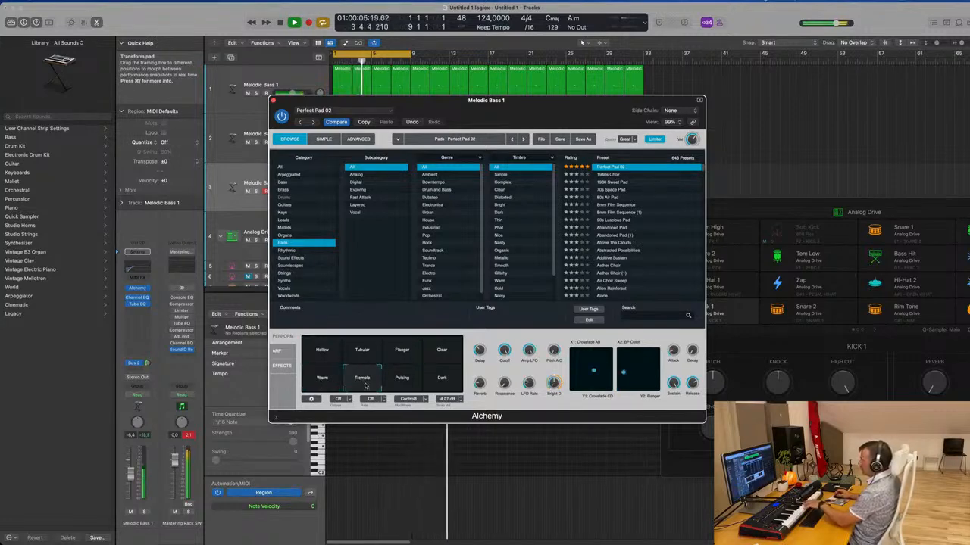
left_click(408, 383)
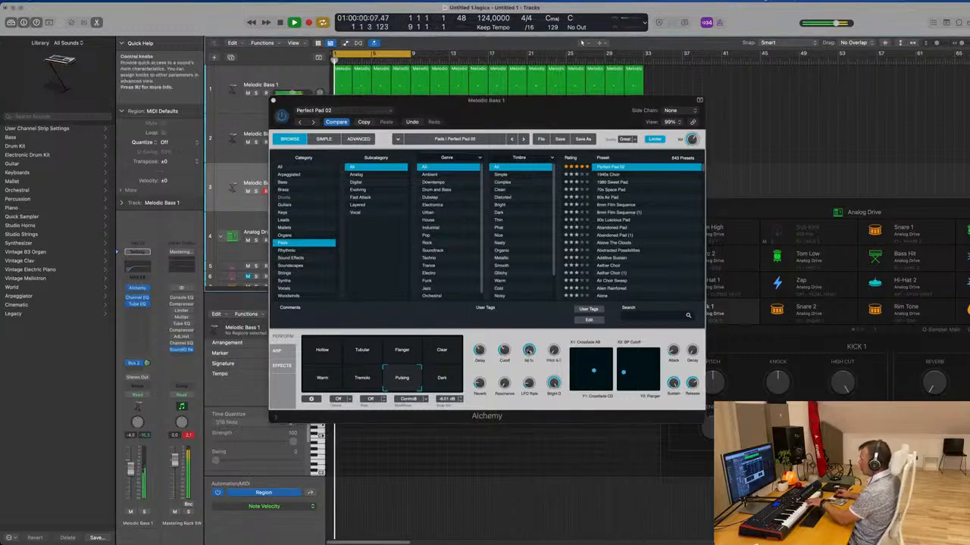
Adjust Amp LFO, Cutoff and an LFO Rate of 1/16 for the Pulsing sound, and reset the stereo output's peak indicator.
left_click(529, 351)
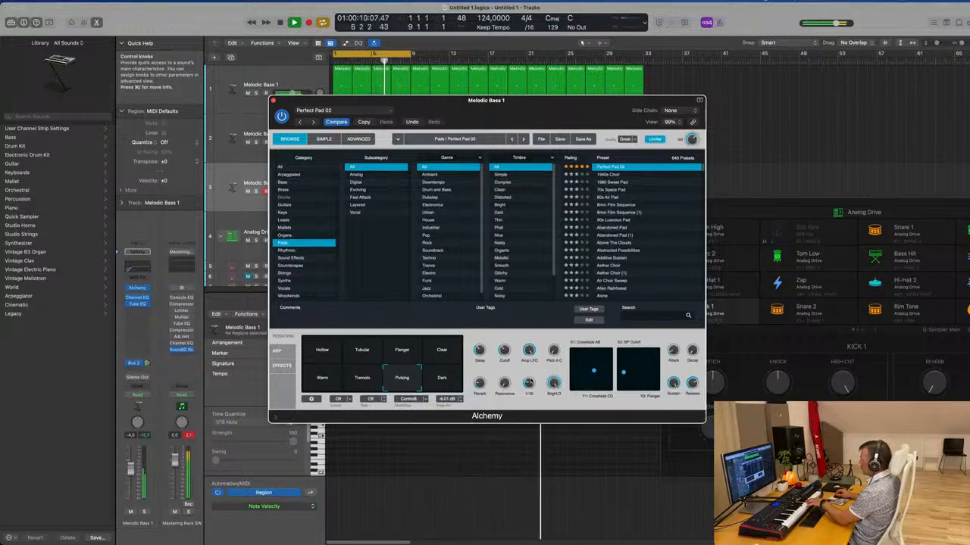
mouse_move(504, 351)
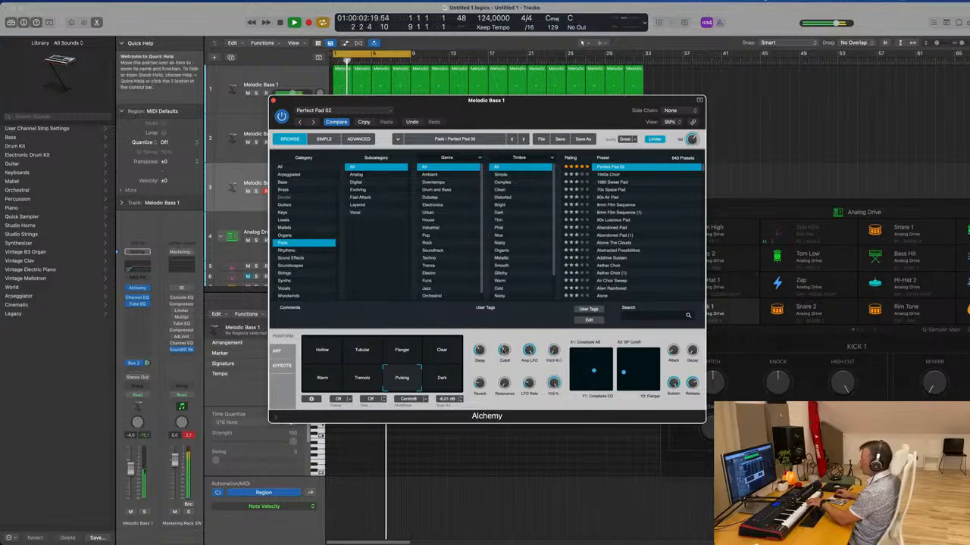
left_click_drag(504, 351, 505, 362)
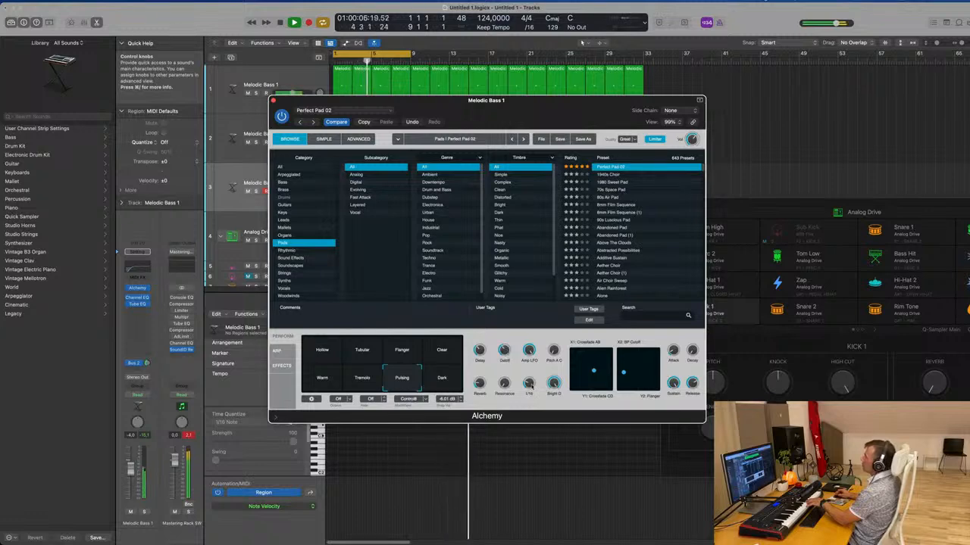
left_click(192, 437)
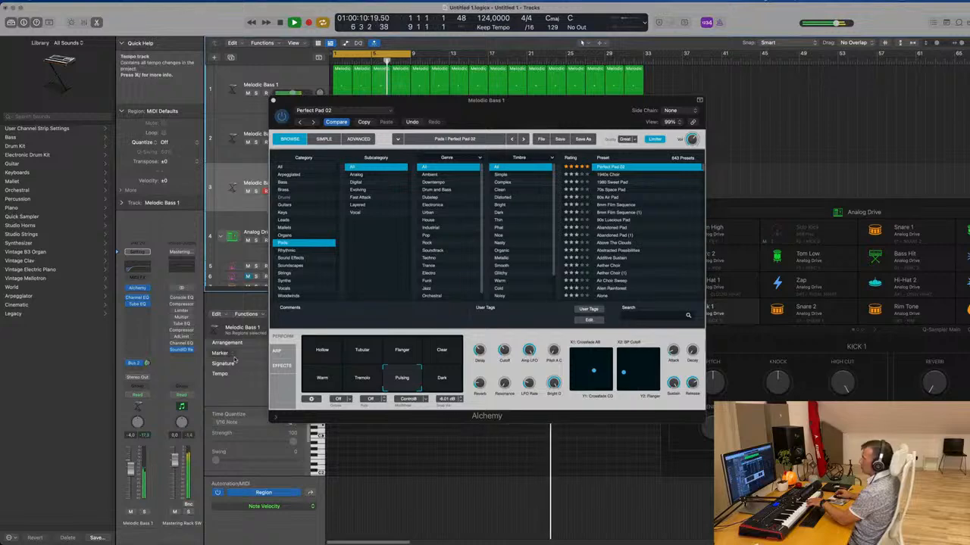
Compare Perfect Pad 02's Warm, Tremolo, Dark and Flanger variations while the loop plays.
left_click(323, 379)
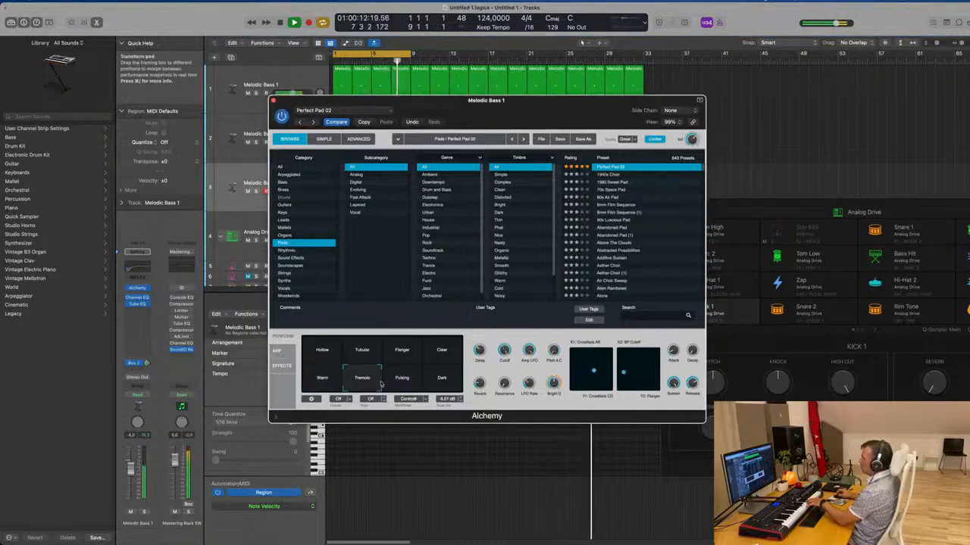
left_click(443, 384)
left_click(401, 351)
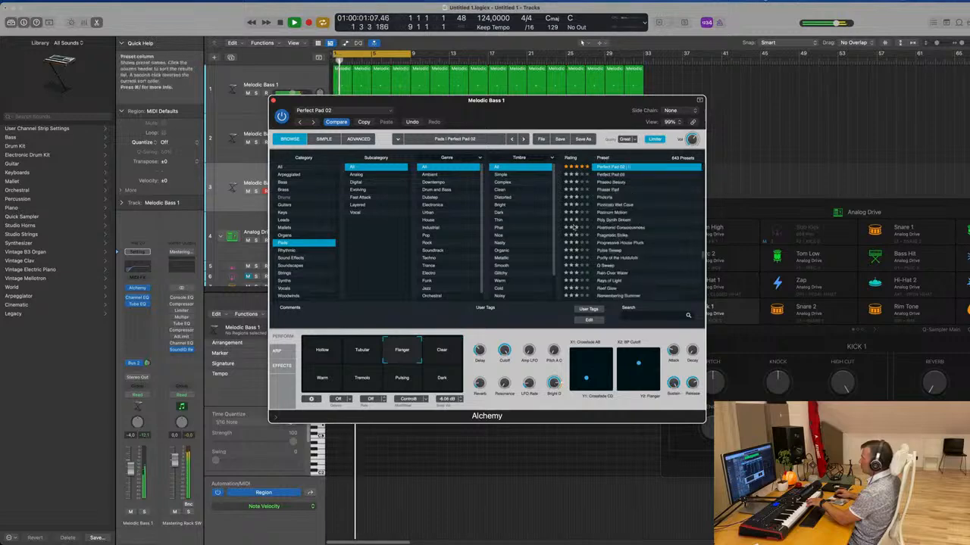
Load the Perfect Pad 01 preset and choose its Shaken variation after trying Rich, Stirred and Bold.
left_click(603, 158)
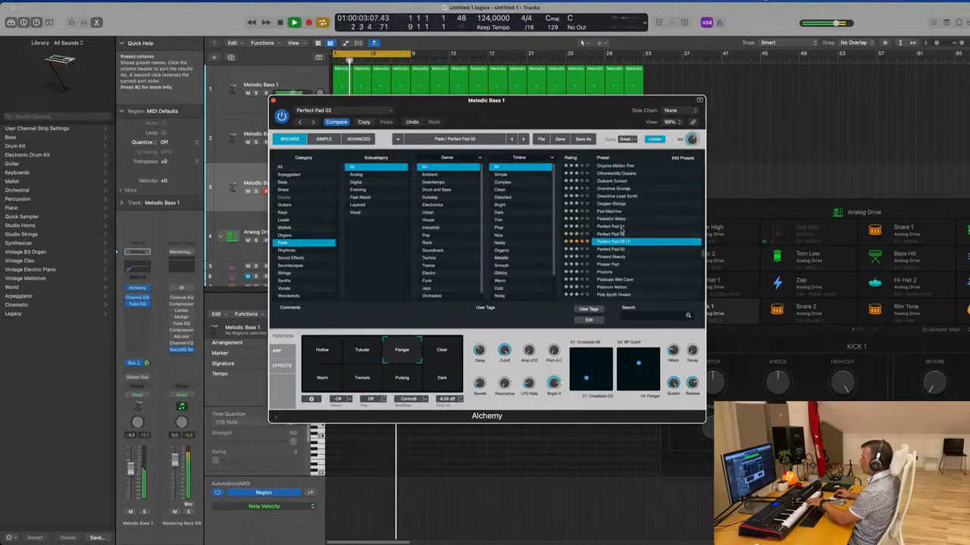
left_click(619, 227)
left_click(363, 352)
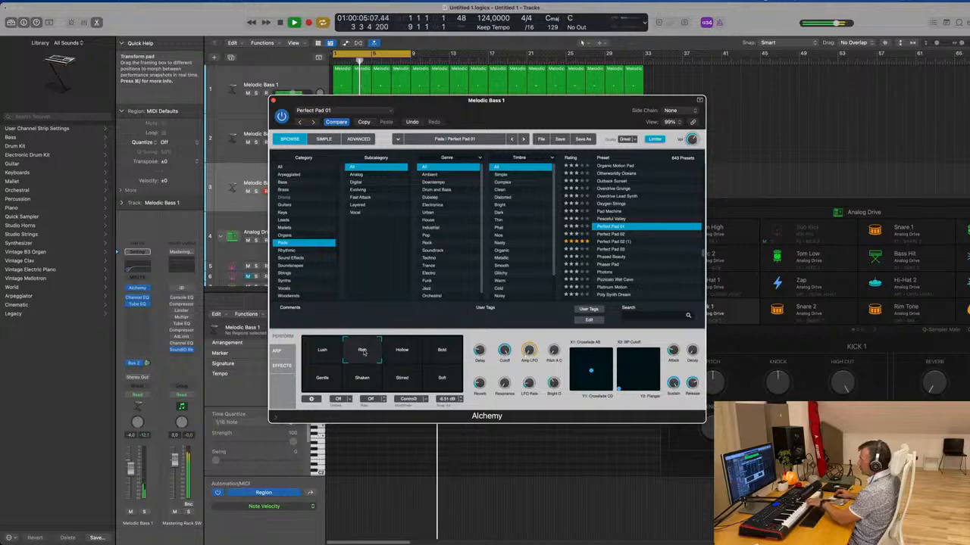
left_click(402, 378)
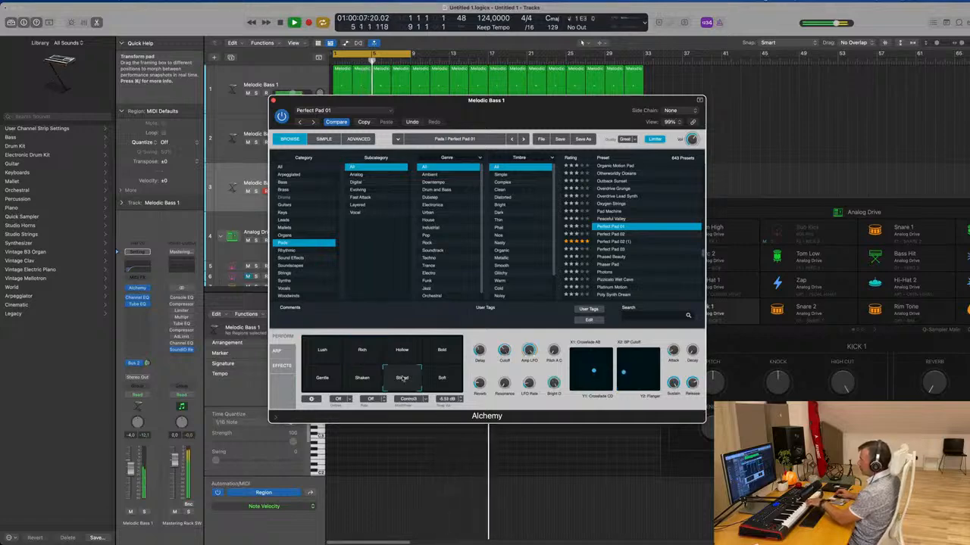
left_click(363, 379)
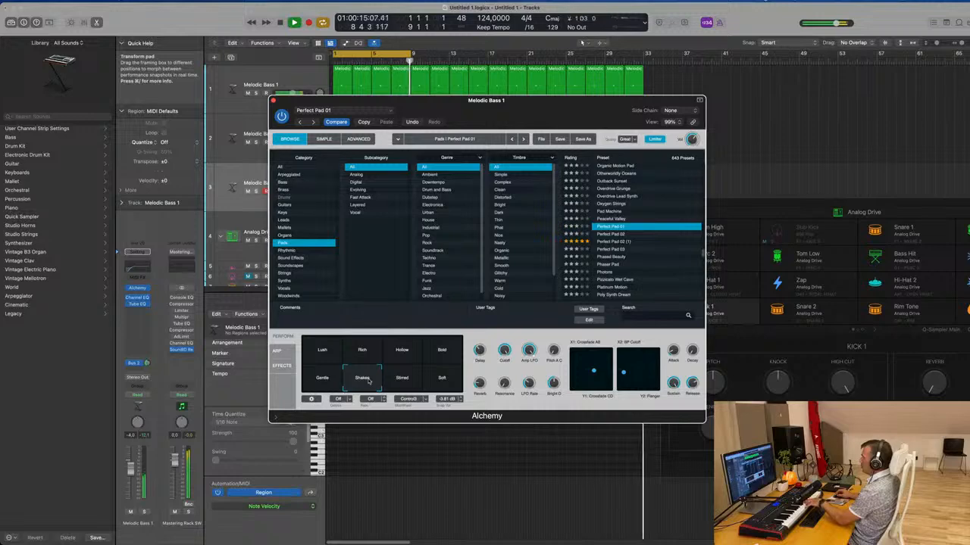
left_click(443, 351)
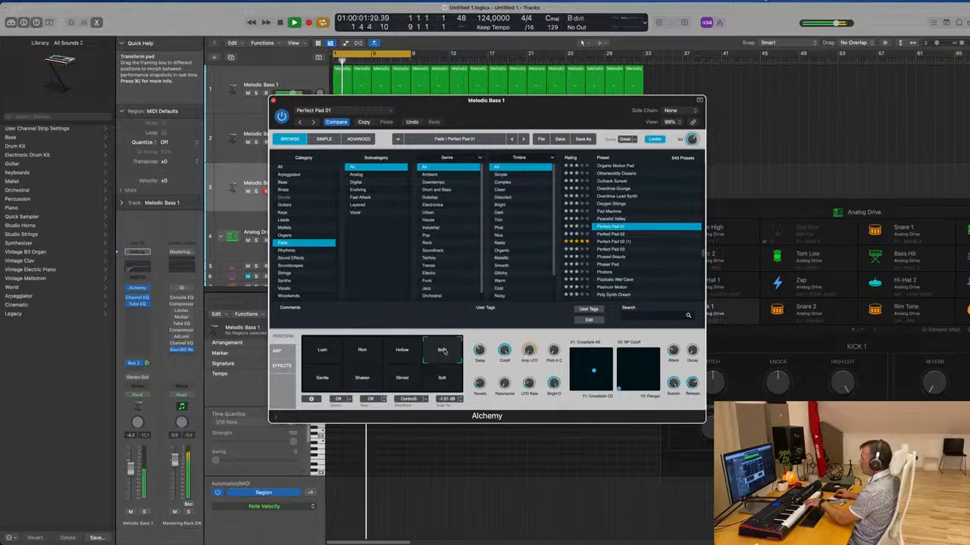
left_click(372, 382)
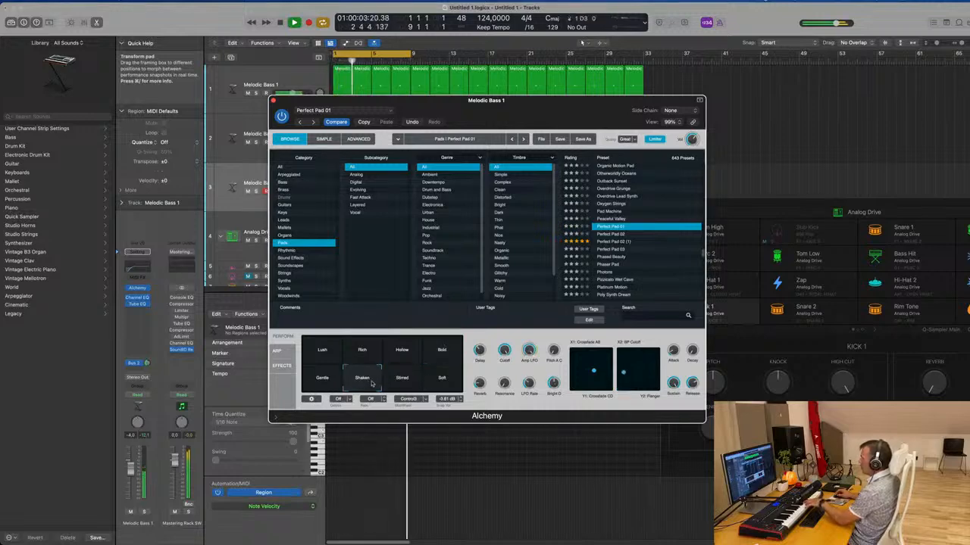
Choose Perfect Pad 01's Bold variation after trying Stirred, Soft and Gentle, and raise the pad track's volume to -0.2 dB.
left_click(417, 383)
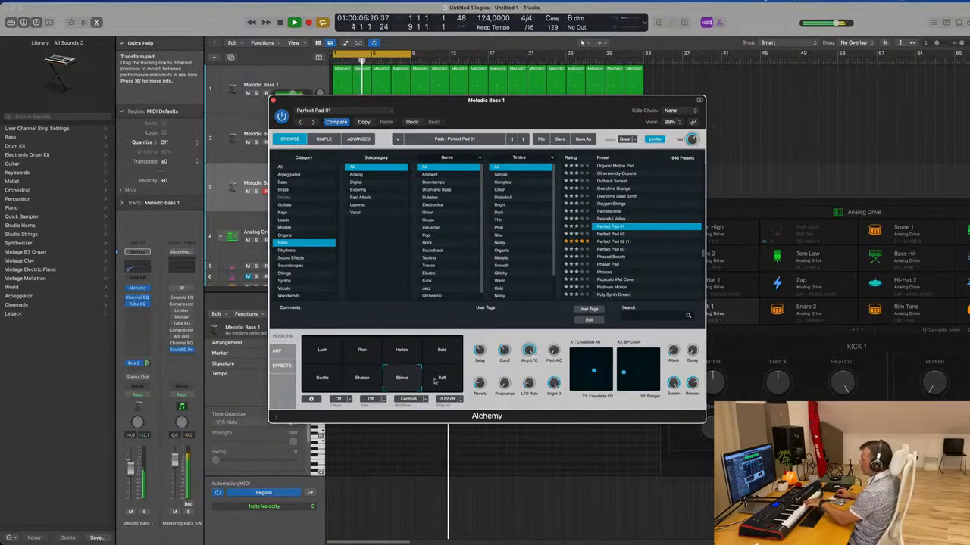
left_click(435, 378)
left_click(310, 378)
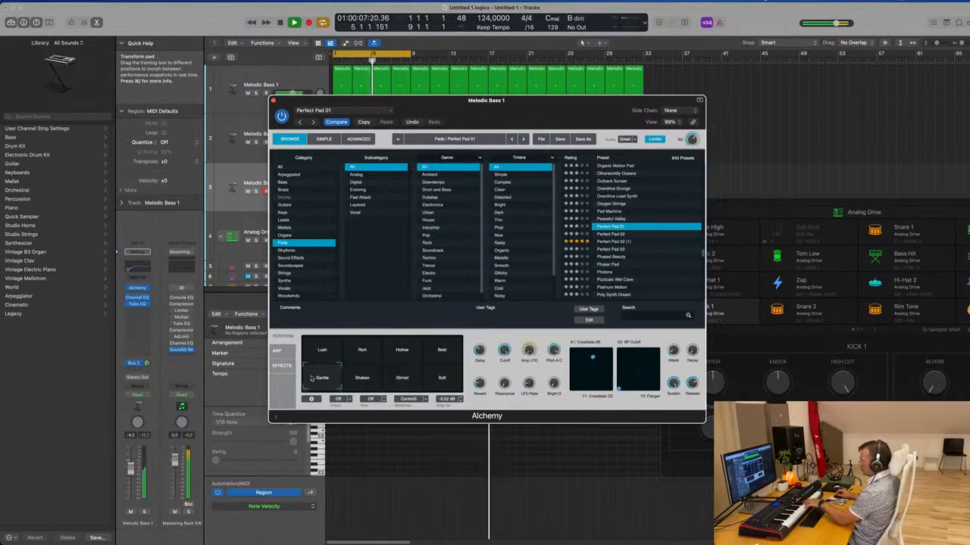
left_click(401, 378)
left_click(441, 378)
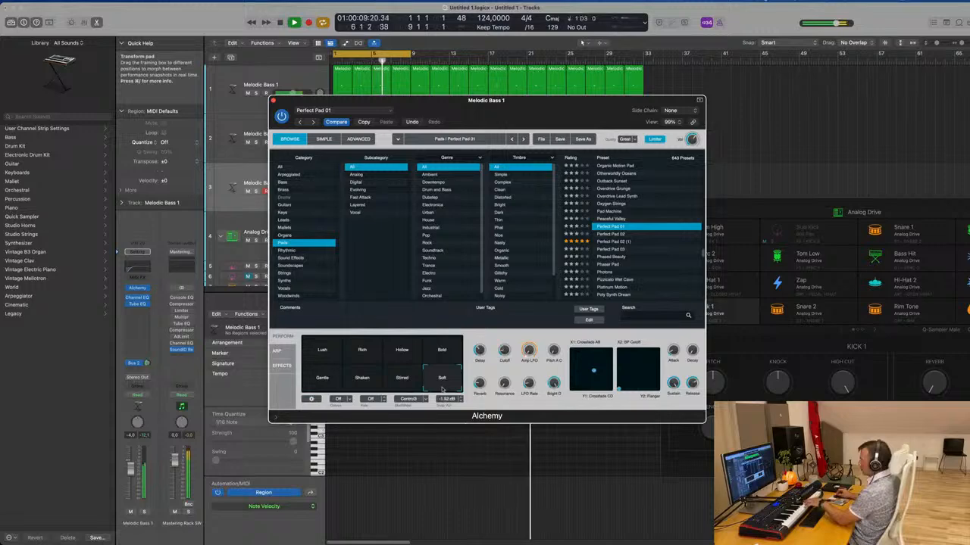
left_click(445, 350)
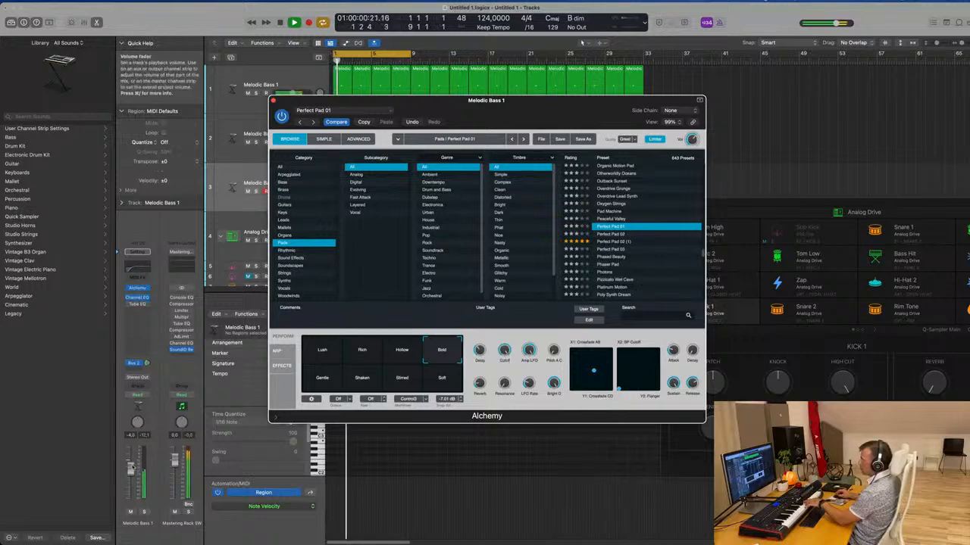
left_click_drag(131, 456, 132, 452)
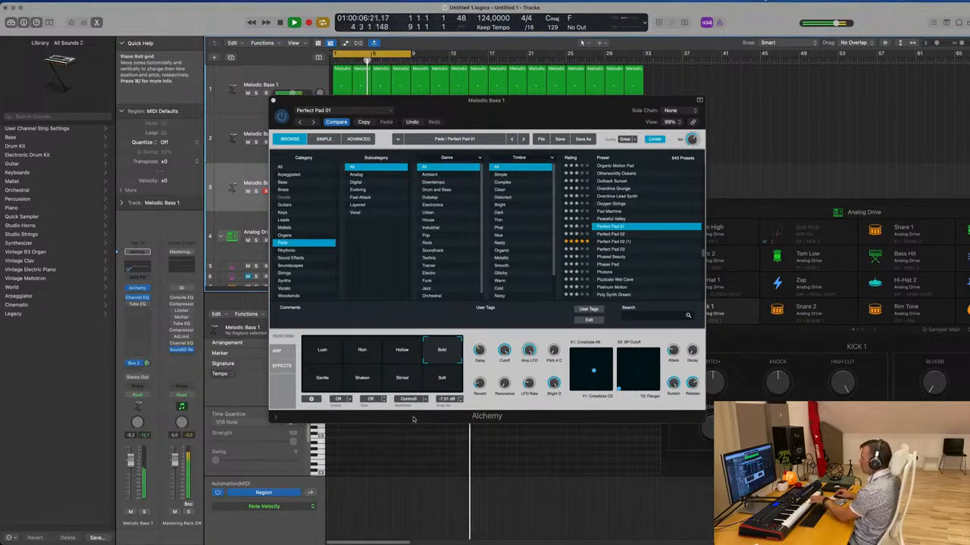
Record a four-bar pad chord part on the third synth track and move the recorded region to bar 1.
left_click_drag(575, 108, 746, 142)
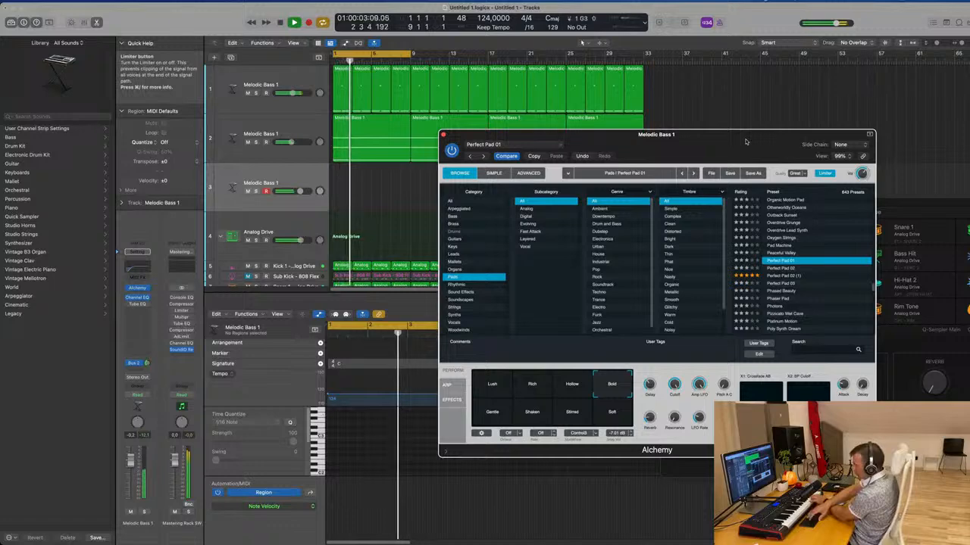
key("r")
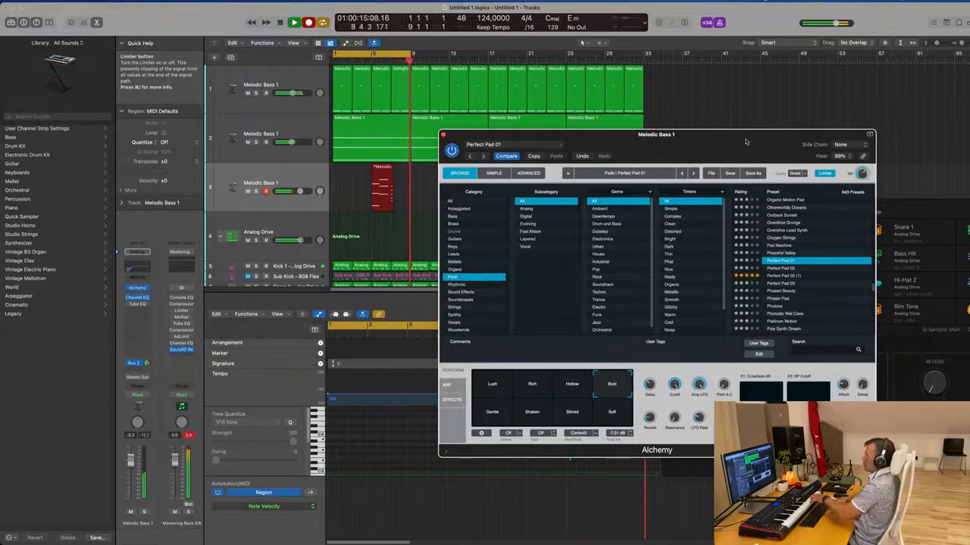
key("space")
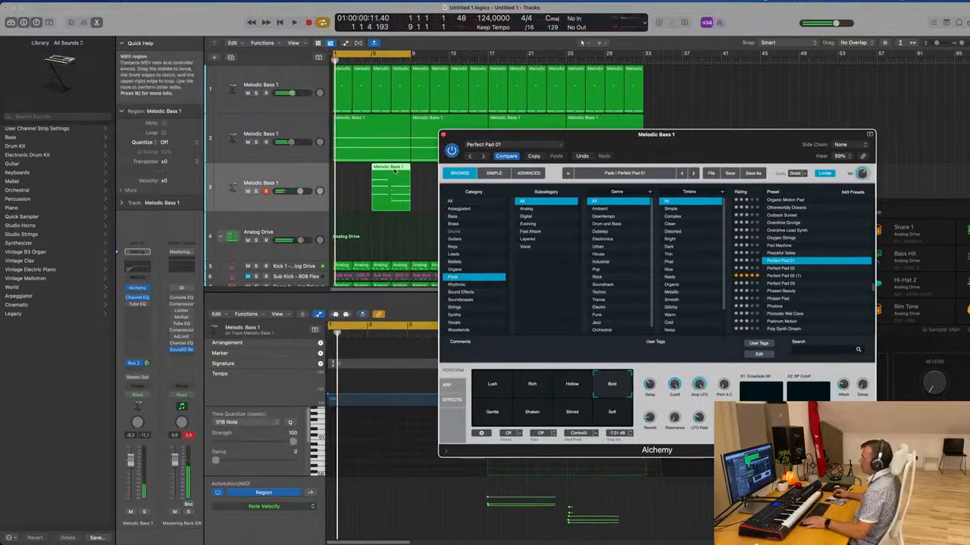
left_click_drag(392, 171, 355, 171)
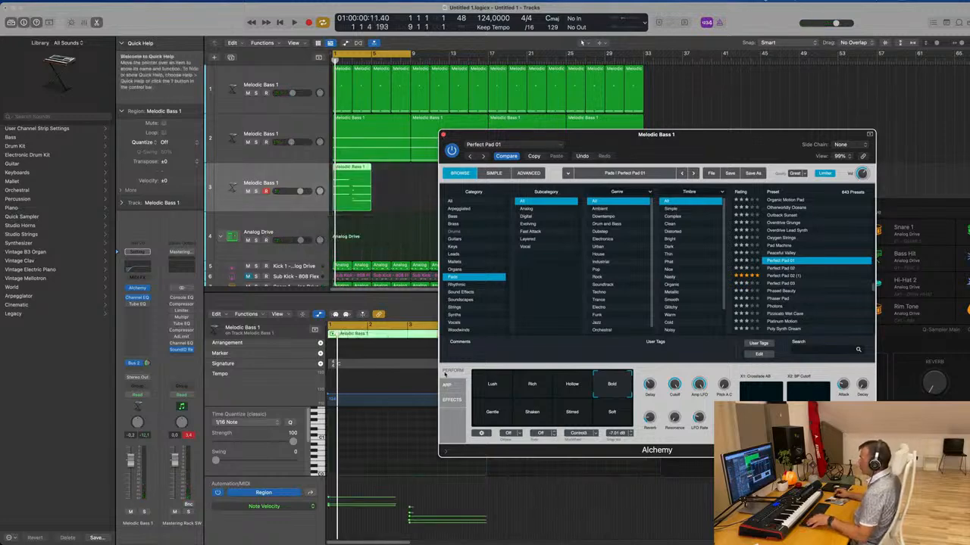
Extend the first pad chord's notes to bar 3 and the second chord's notes from bar 3 to the region's end at bar 5.
left_click(443, 136)
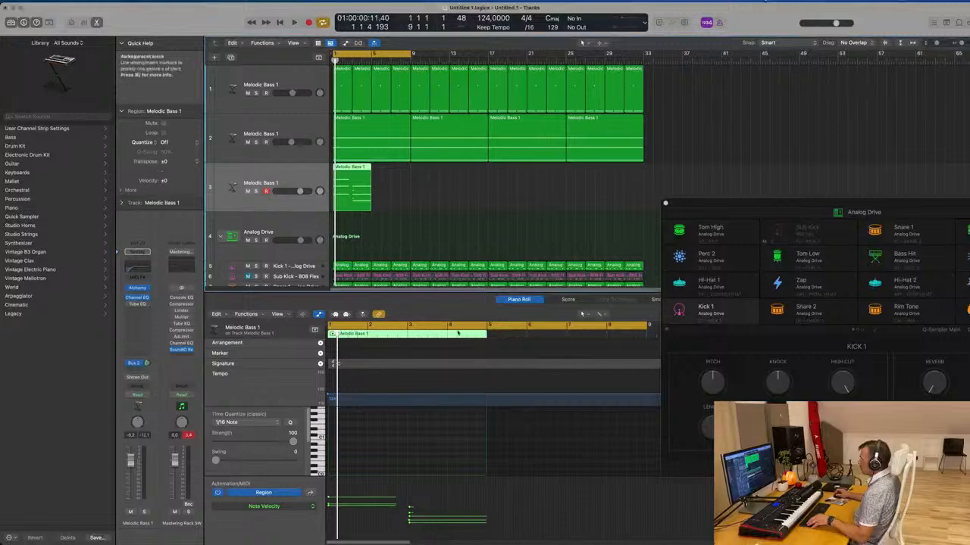
scroll(445, 394, "up", 5)
scroll(445, 398, "down", 2)
left_click(411, 417)
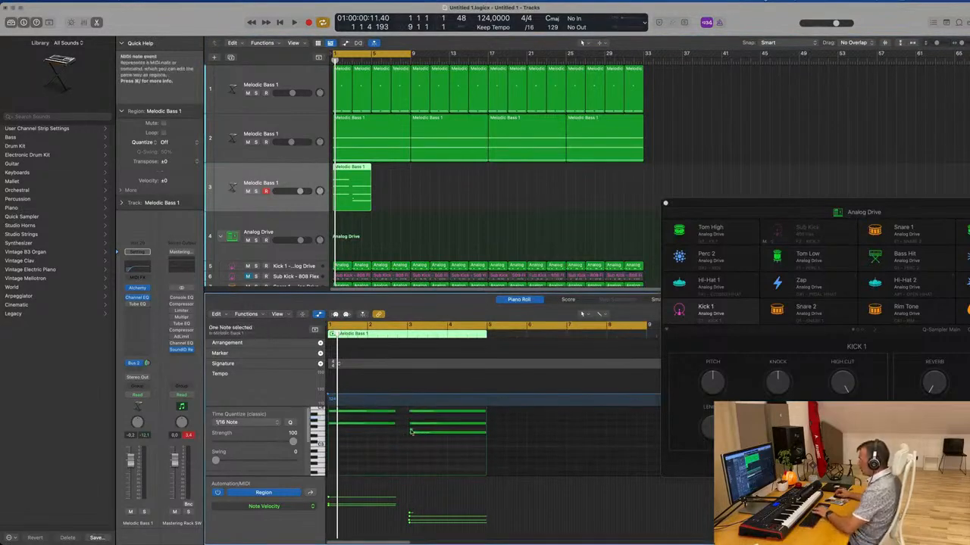
key("super+a")
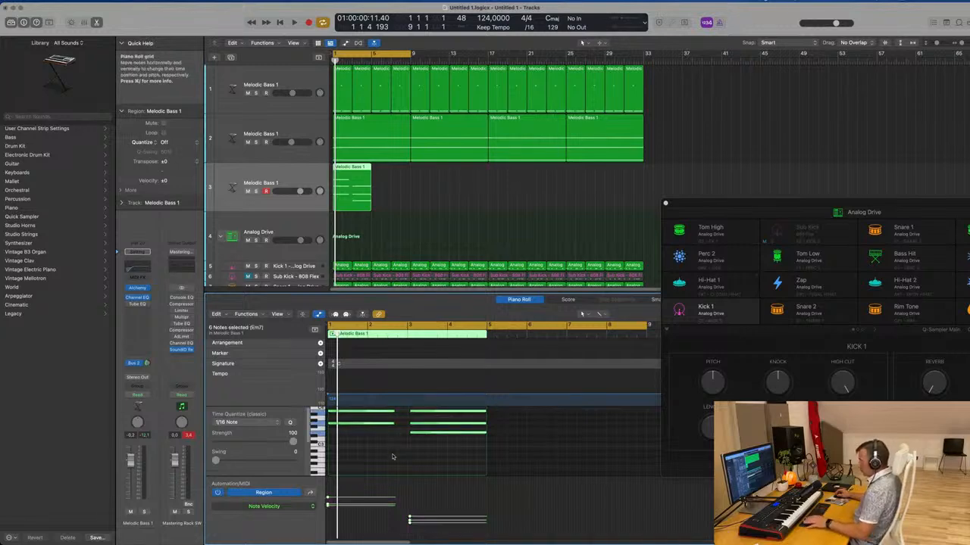
scroll(393, 457, "up", 2)
left_click_drag(403, 459, 406, 428)
scroll(439, 433, "up", 1)
left_click(430, 434)
left_click(476, 465)
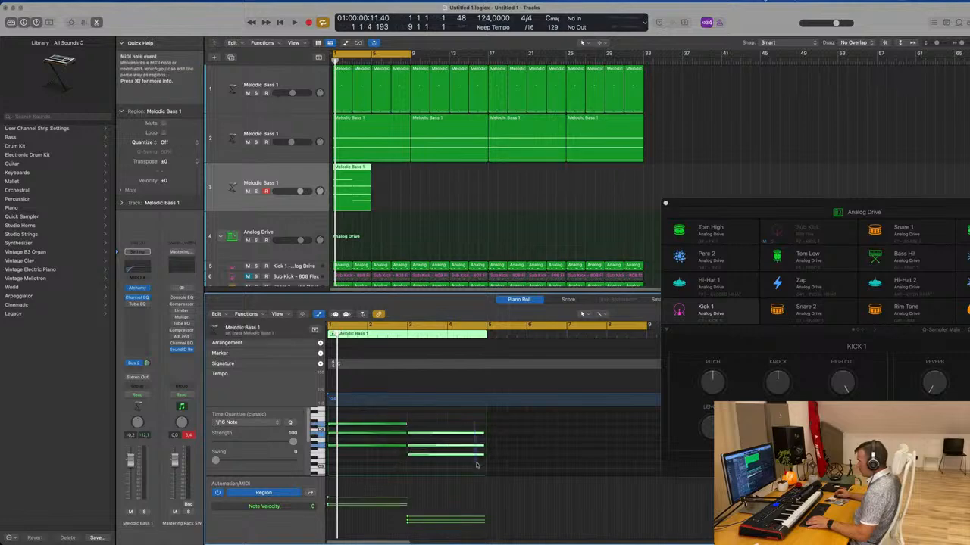
left_click_drag(483, 433, 487, 434)
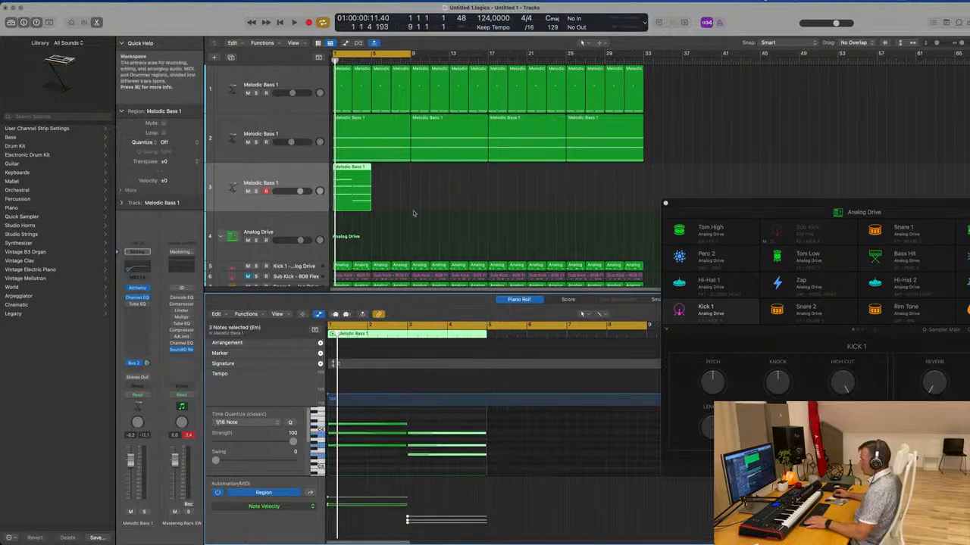
Repeat the four-bar pad region seven times so the pad layer fills the arrangement up to bar 33.
left_click(407, 192)
left_click(363, 195)
key("super+r")
key("super+r")
key("super+r")
key("super+r")
key("super+r")
key("super+r")
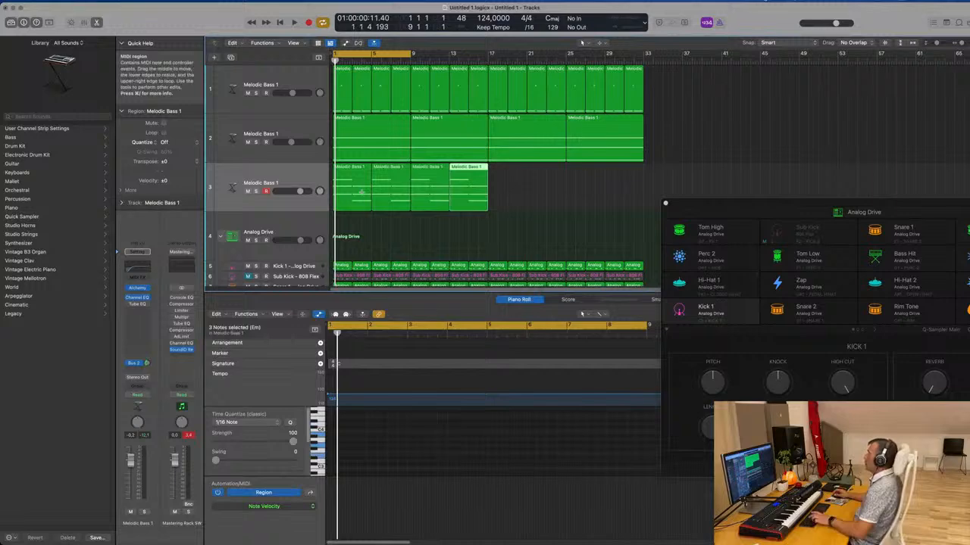
key("super+r")
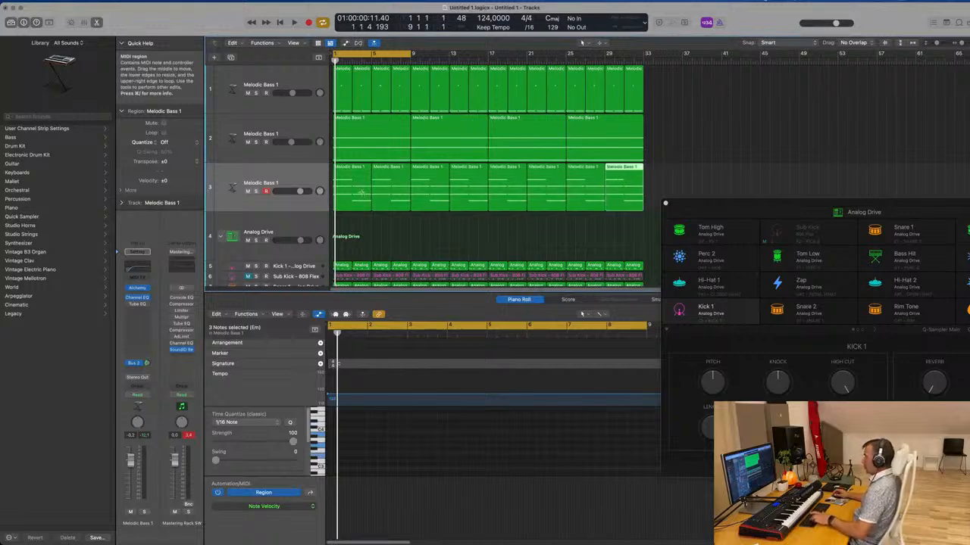
Play the loop with all layers and check how the repeated pad regions fit the overall arrangement.
key("space")
left_click(287, 187)
key("super+Left")
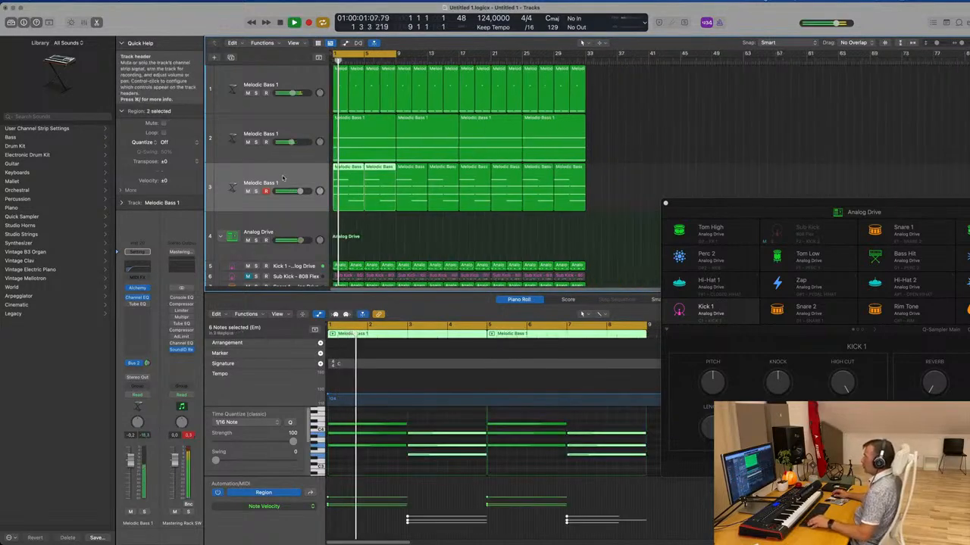
key("super+Left")
left_click(395, 241)
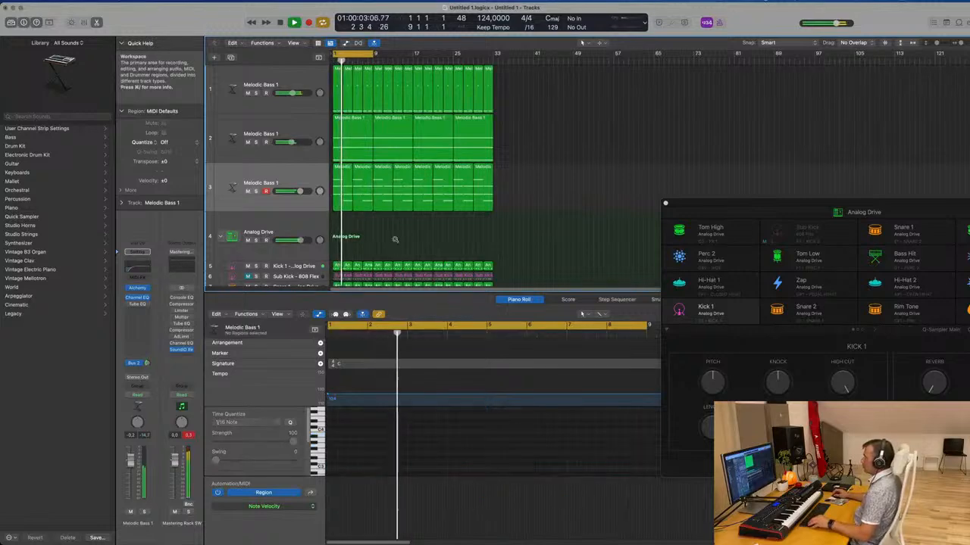
scroll(403, 241, "up", 3)
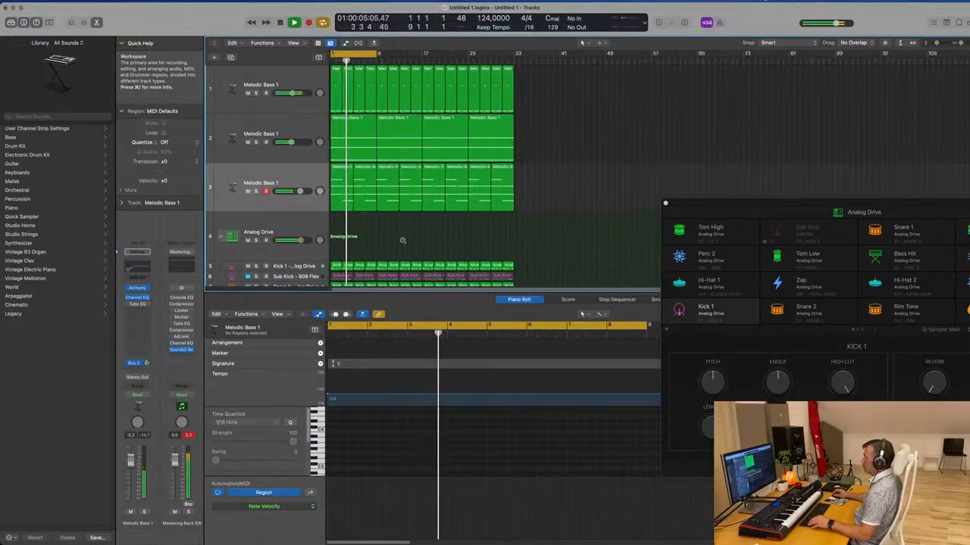
scroll(403, 241, "down", 2)
left_click(293, 176)
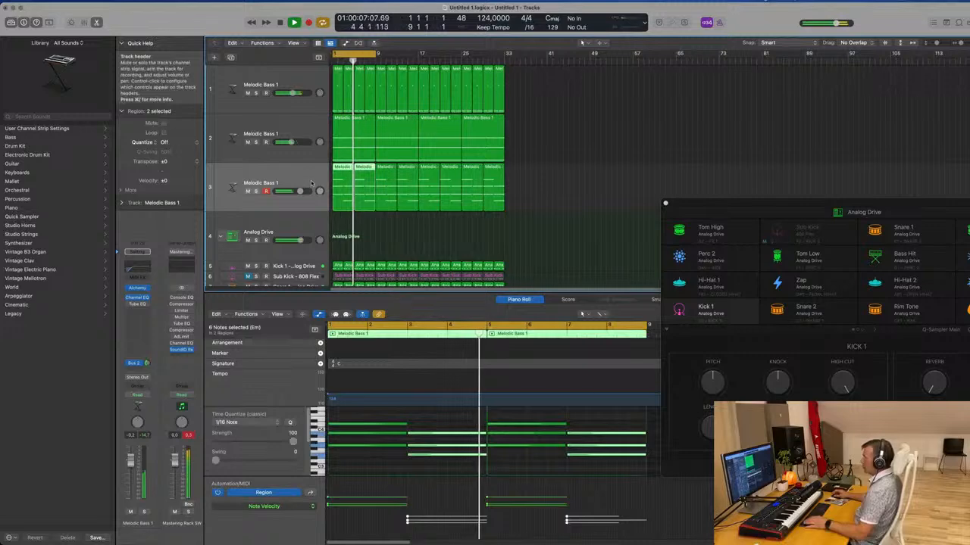
left_click(395, 247)
key("space")
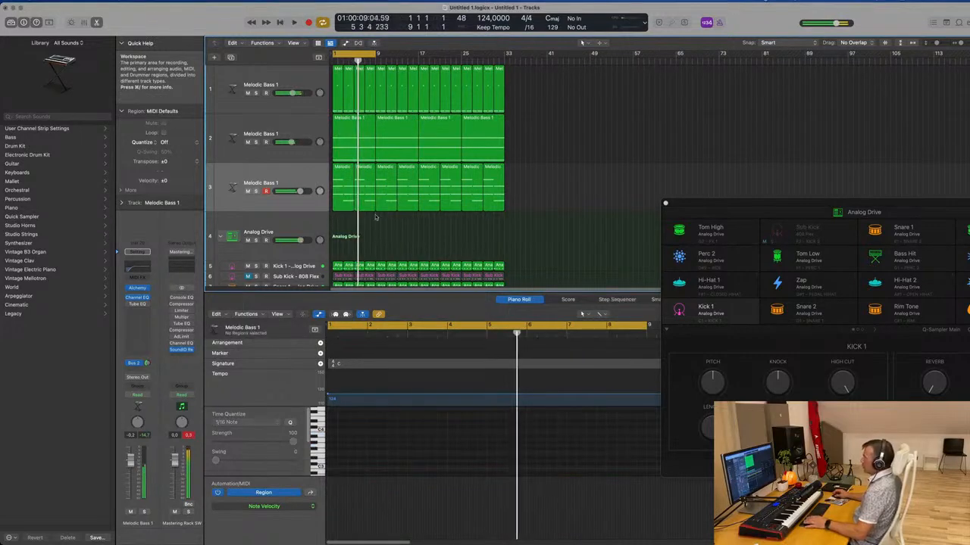
Review the pad's second chord in the first region during playback and lower the pad track's volume to -4.4 dB.
left_click(349, 195)
key("space")
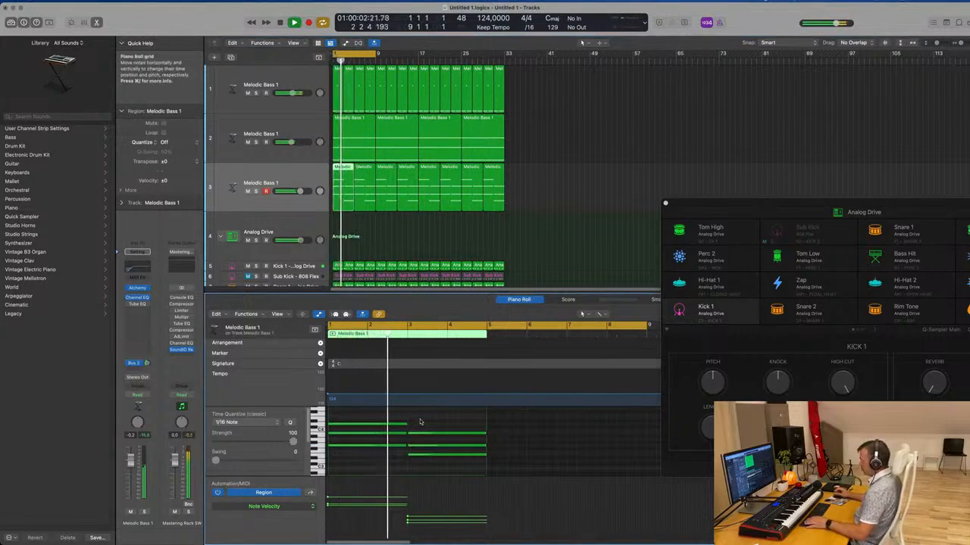
left_click_drag(441, 421, 440, 458)
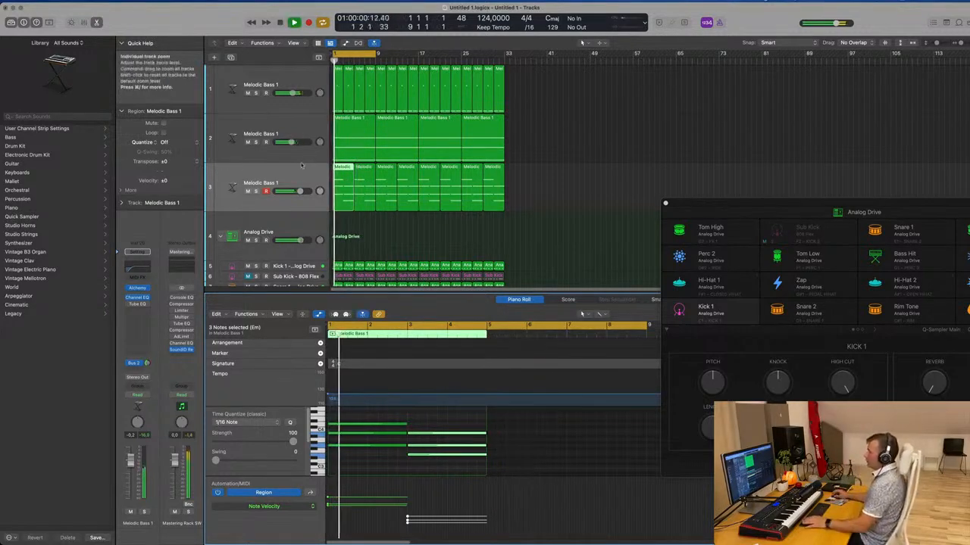
left_click(365, 199, "shift")
left_click_drag(130, 460, 135, 473)
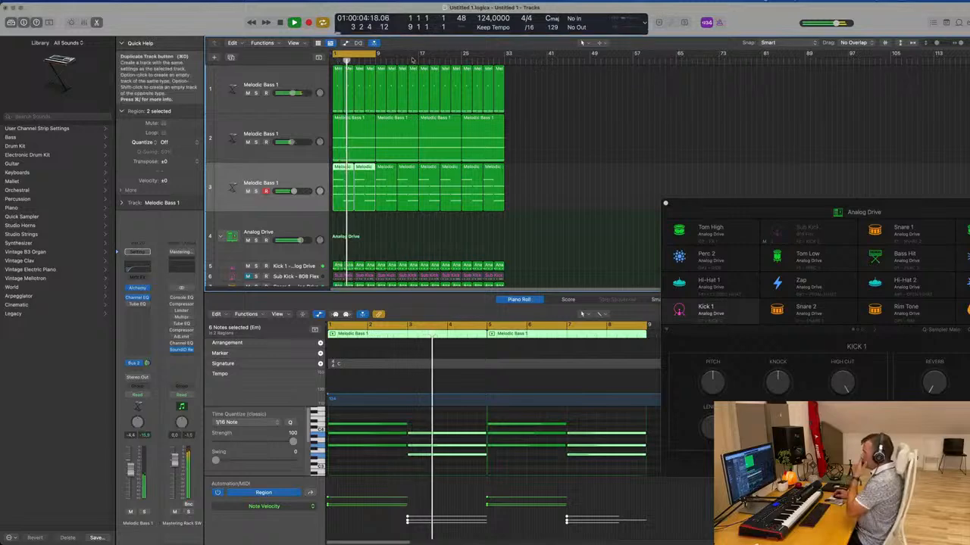
Duplicate the pad track to create a fourth synth track and restart loop playback.
key("super+d")
left_click(744, 1)
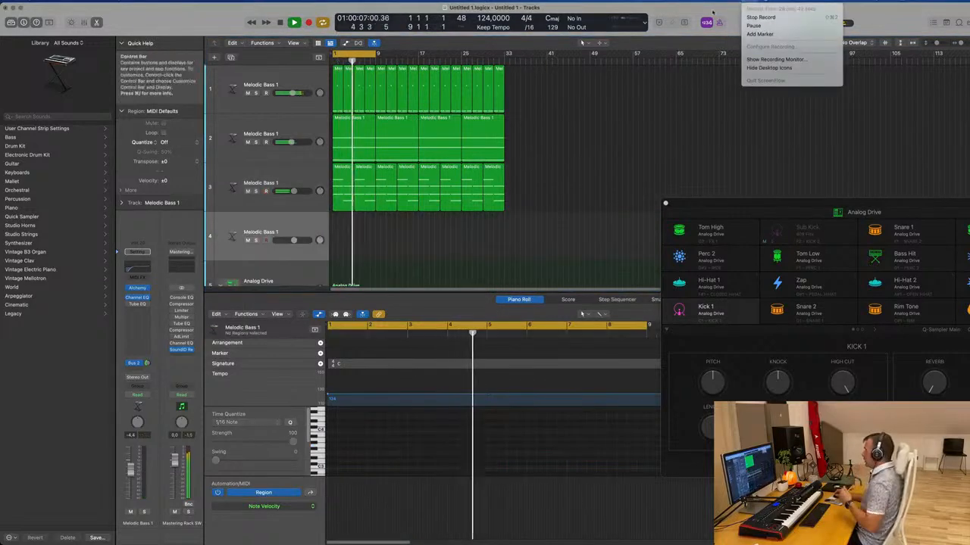
left_click(669, 12)
key("space")
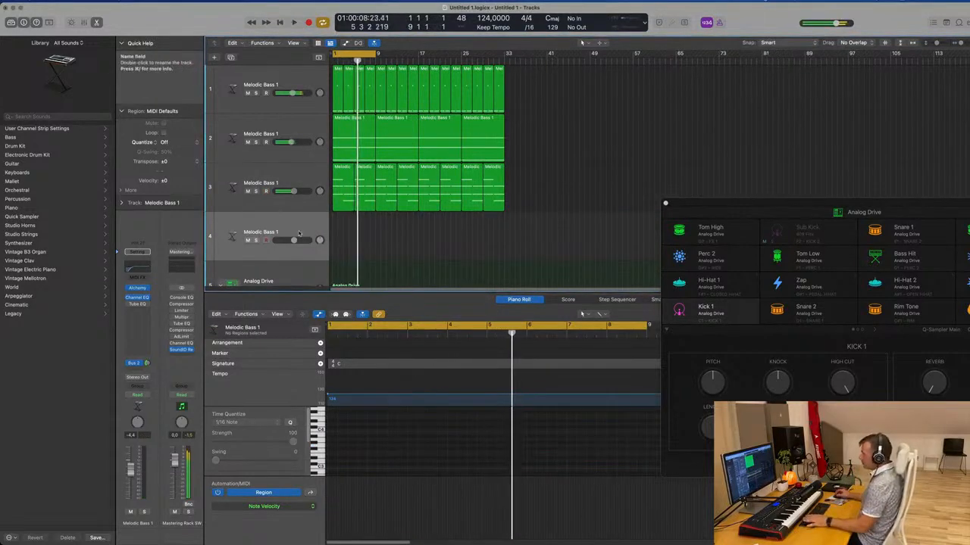
key("space")
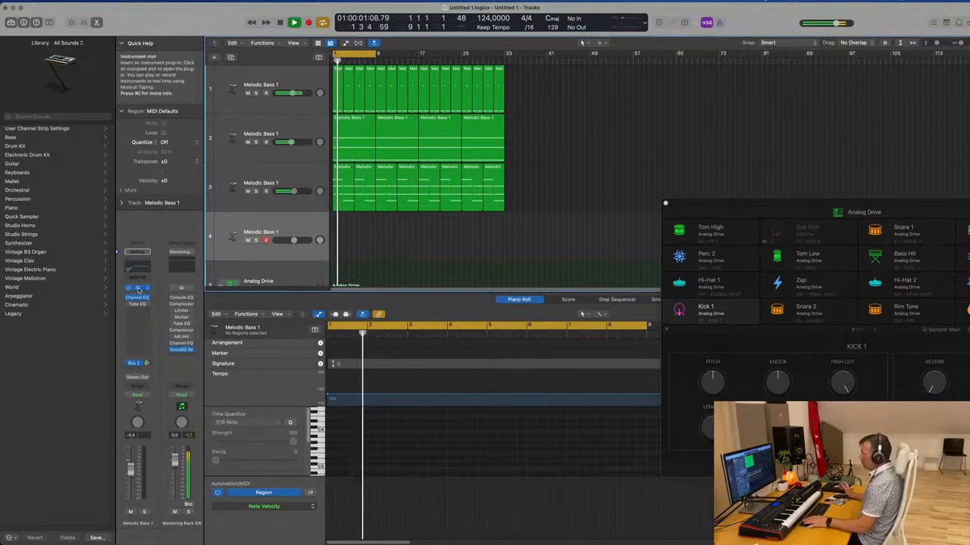
Load the 80s Sync Lead preset from Alchemy's Leads category on the fourth synth track.
left_click(138, 288)
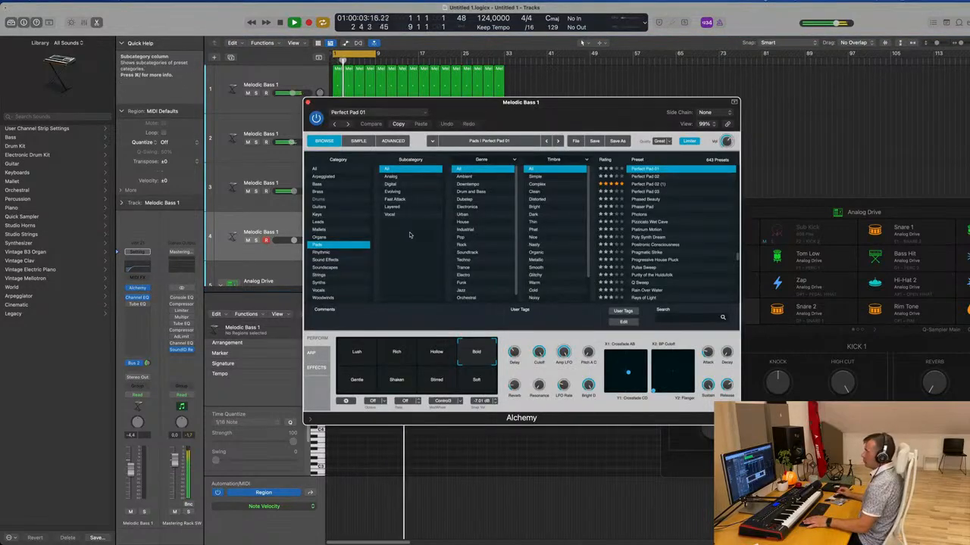
left_click(333, 222)
left_click(646, 192)
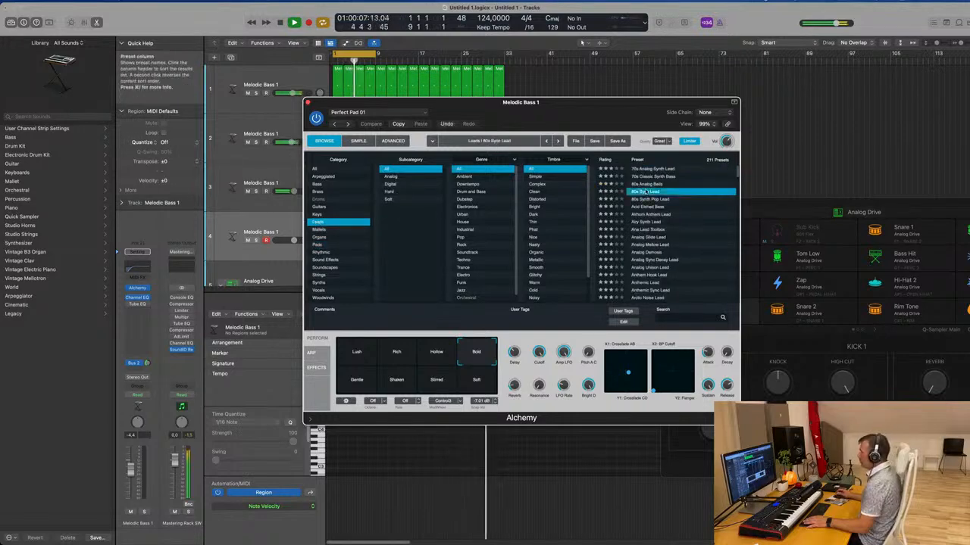
Lower the lead track's volume to about -12.6 dB and raise its Bus 2 delay send.
left_click_drag(521, 101, 723, 98)
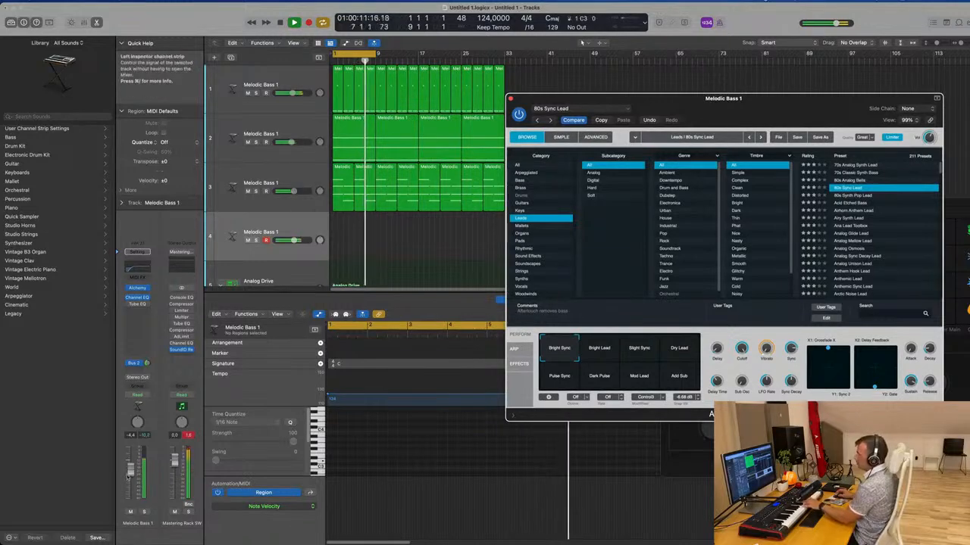
left_click_drag(131, 469, 131, 481)
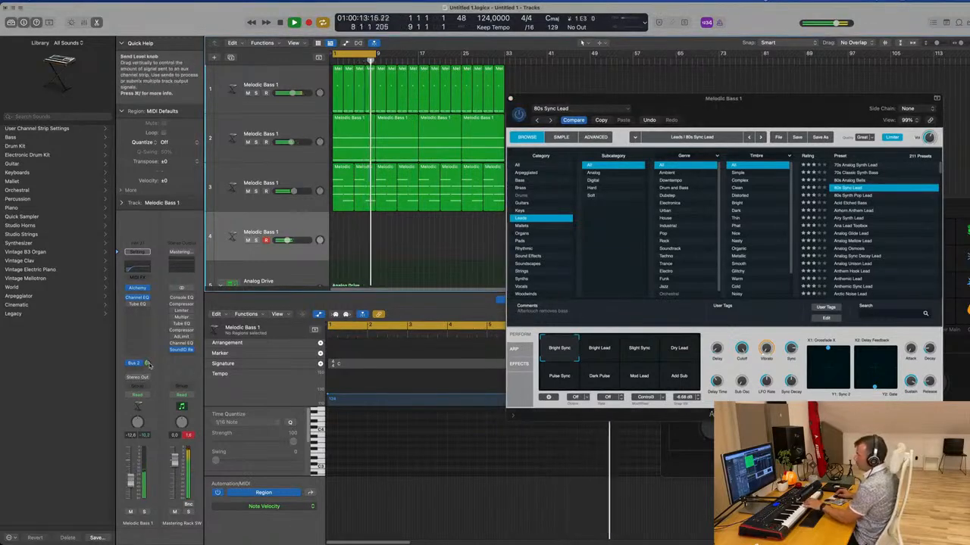
left_click_drag(147, 363, 150, 360)
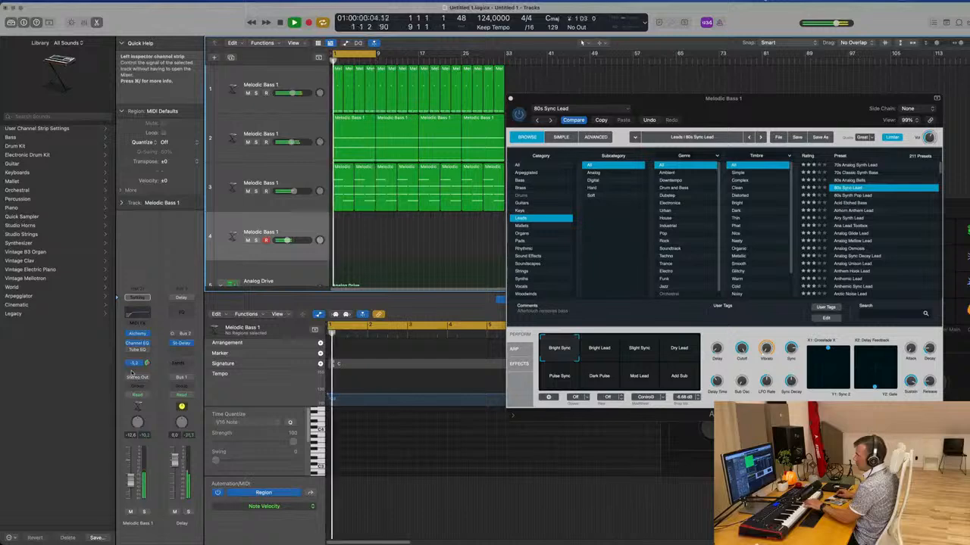
Add a Bus 4 send to the lead track and insert a stereo SilverVerb on its aux channel.
left_click(136, 371)
mouse_move(152, 381)
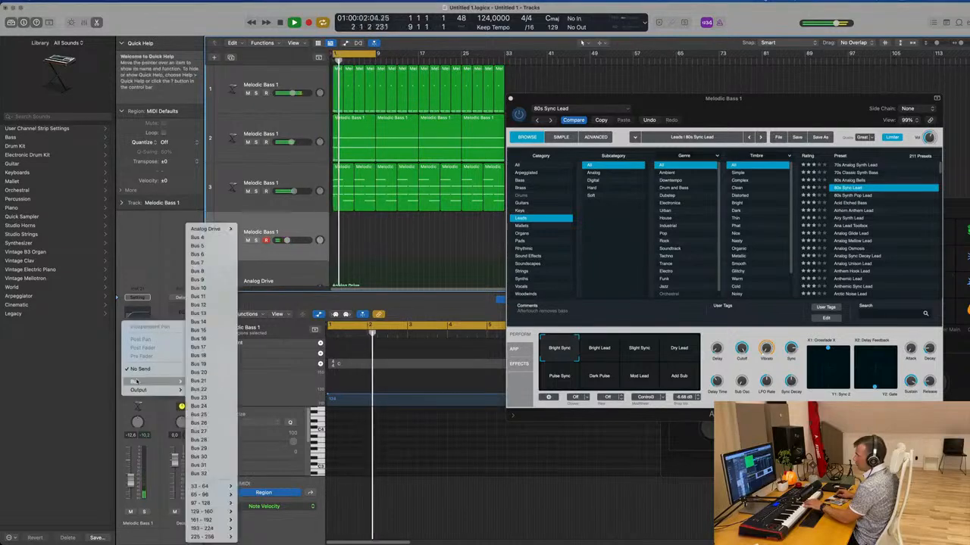
left_click(210, 238)
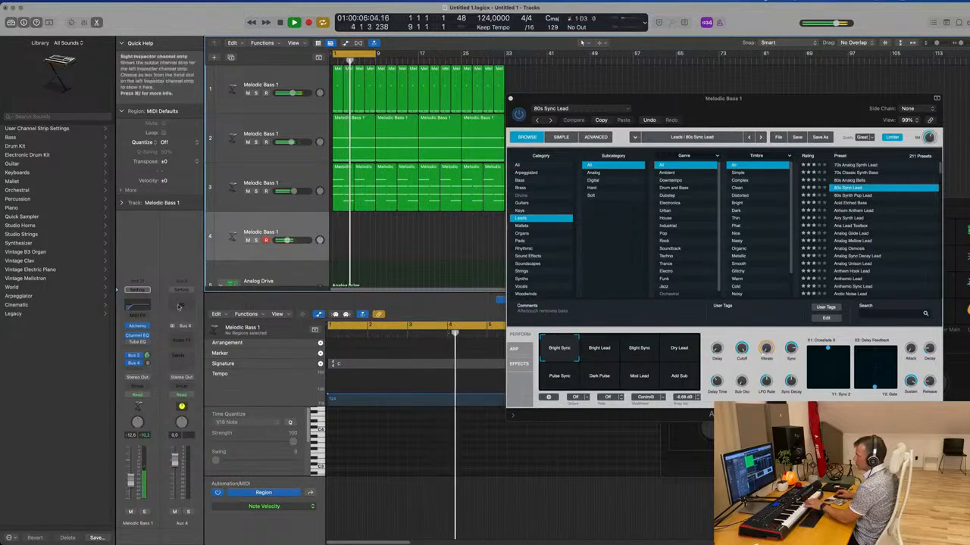
left_click(181, 338)
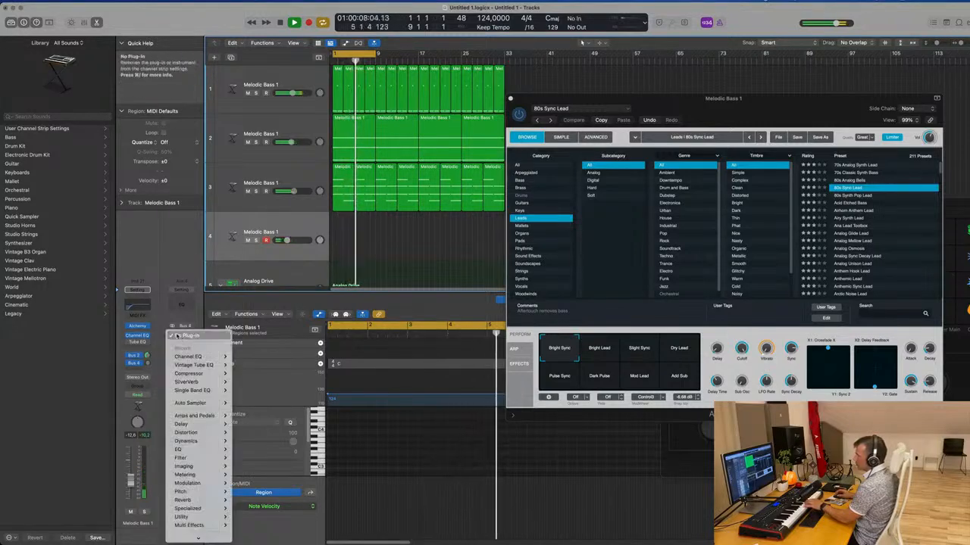
mouse_move(198, 381)
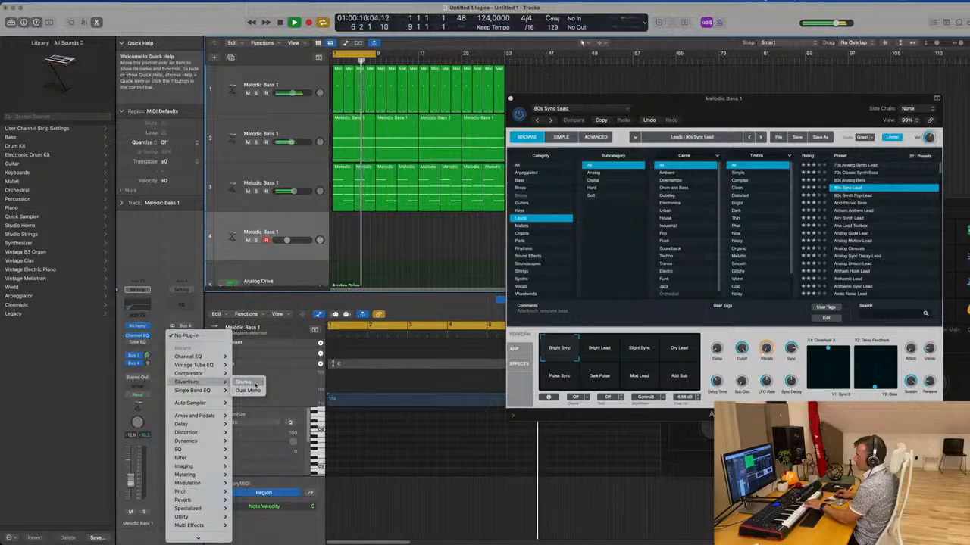
left_click(246, 384)
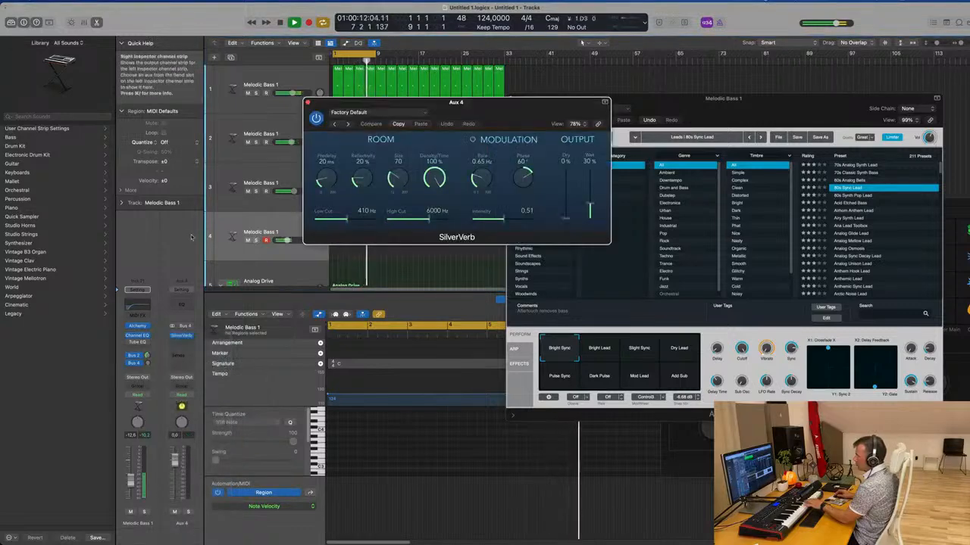
Raise the lead's Bus 4 send to about -4.4 dB and load the grandiose preset in SilverVerb.
left_click(147, 356)
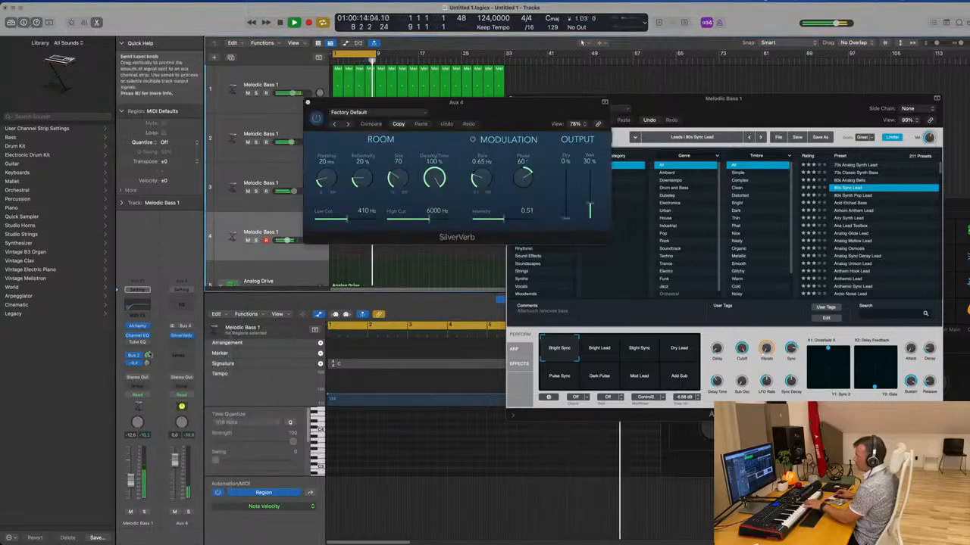
left_click(364, 112)
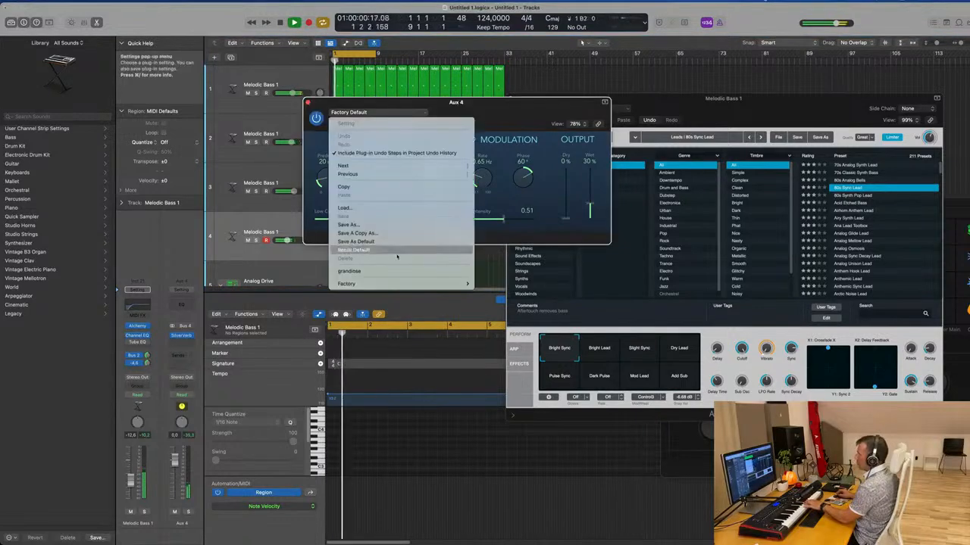
left_click(387, 270)
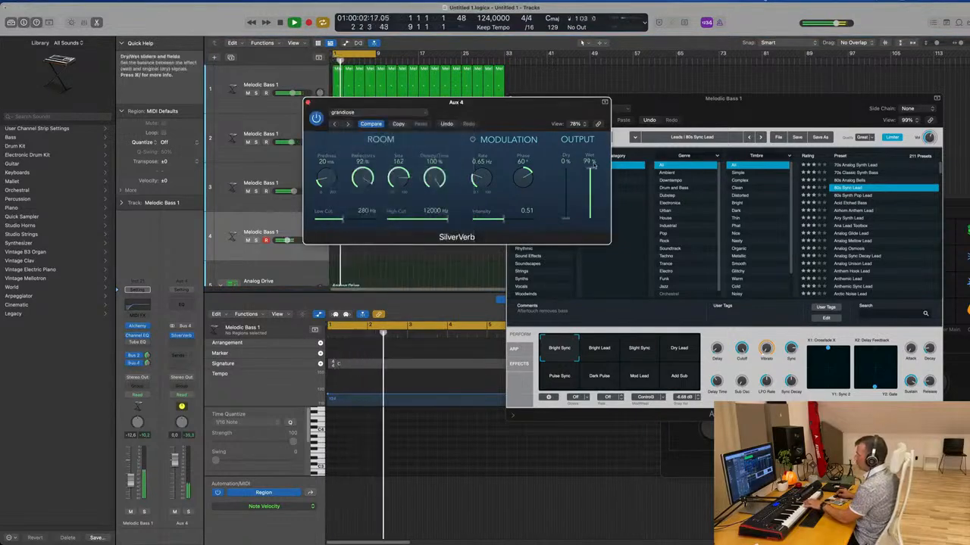
left_click(308, 101)
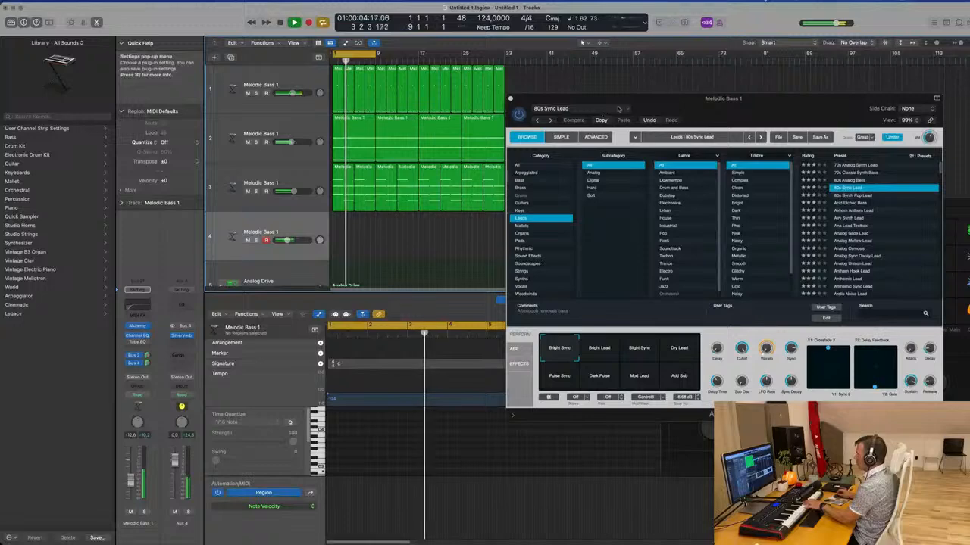
Audition Alchemy's Bright Lead and Slight Sync variations and lower the lead track's volume to about -15.6 dB.
left_click_drag(620, 108, 556, 71)
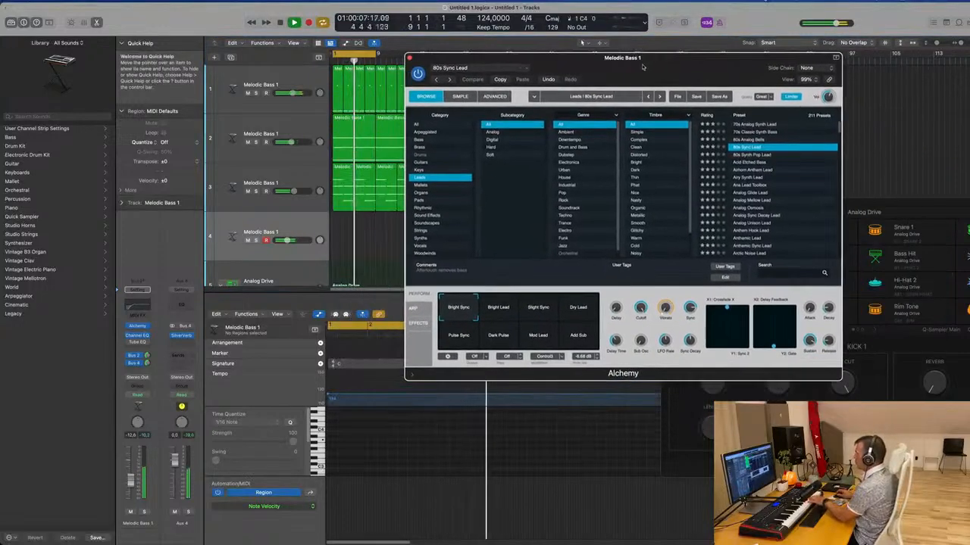
left_click(491, 306)
left_click(540, 313)
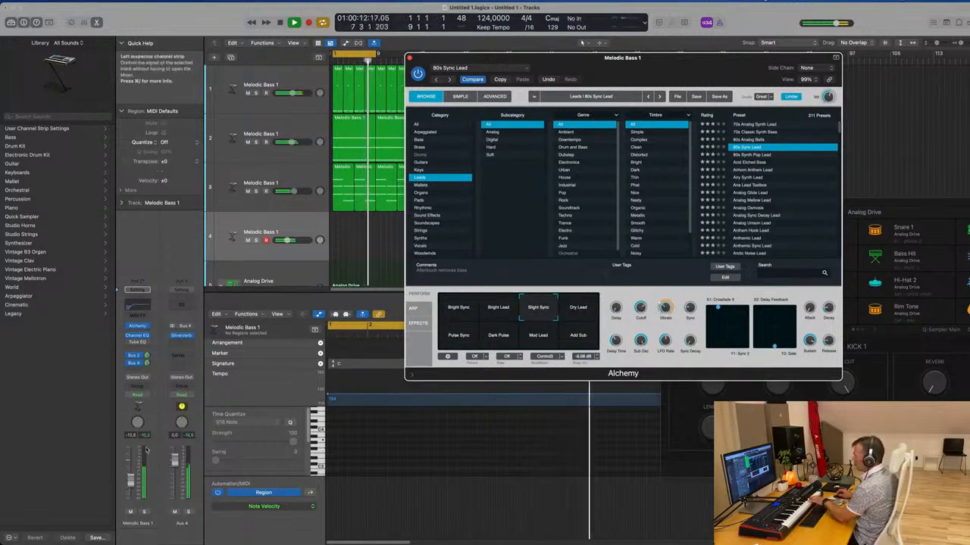
left_click_drag(131, 483, 129, 487)
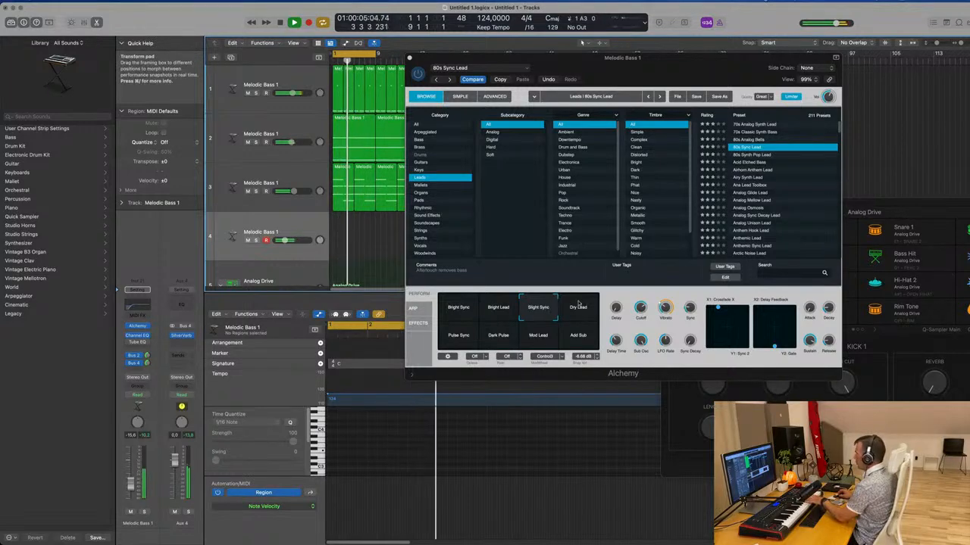
Audition the Dry Lead, Pulse Sync, Dark Pulse, Mod Lead and Add Sub variations of the lead preset.
left_click(578, 306)
left_click(453, 338)
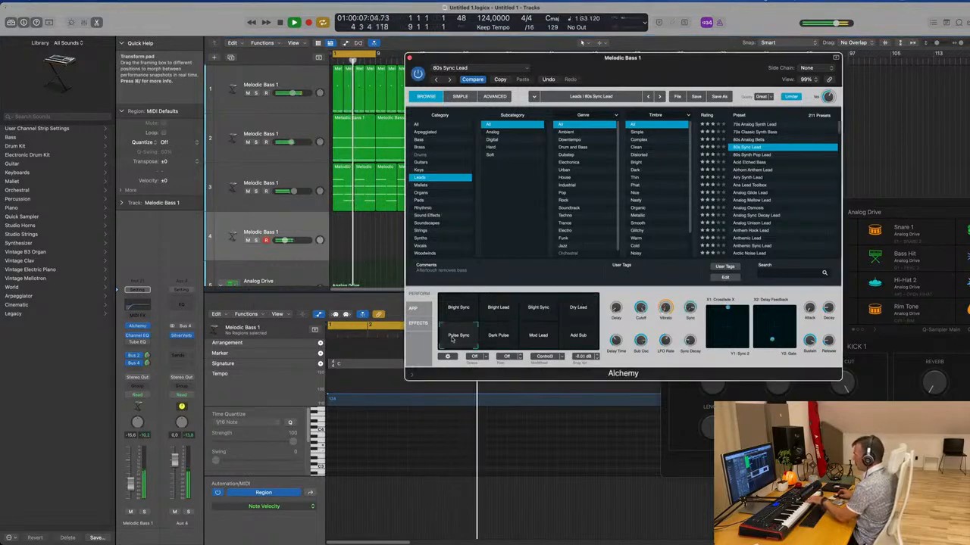
left_click(505, 340)
left_click(532, 340)
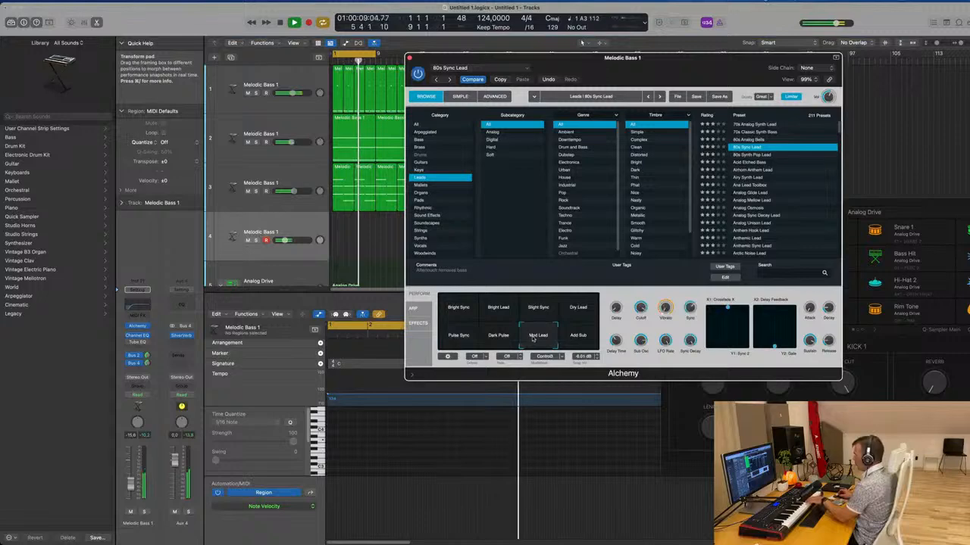
left_click(579, 338)
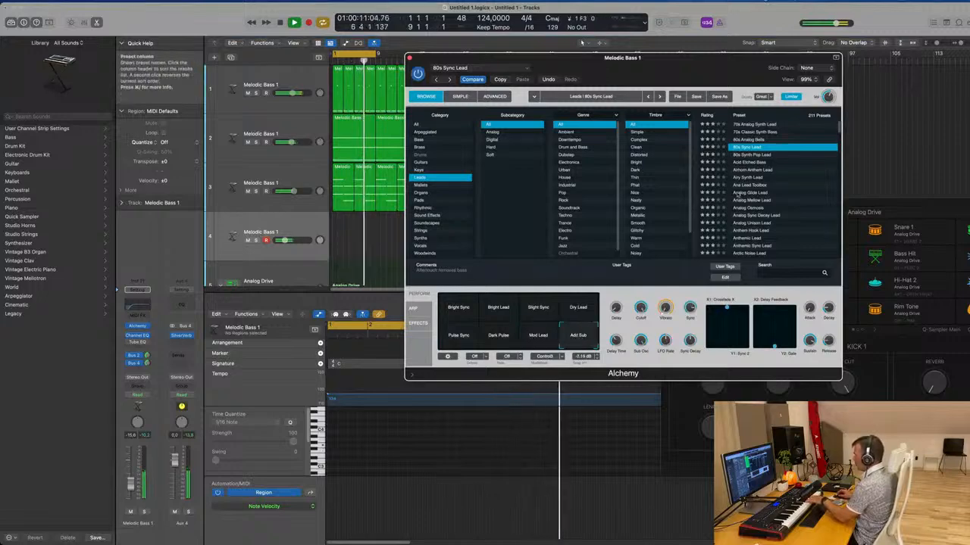
Load Alchemy's Airhorn Anthem Lead preset and raise the lead track's volume to about -3.4 dB.
left_click(762, 170)
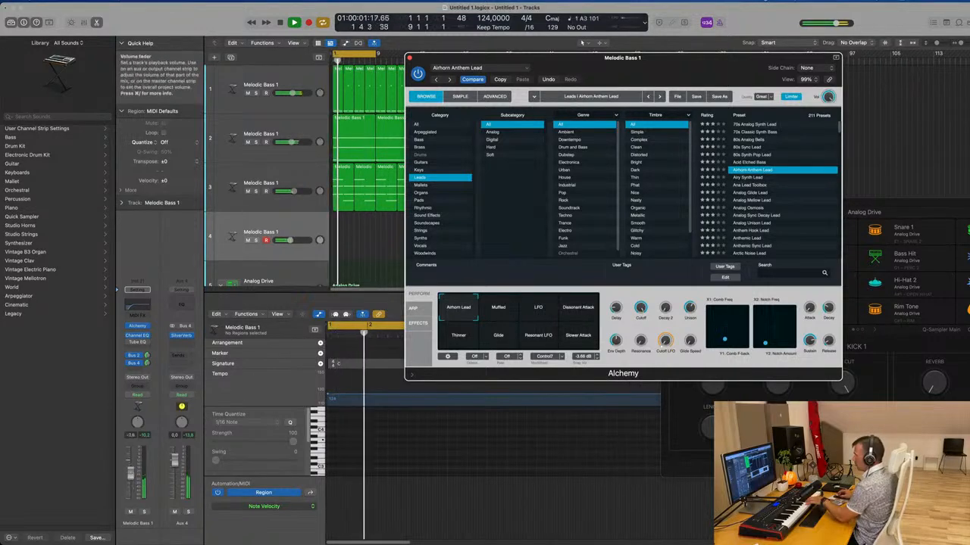
left_click_drag(130, 468, 131, 457)
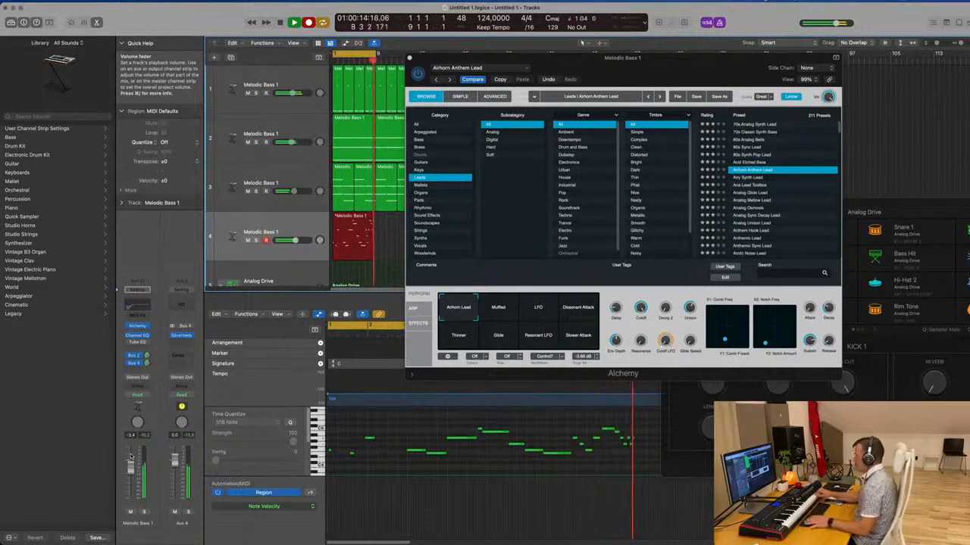
End the eight-bar lead recording, replay the loop, and show the new region's notes in the Piano Roll with Alchemy closed.
key("space")
key("space")
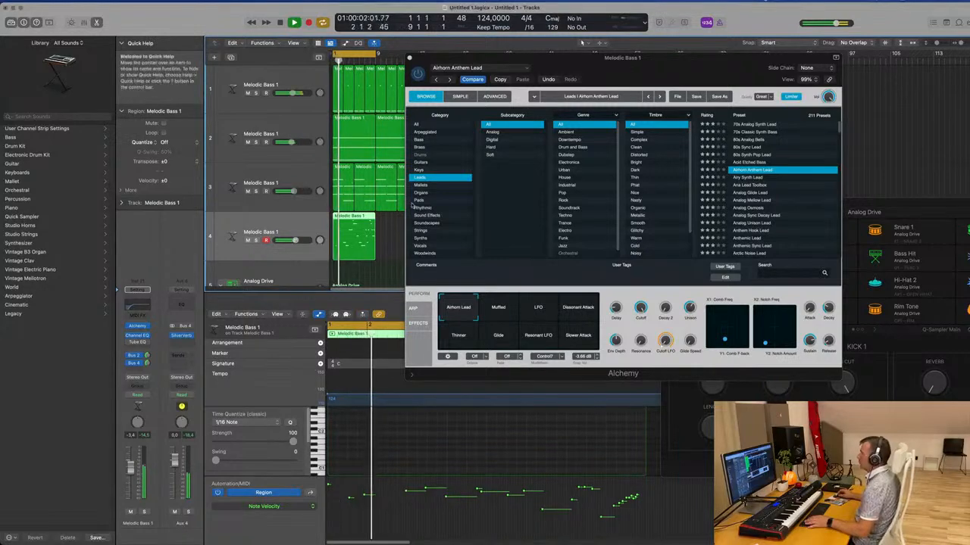
double_click(352, 215)
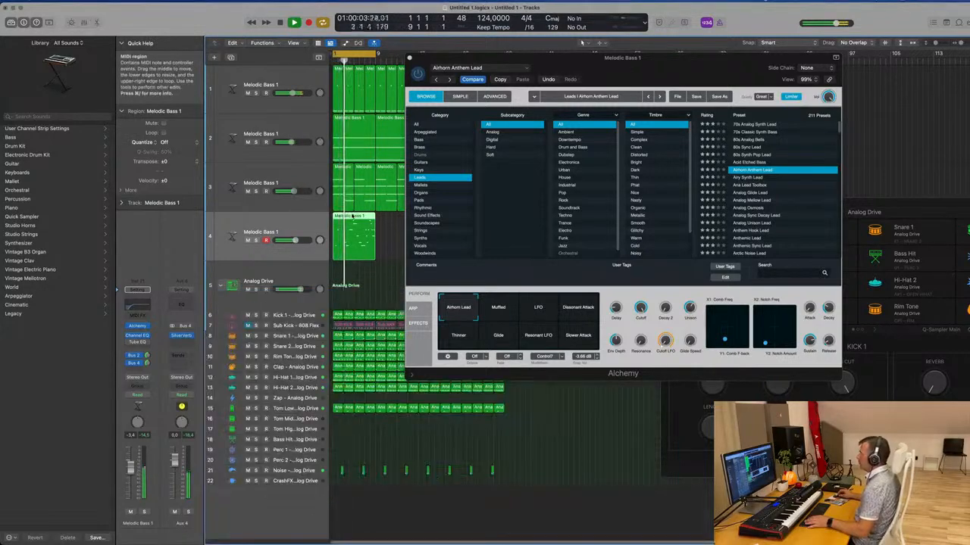
double_click(352, 216)
left_click(410, 58)
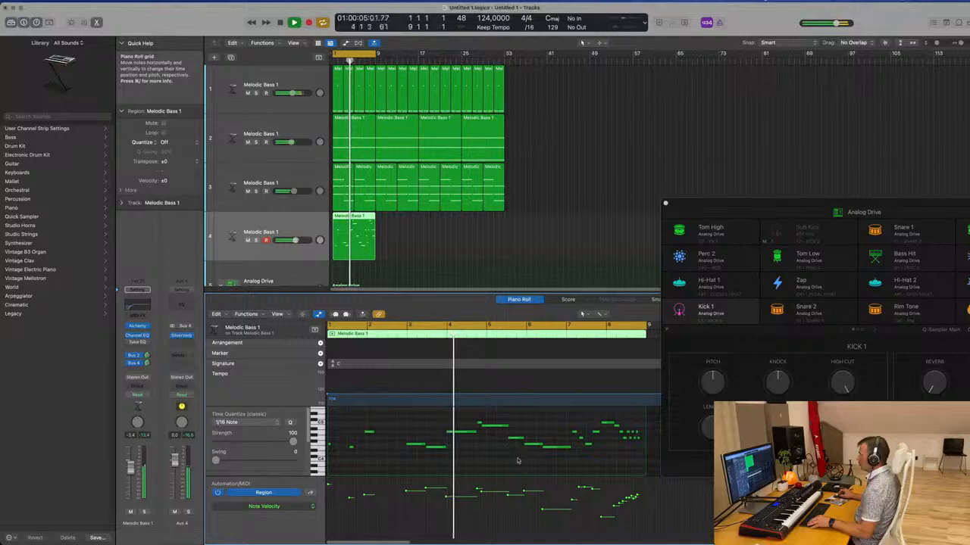
Delete the three opening notes in the first two bars of the recorded lead melody.
scroll(489, 454, "down", 3)
scroll(477, 453, "up", 3)
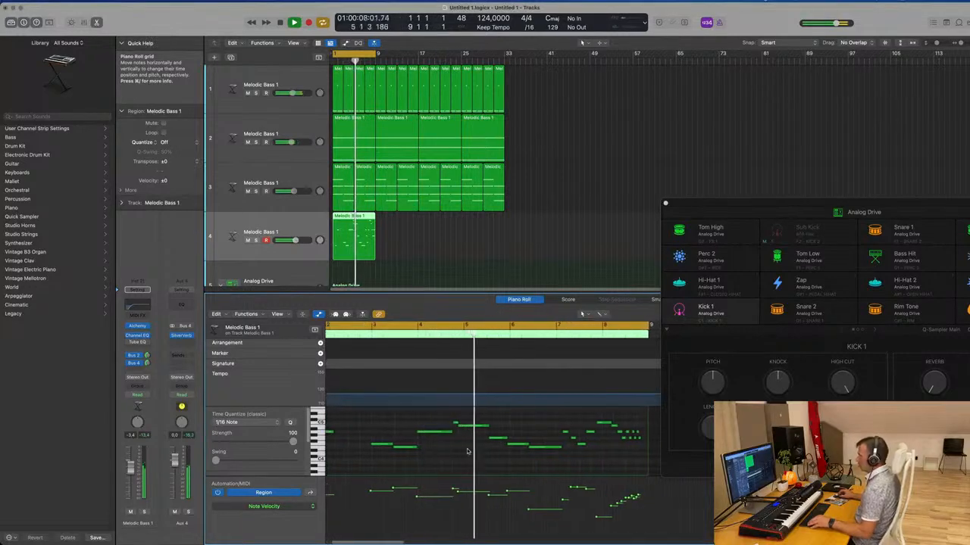
scroll(440, 443, "down", 1)
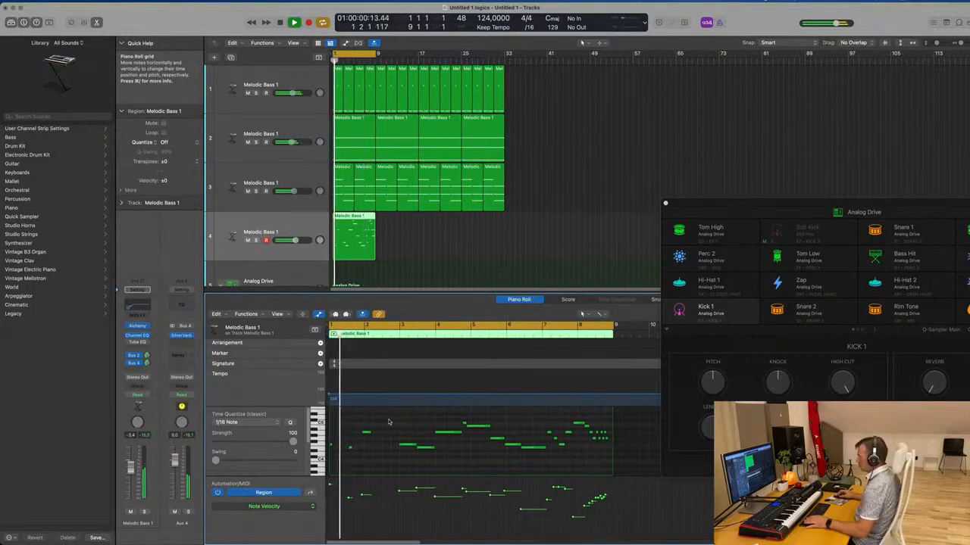
left_click_drag(389, 420, 316, 465)
key("Delete")
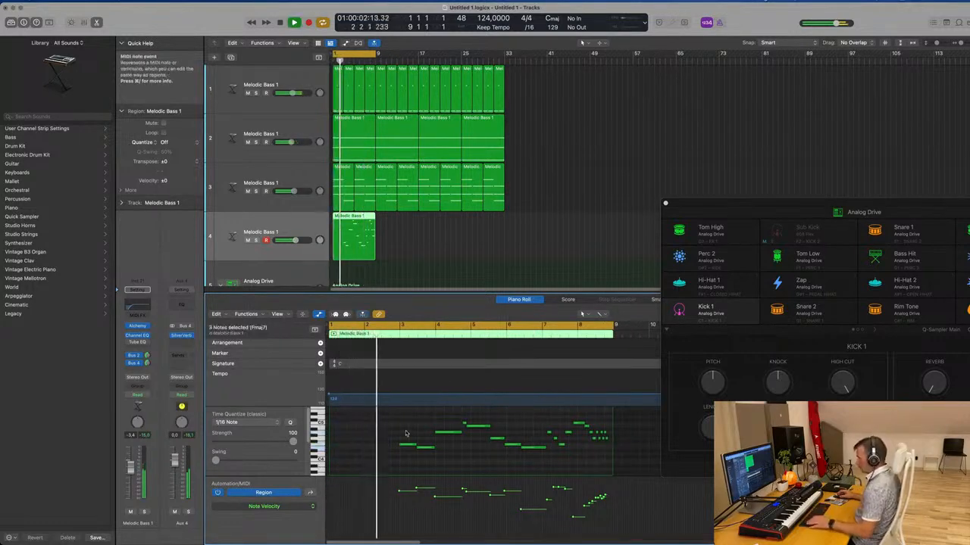
Move all remaining lead notes about two bars earlier so the melody starts at bar 1, and replay the loop.
key("super+a")
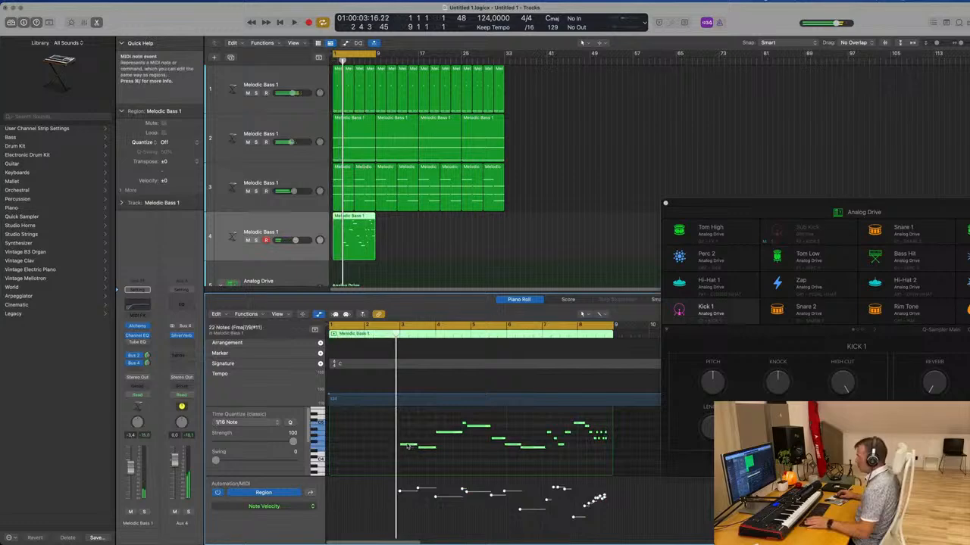
left_click_drag(407, 448, 338, 448)
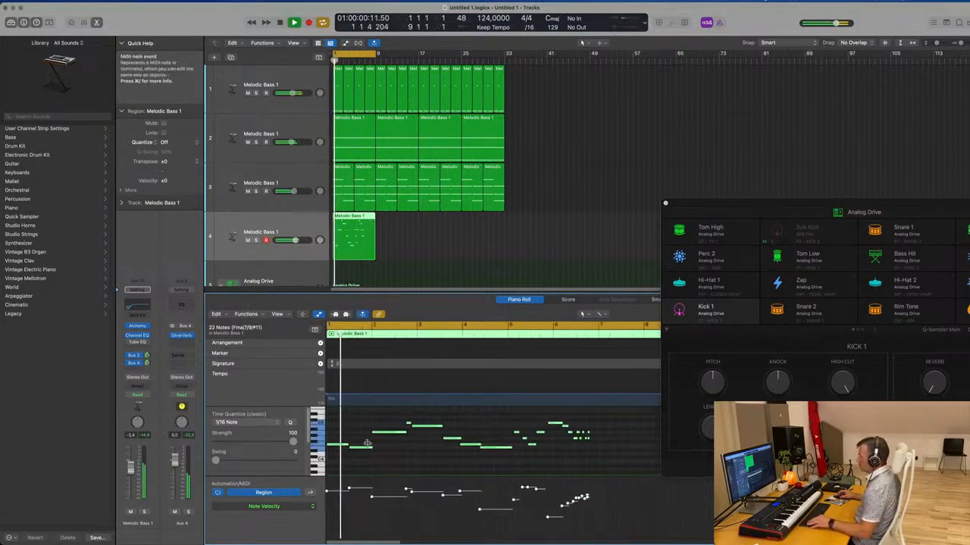
scroll(420, 452, "down", 2)
scroll(420, 452, "up", 5)
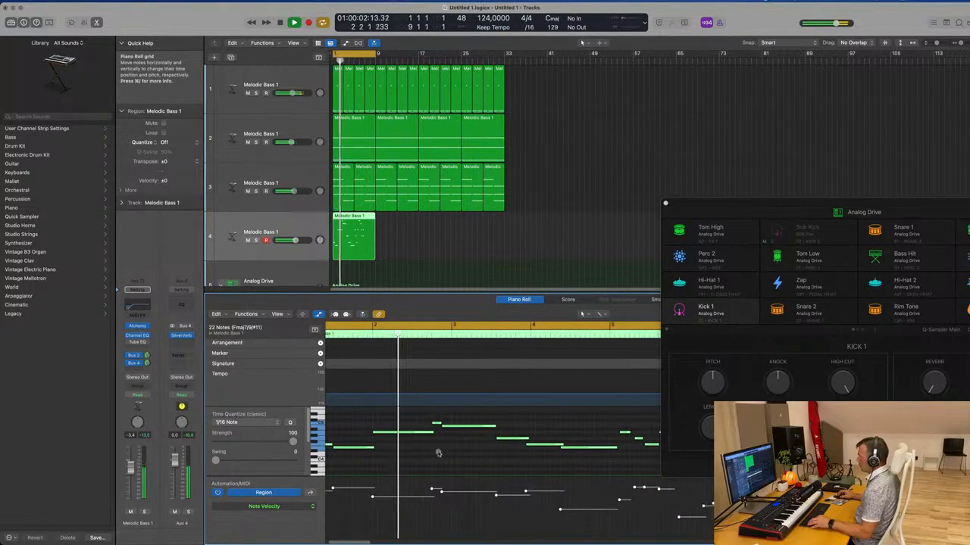
scroll(435, 446, "down", 3)
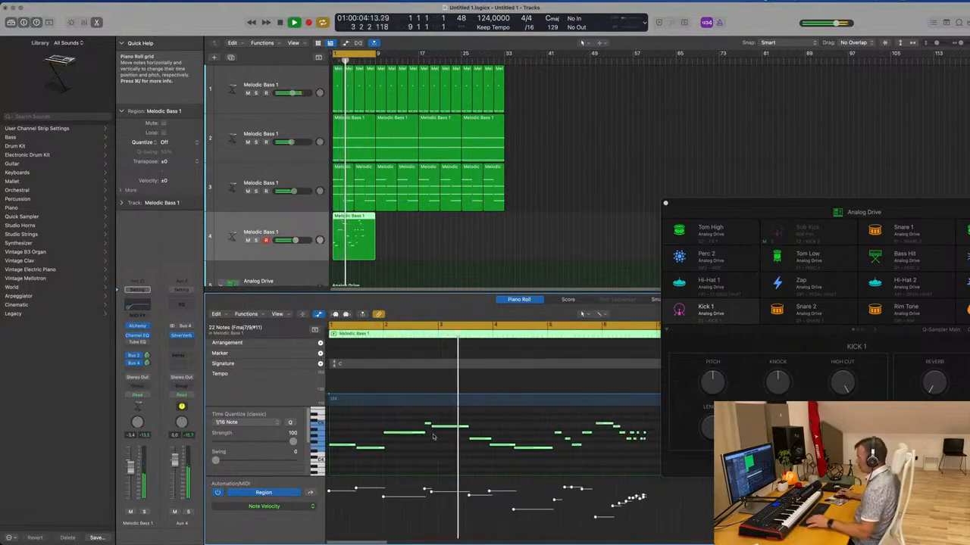
key("space")
key("space")
Slightly shorten the end of the long high lead note that runs into bar 3.
left_click(464, 422)
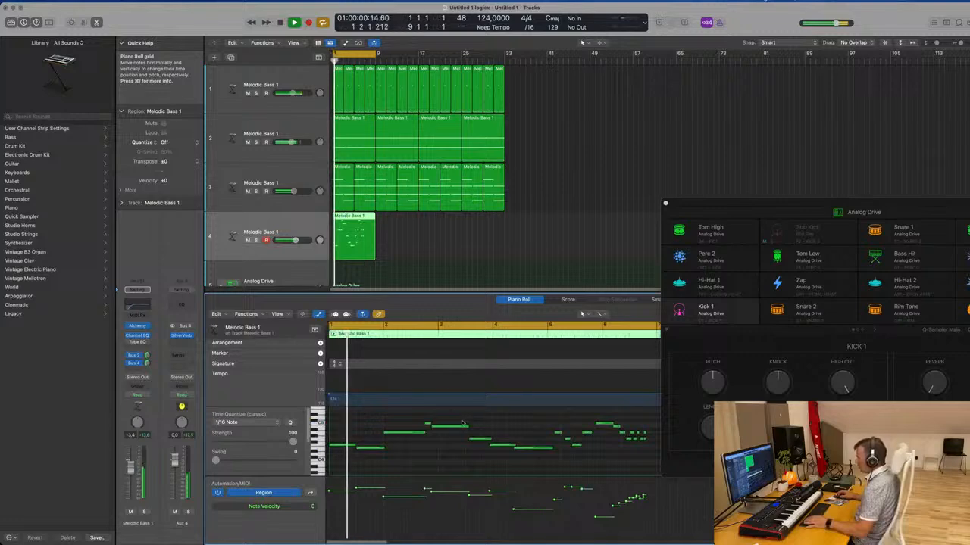
left_click(458, 426)
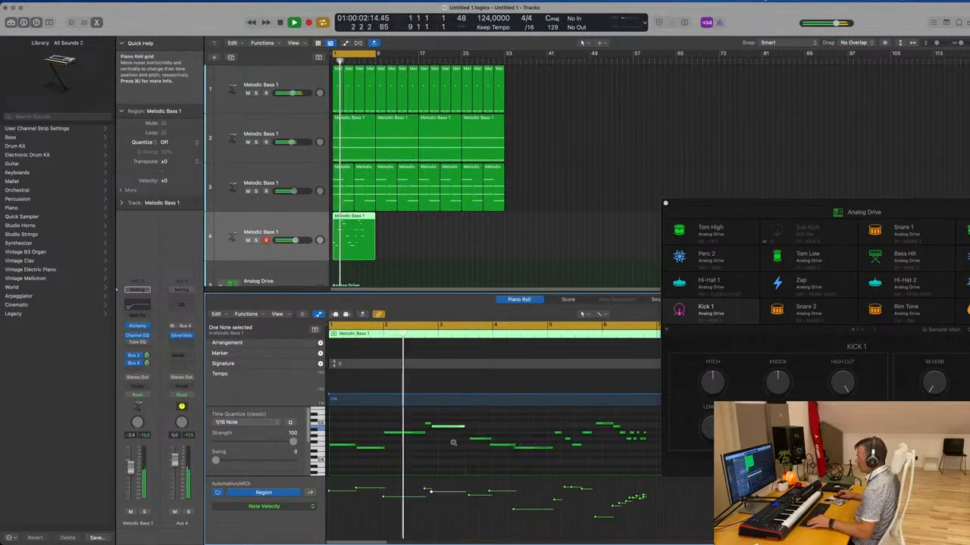
scroll(453, 442, "down", 1)
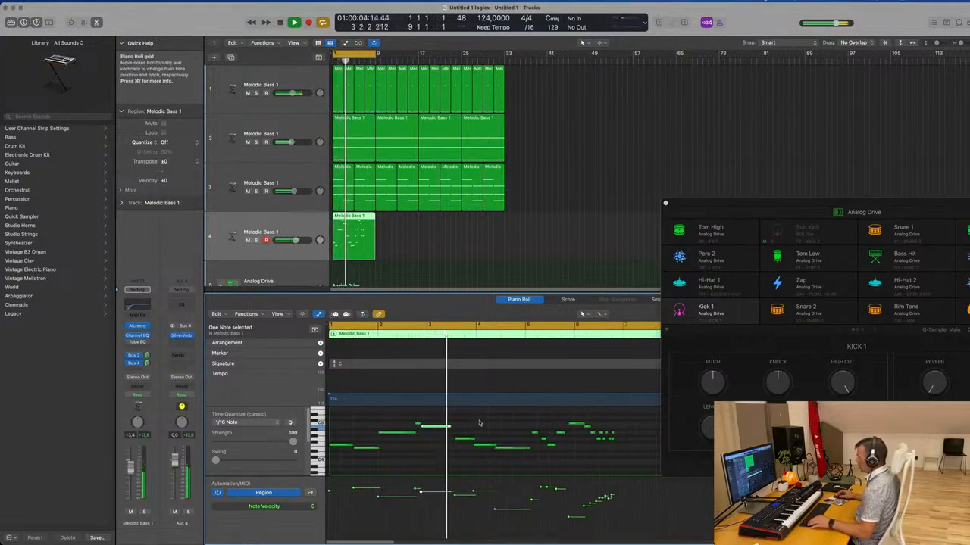
Shift all lead notes after the long high note in bar 3 later so they start at bar 4, and replay the loop.
left_click_drag(469, 417, 649, 471)
left_click_drag(466, 441, 489, 442)
key("space")
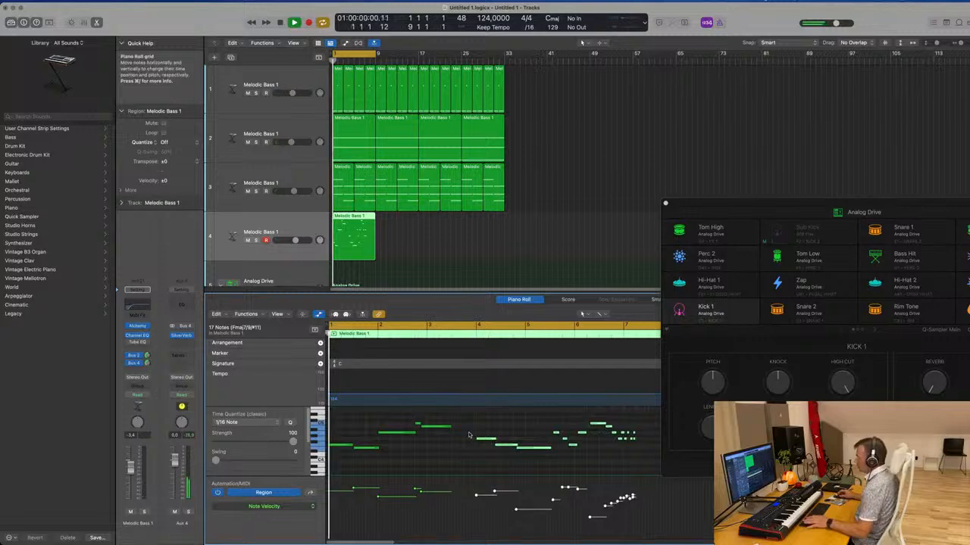
scroll(456, 433, "down", 1)
scroll(456, 432, "up", 1)
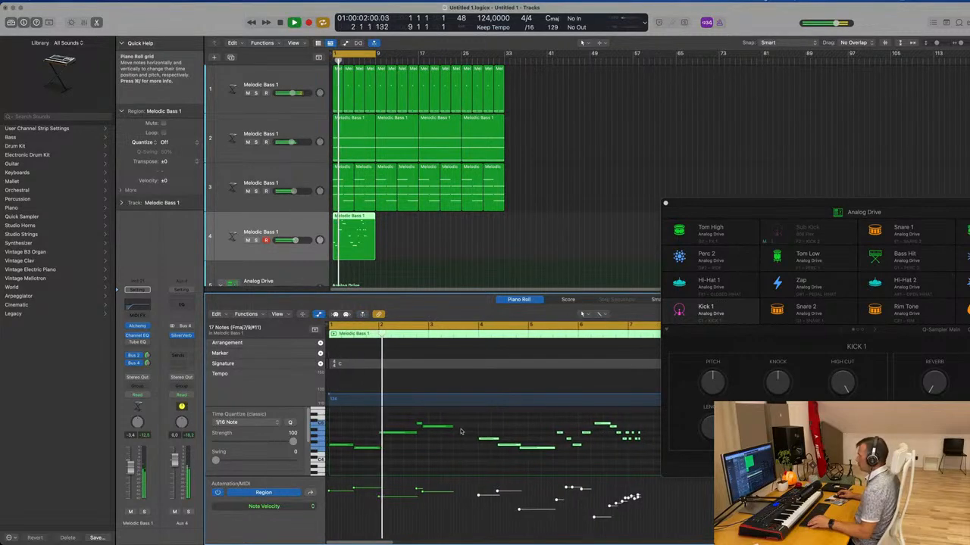
scroll(460, 432, "down", 2)
scroll(459, 429, "up", 2)
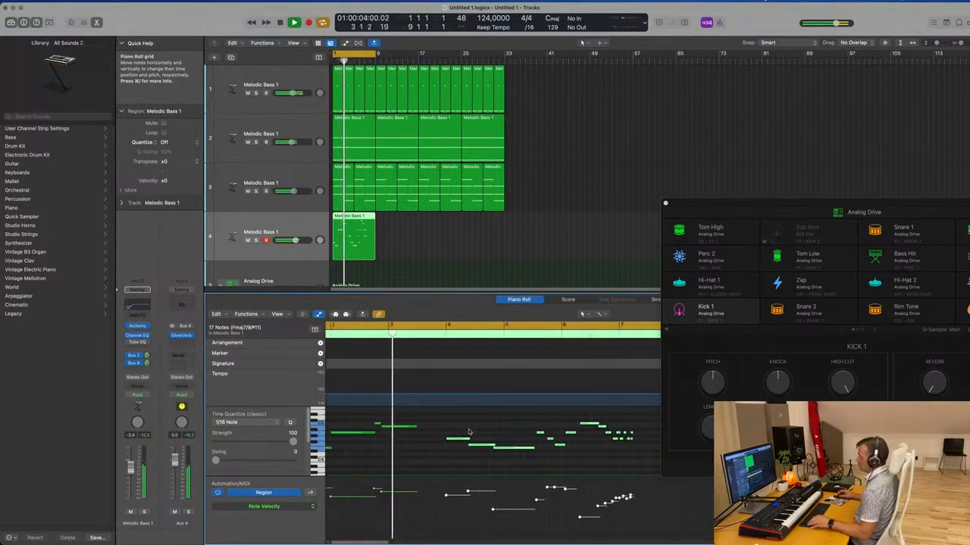
scroll(456, 422, "left", 2)
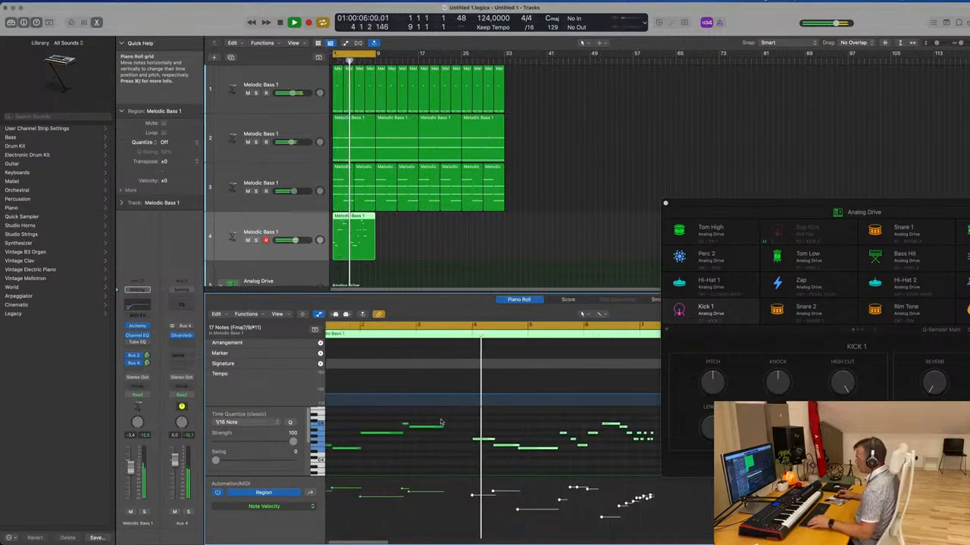
scroll(515, 430, "down", 1)
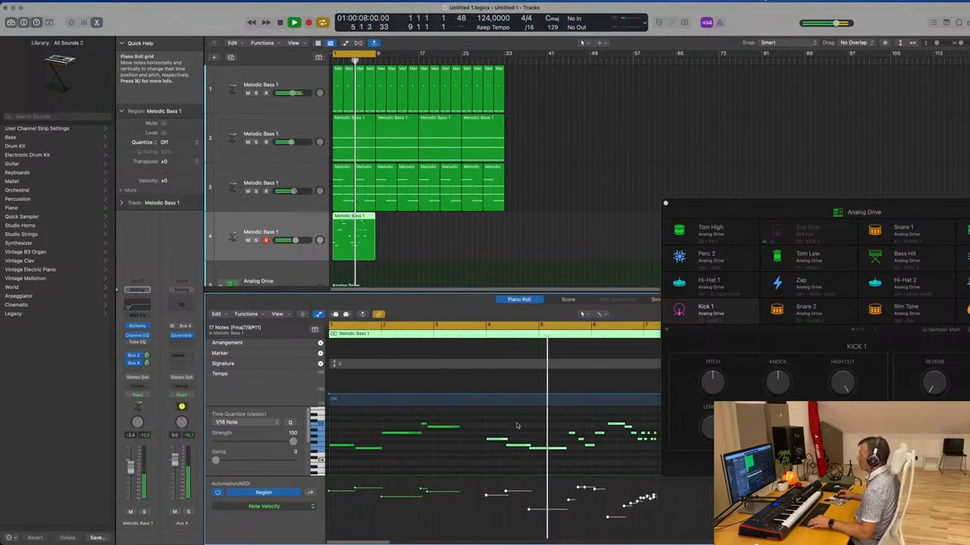
Delete all lead melody notes from bar 4 onward, leaving only the opening phrase in bars 1 to 3.
scroll(517, 426, "down", 2)
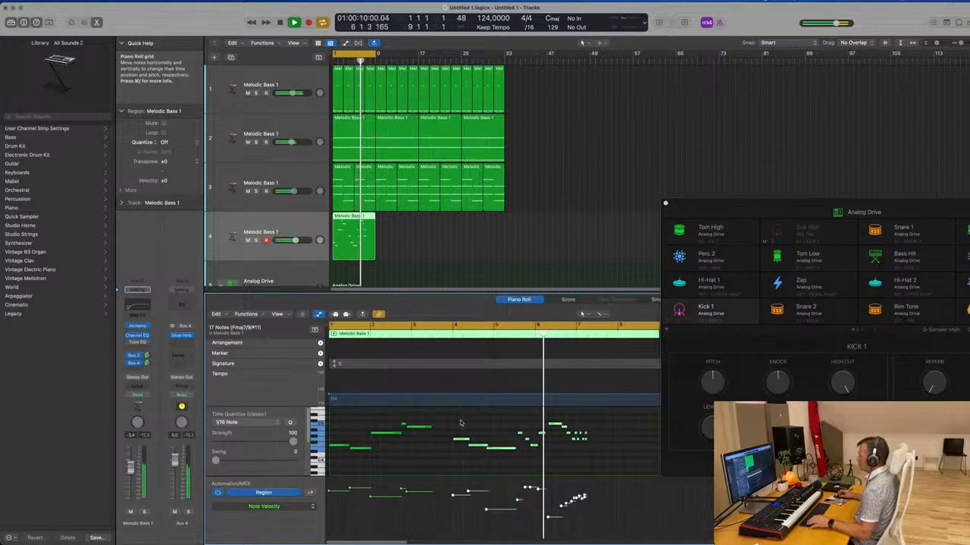
key("space")
key("space")
left_click_drag(455, 421, 594, 462)
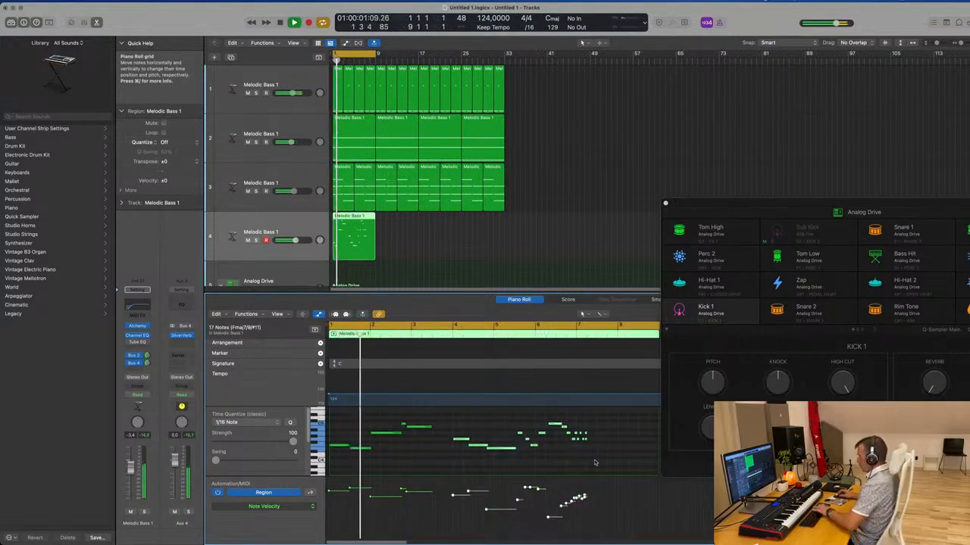
key("Delete")
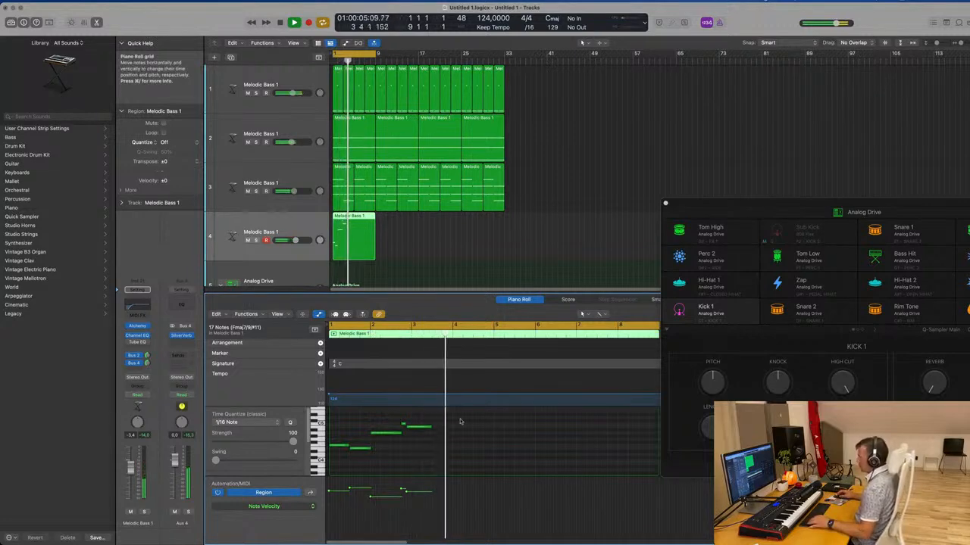
Extend the final long high lead note so it sustains to bar 5, and listen to the loop.
left_click_drag(431, 427, 493, 430)
left_click(442, 454)
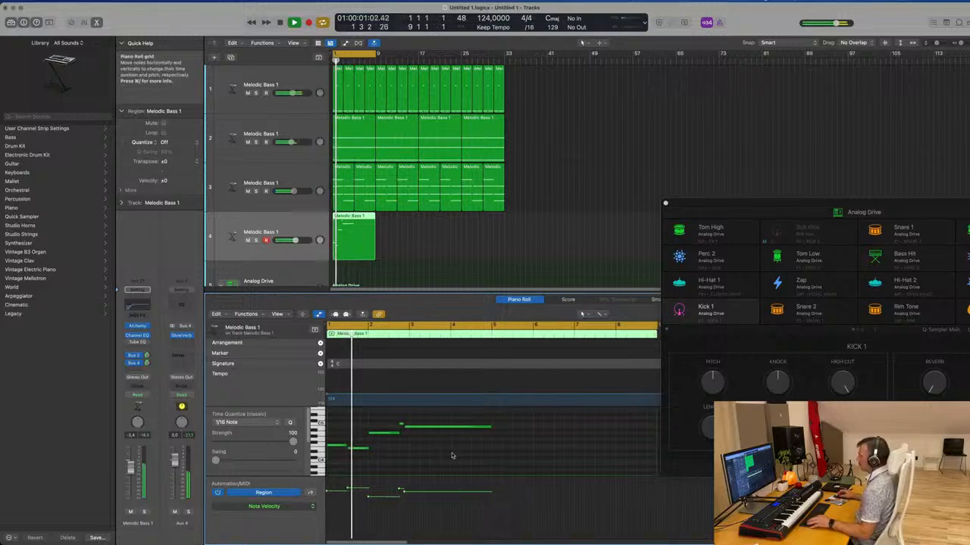
scroll(454, 455, "up", 2)
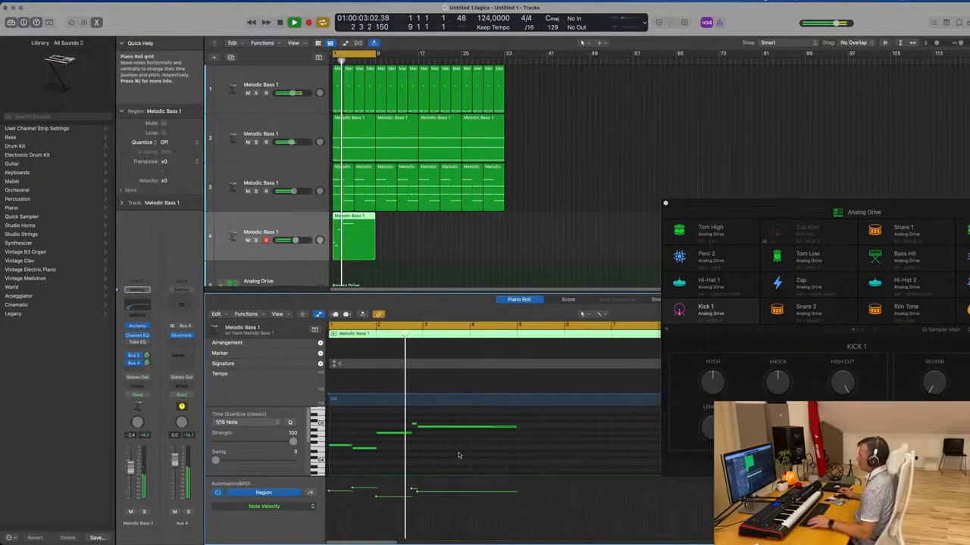
scroll(490, 458, "down", 1)
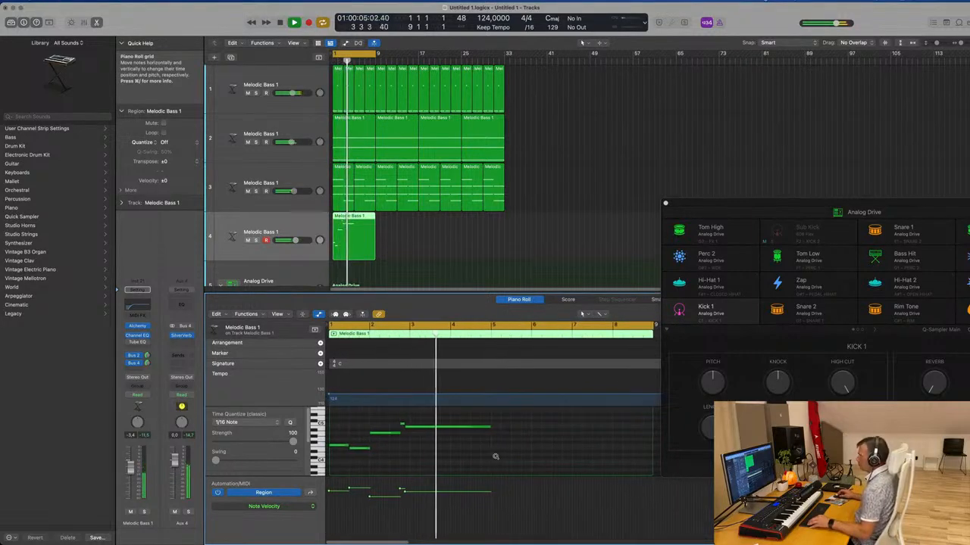
scroll(485, 455, "down", 4)
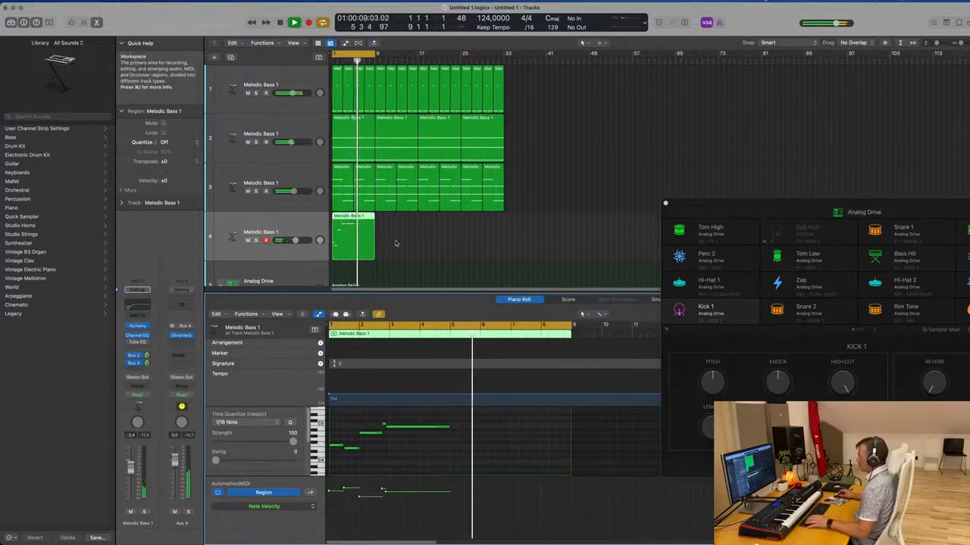
Trim the lead region to its first four bars by removing the empty second half, and stop playback.
key("Return")
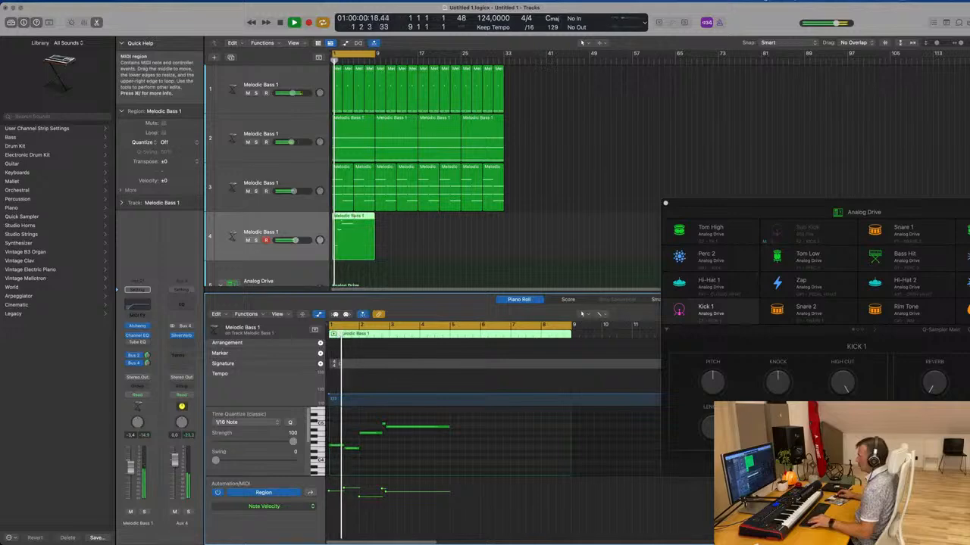
double_click(354, 216, "super")
key("Delete")
key("space")
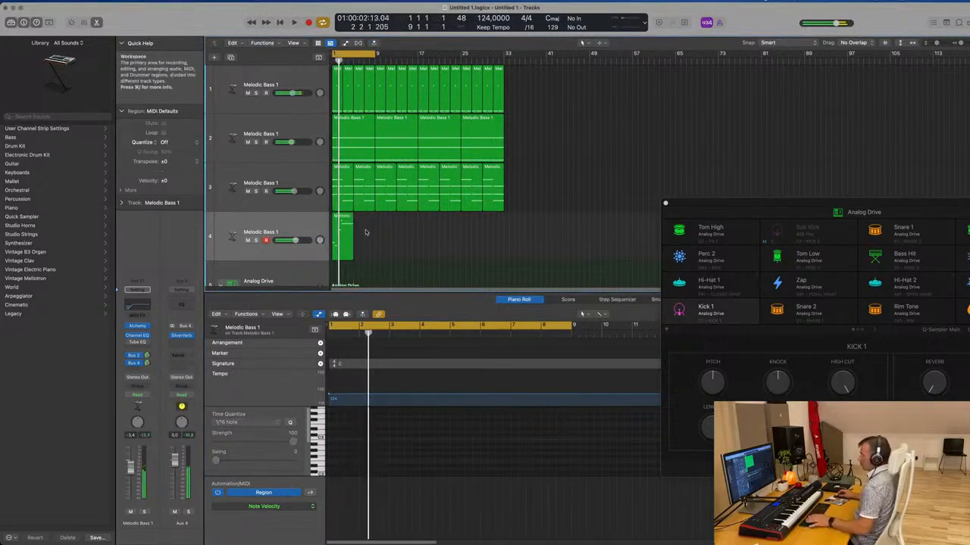
Repeat the four-bar lead region seven times so it fills the arrangement to bar 33, and select the lead track.
key("super+r")
key("super+r")
key("super+r")
key("super+r")
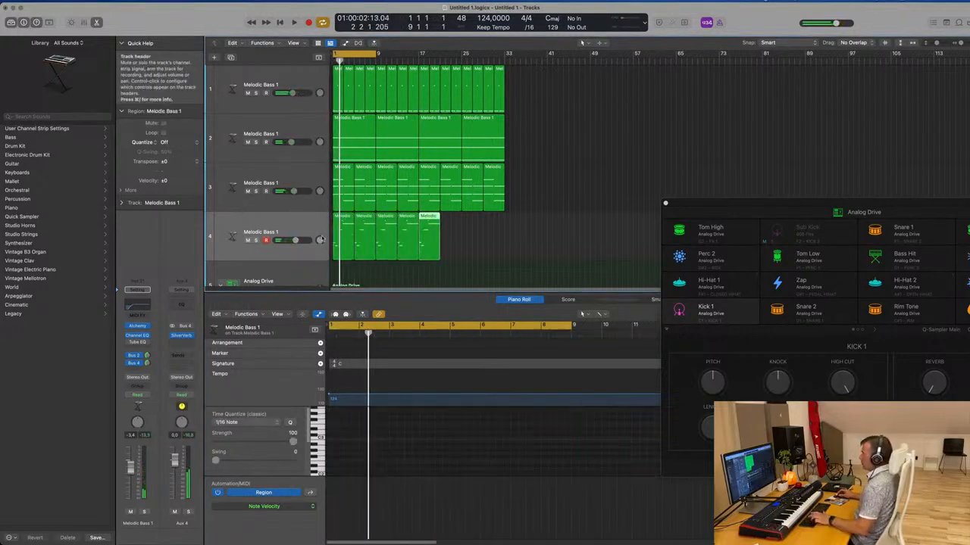
key("super+r")
key("super+r")
key("super+r")
left_click(285, 224)
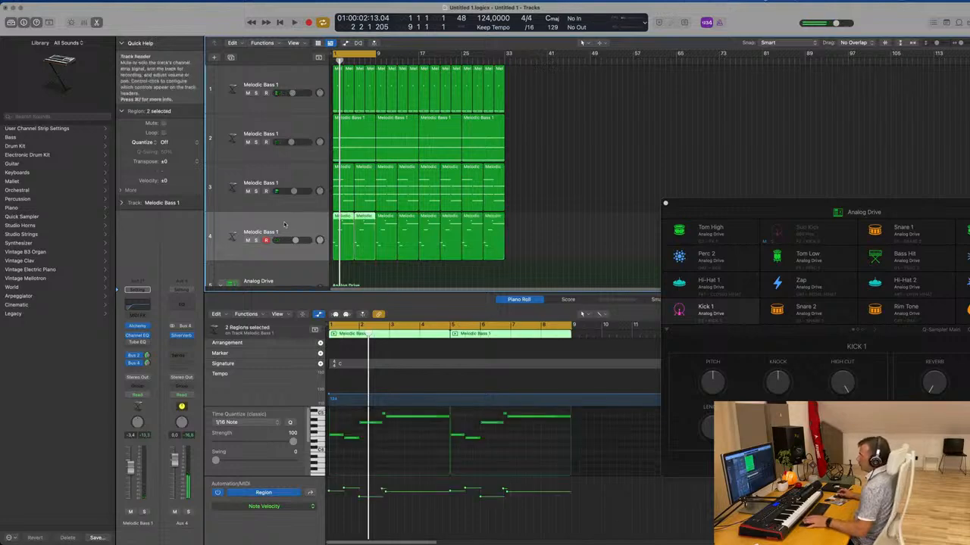
Audition the Resonant LFO and Slower Attack variations of the lead's Alchemy patch during playback, and settle on Airhorn Lead.
key("space")
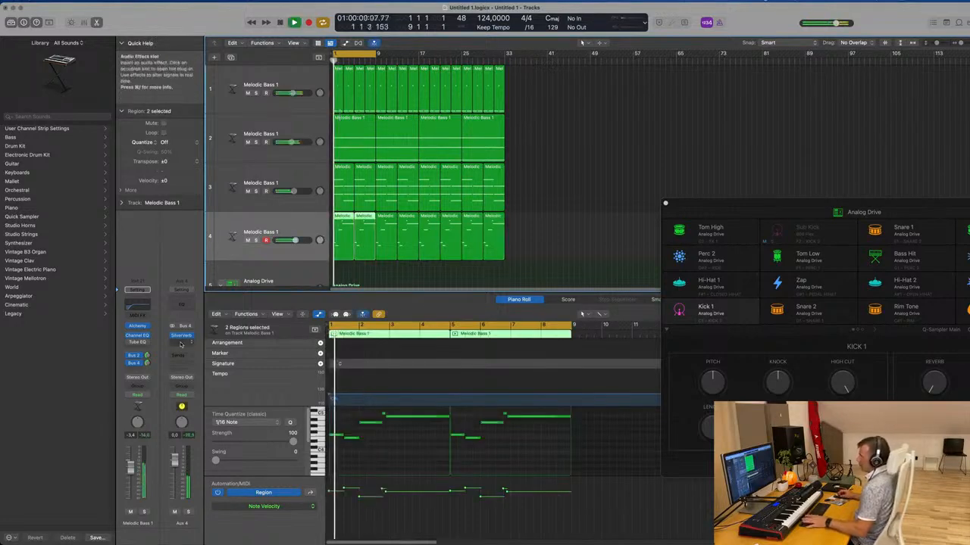
left_click(141, 327)
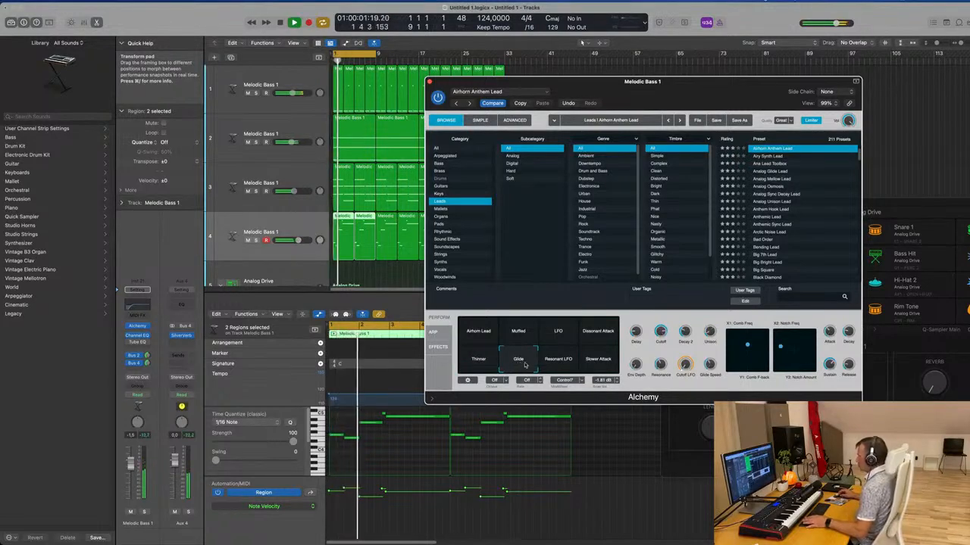
left_click(572, 364)
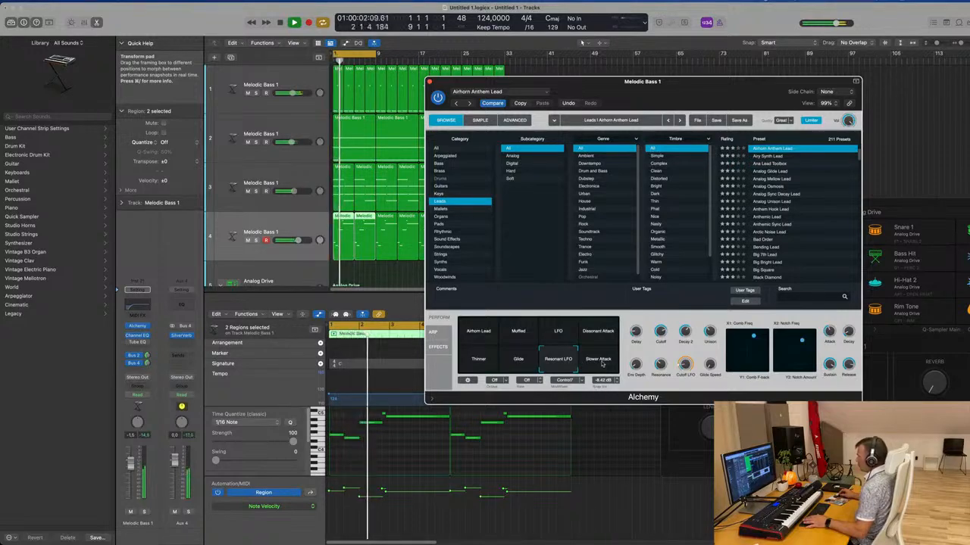
left_click(598, 360)
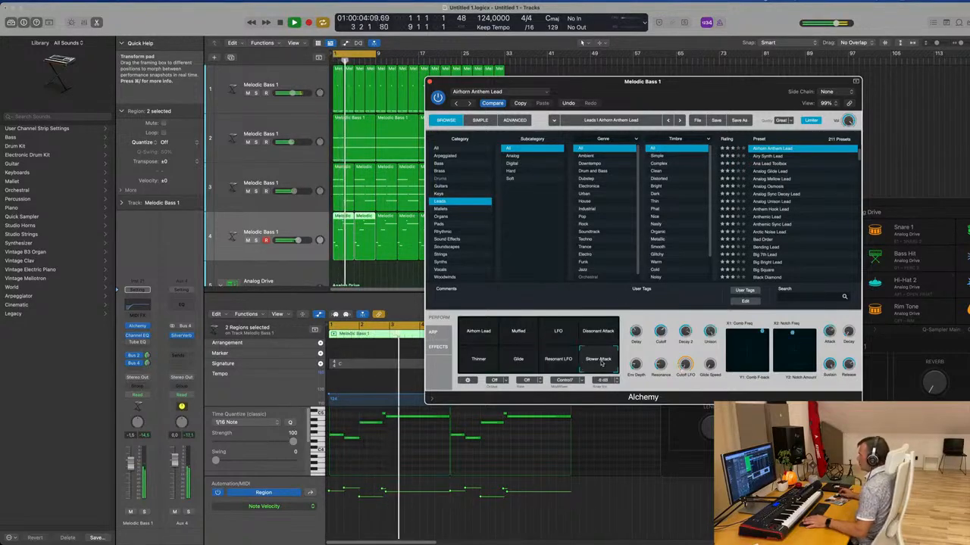
key("space")
left_click(476, 336)
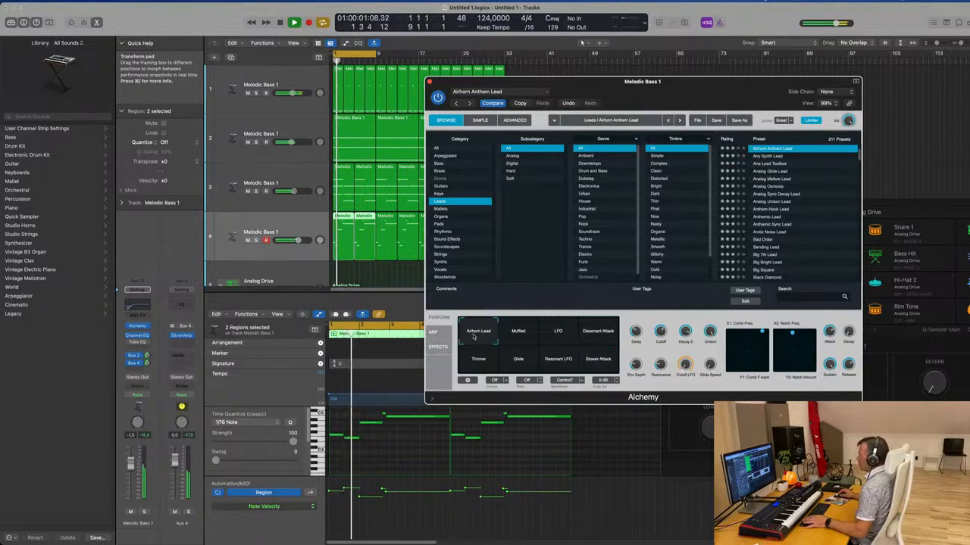
key("space")
left_click(301, 225)
key("space")
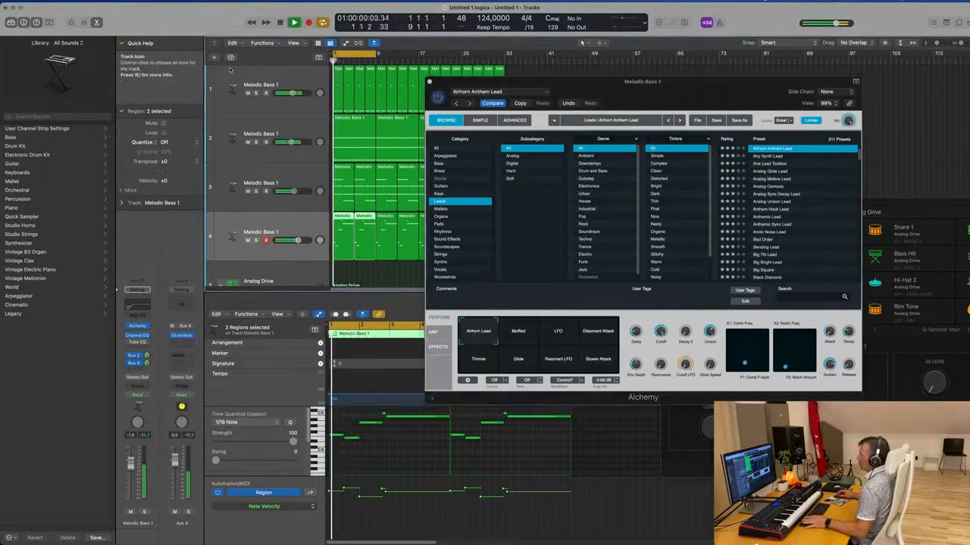
Duplicate the lead track with its settings, copy all its lead regions onto the new track, and replay the loop.
left_click(230, 58)
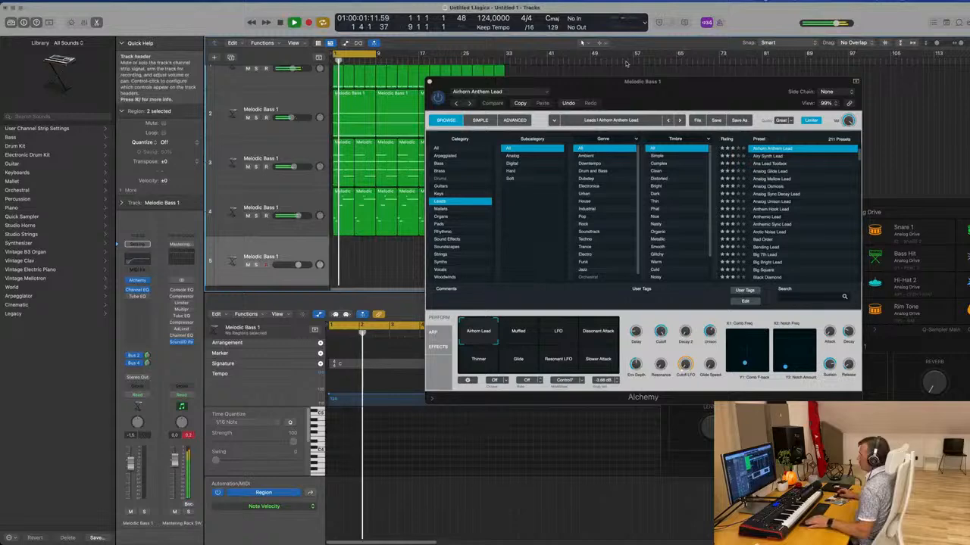
left_click_drag(628, 81, 866, 100)
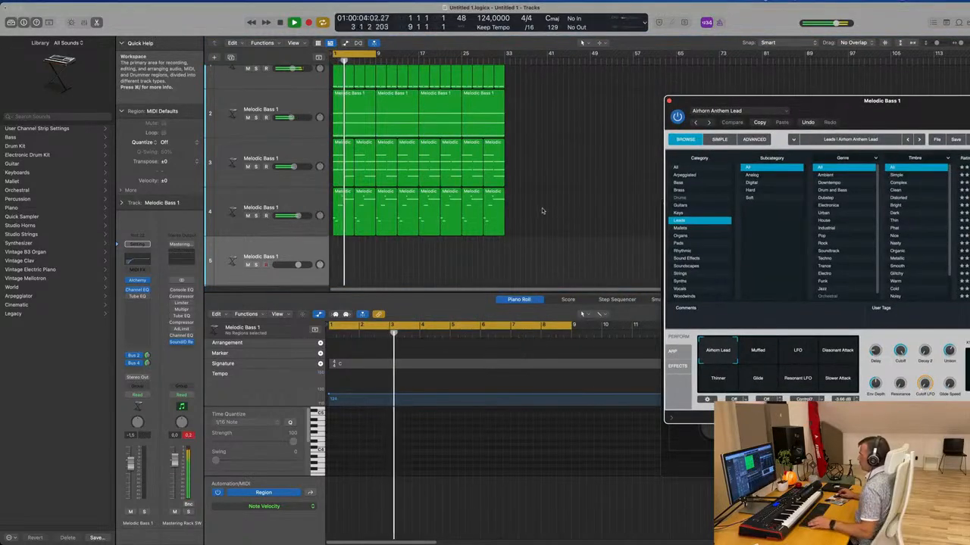
left_click_drag(542, 211, 337, 272)
key("space")
left_click(290, 253)
key("space")
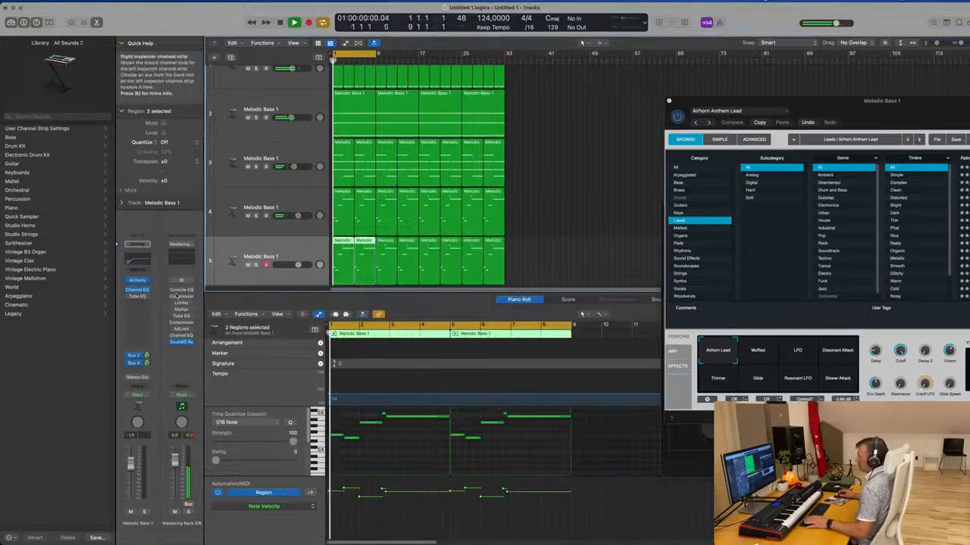
Open Alchemy on the duplicate lead track, switch it to the Resonant LFO variation, and move its window clear of the regions.
left_click(138, 281)
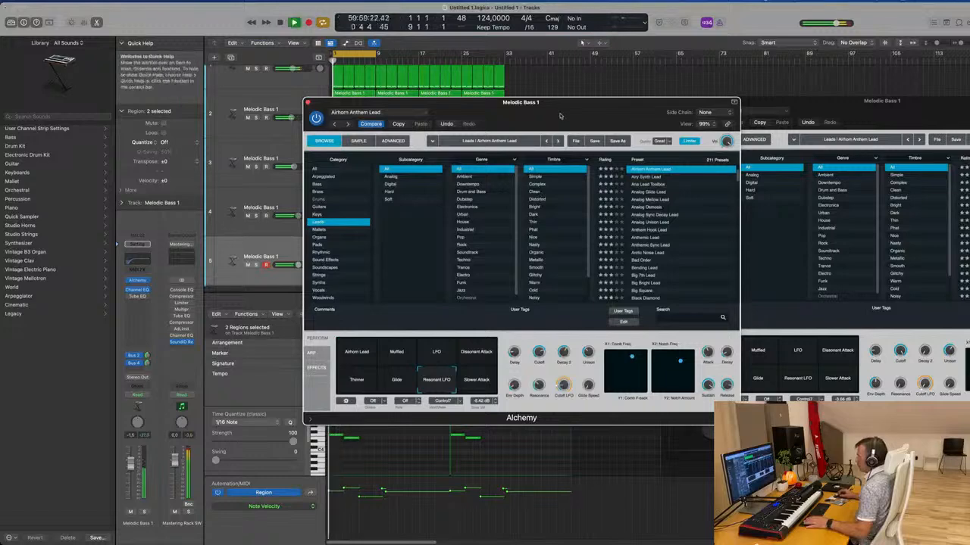
left_click_drag(557, 103, 802, 127)
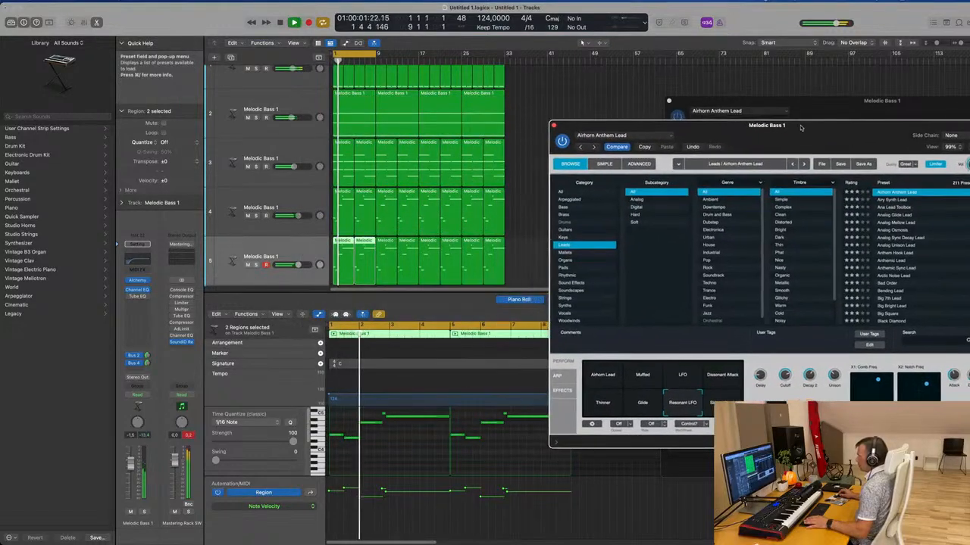
key("space")
key("space")
Lower the volume of the original lead track and of its duplicate while replaying the loop.
left_click(297, 203)
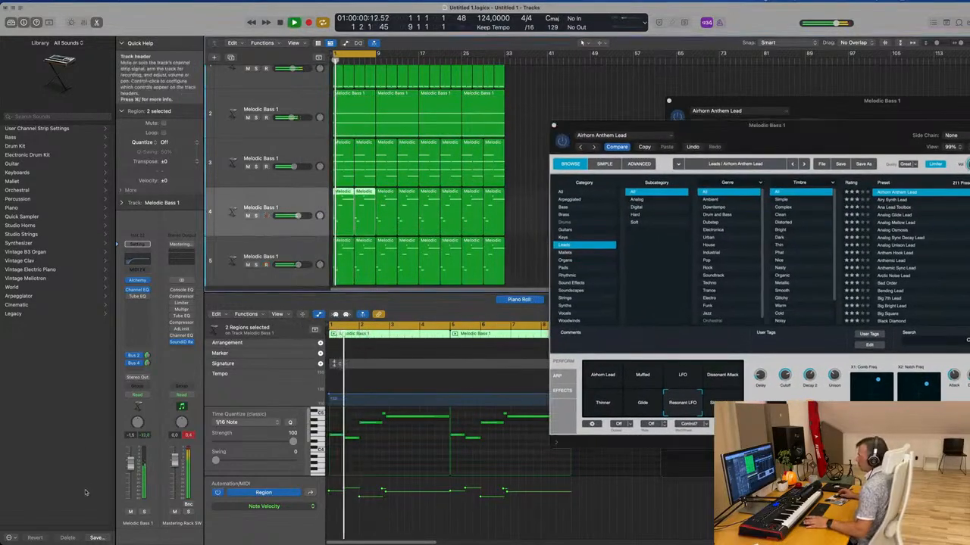
key("space")
key("space")
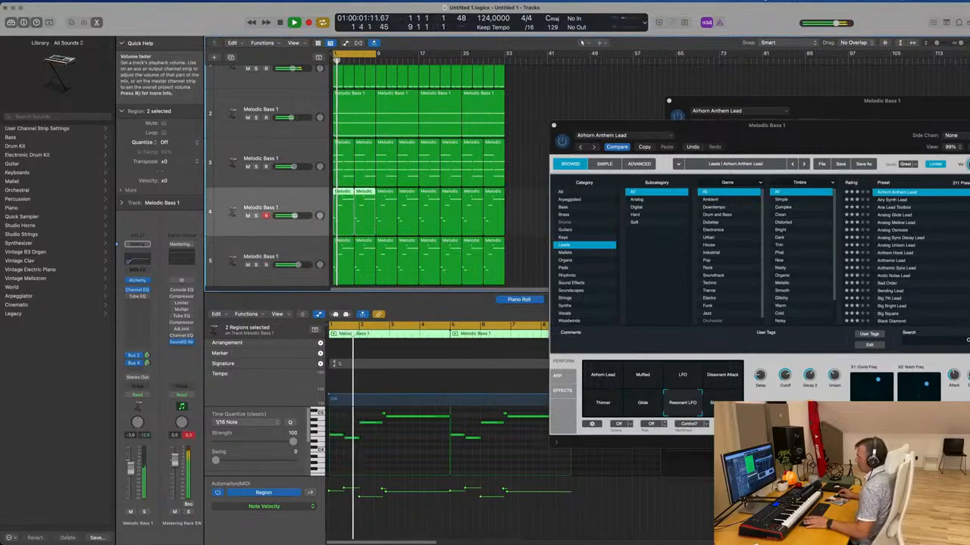
key("Down")
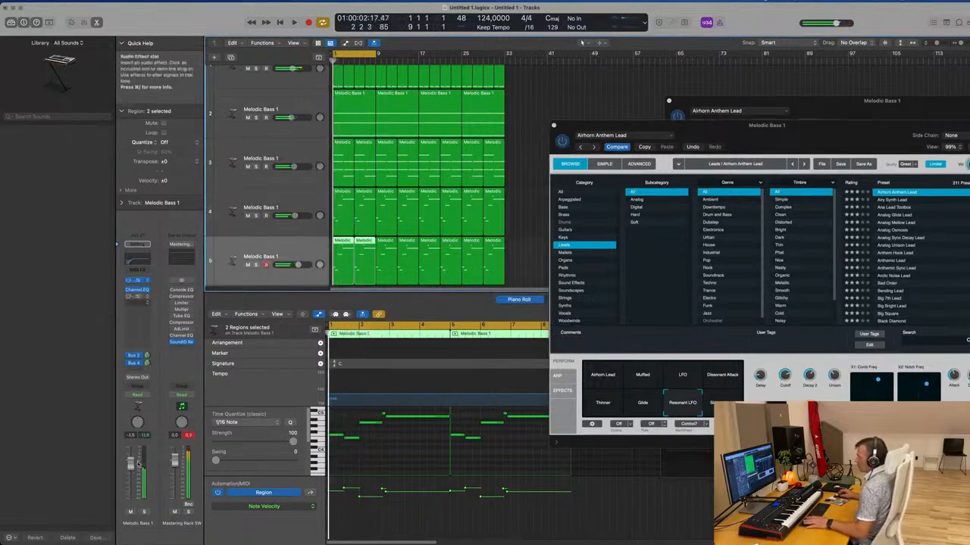
key("space")
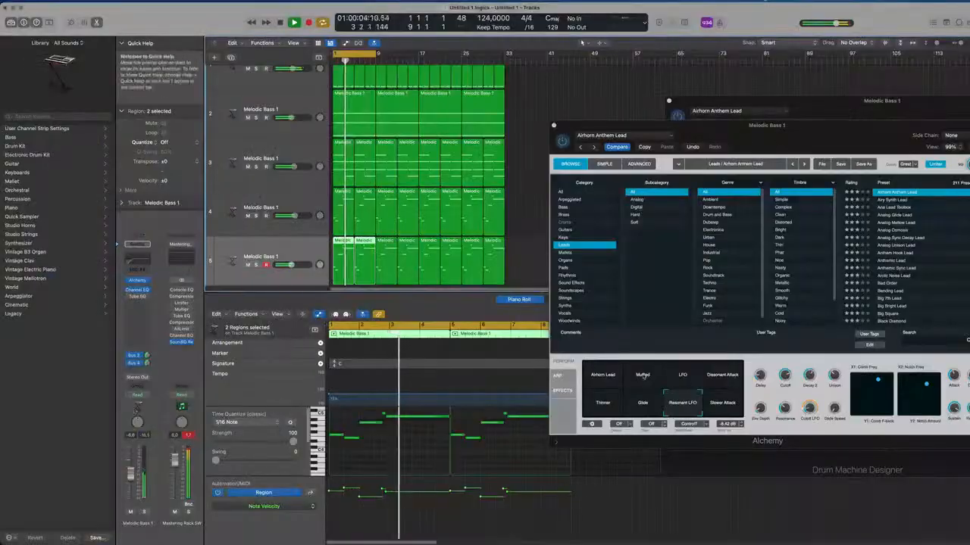
Unmute the Sub Kick - 808 Flex drum track and return to the melodic tracks while the loop plays.
left_click(584, 111)
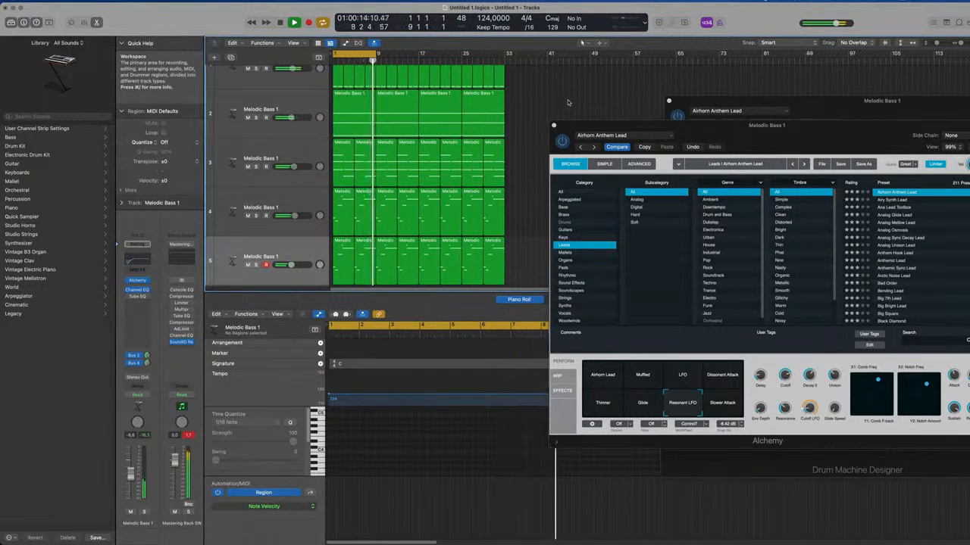
scroll(568, 103, "up", 2)
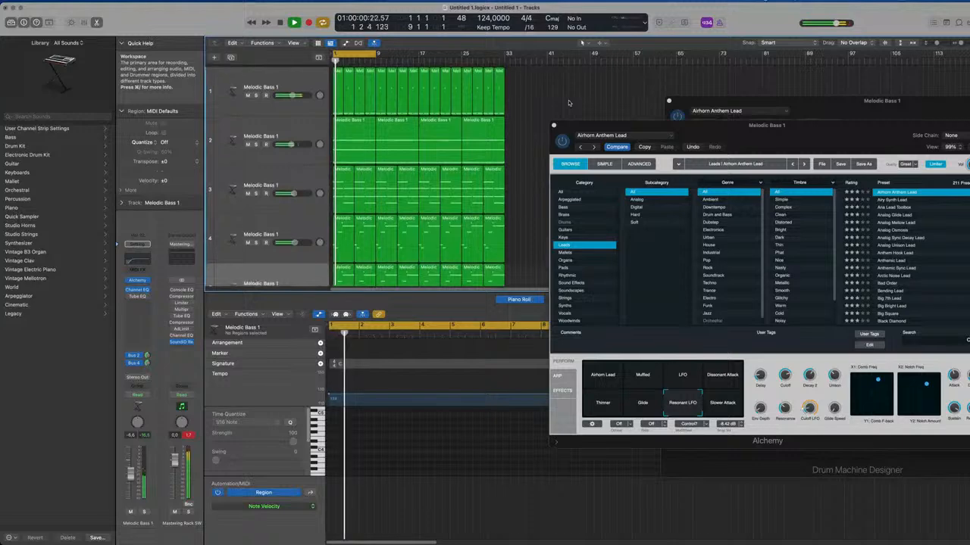
scroll(569, 102, "down", 8)
left_click(248, 195)
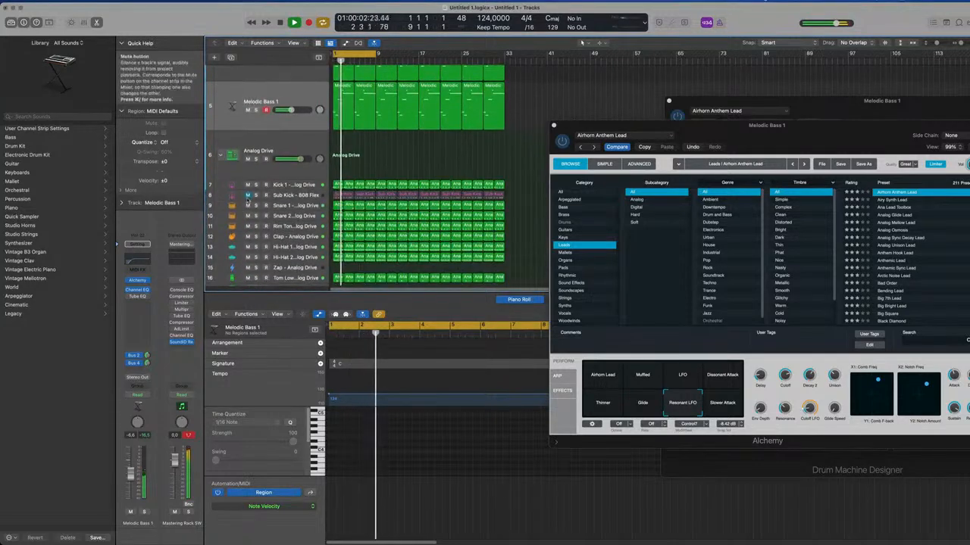
left_click(248, 195)
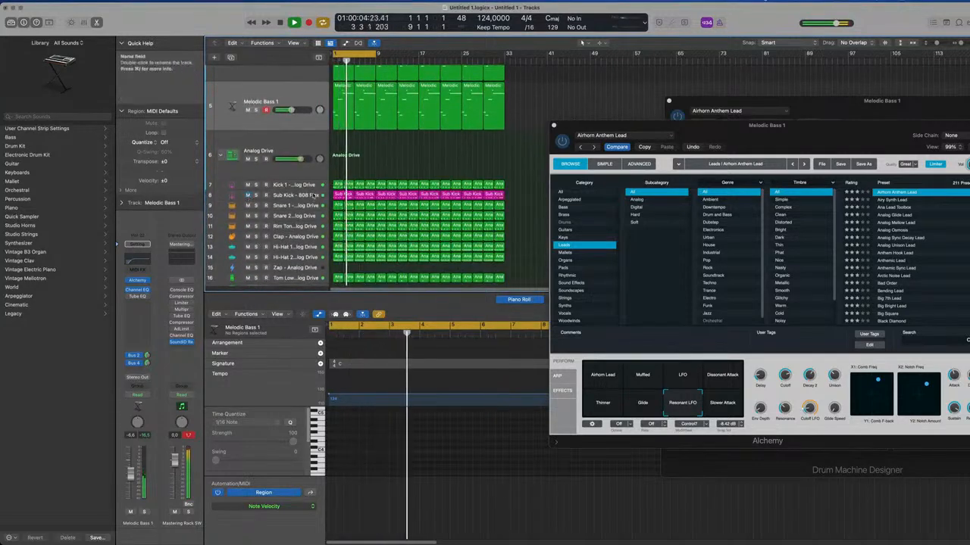
left_click(291, 196)
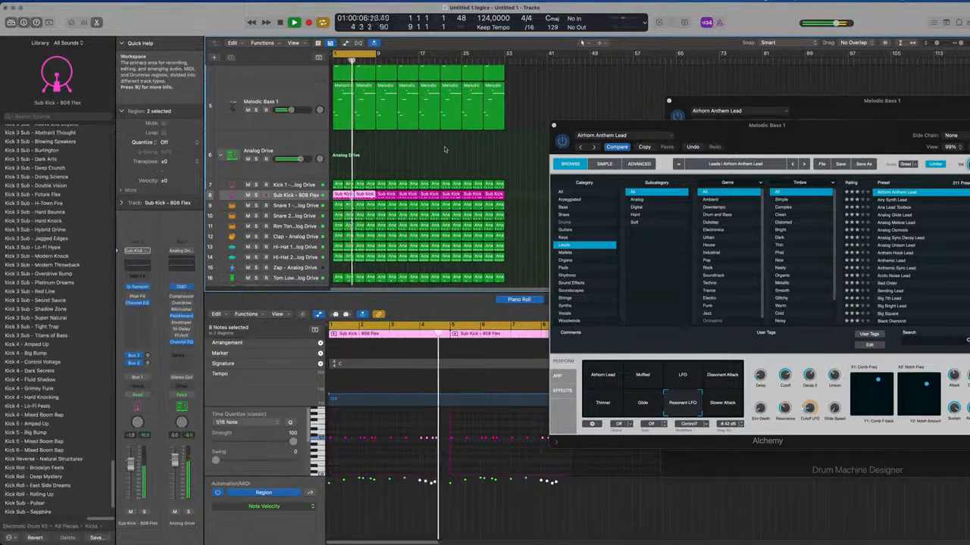
left_click(512, 145)
scroll(515, 148, "up", 5)
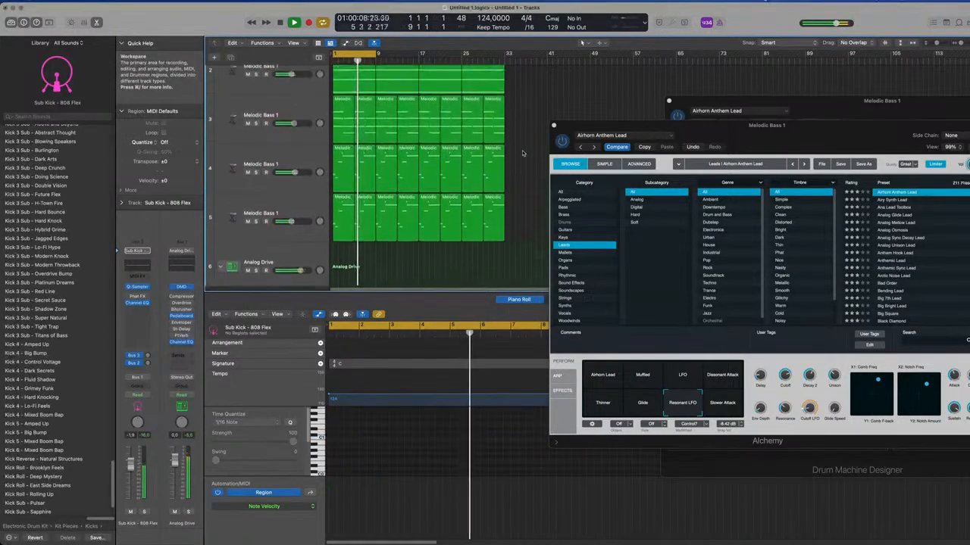